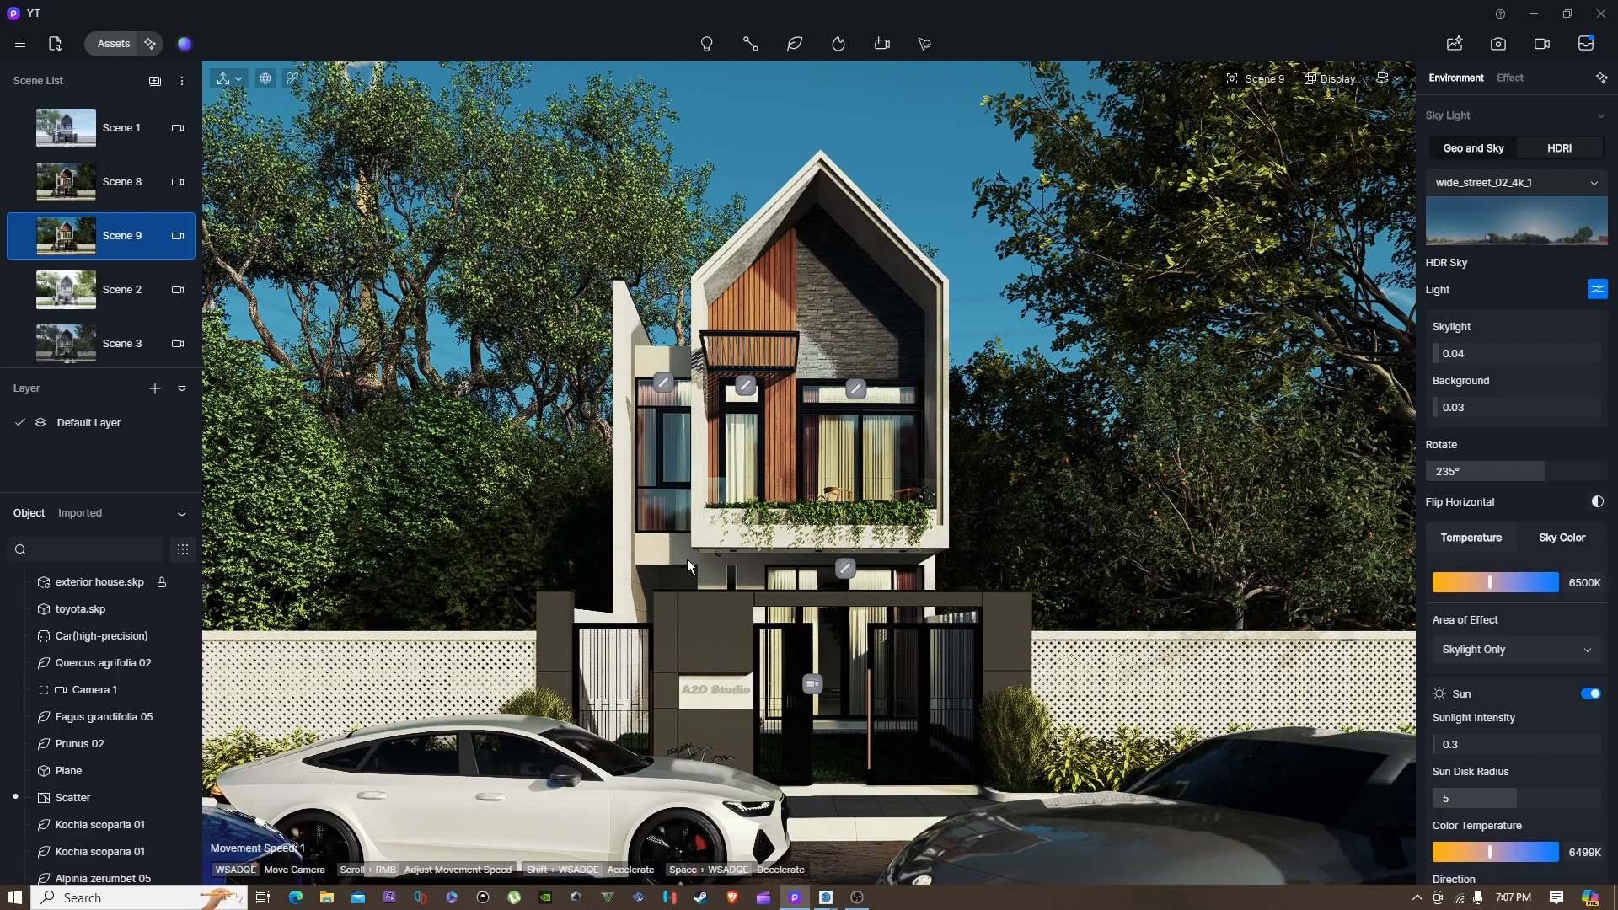
Step: Examine the entrance gate and its open leaf beside the A20 Studio sign up close
{"action": "right_click_drag", "start_coordinate": [1035, 513], "coordinate": [1003, 546]}
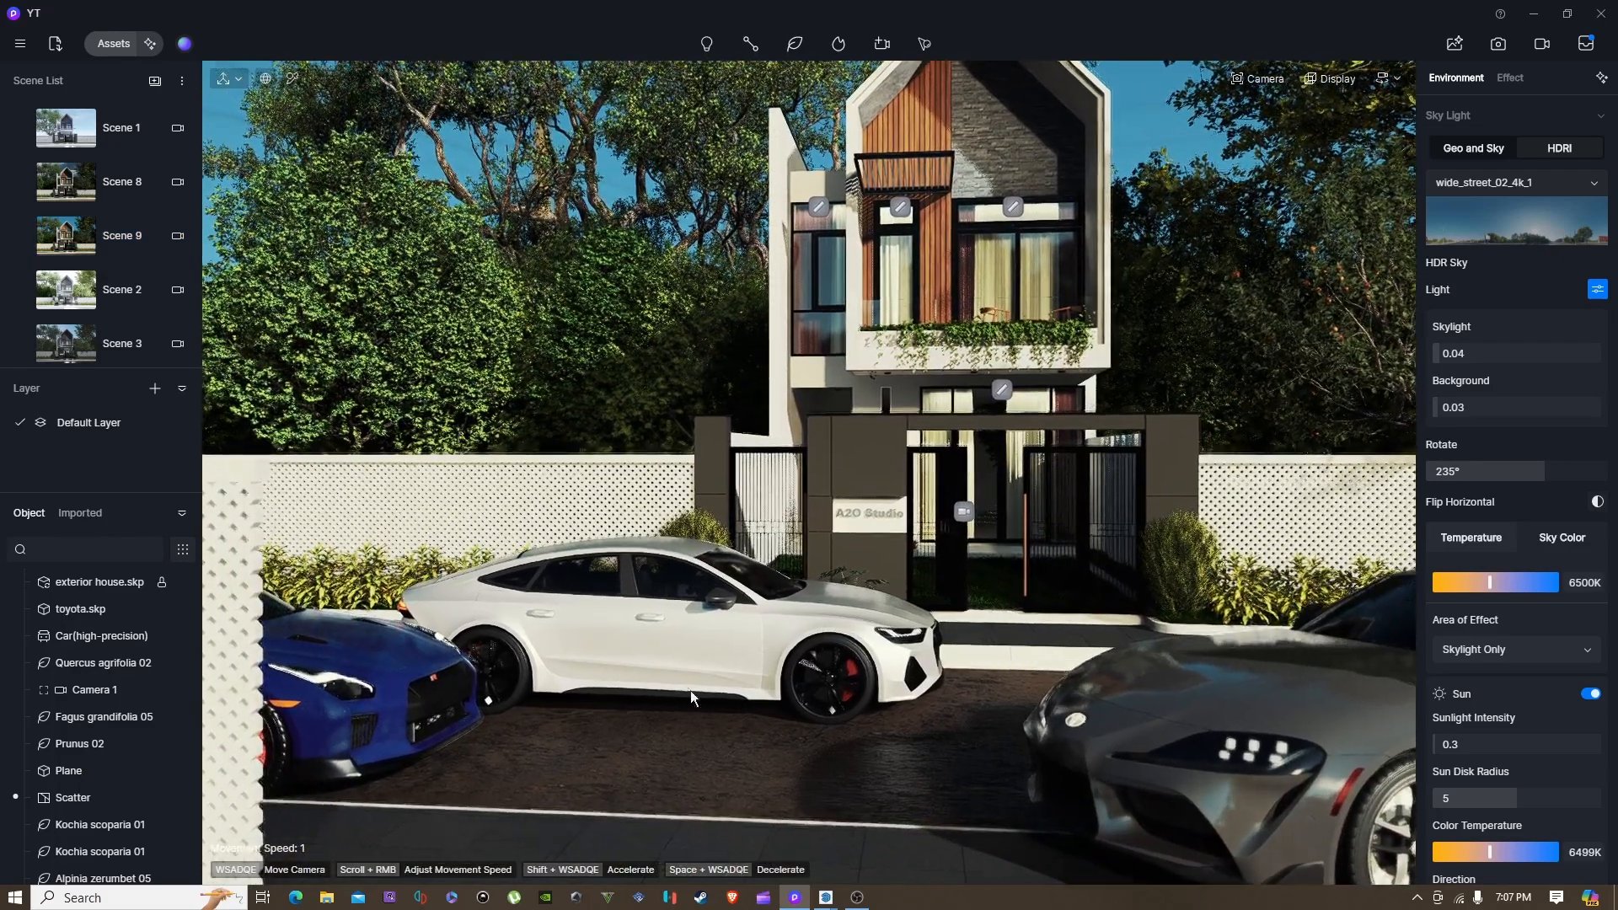
{"action": "key", "text": "w"}
{"action": "key", "text": "d"}
{"action": "key", "text": "d"}
{"action": "key", "text": "w"}
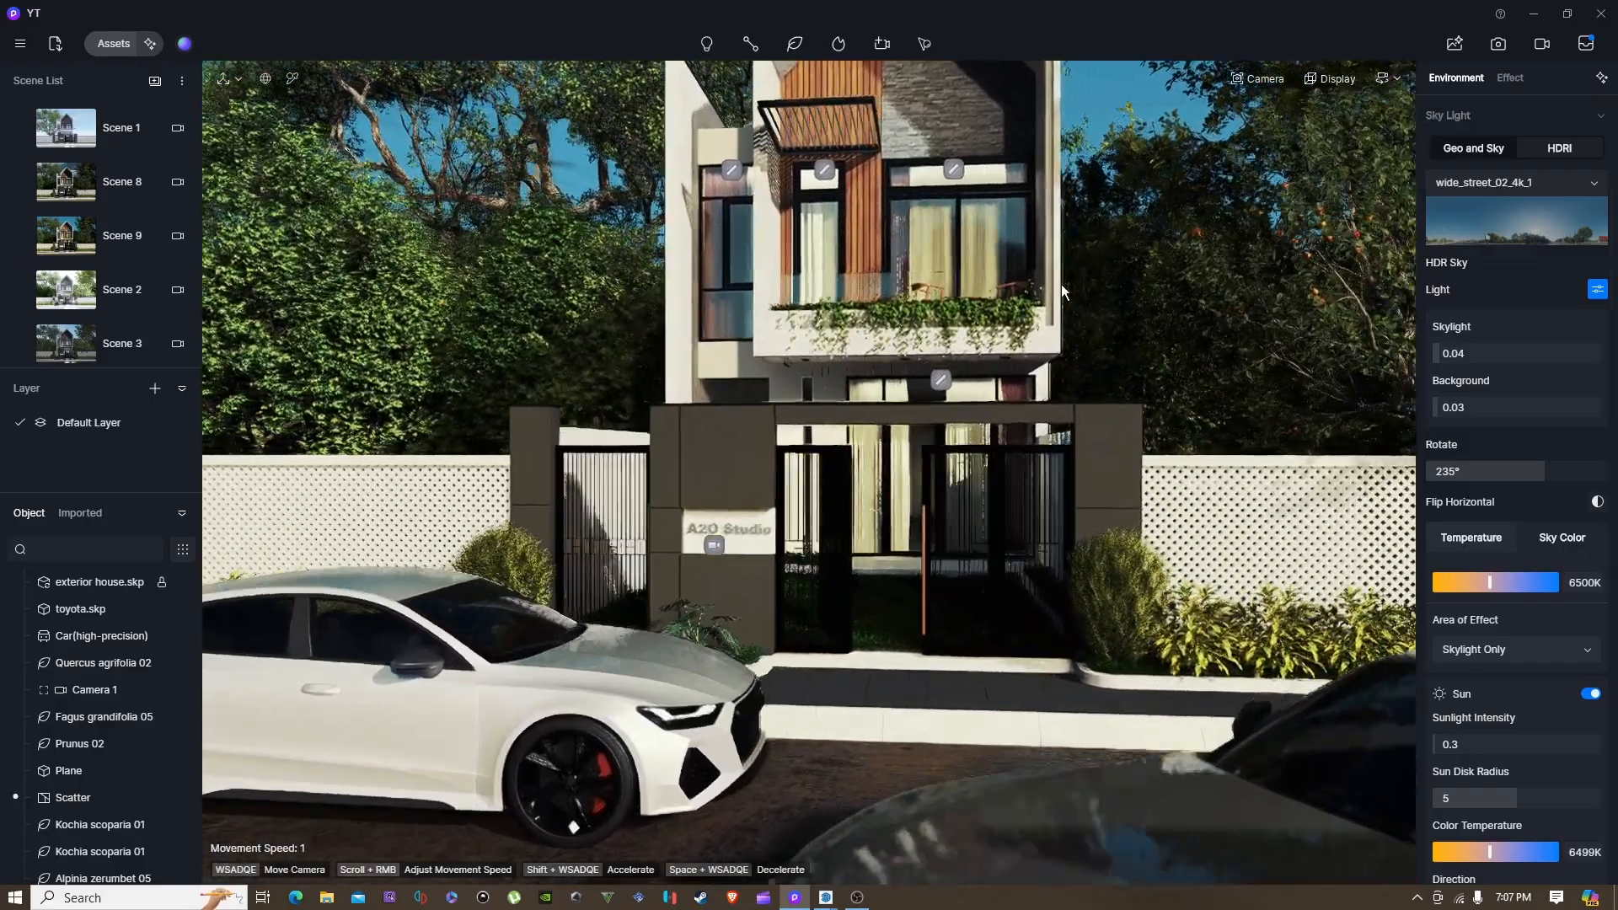
{"action": "right_click_drag", "start_coordinate": [751, 529], "coordinate": [744, 584]}
{"action": "key", "text": "w"}
{"action": "key", "text": "d"}
{"action": "key", "text": "s"}
{"action": "key", "text": "w"}
{"action": "key", "text": "s"}
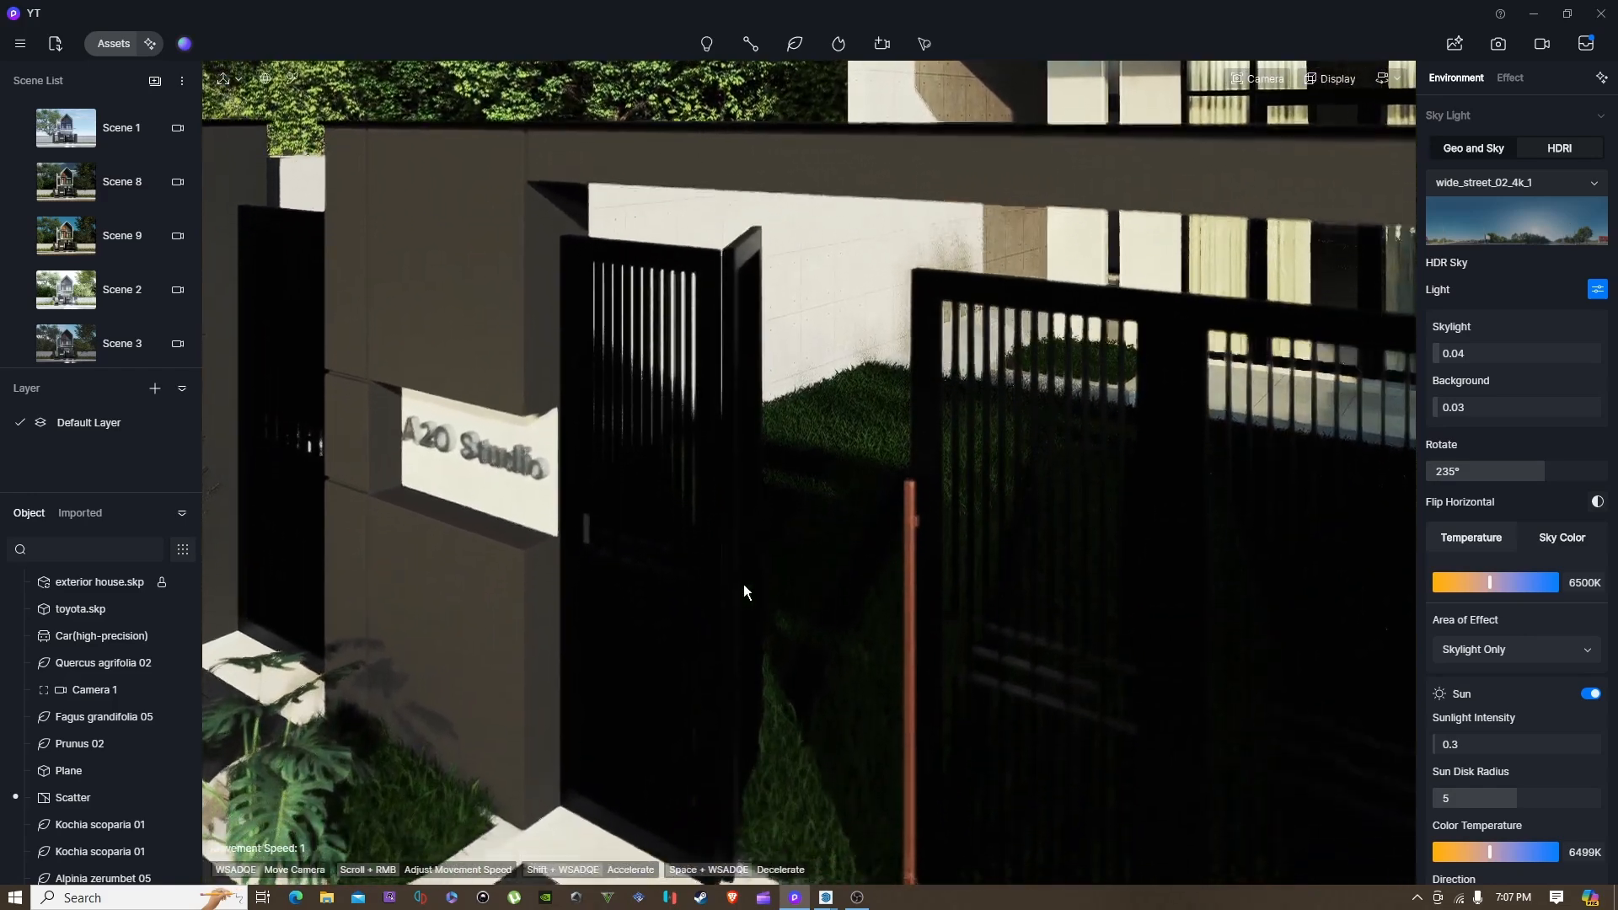
{"action": "key", "text": "s"}
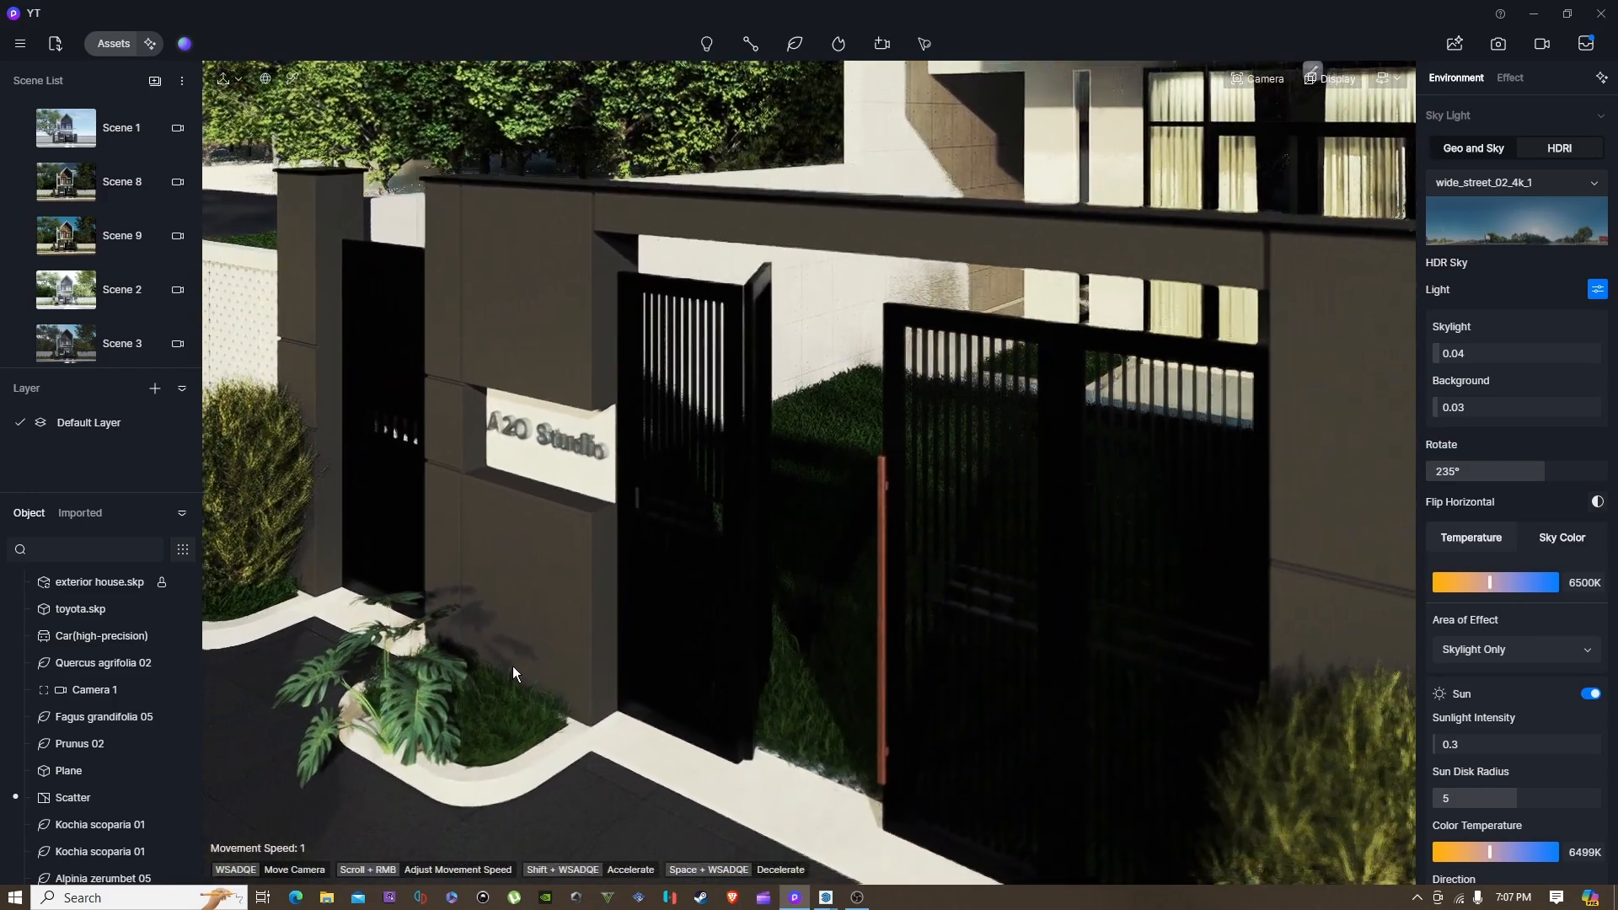
{"action": "key", "text": "a"}
{"action": "key", "text": "w"}
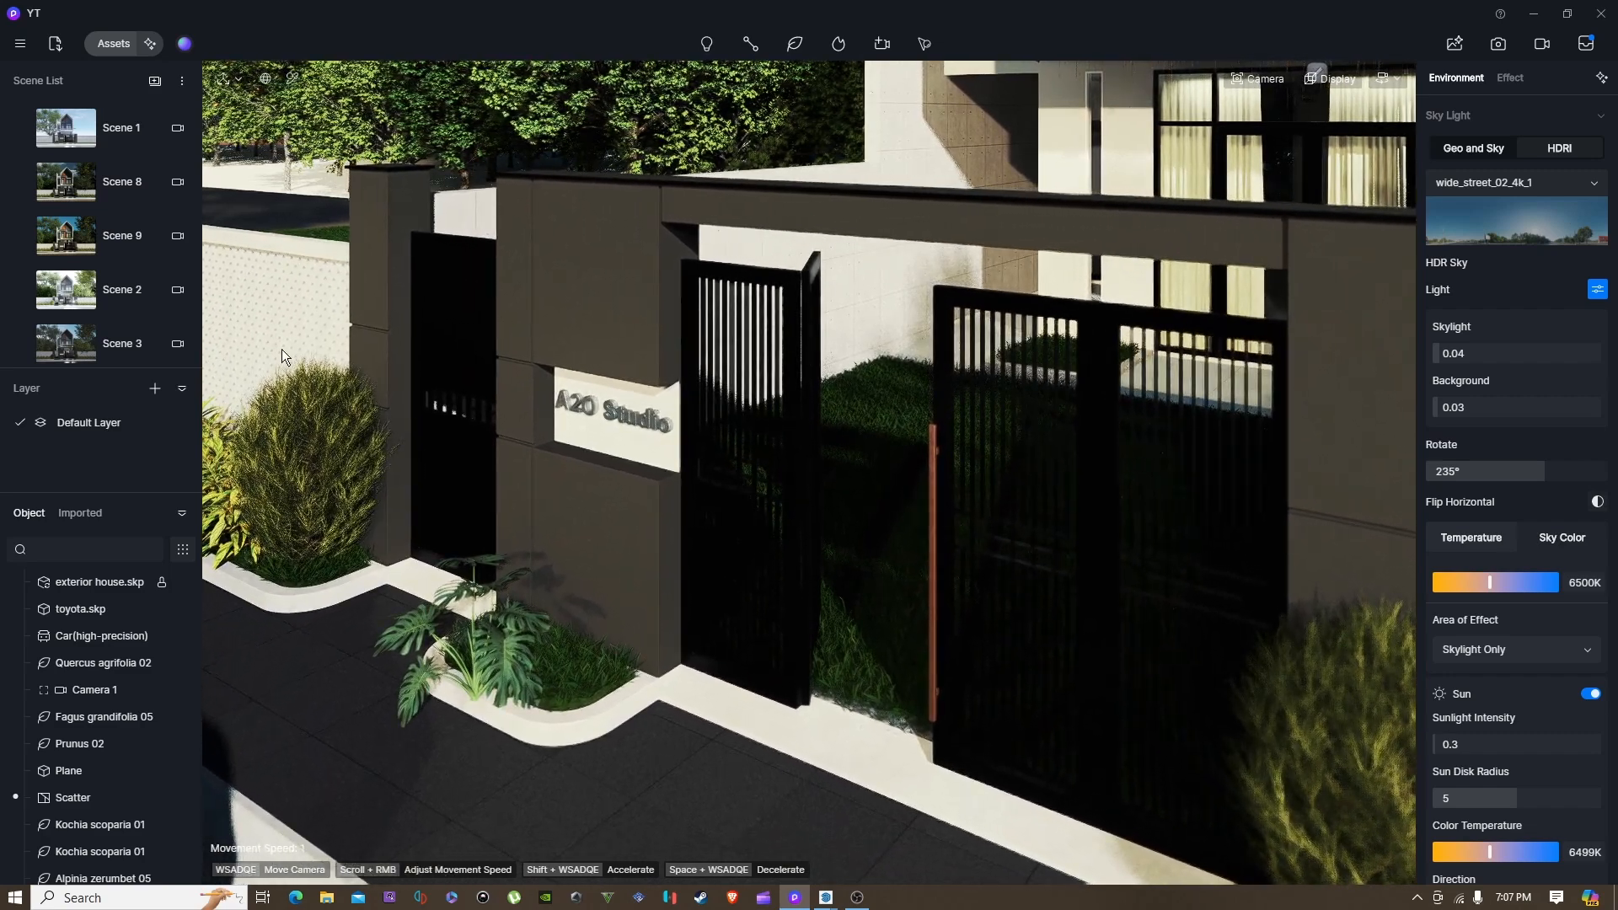
{"action": "key", "text": "w"}
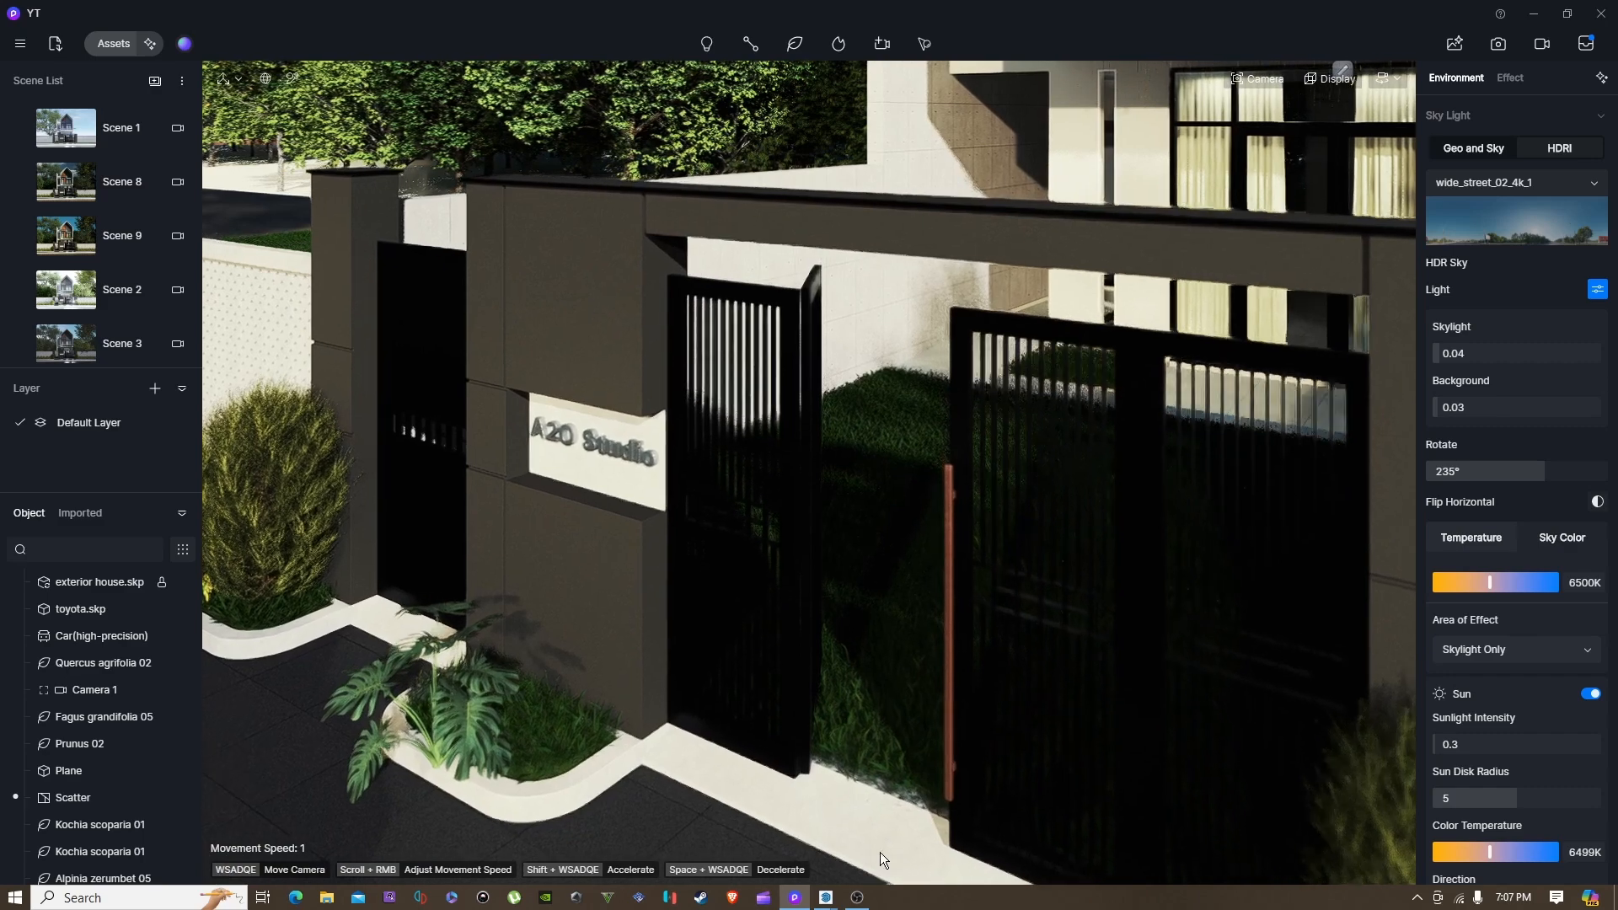
Step: Switch to SketchUp and copy the open gate leaf from the exterior house model into the untitled model
{"action": "mouse_move", "coordinate": [826, 897]}
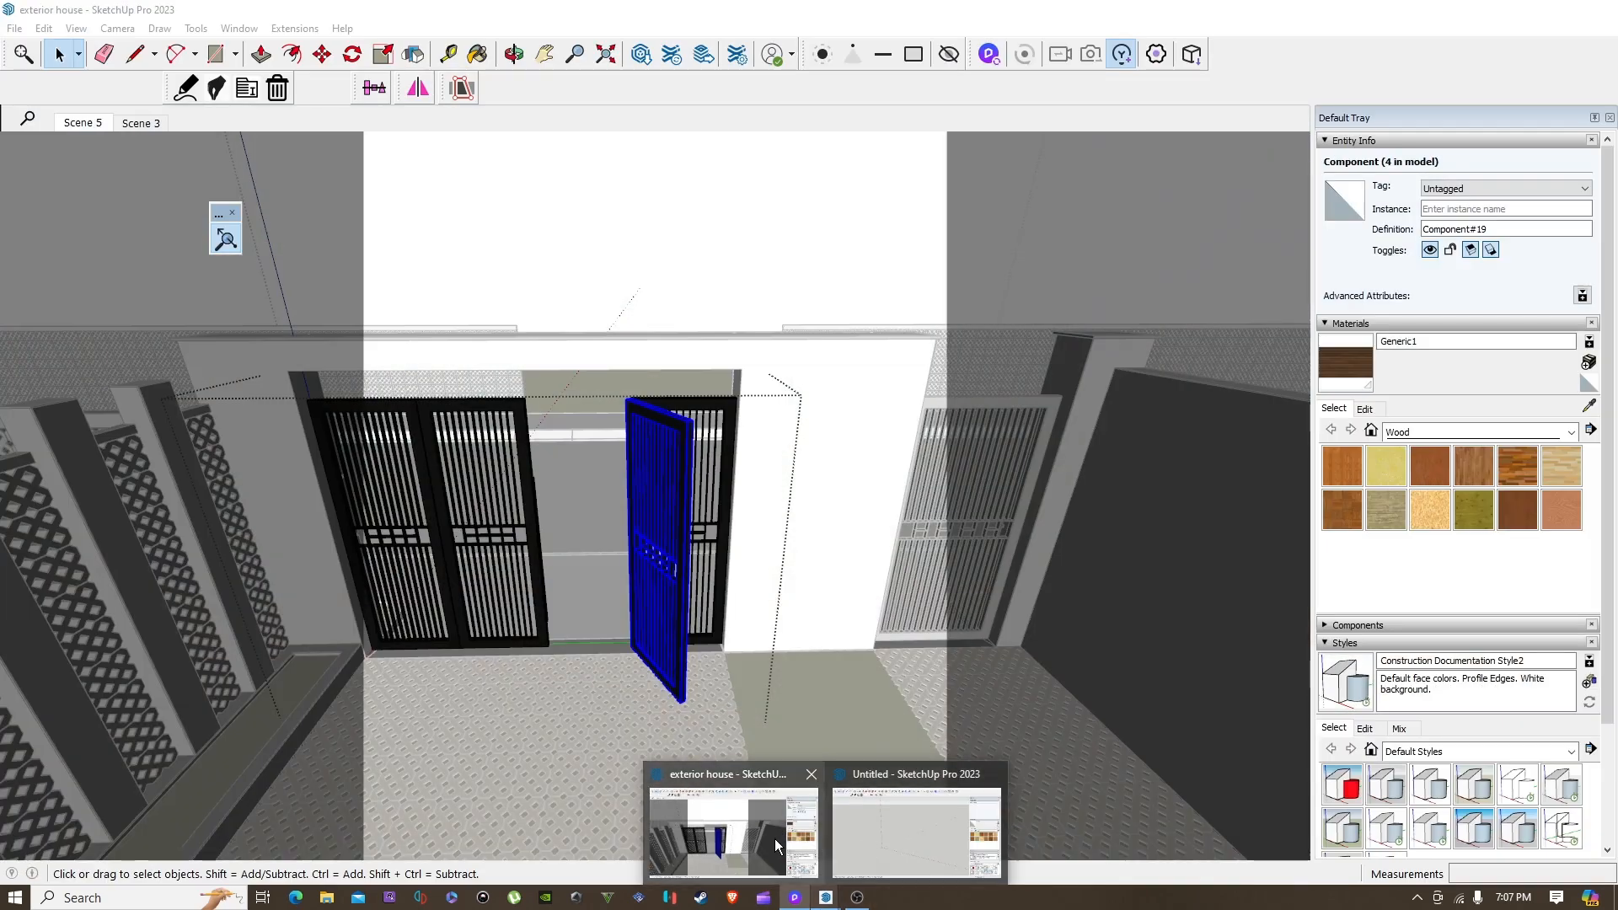
{"action": "left_click", "coordinate": [772, 838]}
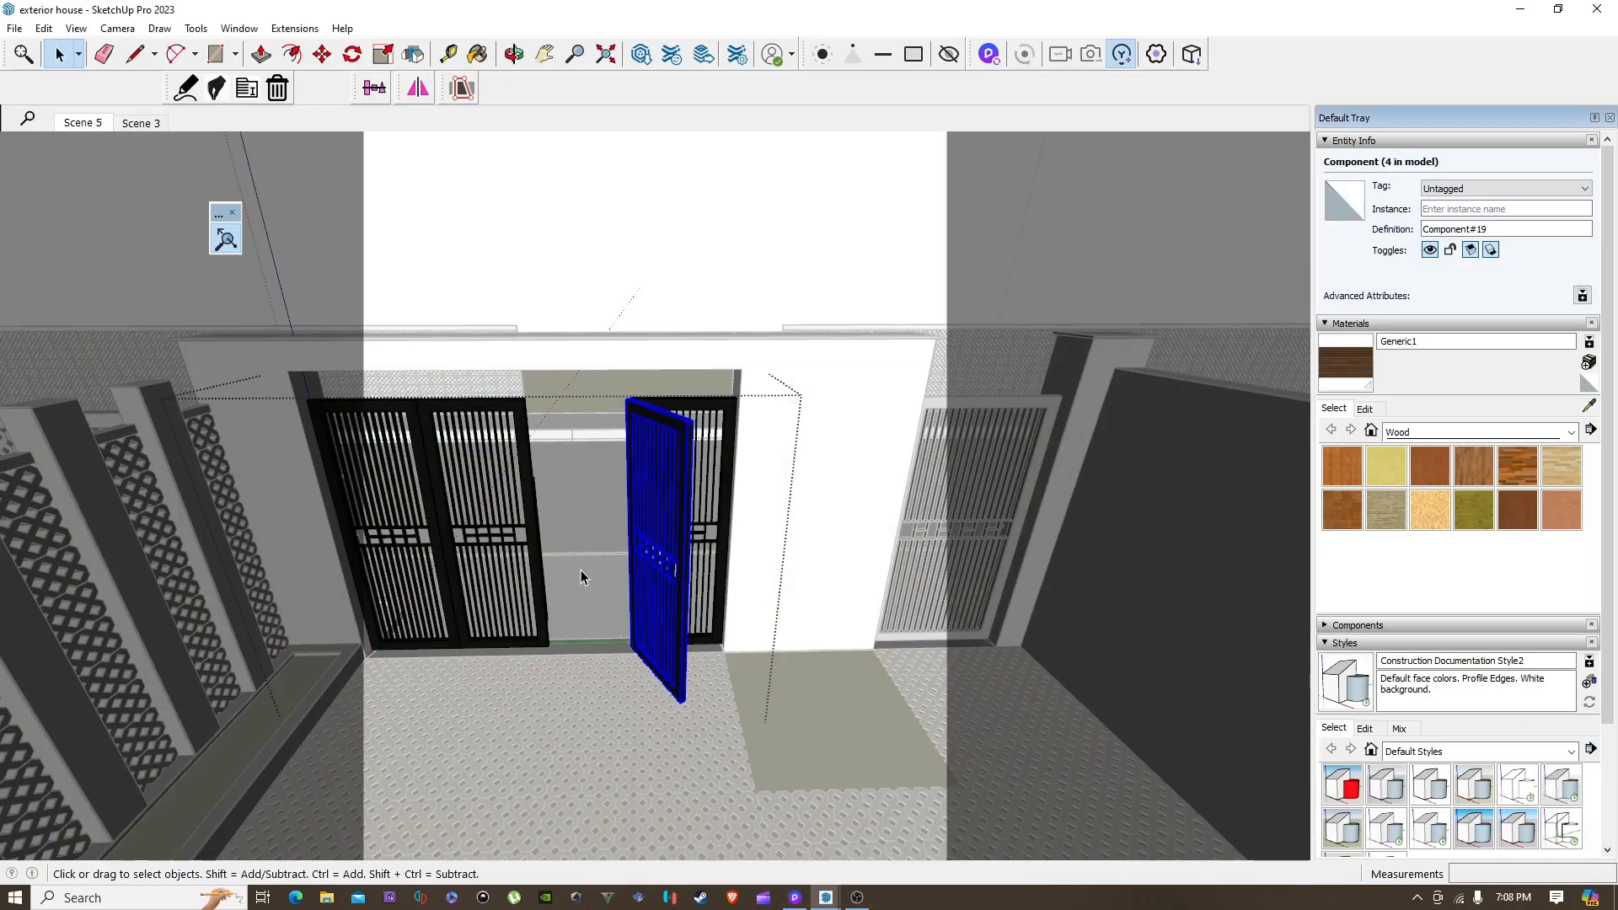
{"action": "middle_click_drag", "start_coordinate": [604, 402], "coordinate": [820, 607]}
{"action": "scroll", "coordinate": [790, 601], "scroll_direction": "down", "scroll_amount": 3}
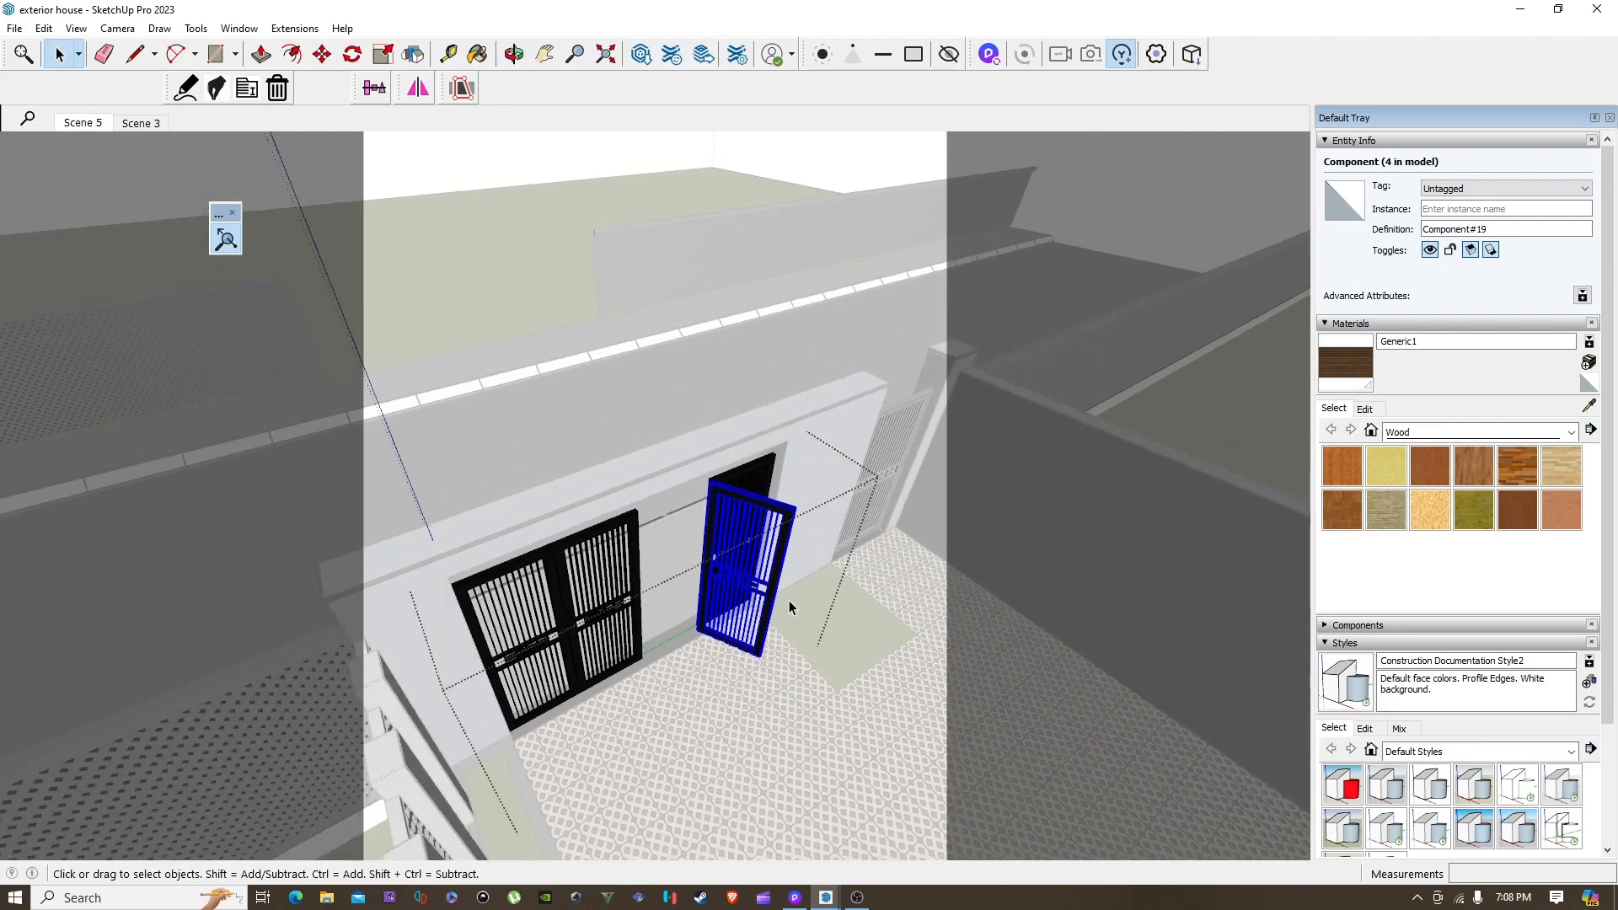
{"action": "scroll", "coordinate": [790, 601], "scroll_direction": "up", "scroll_amount": 4}
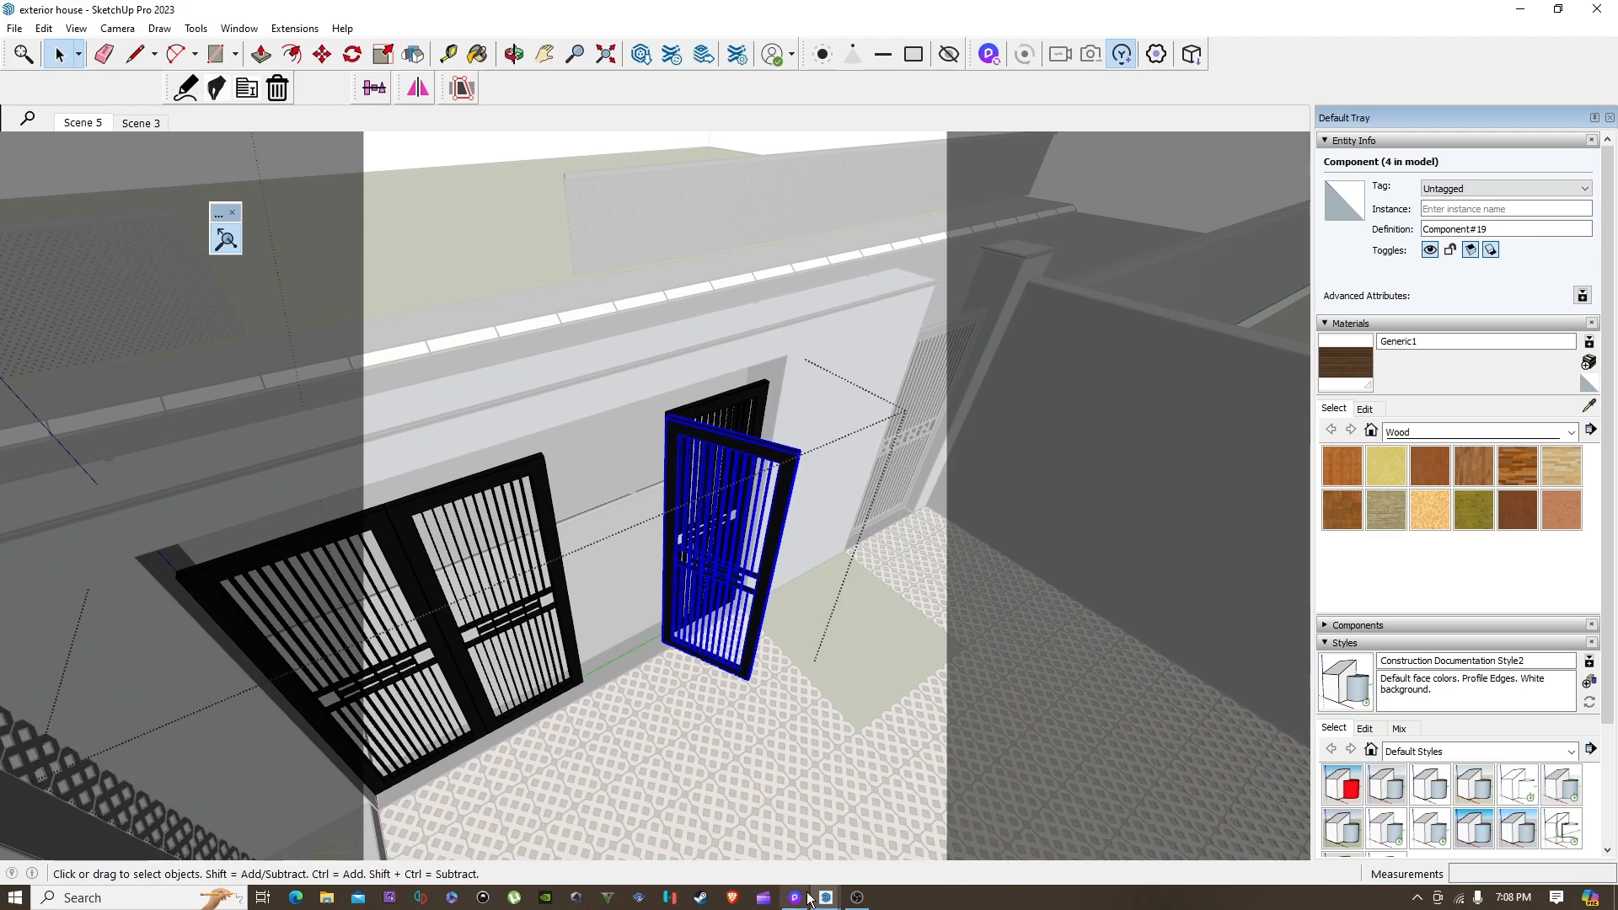
{"action": "mouse_move", "coordinate": [828, 900]}
{"action": "left_click", "coordinate": [924, 794]}
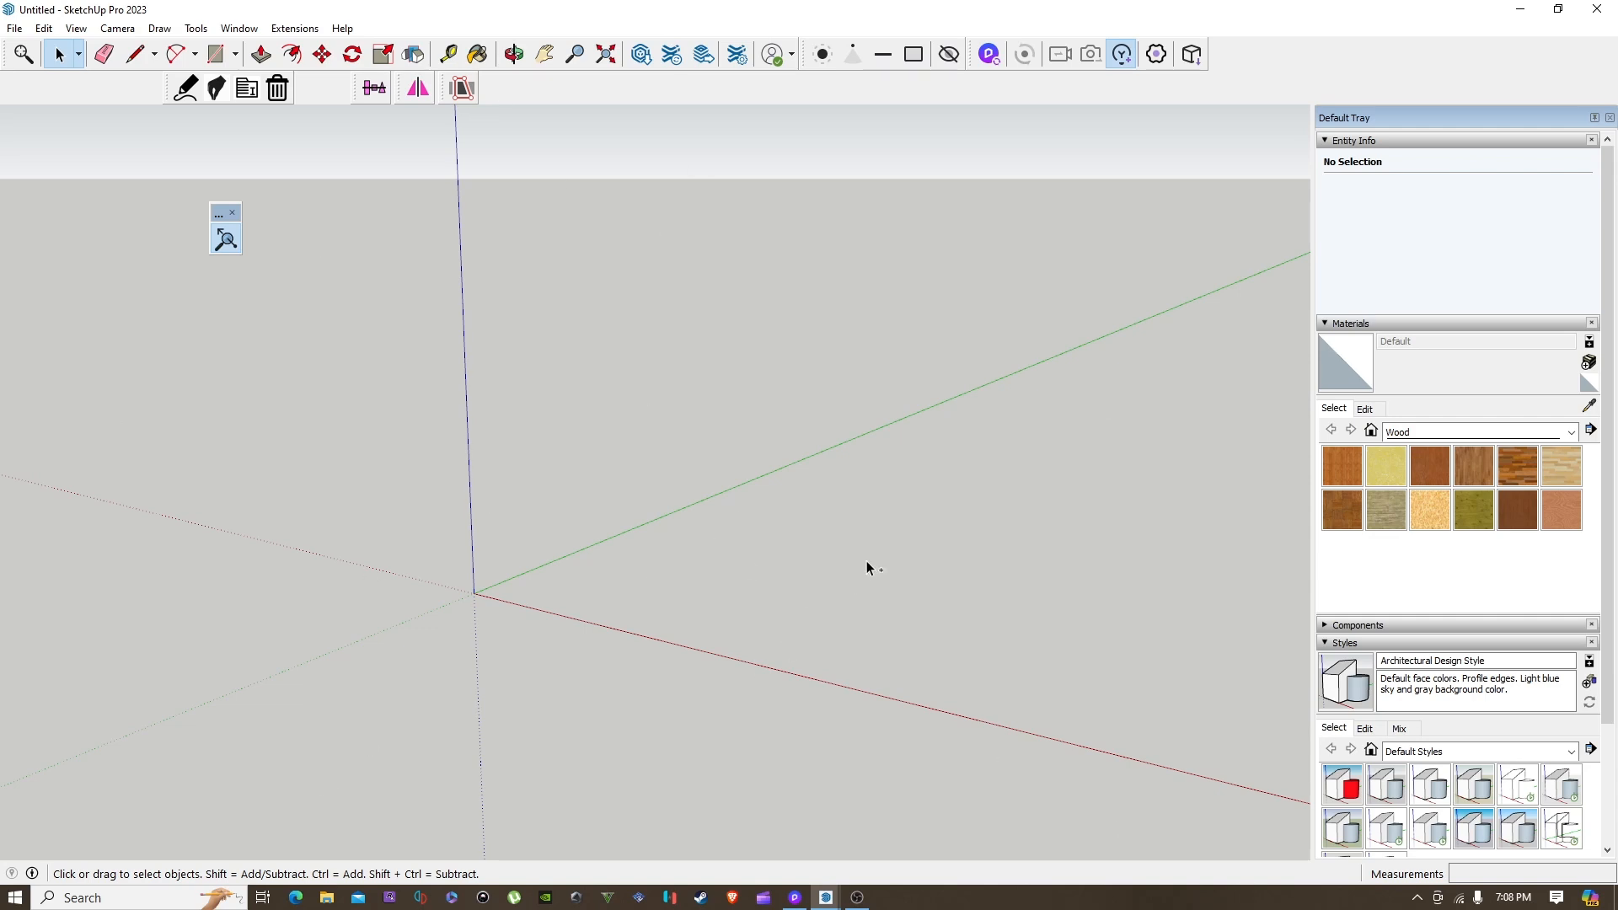
{"action": "key", "text": "ctrl+v"}
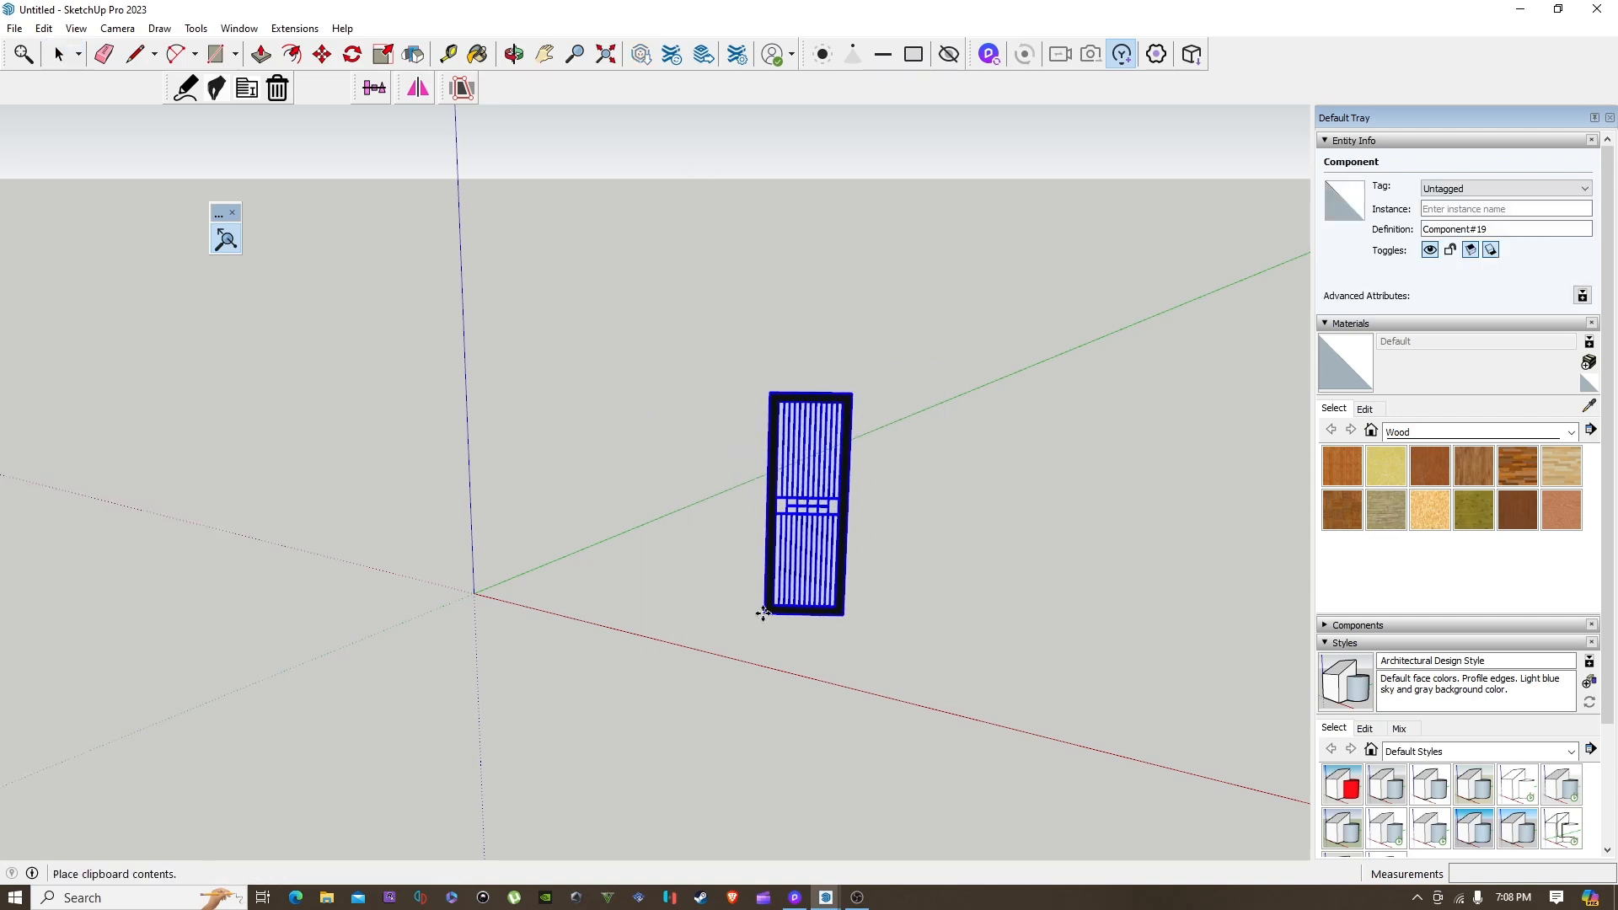
{"action": "left_click", "coordinate": [763, 613]}
{"action": "key", "text": "Escape"}
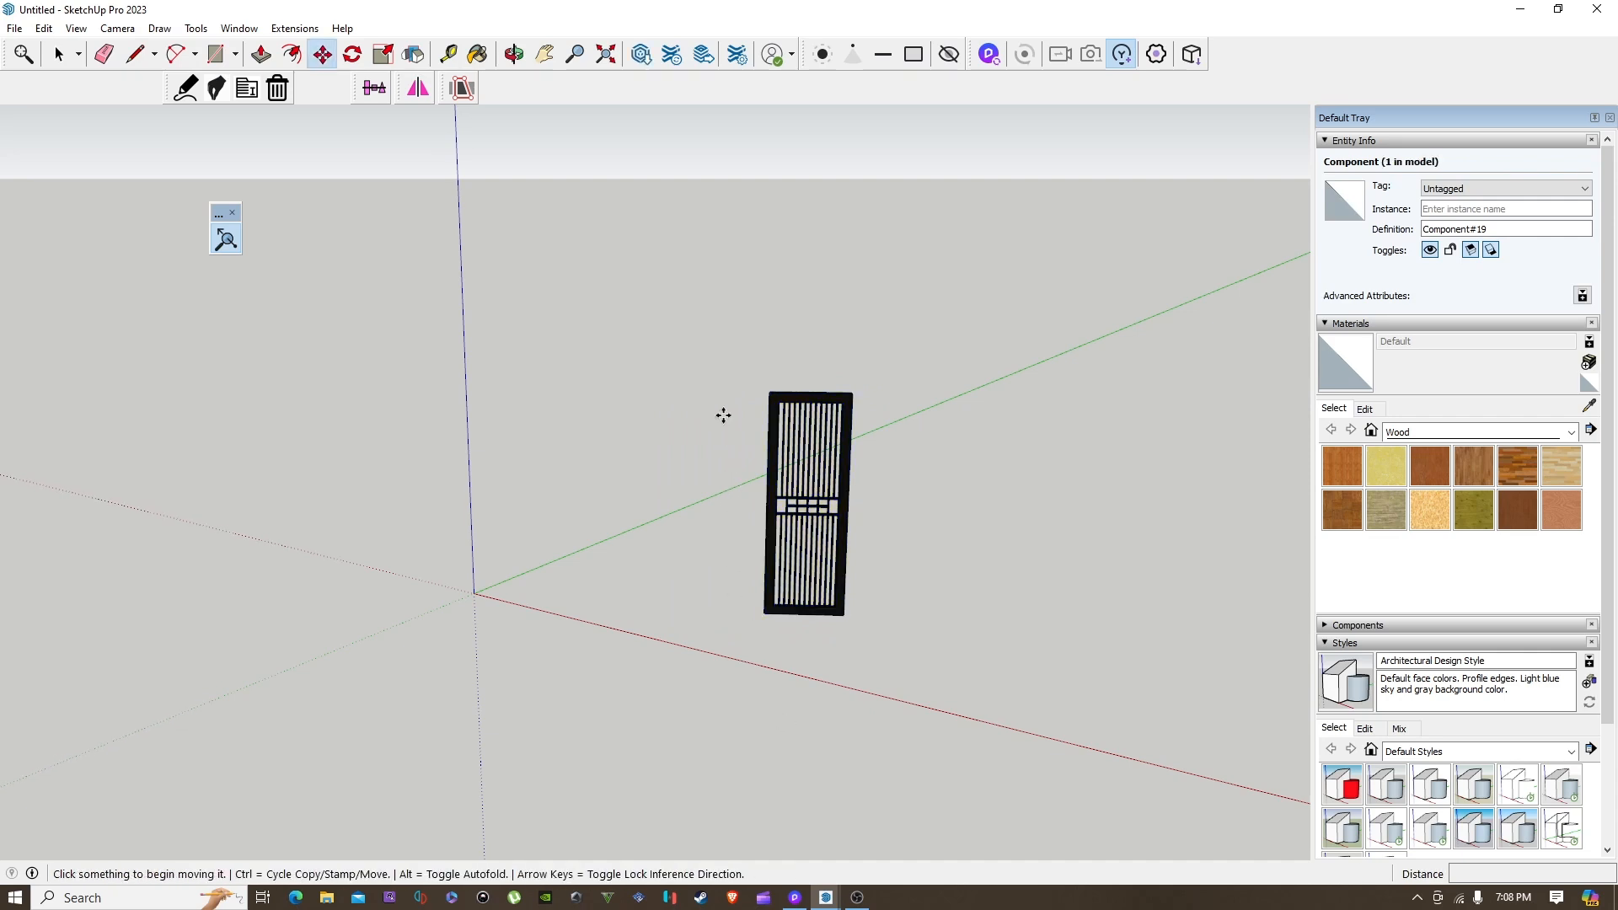
{"action": "key", "text": "space"}
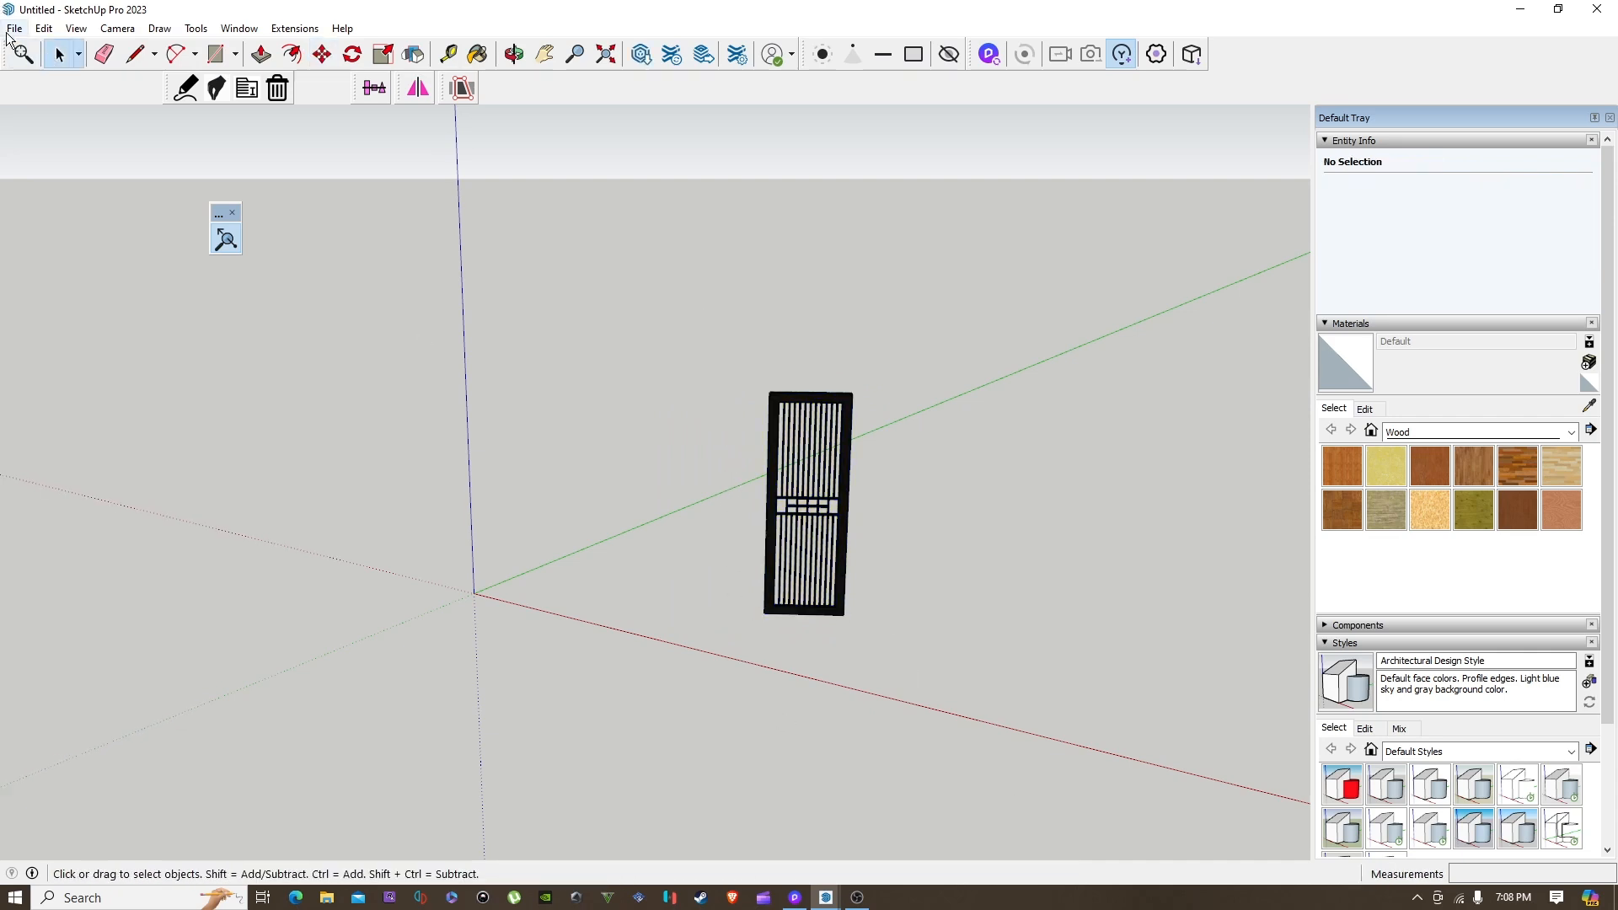
Step: Save the untitled model as gate in the YT folder on drive D
{"action": "left_click", "coordinate": [14, 28]}
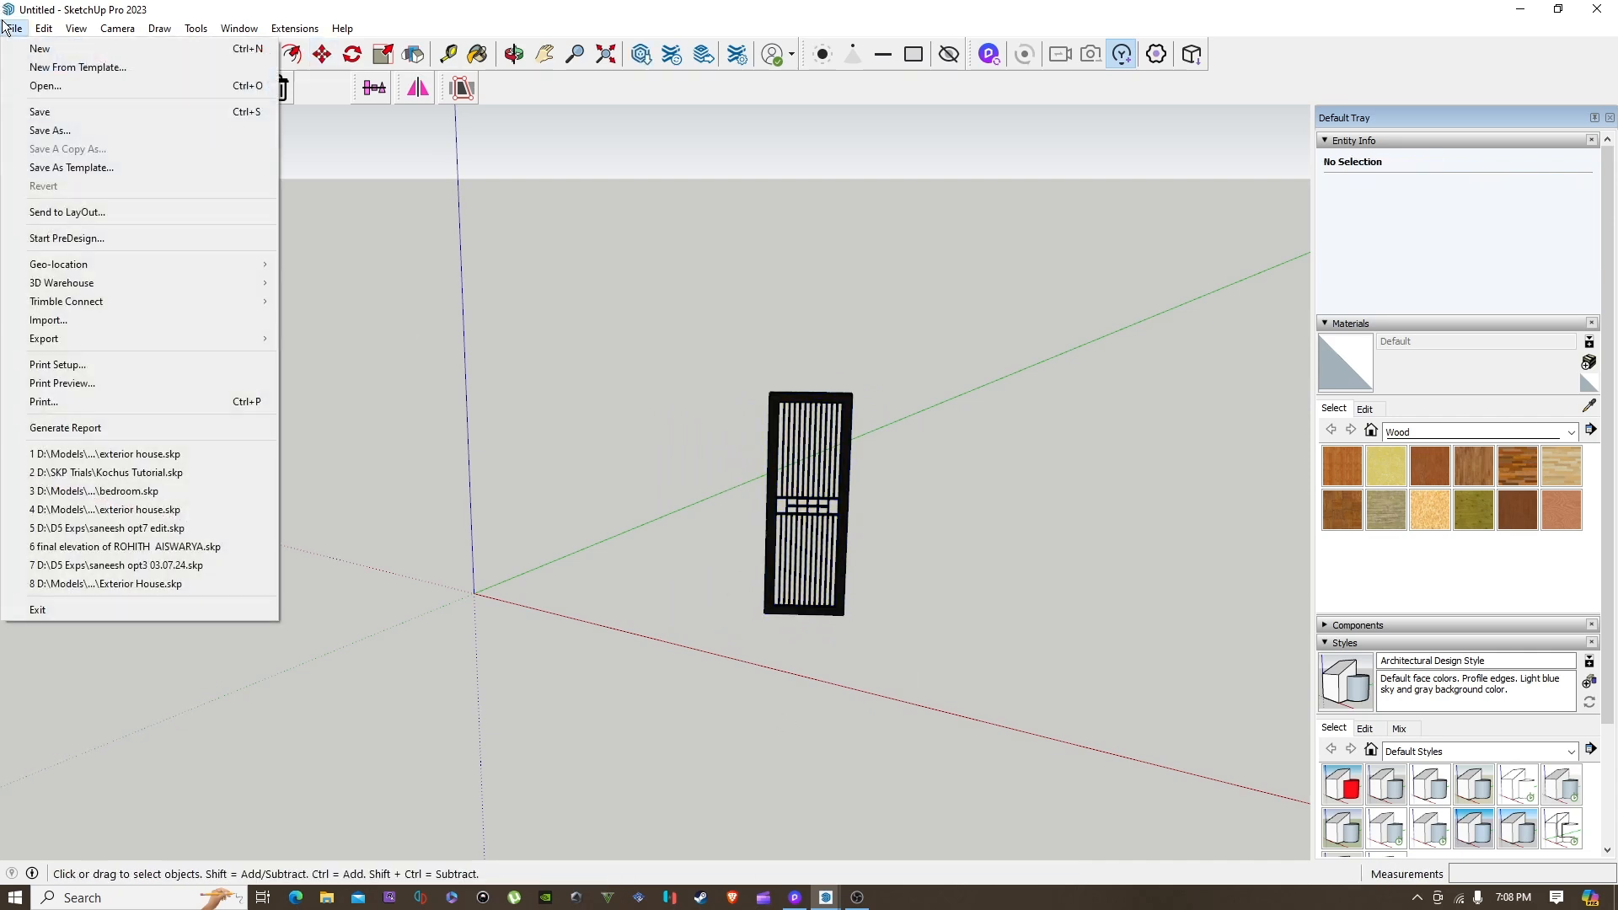
{"action": "left_click", "coordinate": [80, 130]}
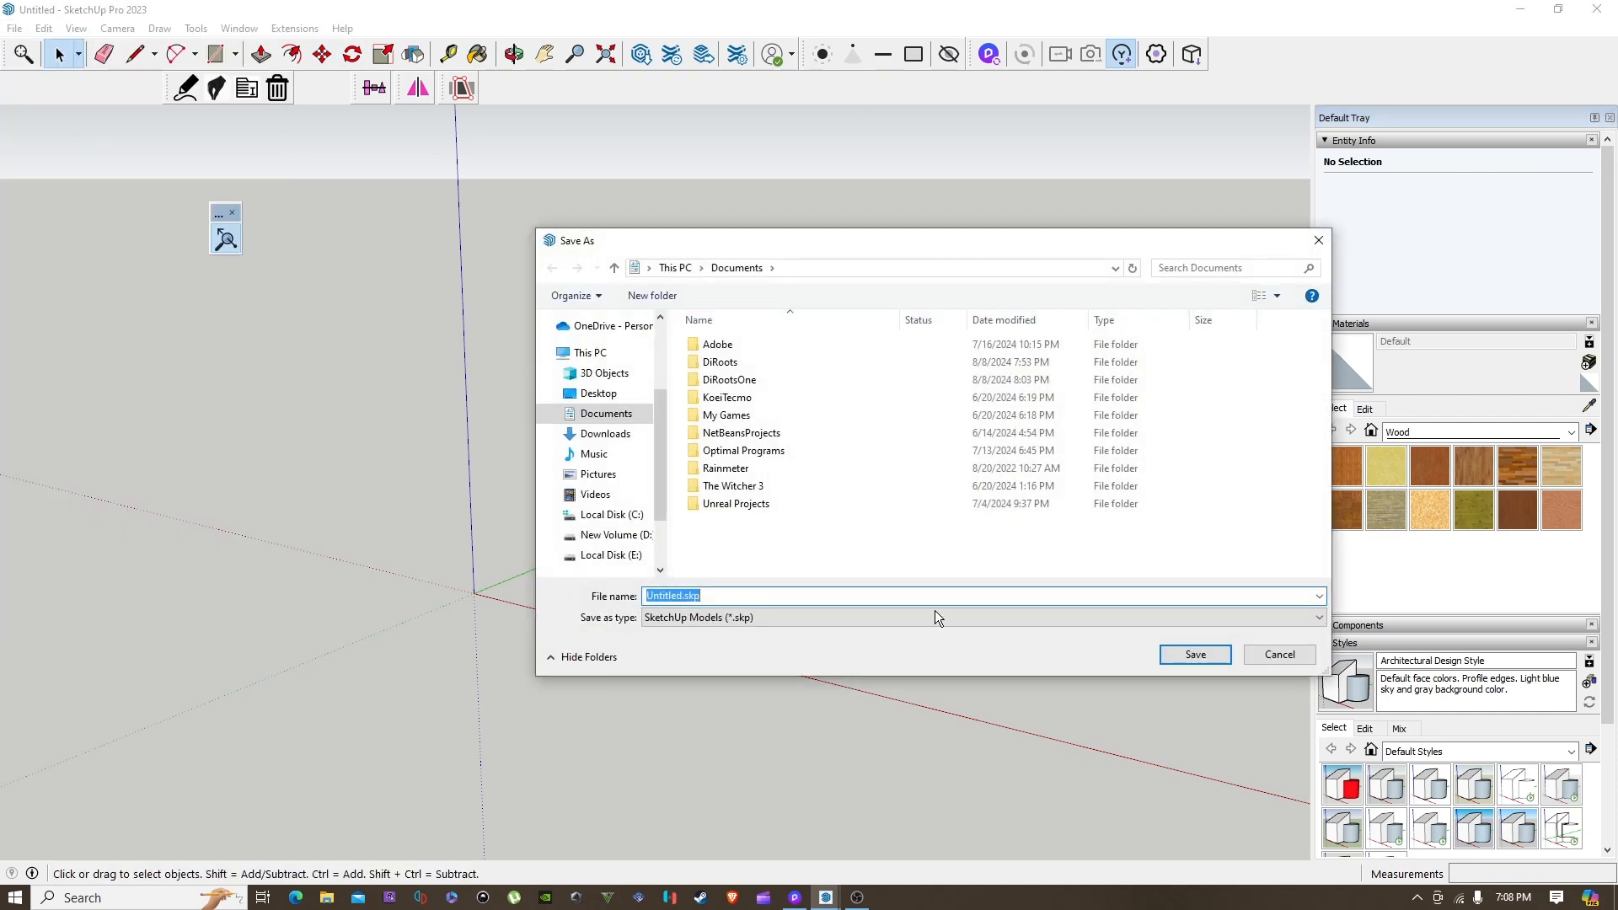
{"action": "scroll", "coordinate": [556, 455], "scroll_direction": "down", "scroll_amount": 2}
{"action": "scroll", "coordinate": [616, 497], "scroll_direction": "up", "scroll_amount": 4}
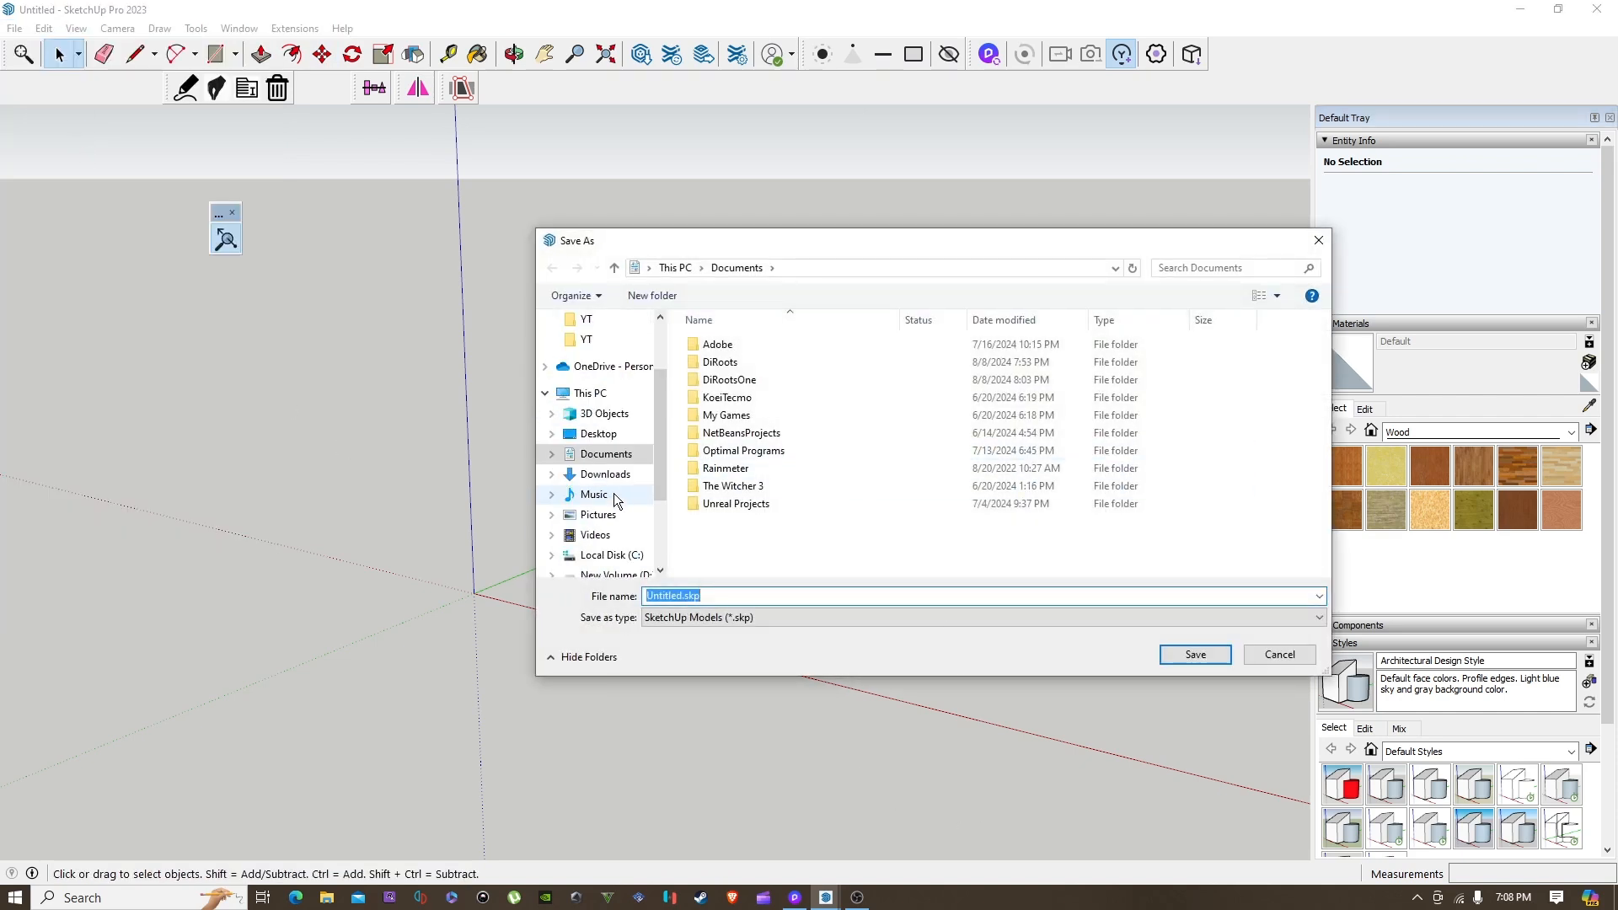
{"action": "left_click", "coordinate": [586, 413]}
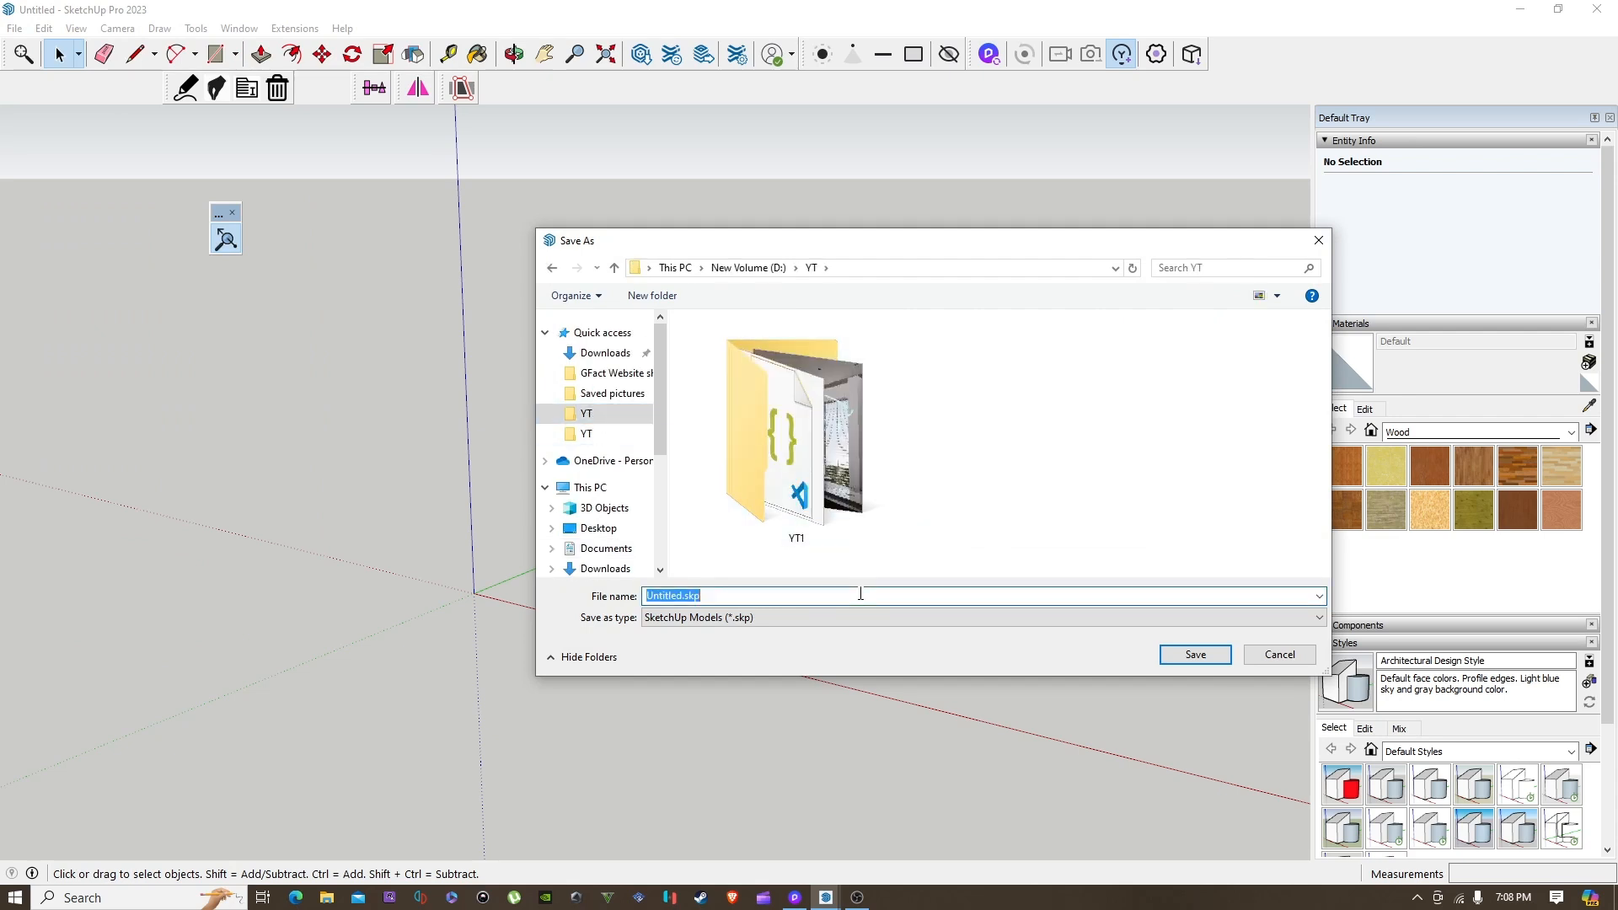
{"action": "type", "text": "gate"}
{"action": "key", "text": "Return"}
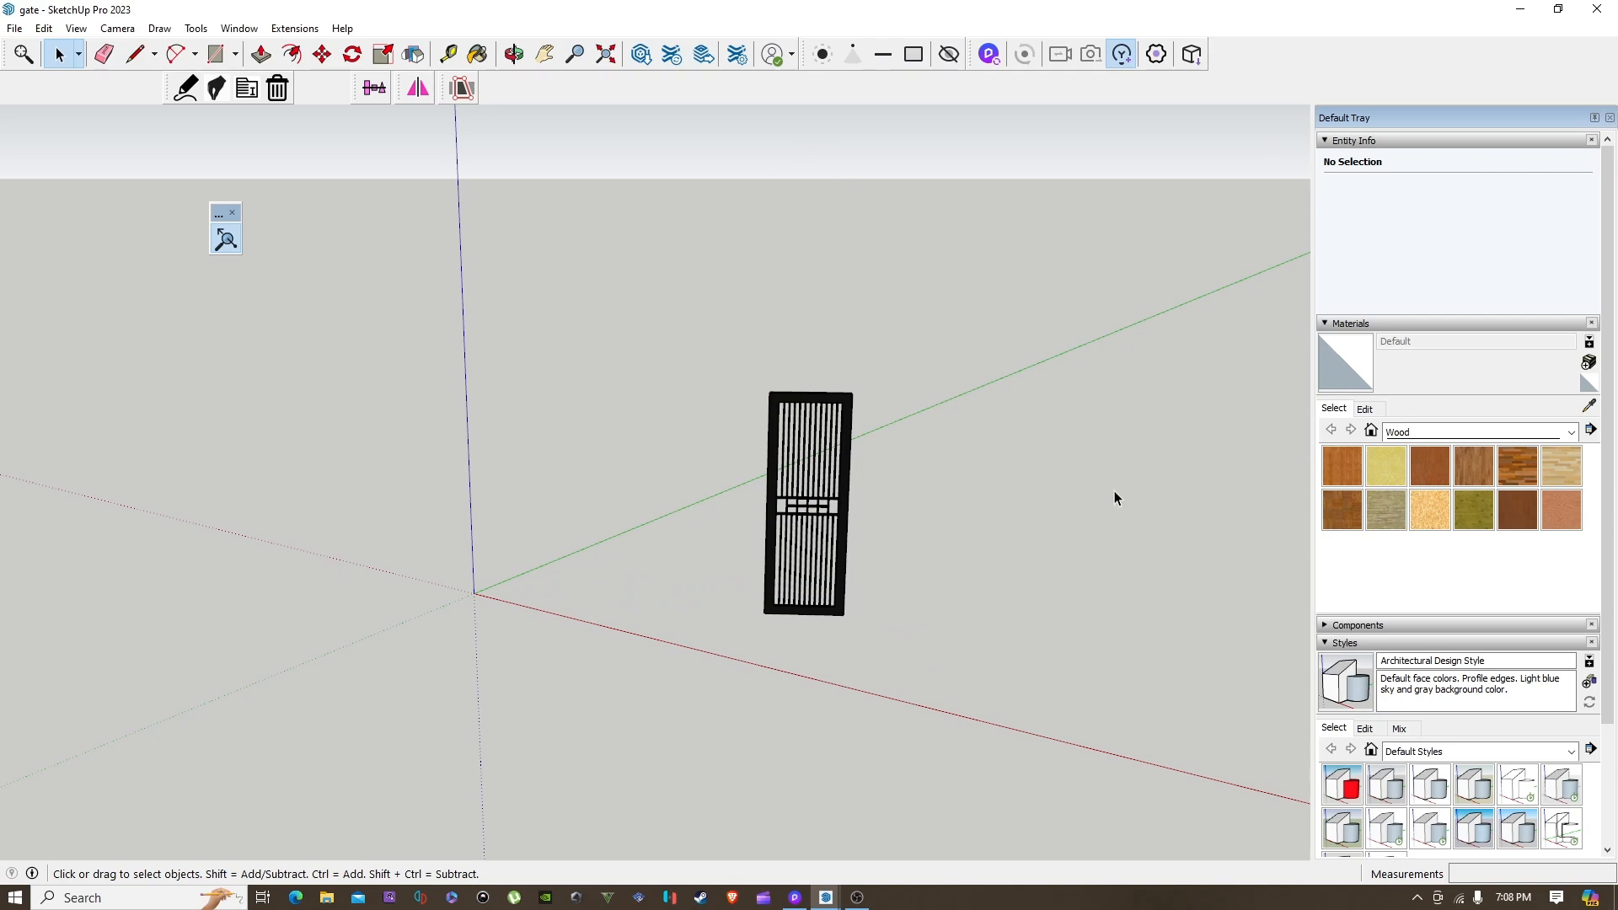
Step: Return to the exterior house model in SketchUp and remove the selected open gate leaf
{"action": "left_click", "coordinate": [787, 905]}
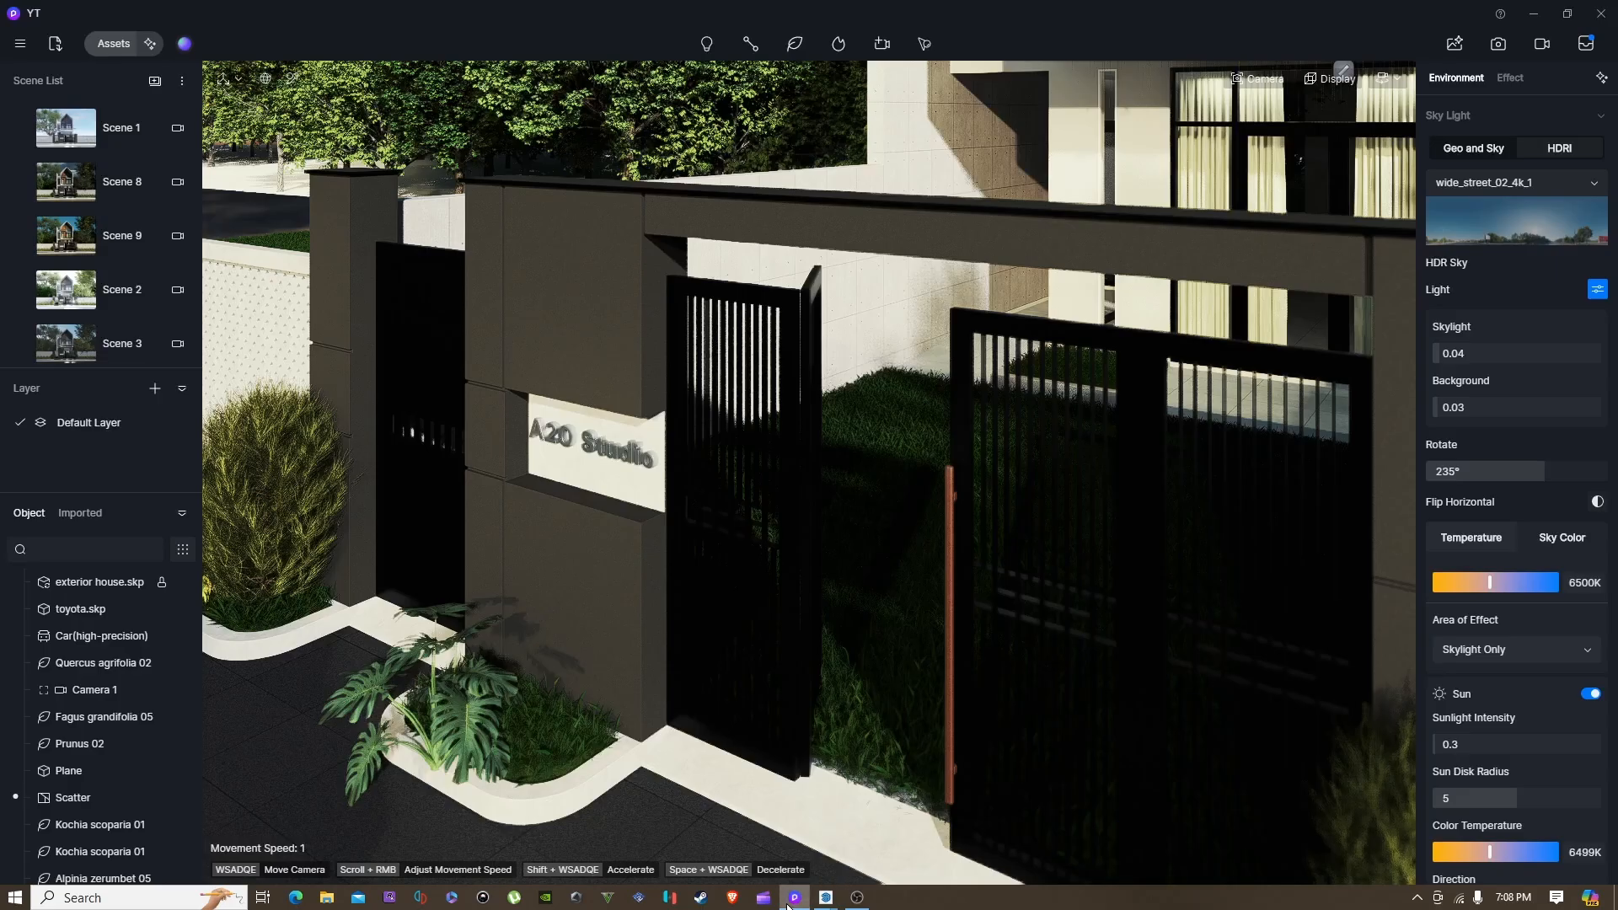
{"action": "left_click", "coordinate": [773, 795]}
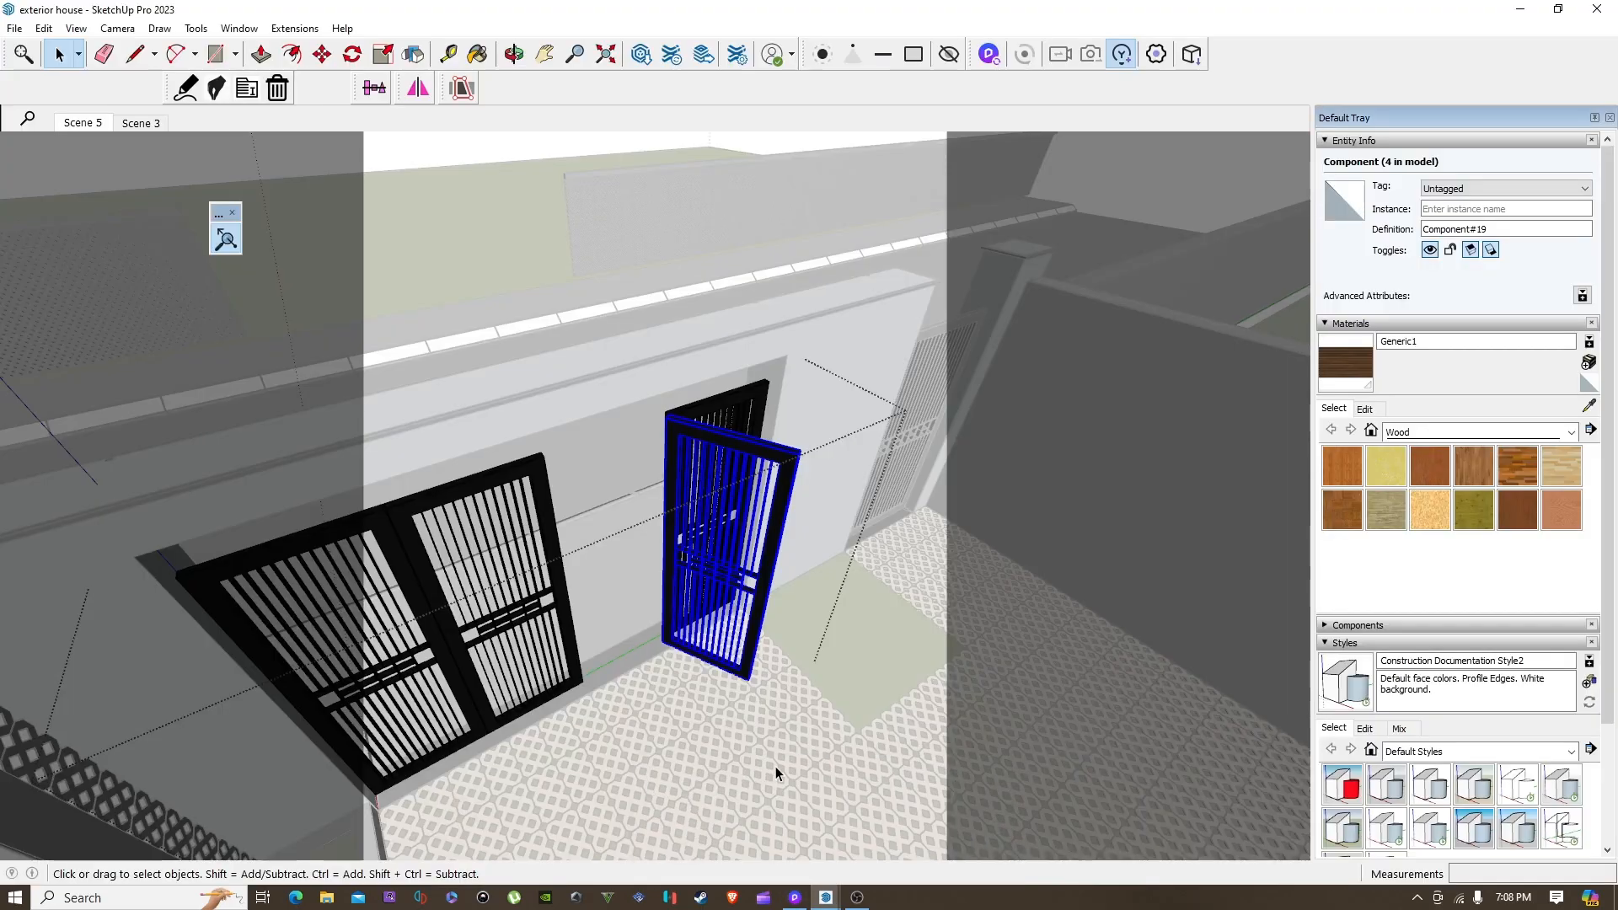
{"action": "right_click", "coordinate": [763, 466]}
{"action": "left_click", "coordinate": [880, 47]}
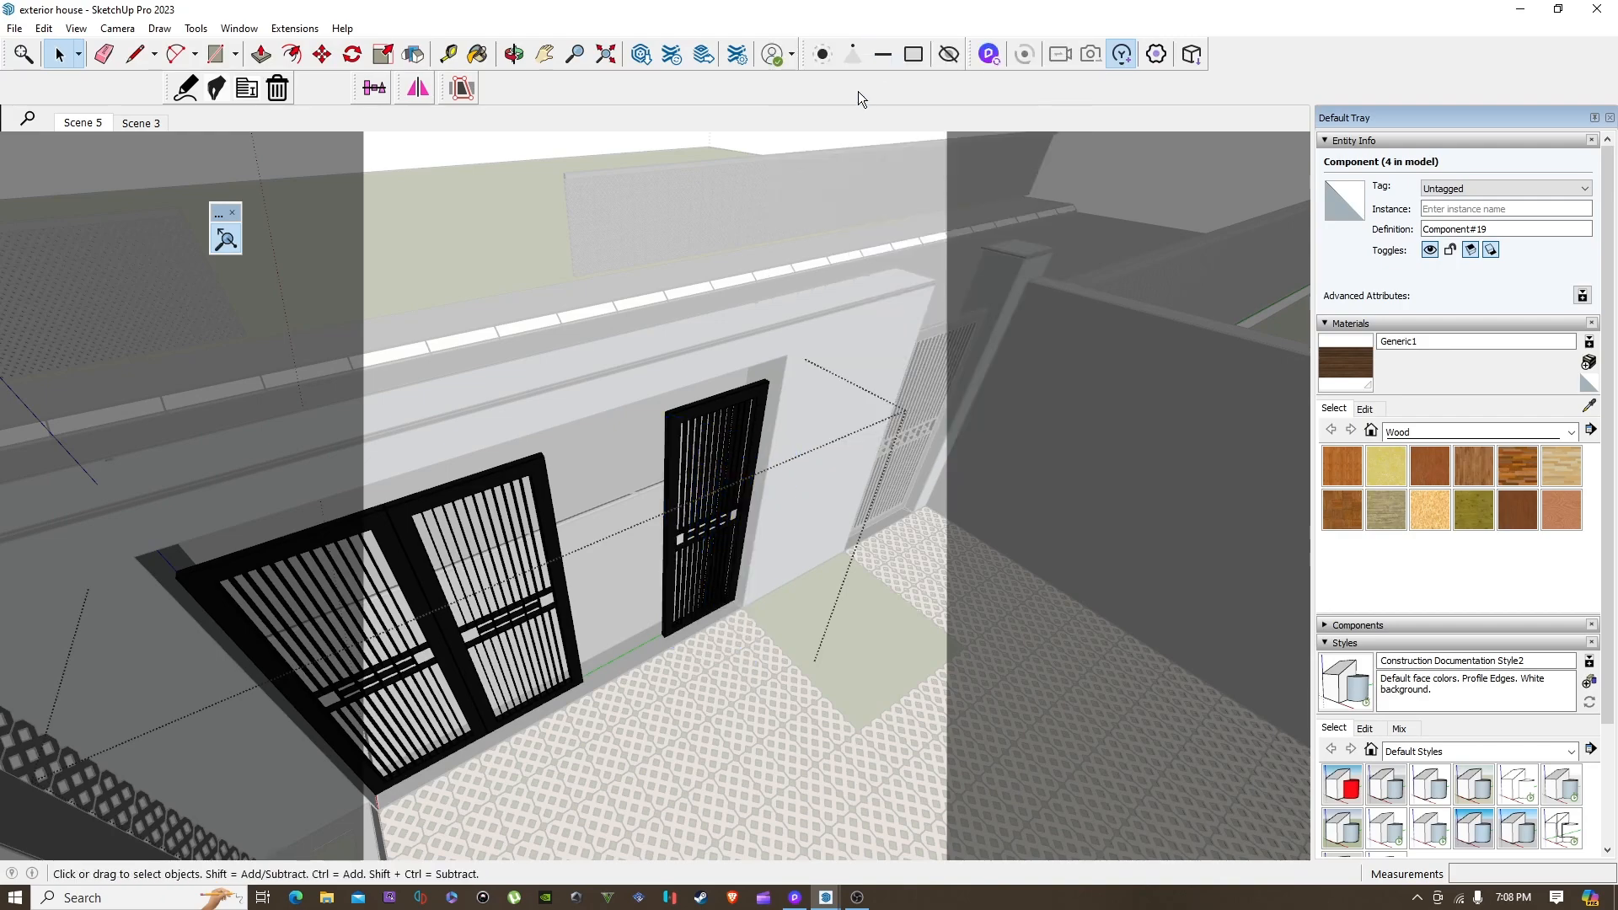
Step: Connect the exterior house model to D5 Render through D5 LiveSync to synchronize it, and switch to D5 Render
{"action": "scroll", "coordinate": [651, 261], "scroll_direction": "down", "scroll_amount": 10}
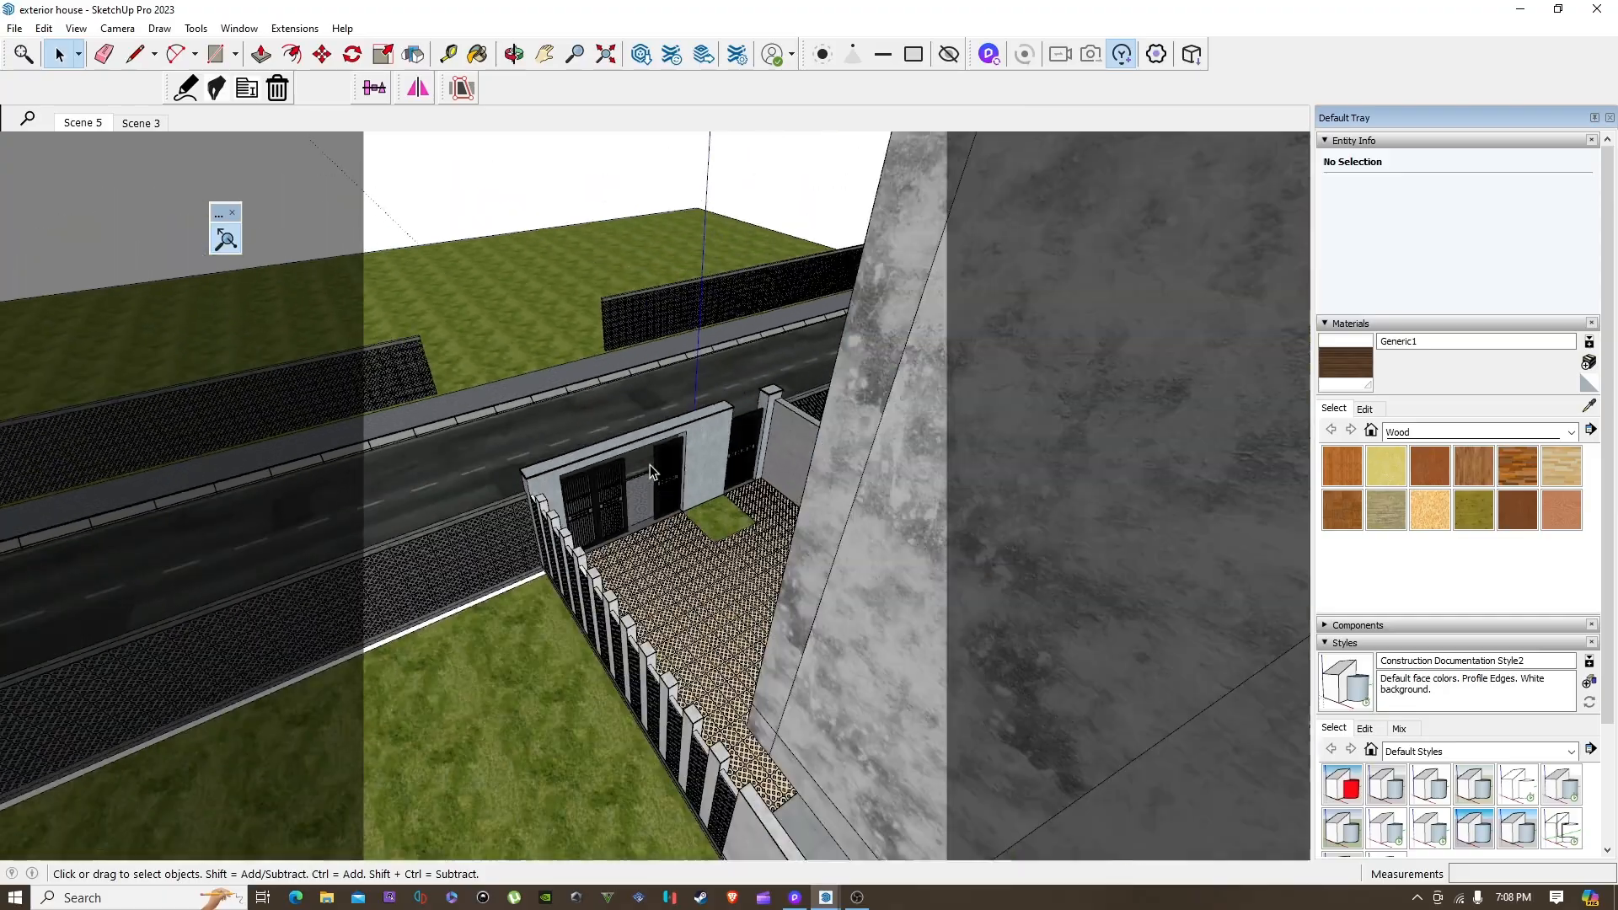
{"action": "scroll", "coordinate": [651, 472], "scroll_direction": "down", "scroll_amount": 5}
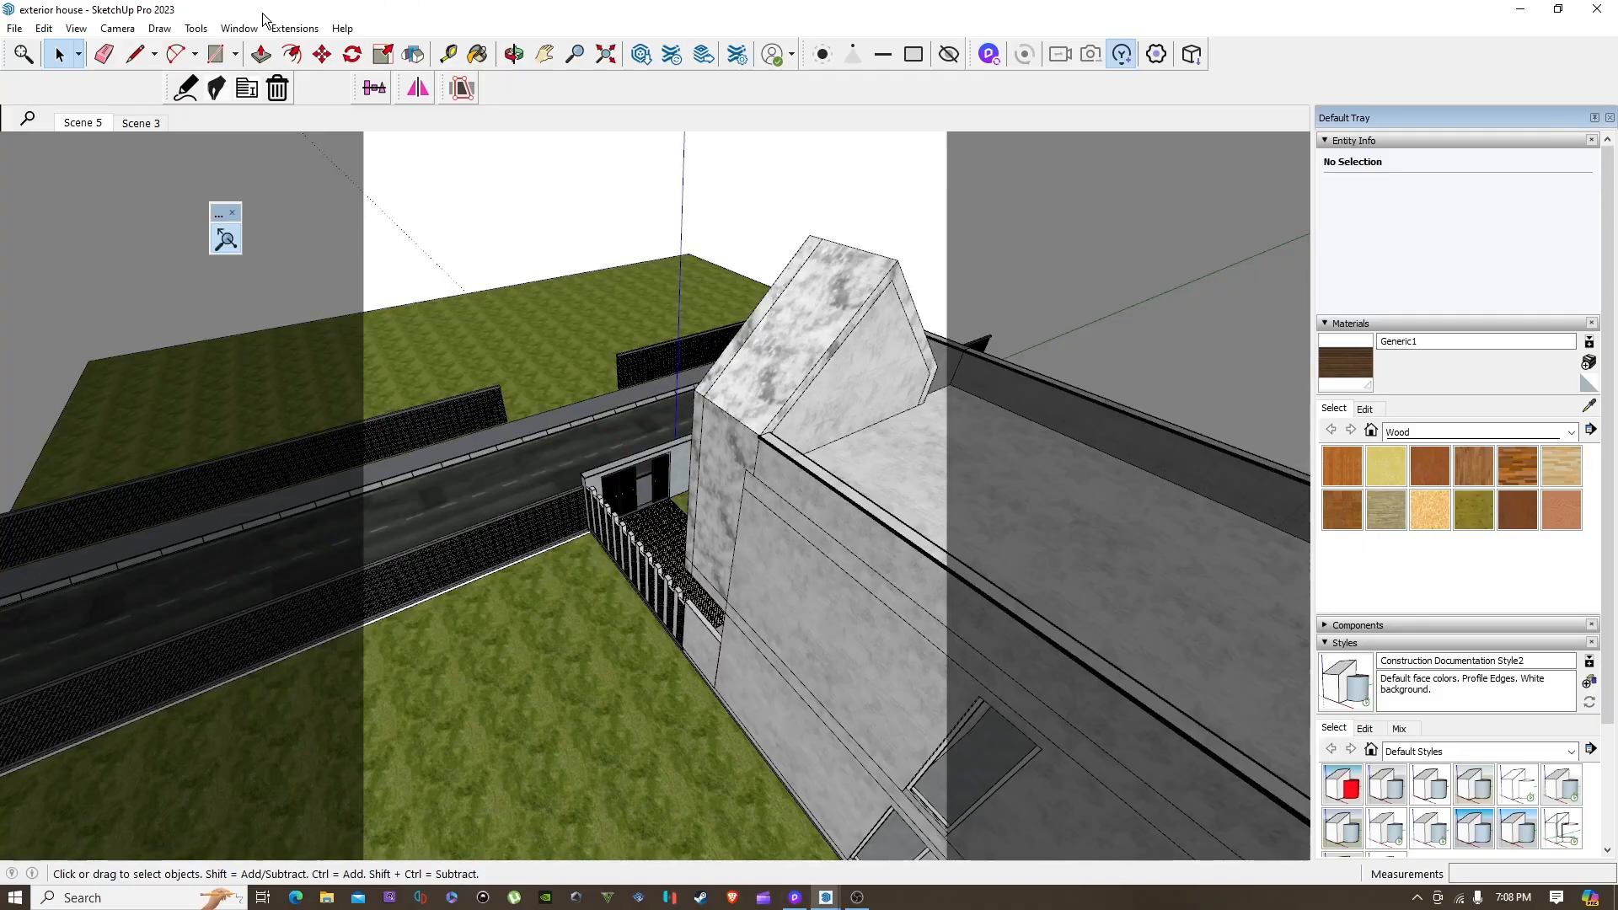
{"action": "left_click", "coordinate": [291, 28]}
{"action": "mouse_move", "coordinate": [369, 245]}
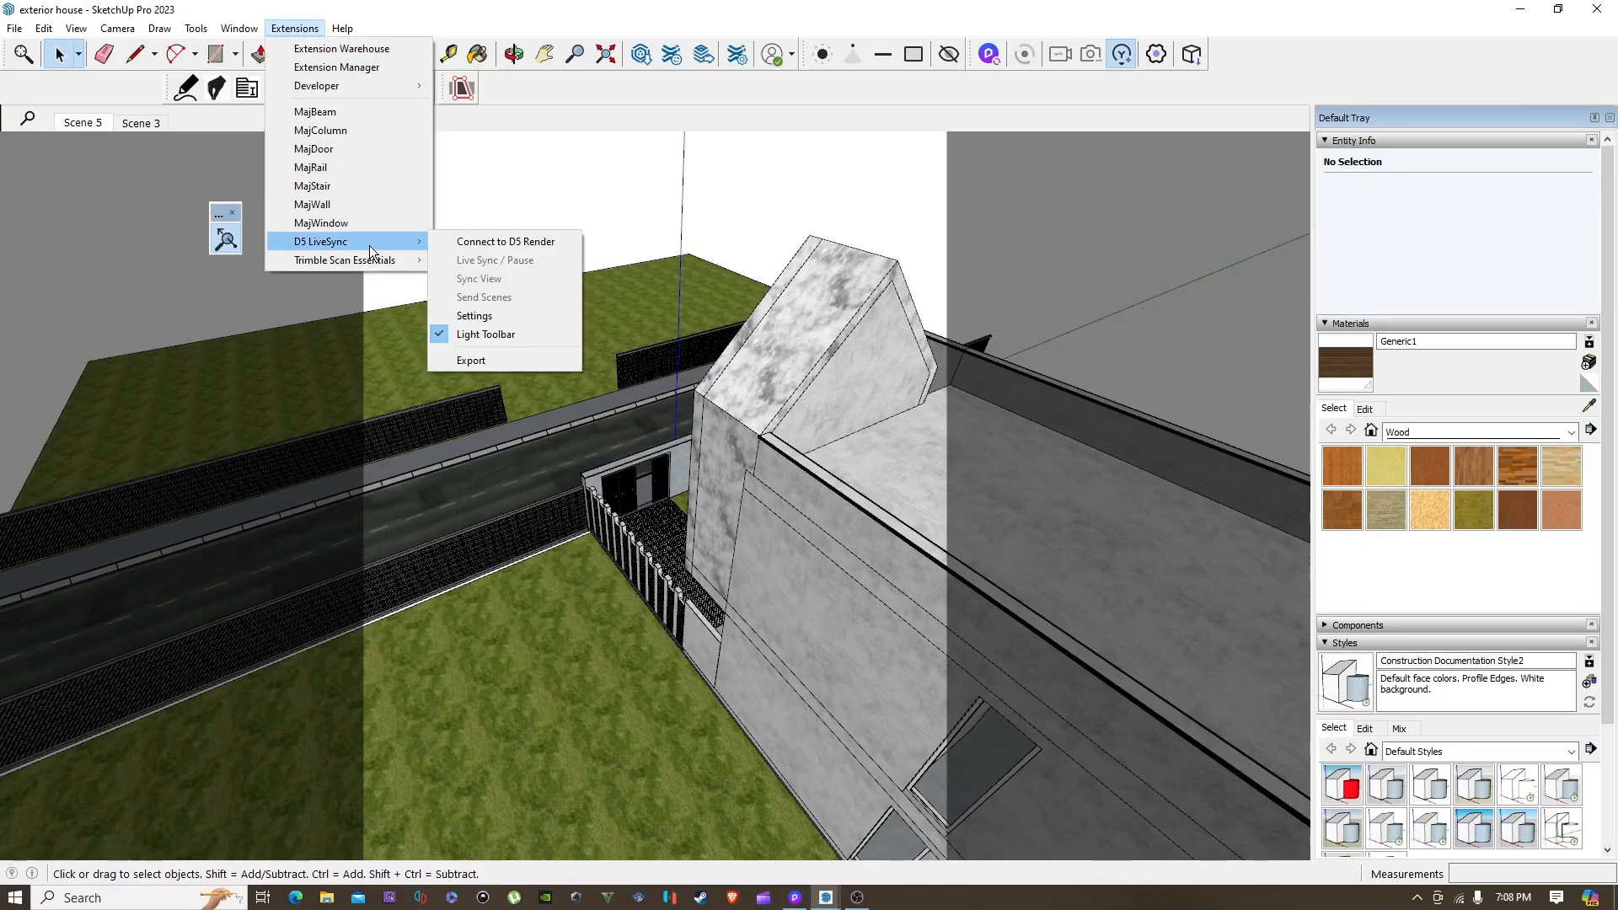
{"action": "left_click", "coordinate": [472, 242]}
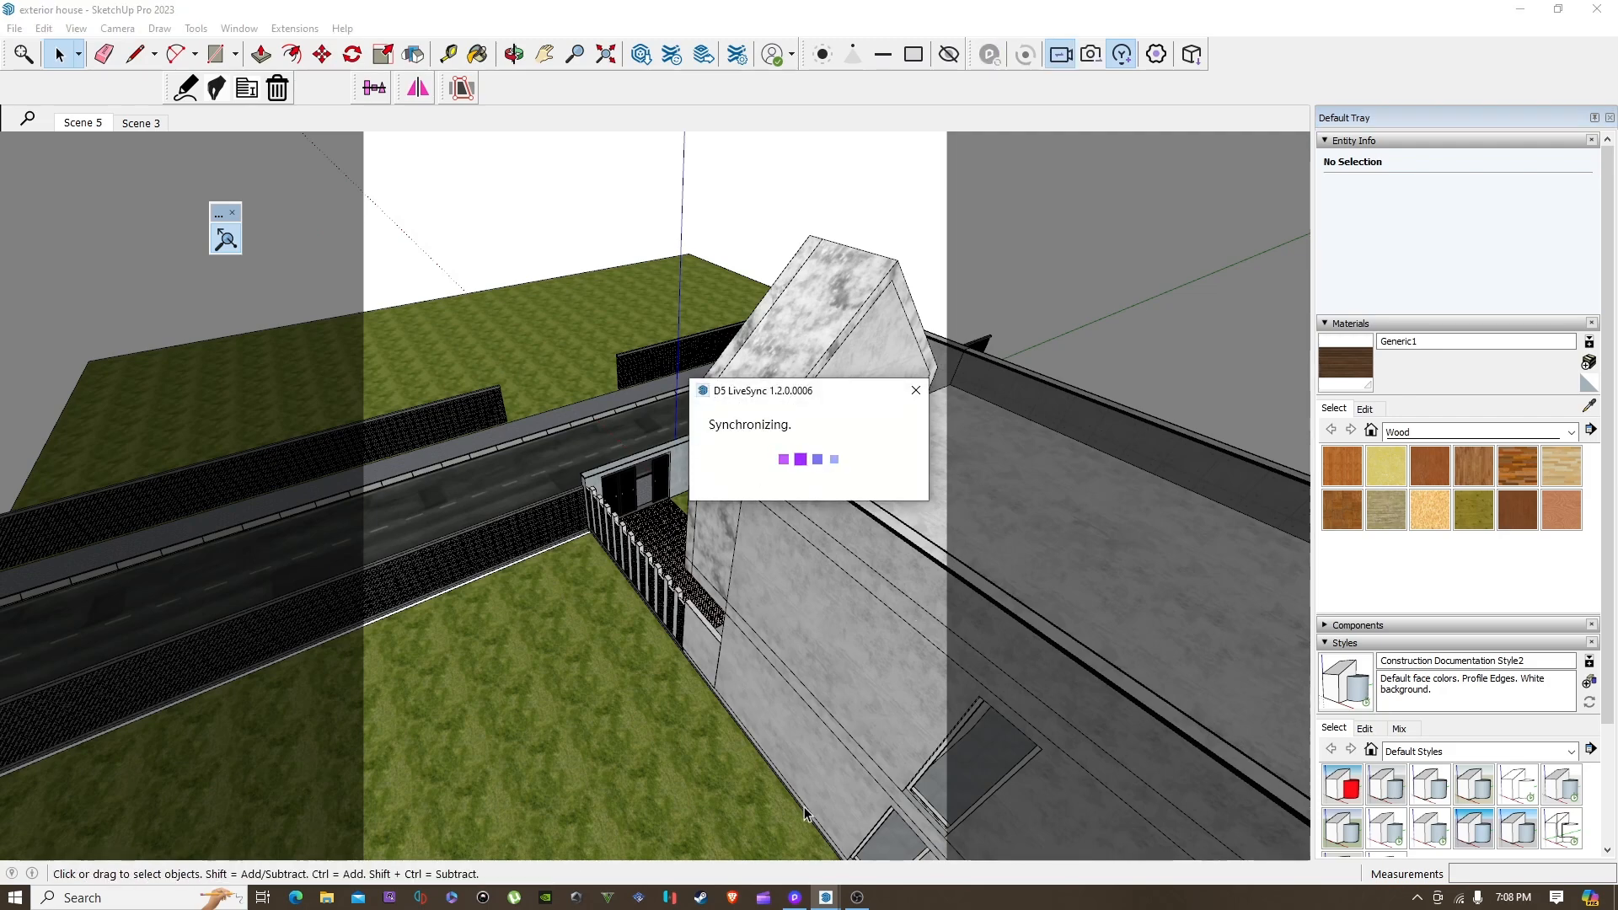
{"action": "mouse_move", "coordinate": [804, 902]}
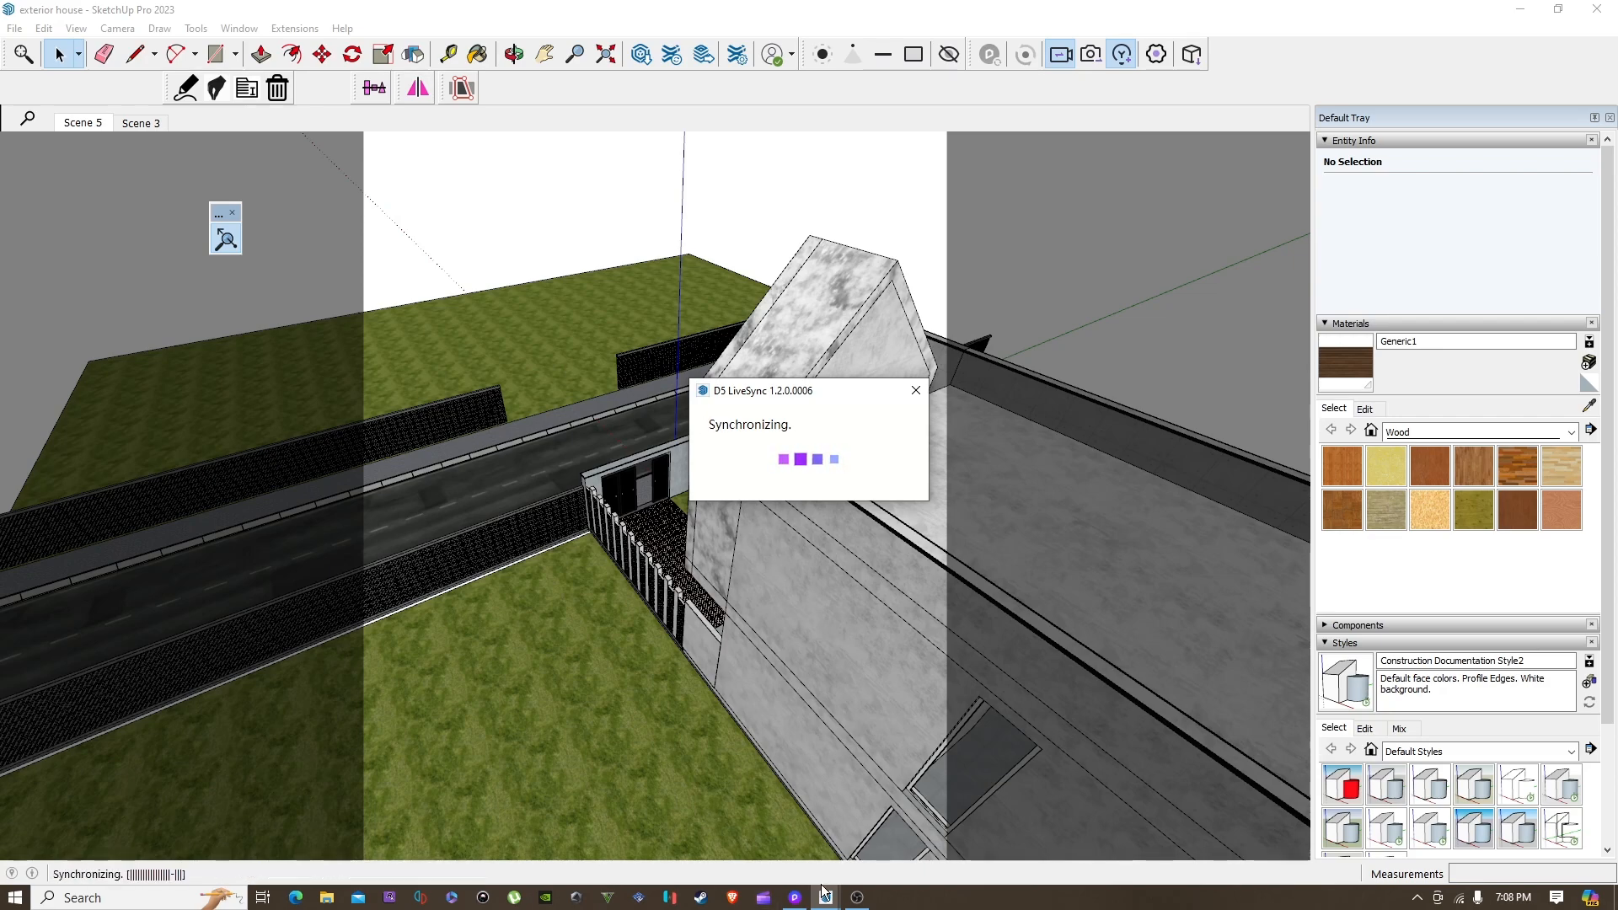
{"action": "left_click", "coordinate": [794, 897]}
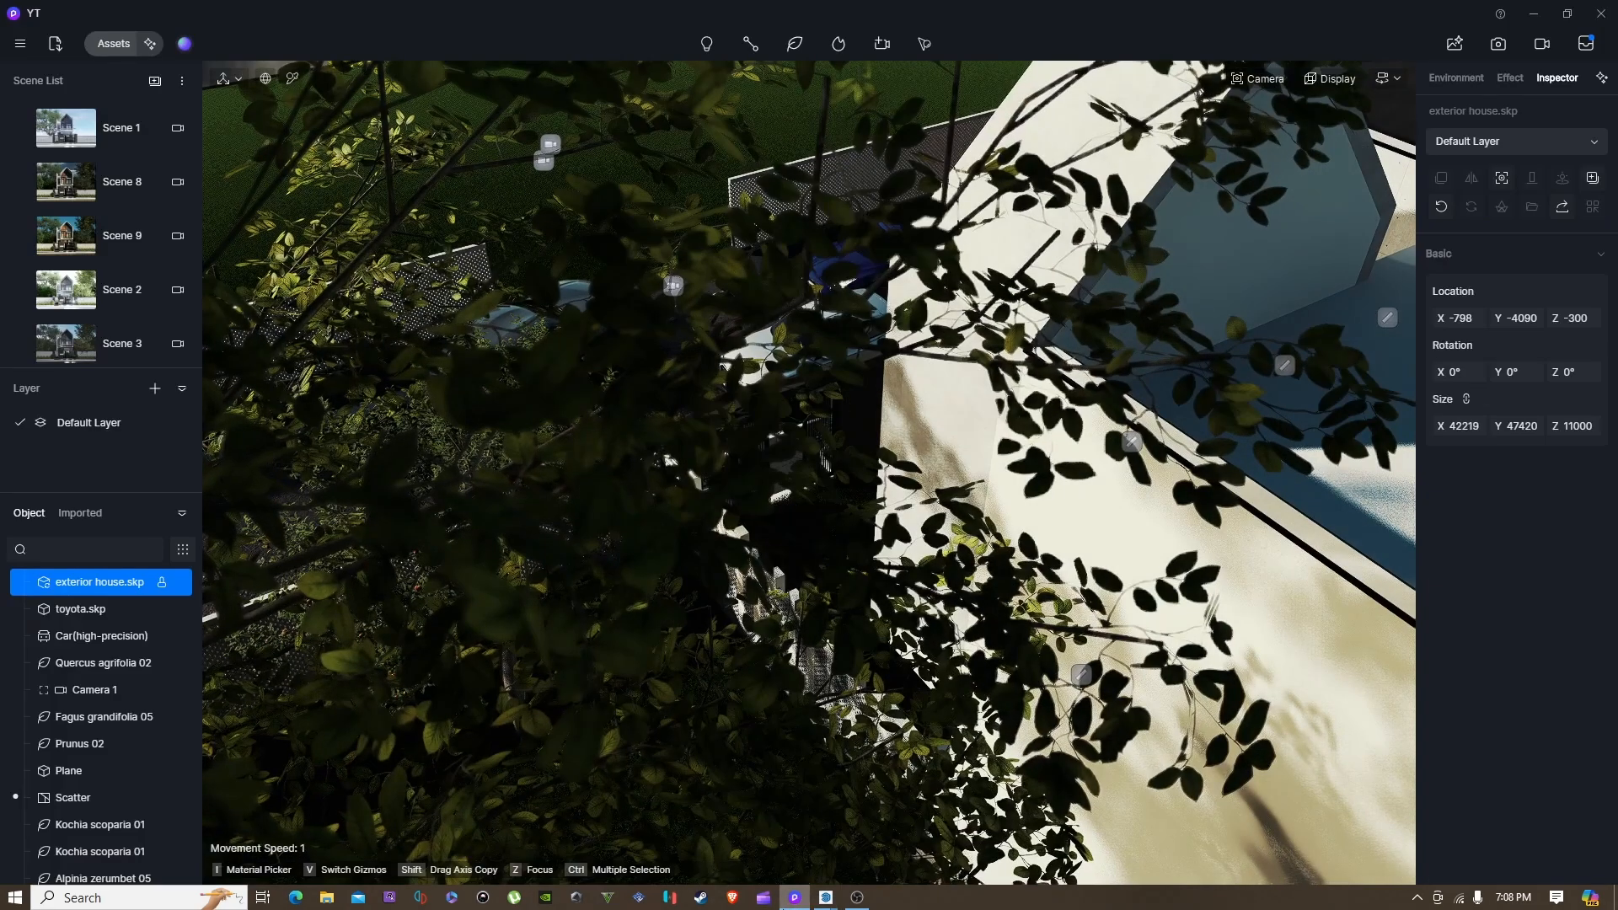
{"action": "left_click", "coordinate": [805, 900]}
{"action": "left_click", "coordinate": [807, 900]}
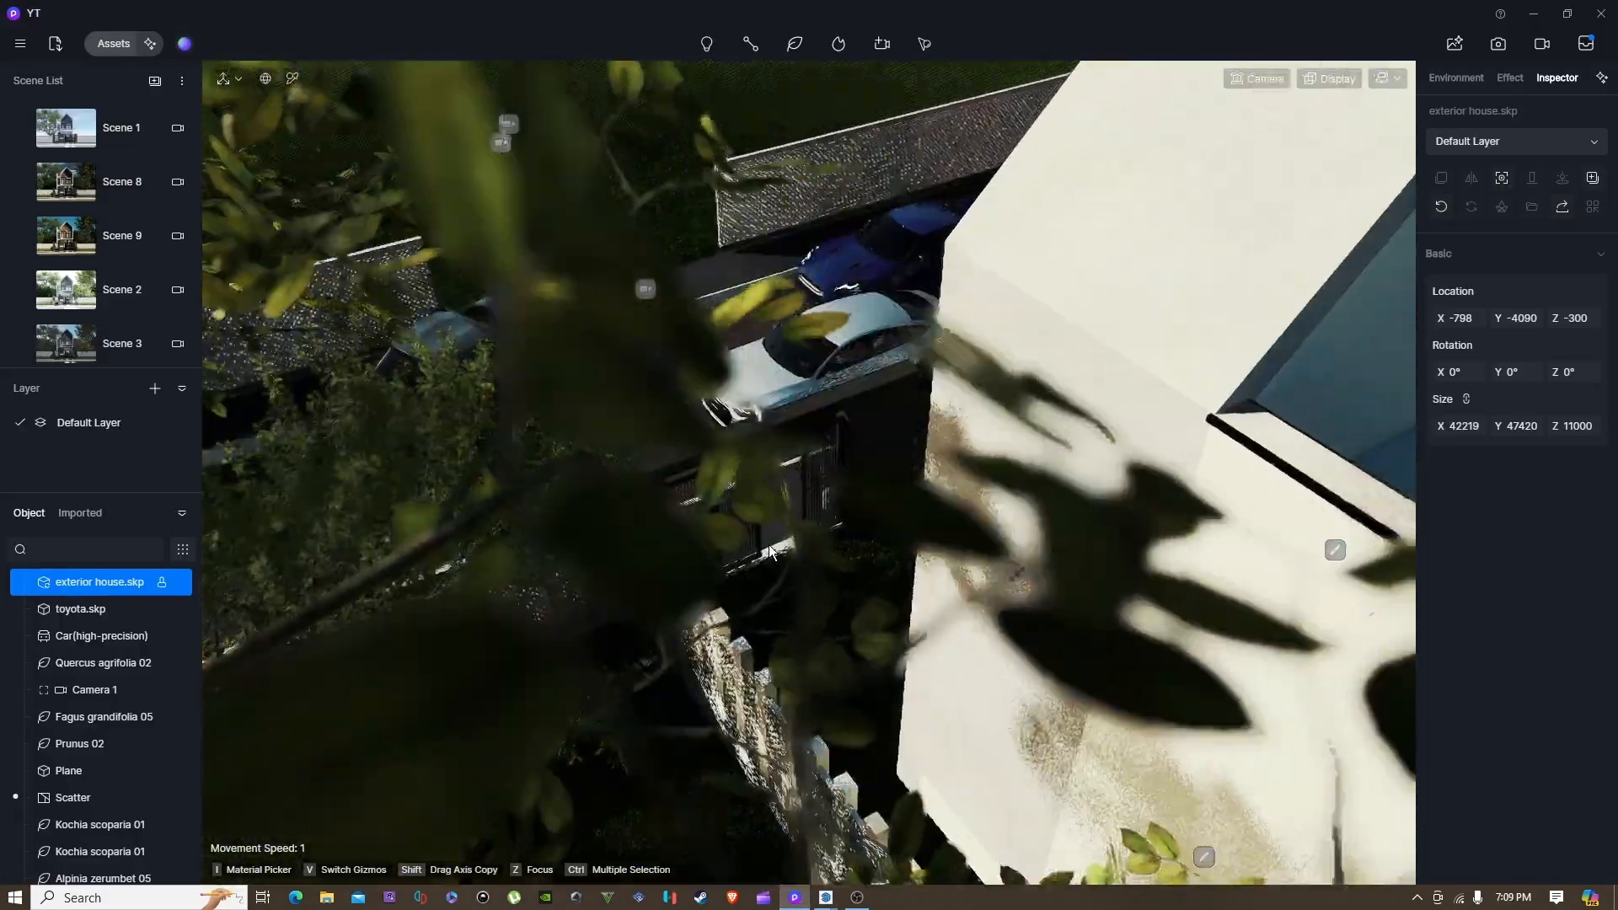
Step: Check the gate opening from the street side and import gate.skp from the YT folder into the scene
{"action": "scroll", "coordinate": [784, 543], "scroll_direction": "up", "scroll_amount": 5}
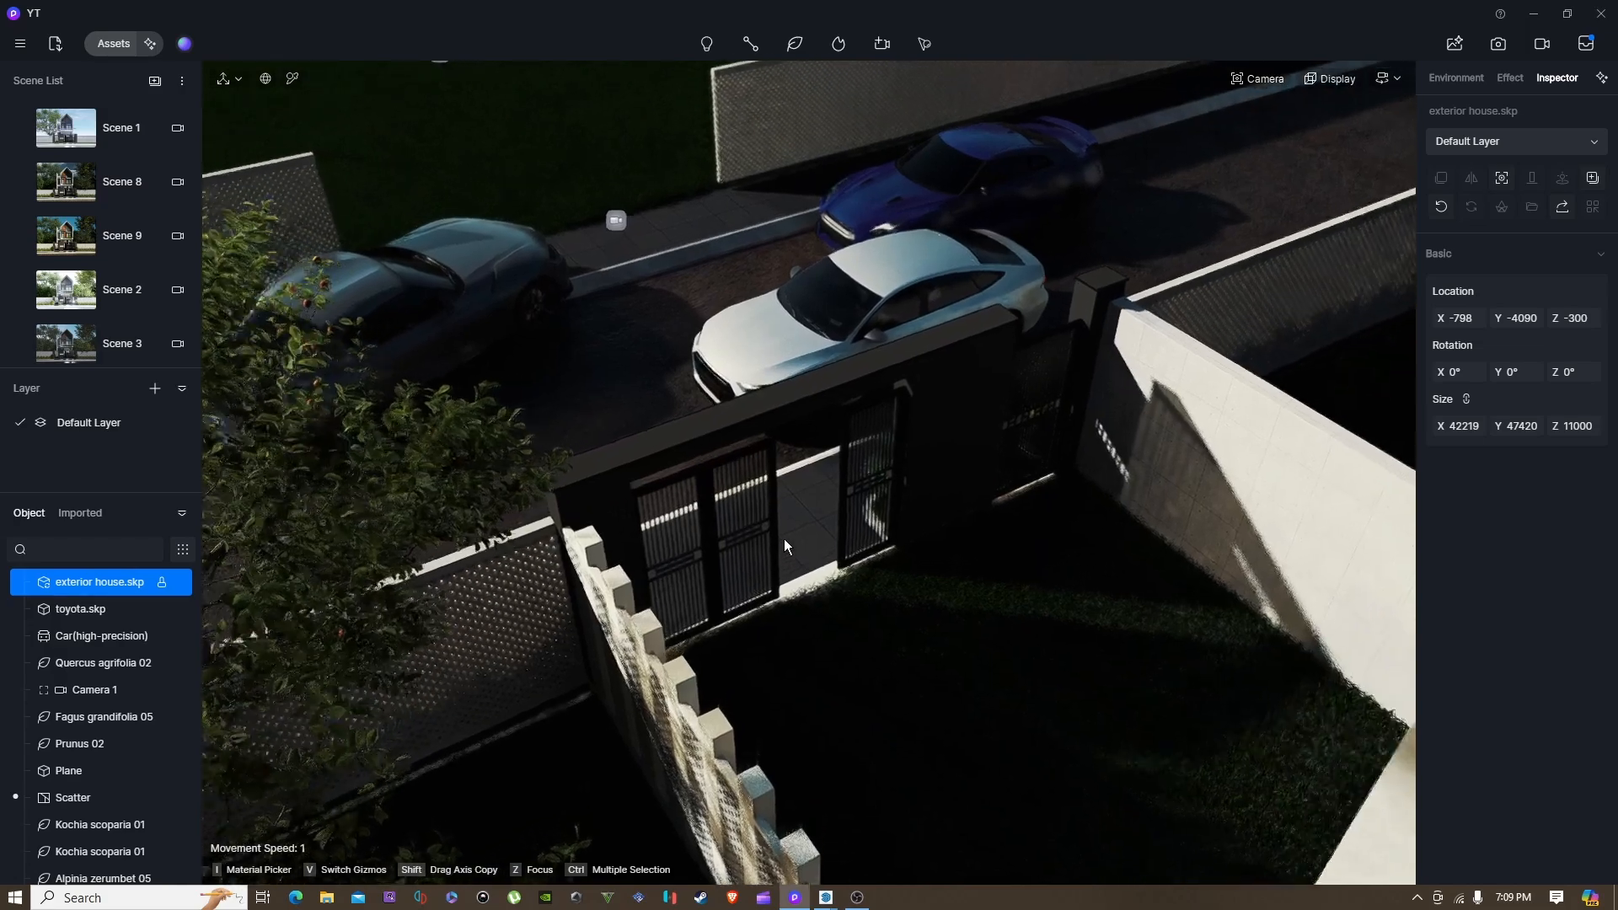
{"action": "scroll", "coordinate": [820, 550], "scroll_direction": "up", "scroll_amount": 5}
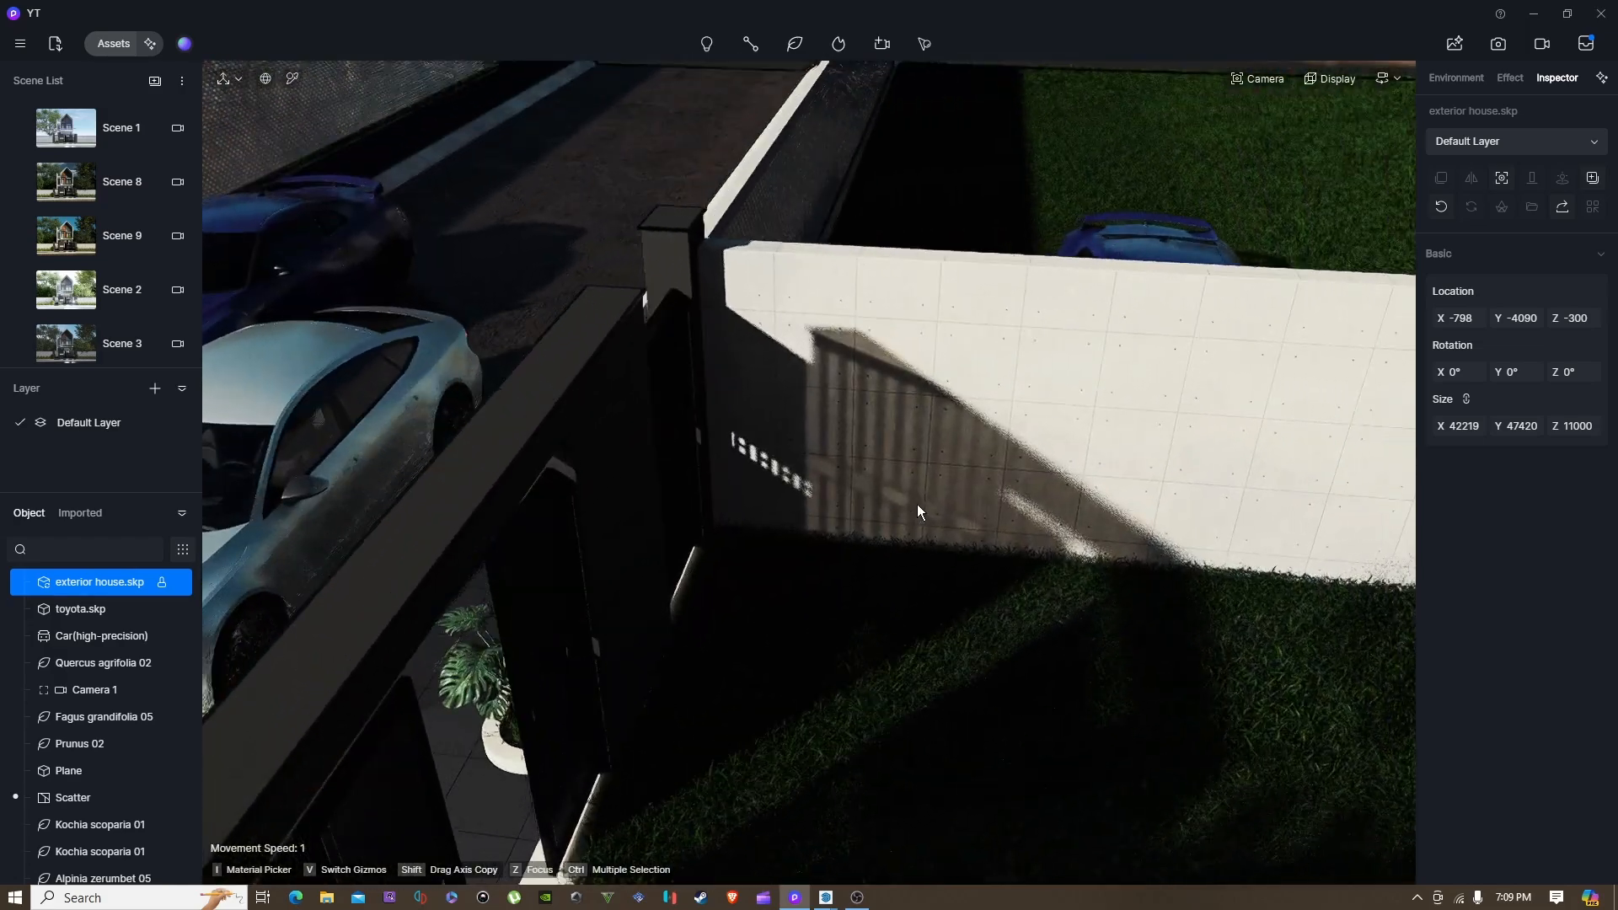
{"action": "scroll", "coordinate": [1025, 596], "scroll_direction": "down", "scroll_amount": 5}
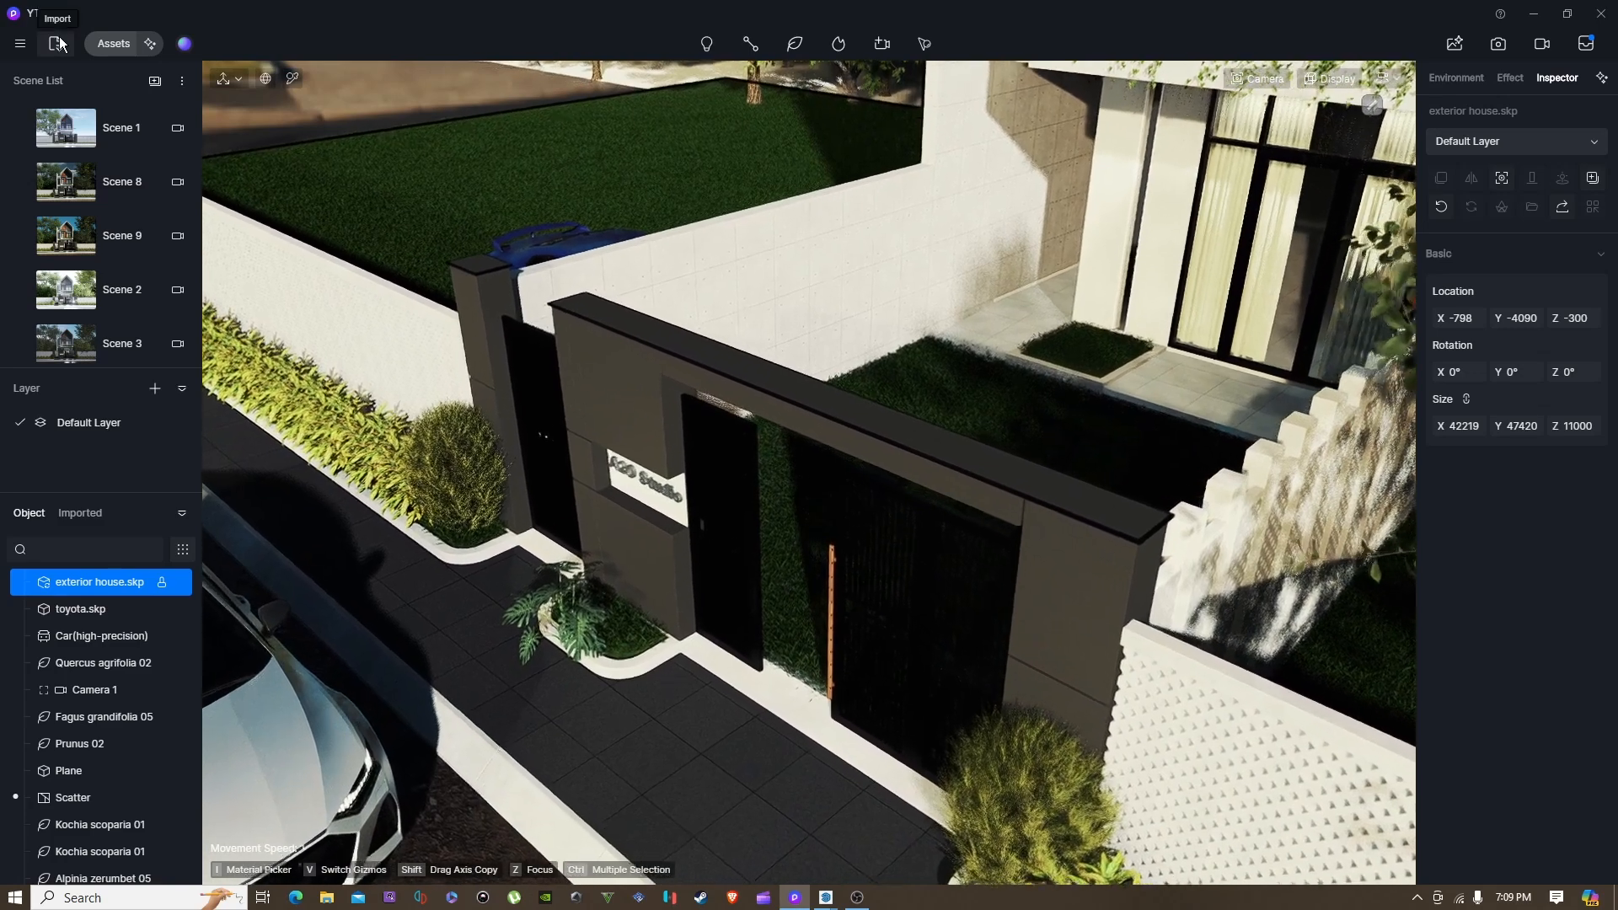
{"action": "left_click", "coordinate": [58, 43]}
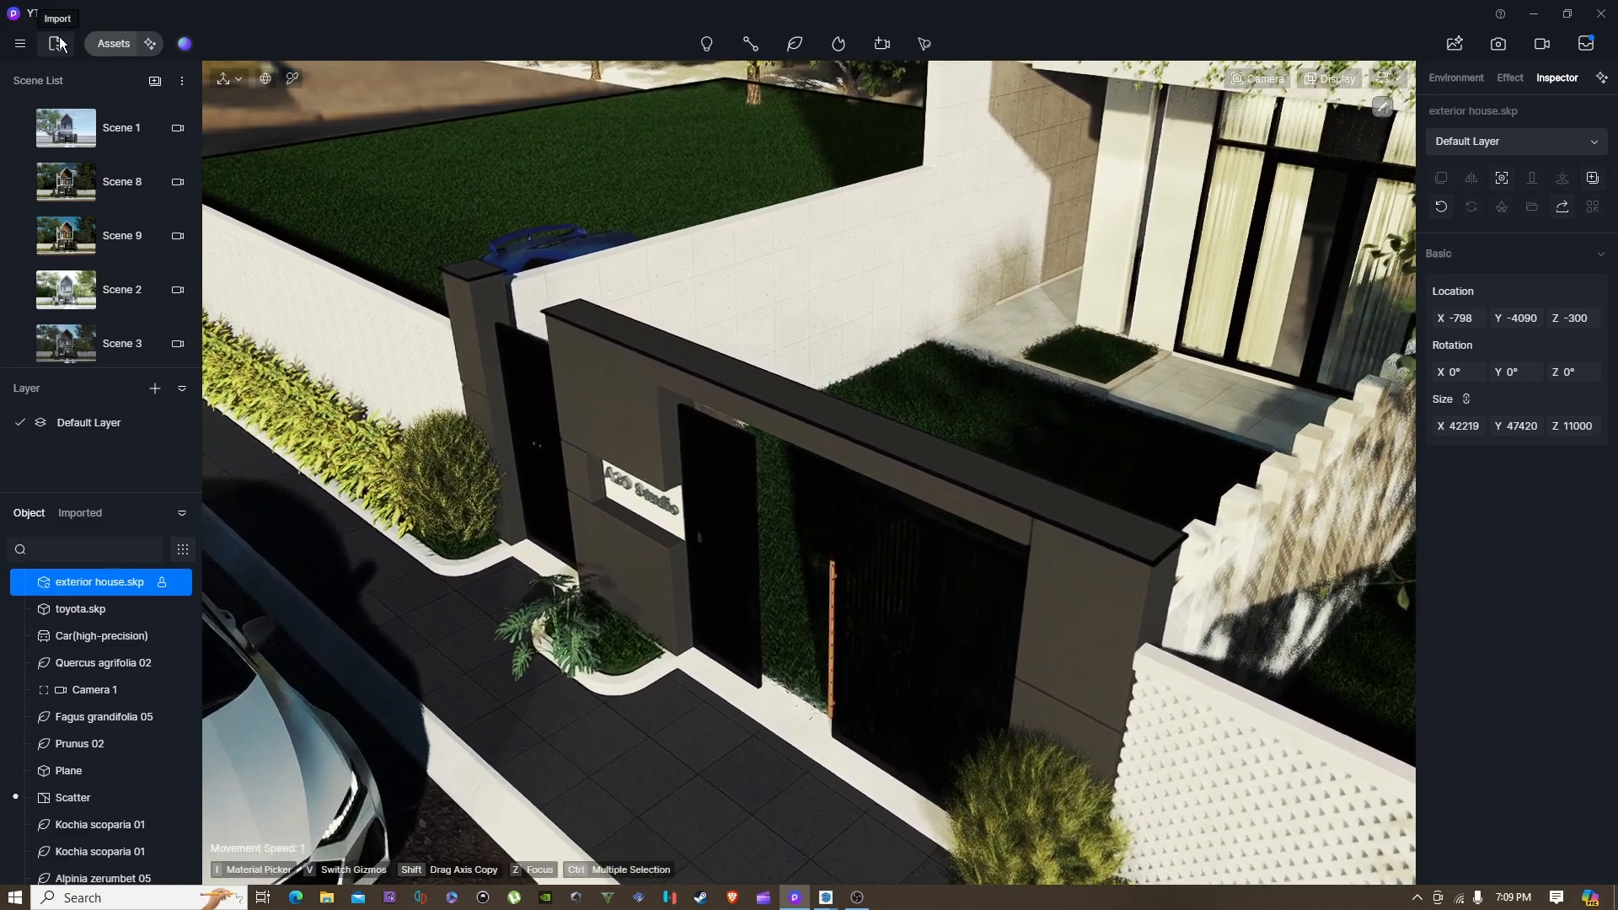
{"action": "scroll", "coordinate": [358, 285], "scroll_direction": "down", "scroll_amount": 1}
{"action": "scroll", "coordinate": [363, 286], "scroll_direction": "up", "scroll_amount": 1}
{"action": "left_click", "coordinate": [70, 121]}
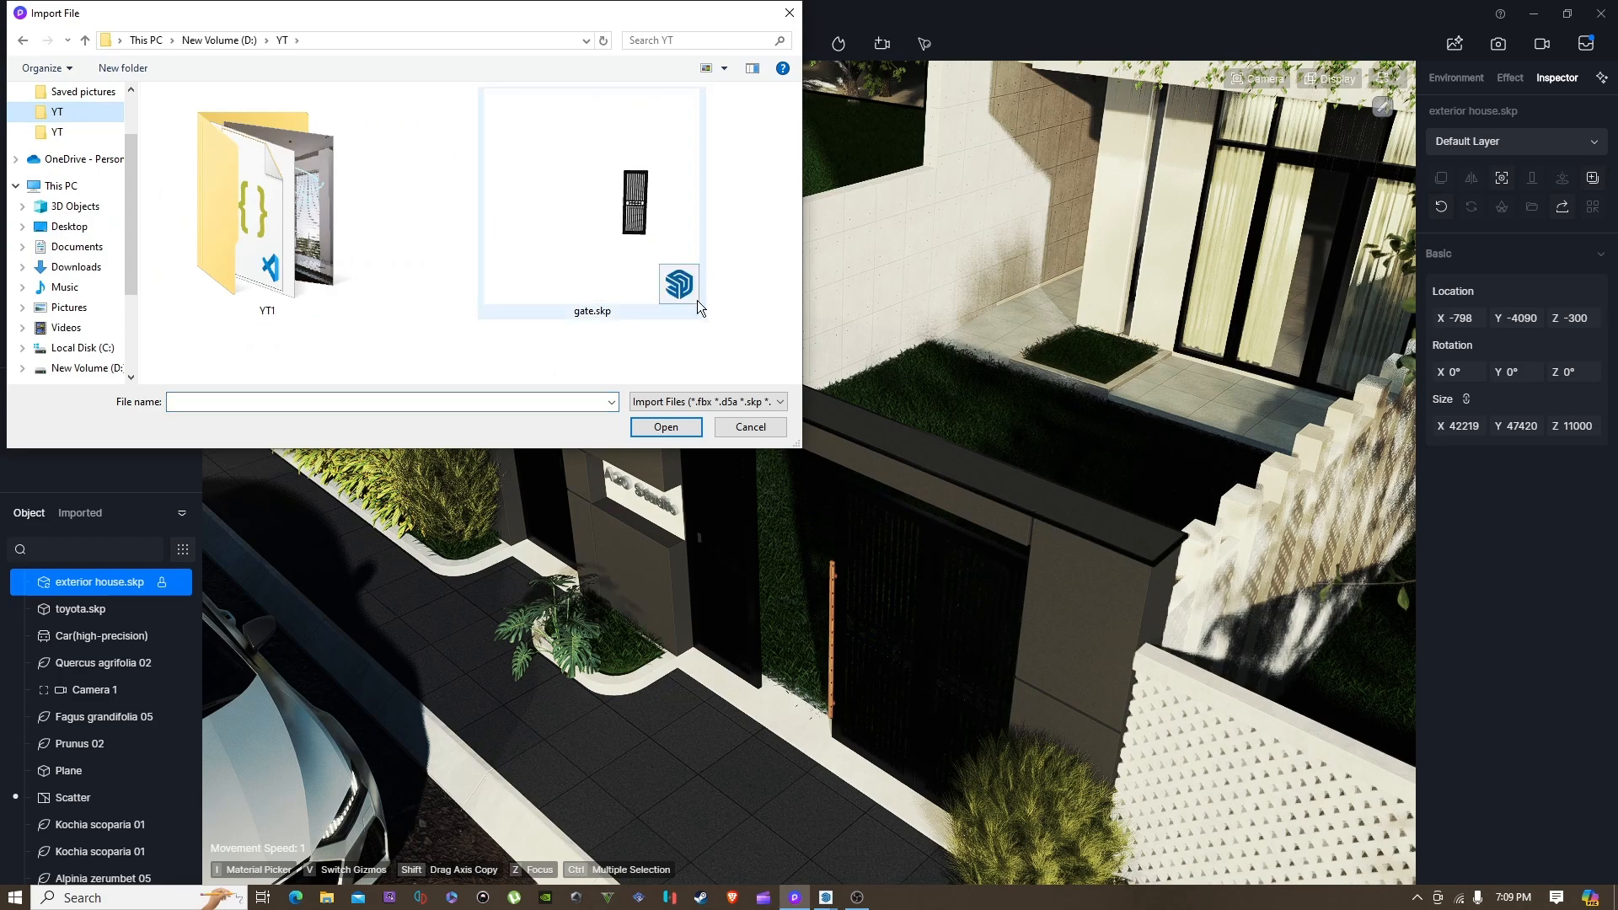
{"action": "left_click", "coordinate": [618, 220]}
{"action": "left_click", "coordinate": [693, 428]}
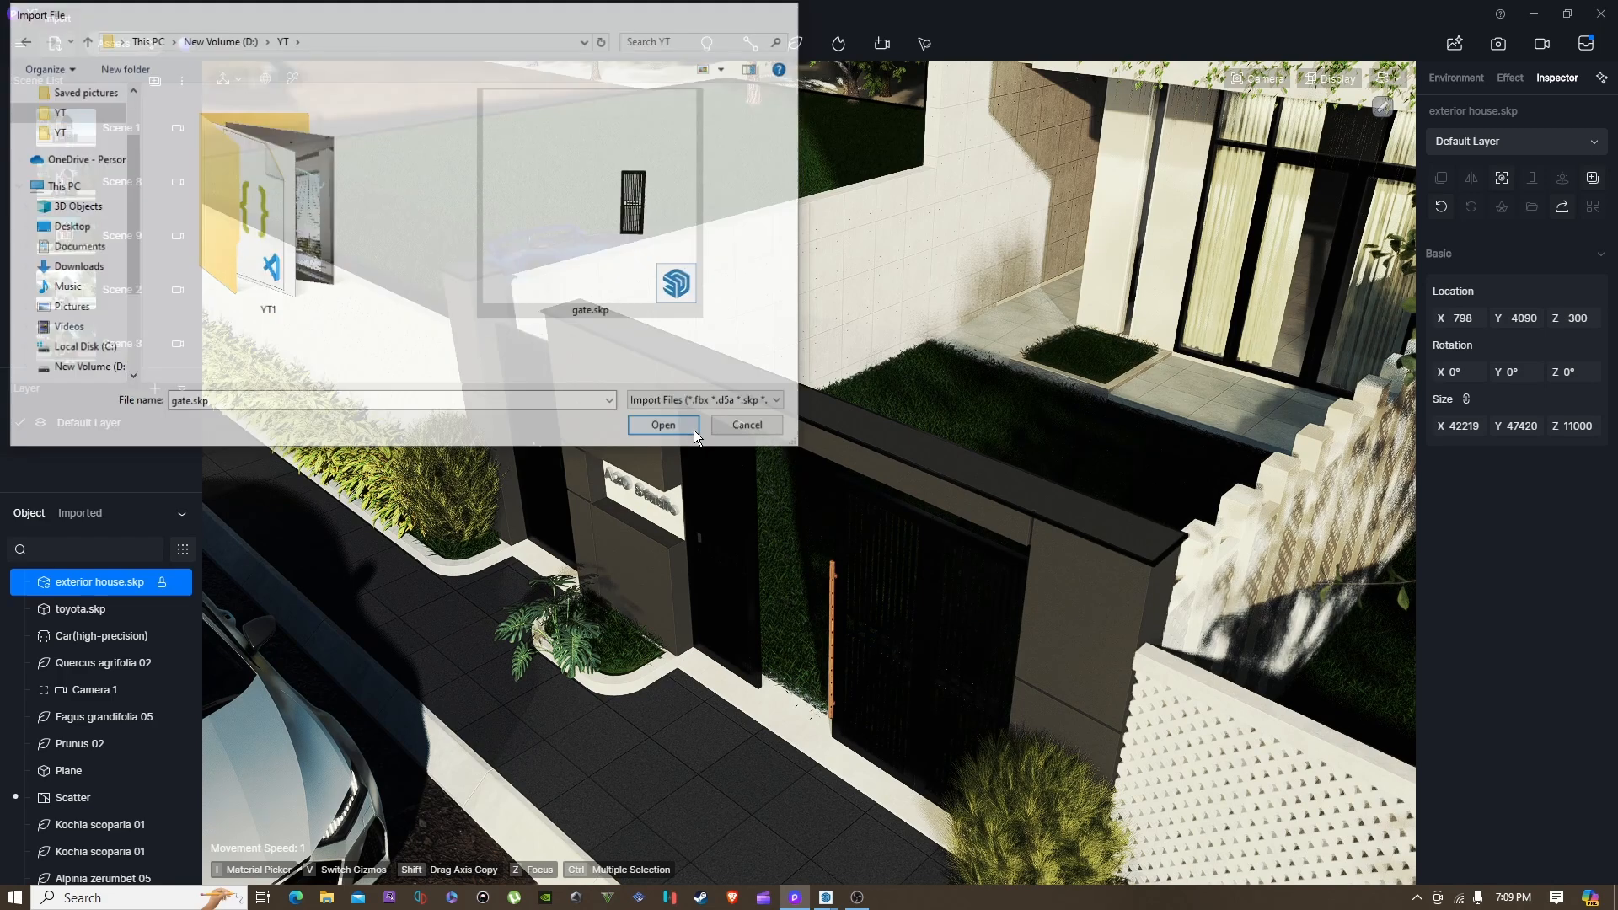
Step: Place the imported gate.skp model in the gap of the front gate opening
{"action": "scroll", "coordinate": [641, 493], "scroll_direction": "up", "scroll_amount": 1}
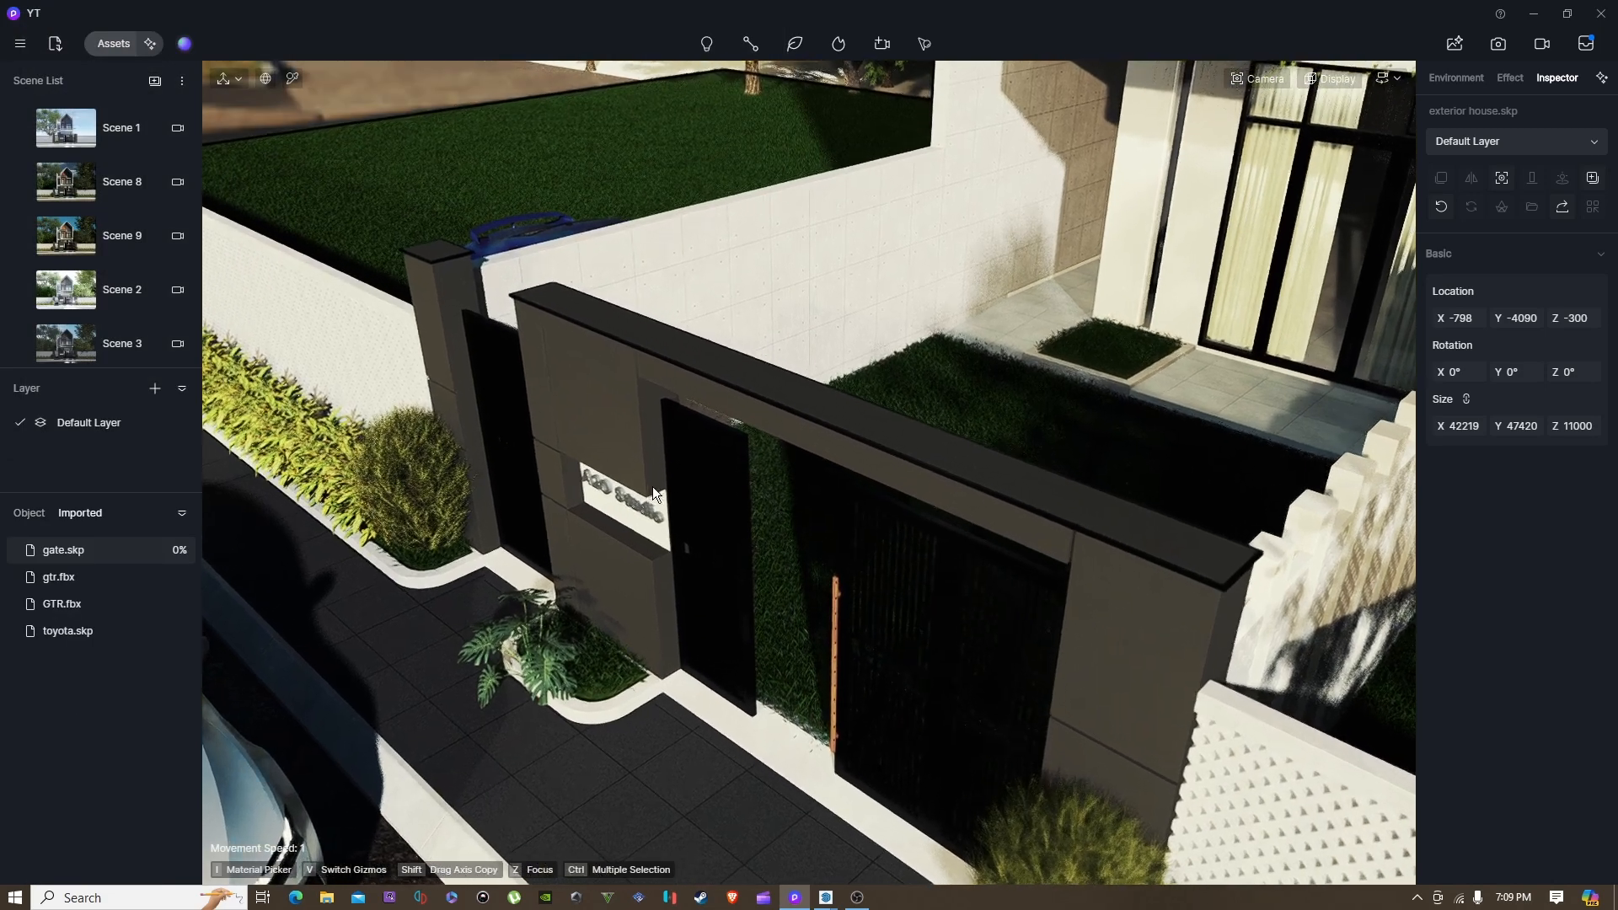
{"action": "right_click_drag", "start_coordinate": [679, 531], "coordinate": [740, 567]}
{"action": "scroll", "coordinate": [740, 570], "scroll_direction": "up", "scroll_amount": 3}
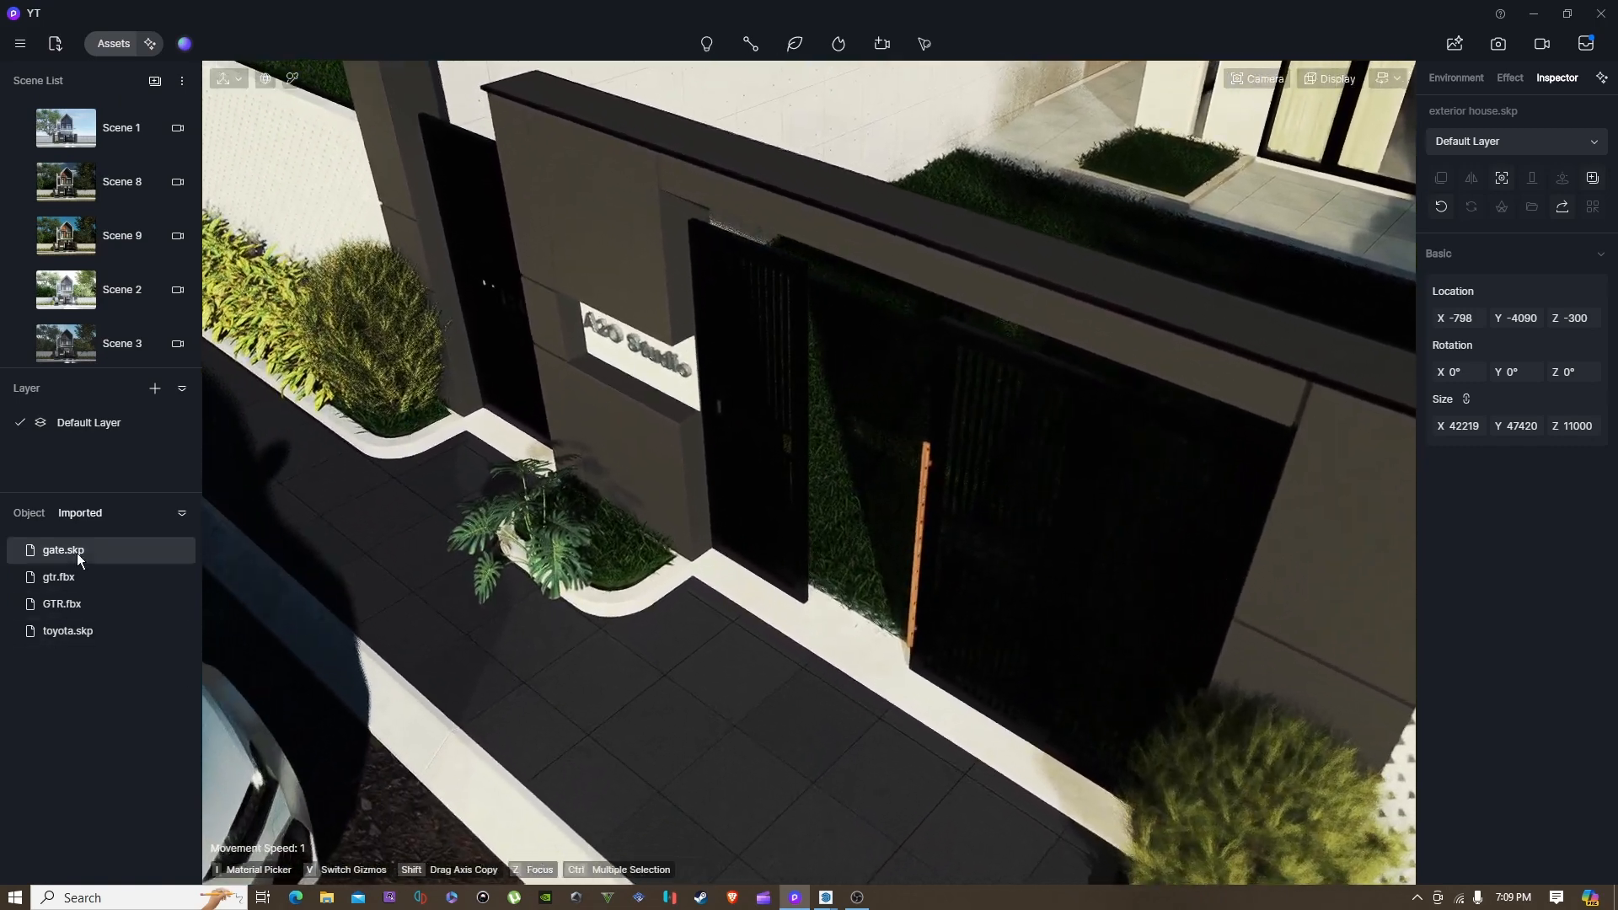
{"action": "left_click", "coordinate": [79, 551]}
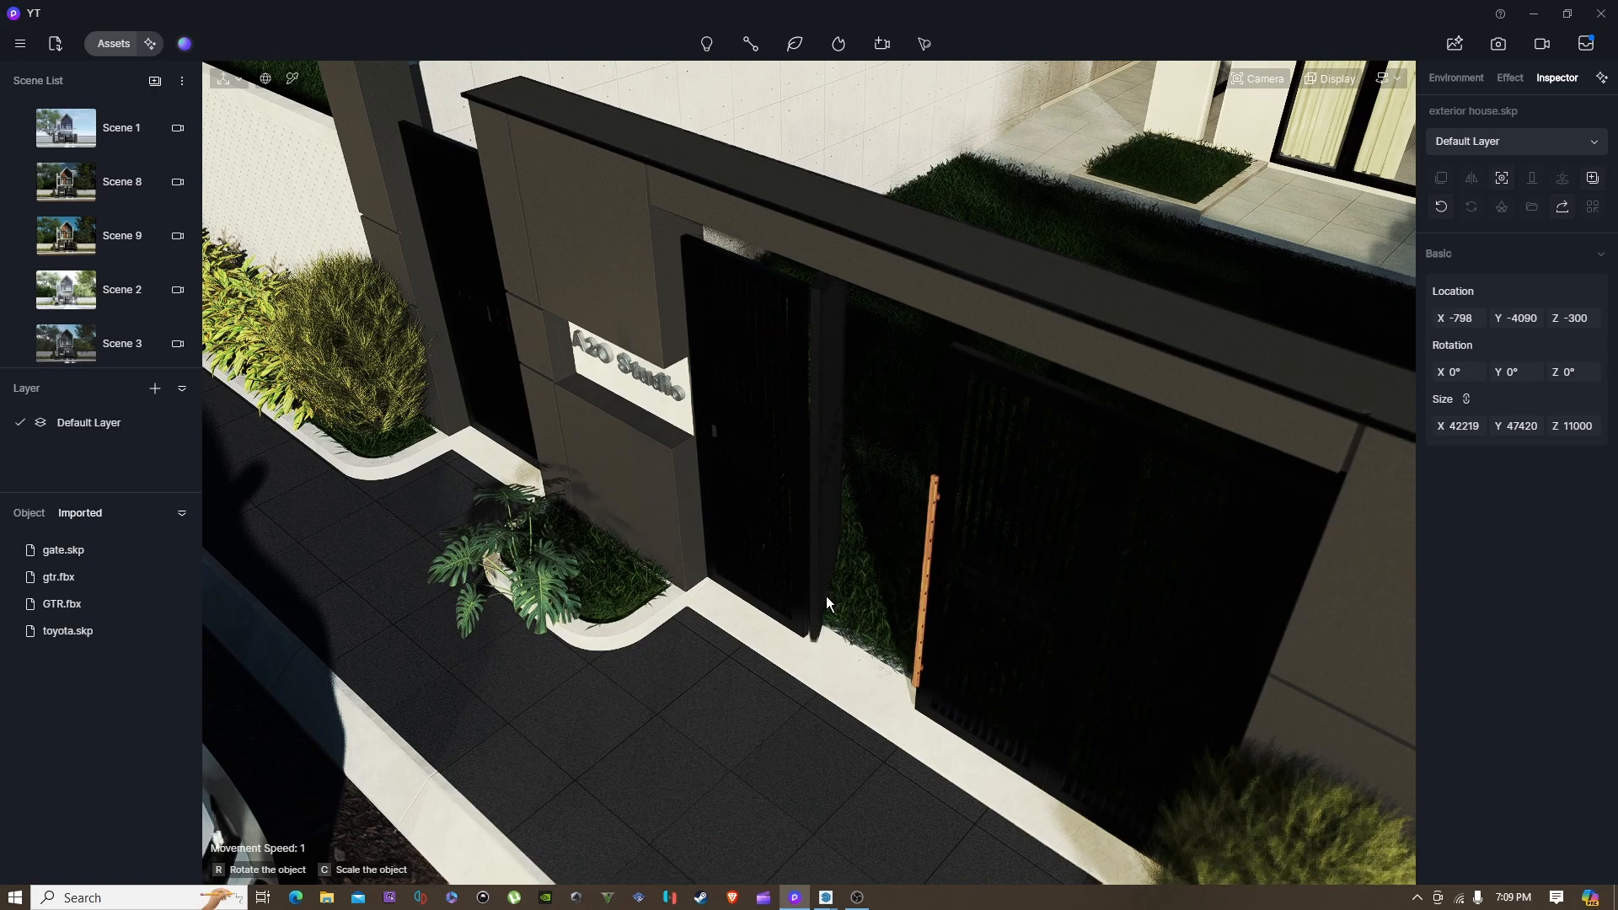
{"action": "left_click", "coordinate": [826, 596]}
Step: Move the placed gate leaf to Y 534 to line it up with the neighbouring gate panel, and deselect it
{"action": "right_click_drag", "start_coordinate": [831, 637], "coordinate": [878, 584]}
{"action": "scroll", "coordinate": [826, 574], "scroll_direction": "up", "scroll_amount": 4}
{"action": "left_click_drag", "start_coordinate": [831, 736], "coordinate": [927, 747]}
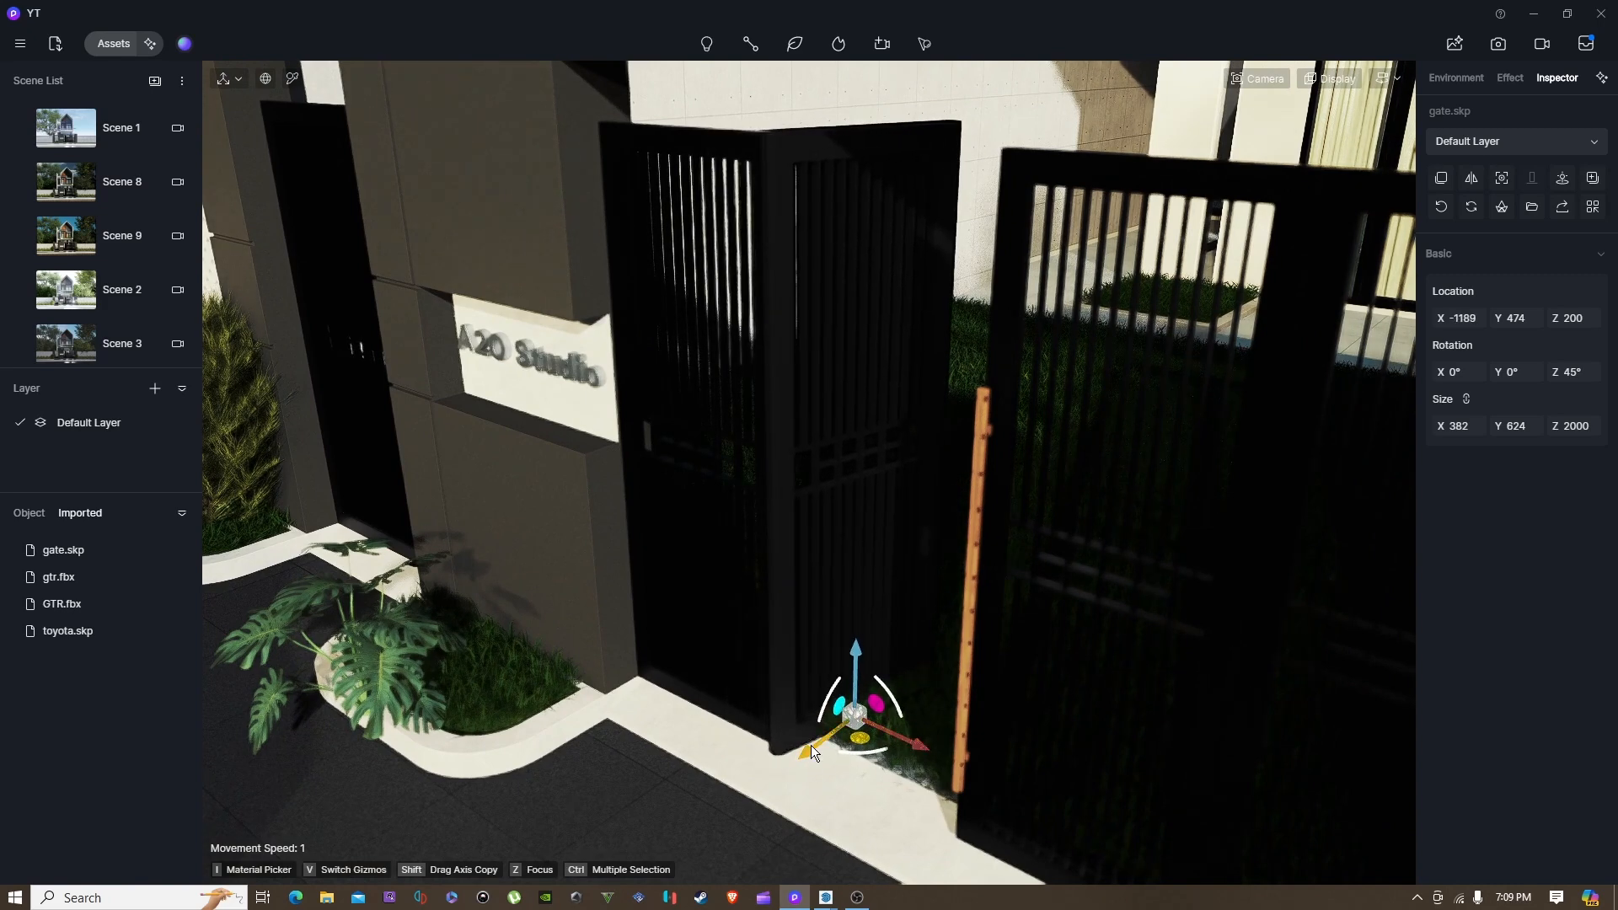
{"action": "left_click_drag", "start_coordinate": [812, 748], "coordinate": [824, 750]}
{"action": "key", "text": "Escape"}
Step: View the gate from the street side and switch the camera to two-point perspective
{"action": "right_click_drag", "start_coordinate": [867, 494], "coordinate": [939, 497]}
{"action": "key", "text": "a"}
{"action": "key", "text": "e"}
{"action": "key", "text": "q"}
{"action": "key", "text": "w"}
{"action": "left_click", "coordinate": [1262, 78]}
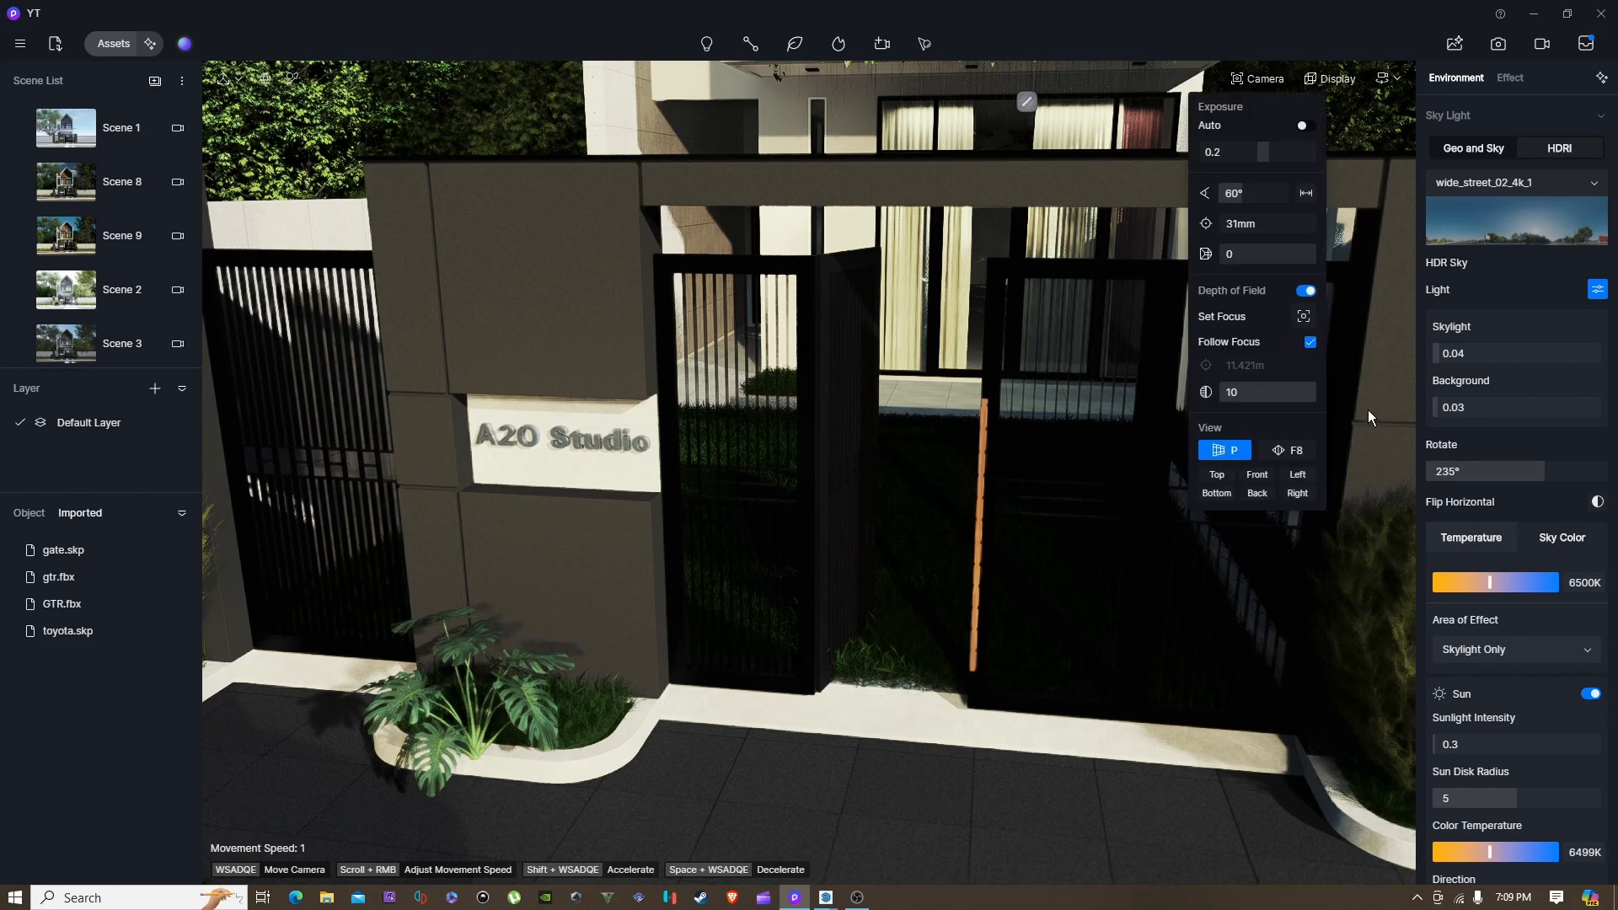
{"action": "left_click", "coordinate": [1312, 454]}
{"action": "left_click", "coordinate": [1272, 76]}
Step: Frame the gate frontally with the studio sign and store the view as a new scene, Scene 33
{"action": "right_click_drag", "start_coordinate": [965, 538], "coordinate": [953, 498]}
{"action": "key", "text": "d"}
{"action": "key", "text": "q"}
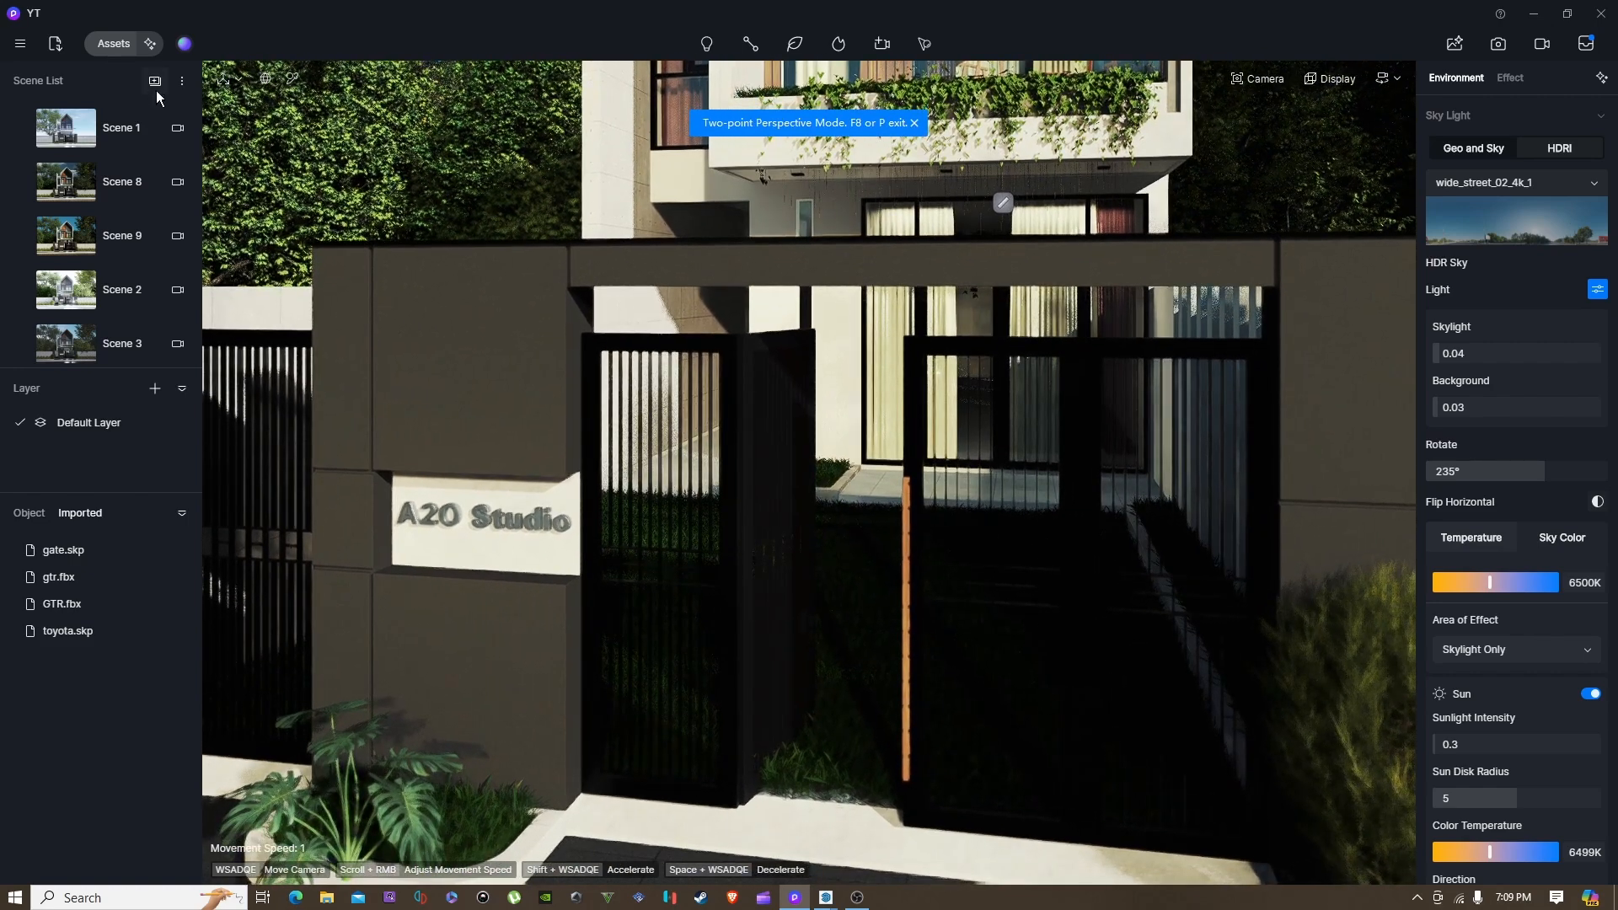
{"action": "scroll", "coordinate": [125, 209], "scroll_direction": "down", "scroll_amount": 5}
{"action": "scroll", "coordinate": [126, 210], "scroll_direction": "down", "scroll_amount": 10}
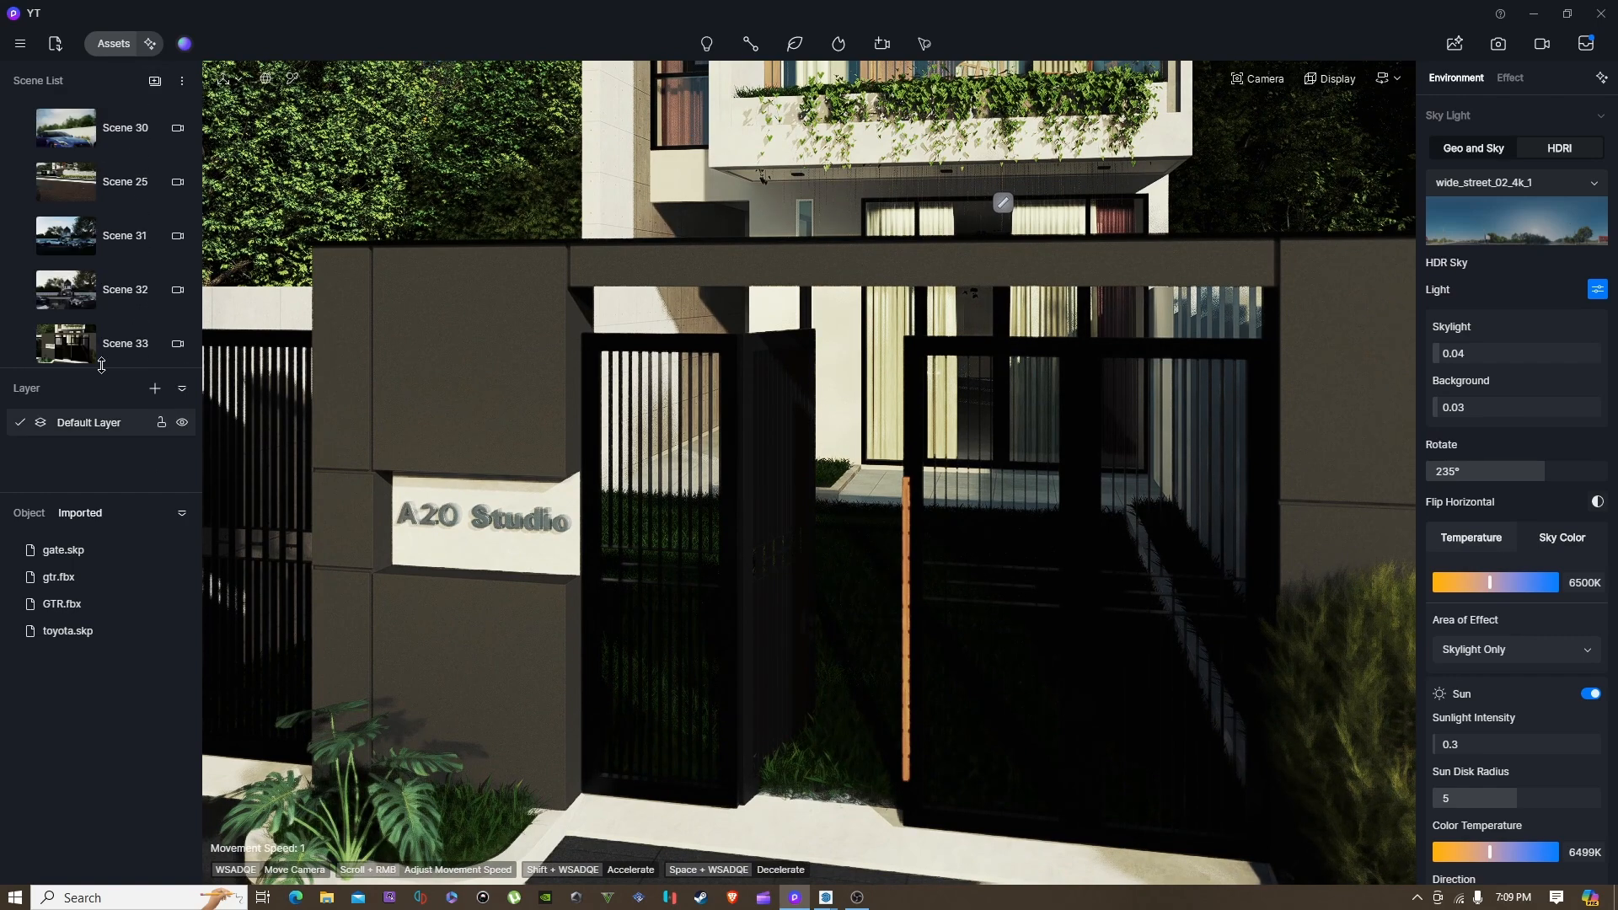
{"action": "left_click", "coordinate": [113, 348]}
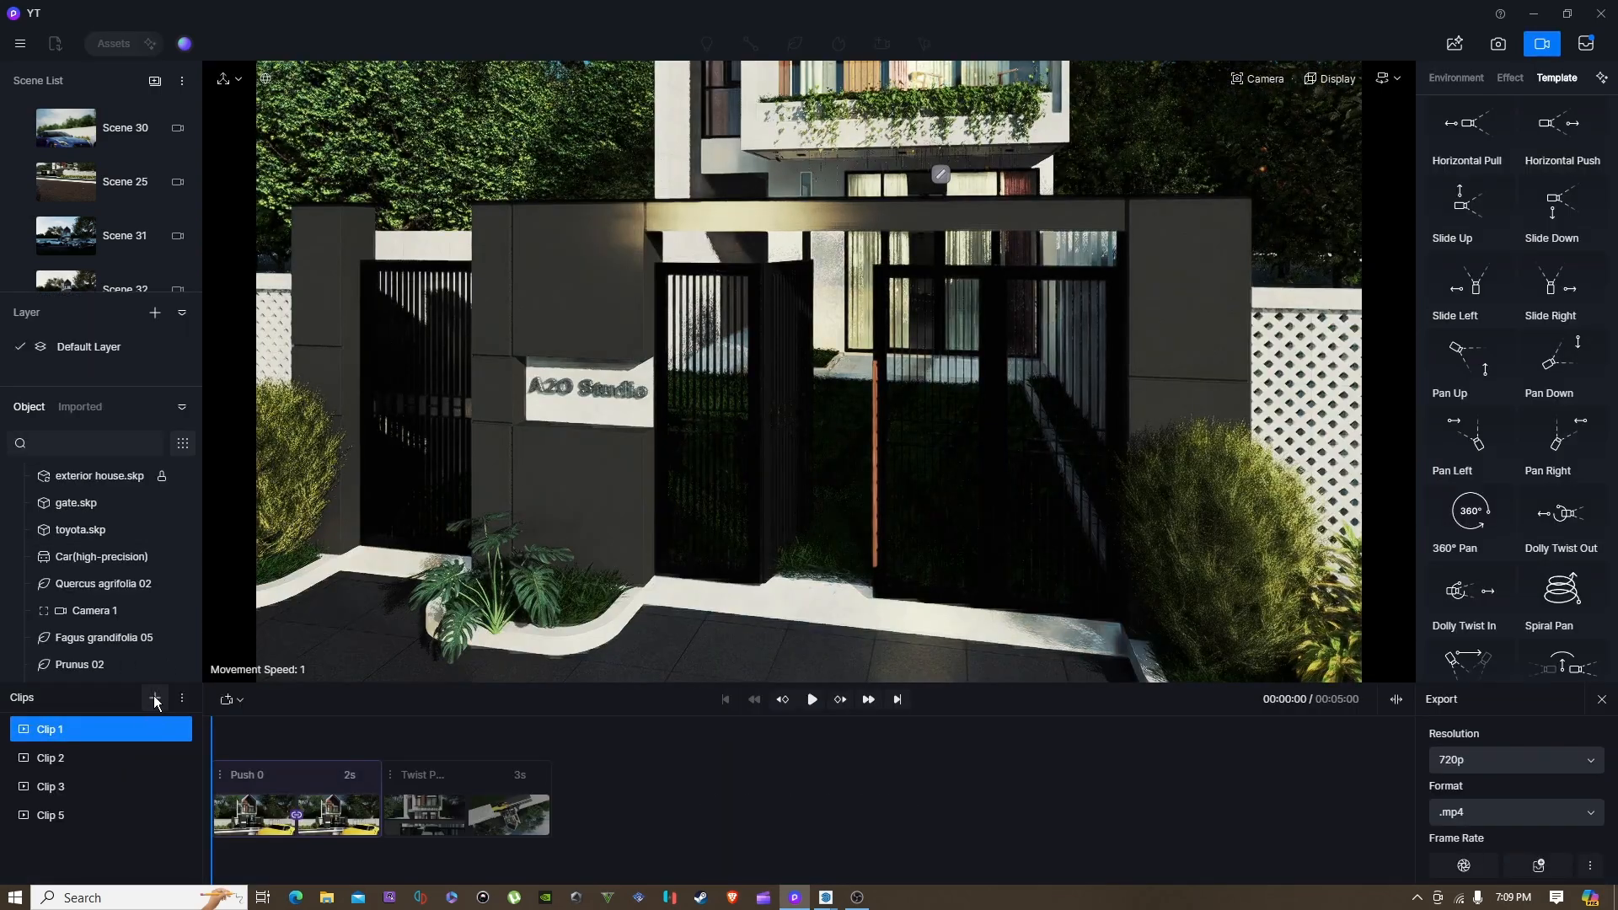
Step: Create a new video clip and add the current gate view as its first shot
{"action": "left_click", "coordinate": [155, 701]}
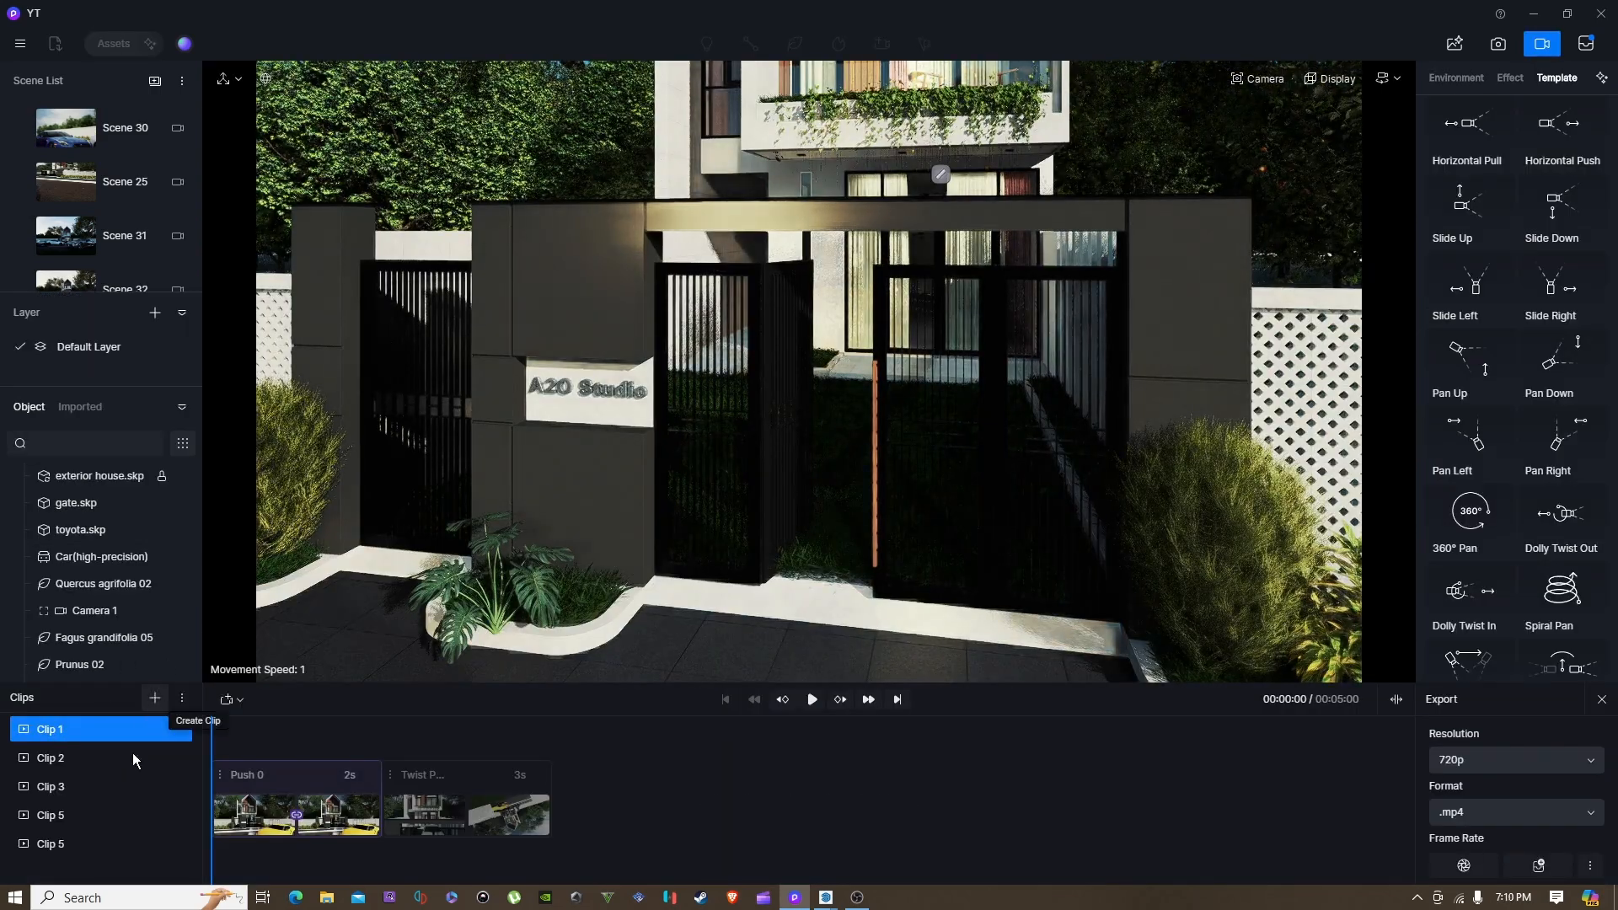
{"action": "left_click", "coordinate": [76, 842]}
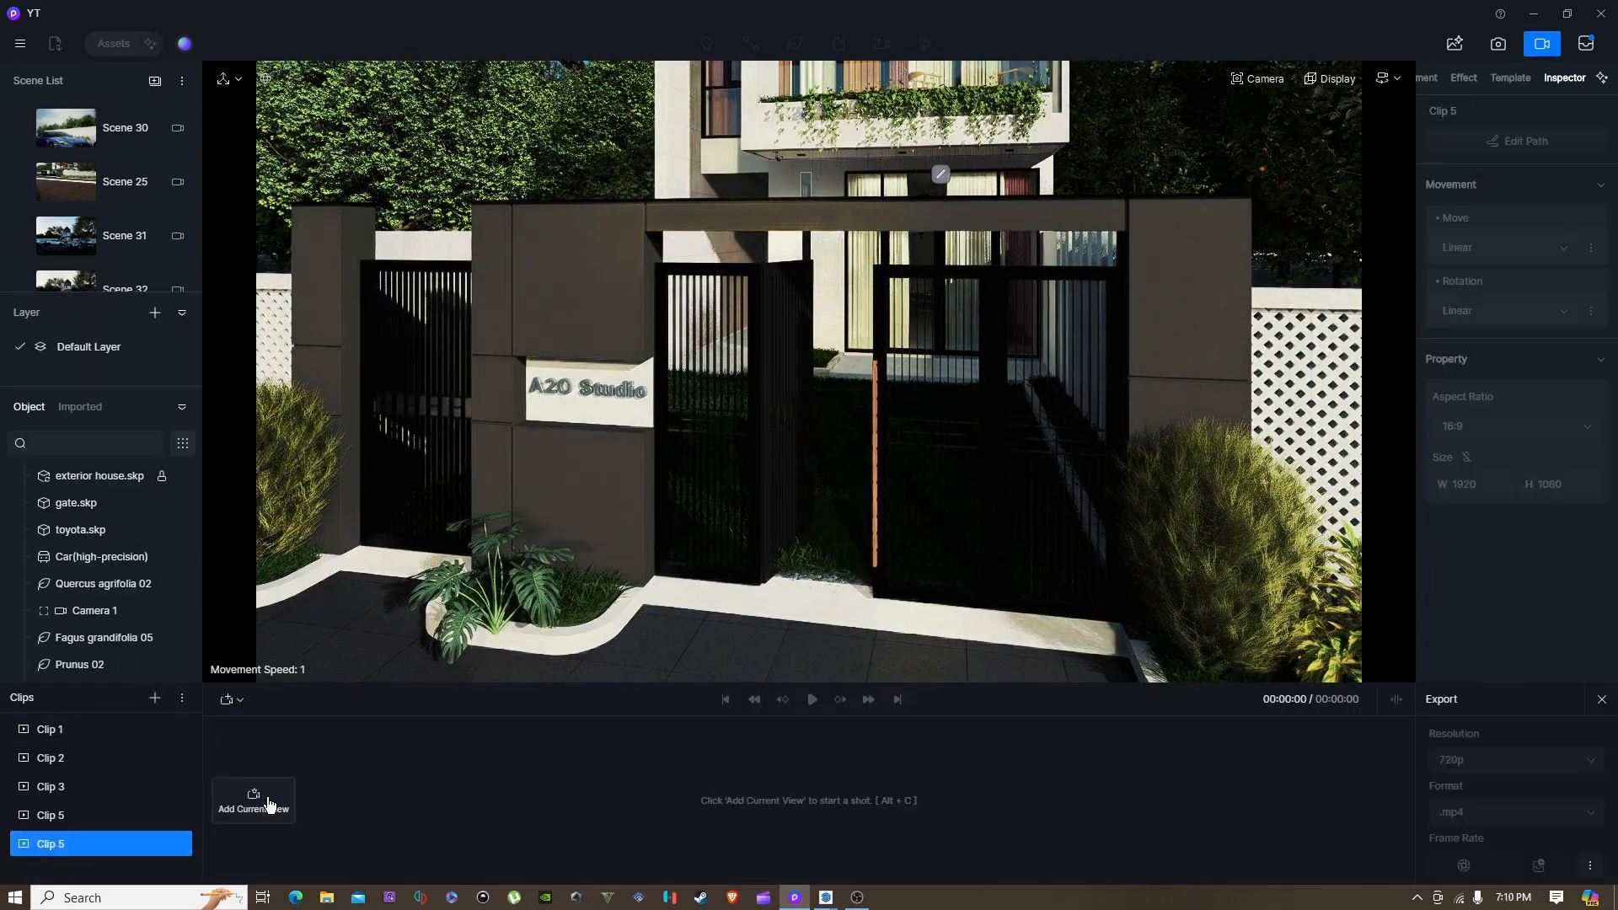
{"action": "left_click", "coordinate": [270, 805]}
{"action": "left_click", "coordinate": [283, 775]}
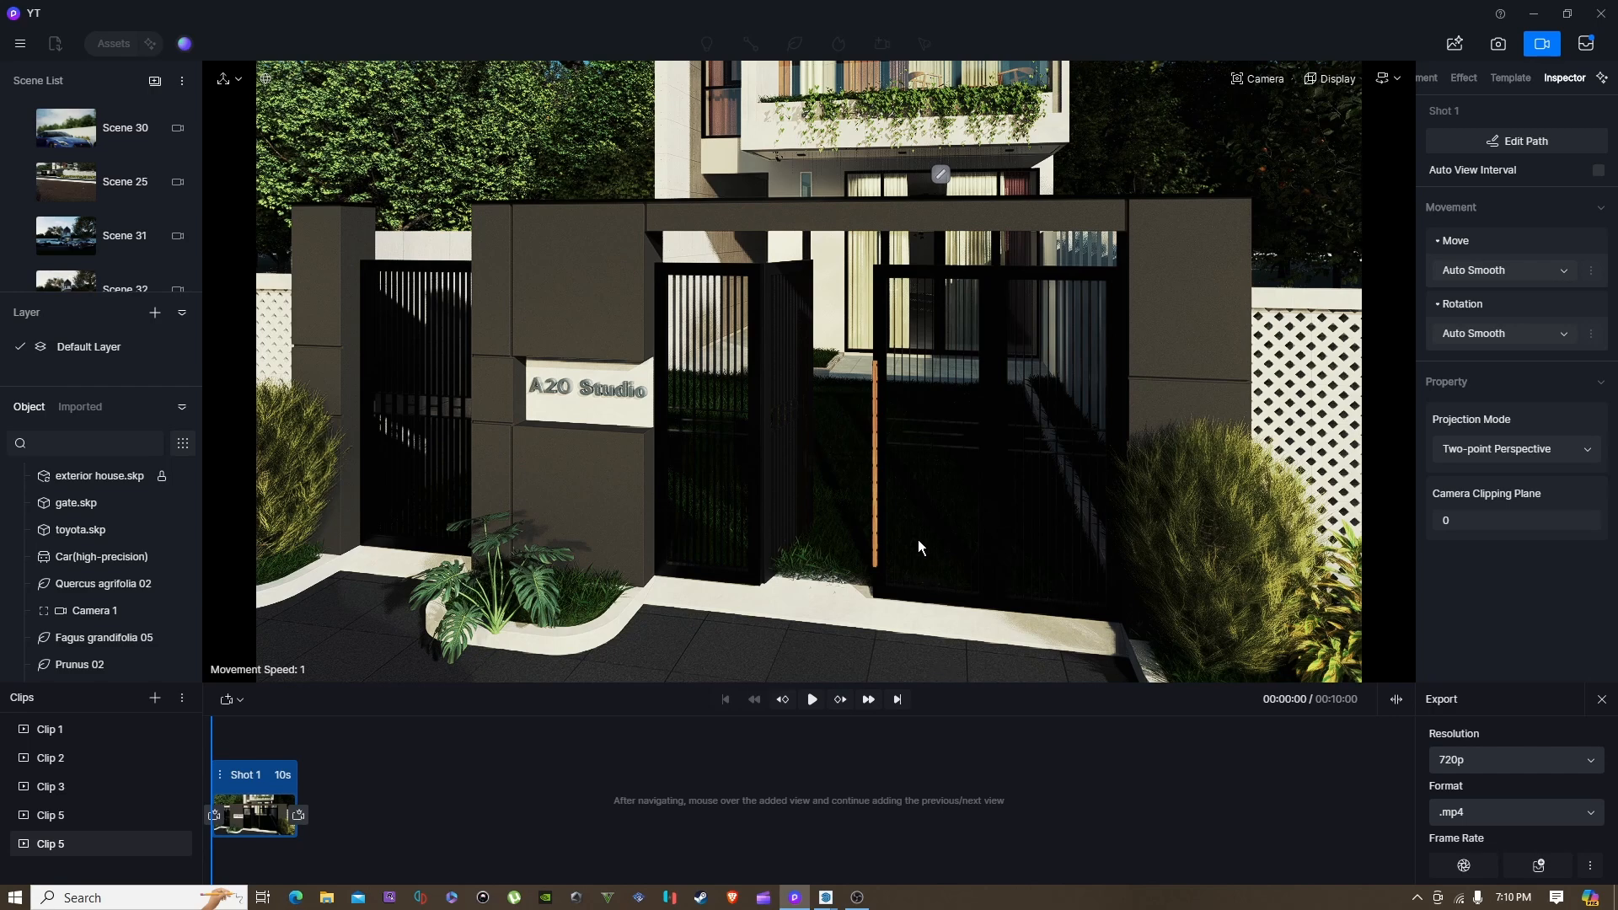
Step: Select the gate leaf up close and set a keyframe for it at the start of the shot
{"action": "key", "text": "e"}
{"action": "key", "text": "w"}
{"action": "key", "text": "d"}
{"action": "key", "text": "w"}
{"action": "right_click_drag", "start_coordinate": [714, 444], "coordinate": [679, 556]}
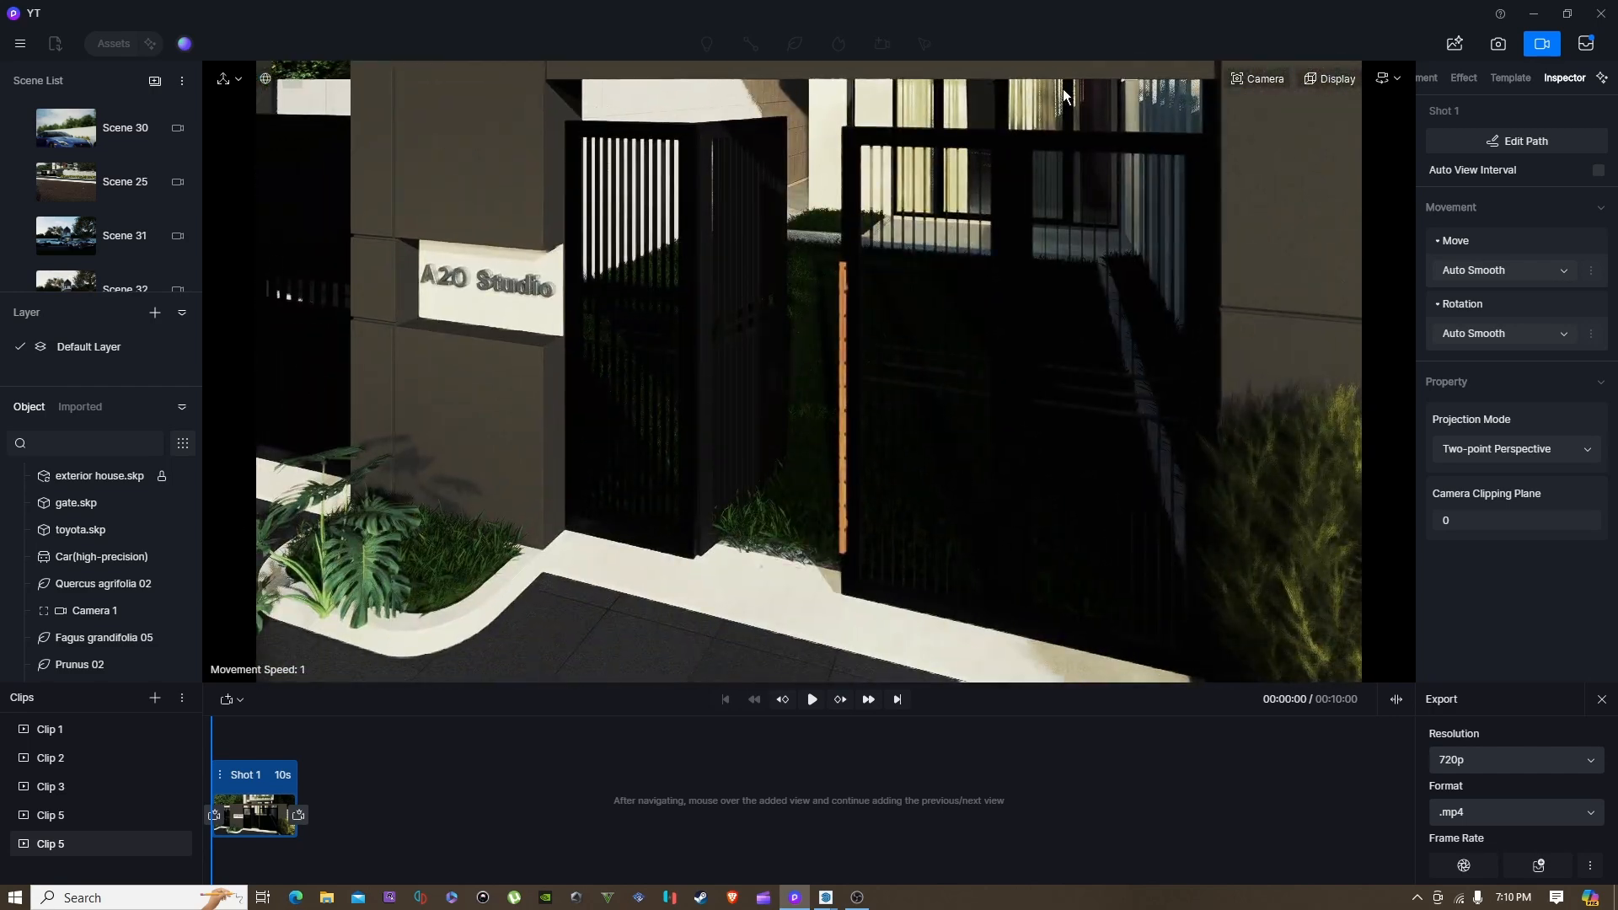
{"action": "right_click_drag", "start_coordinate": [808, 229], "coordinate": [801, 192]}
{"action": "left_click", "coordinate": [772, 209]}
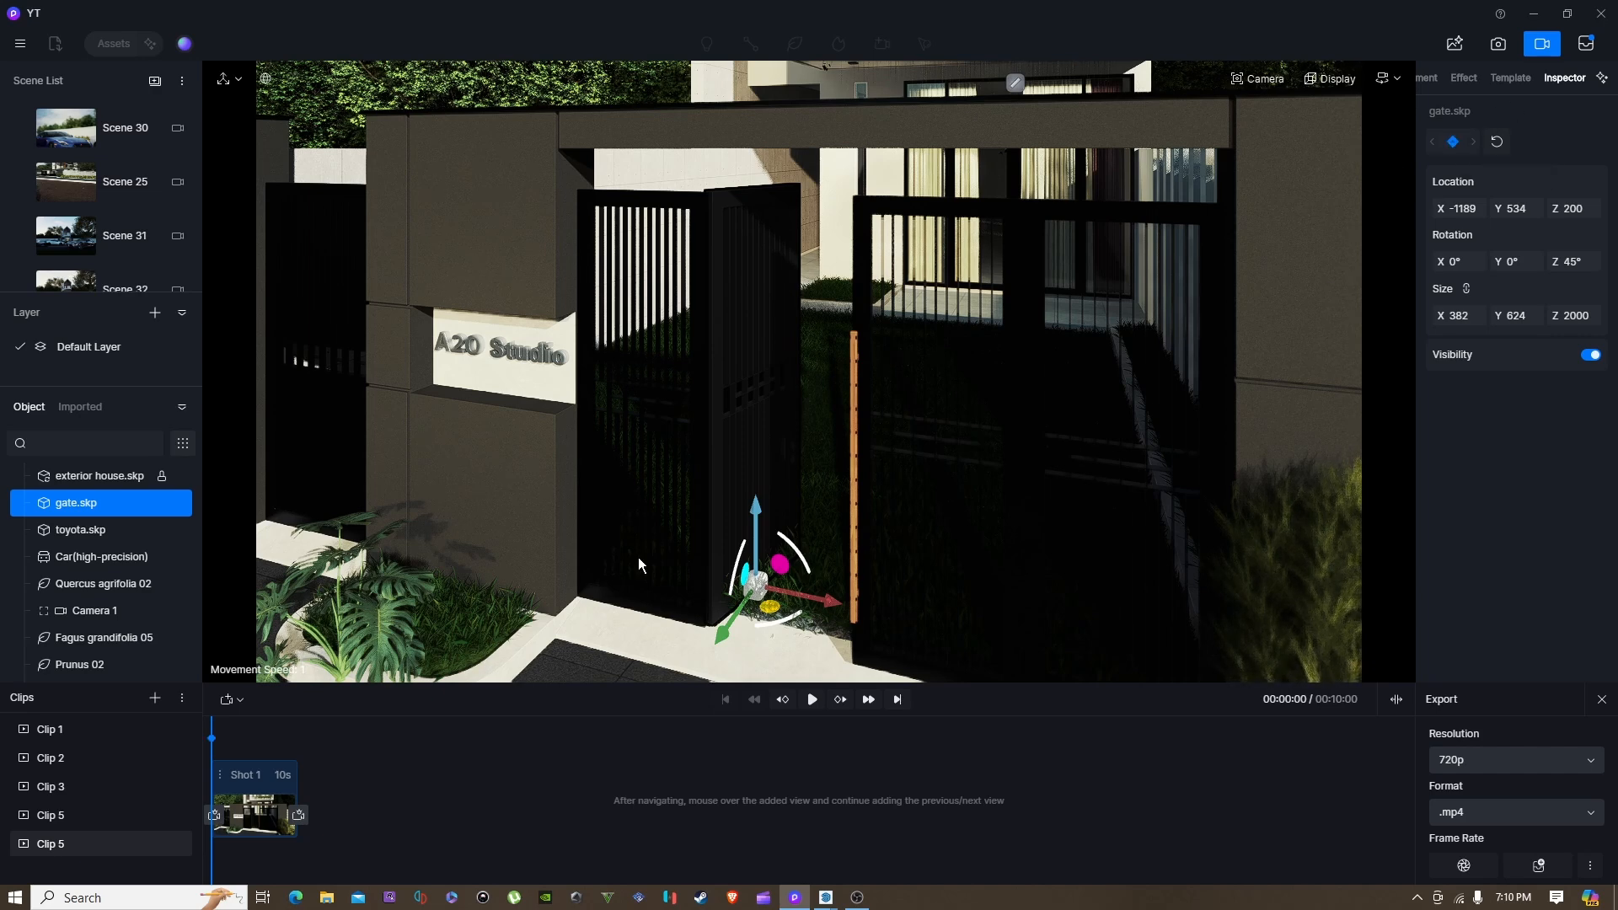
Step: Advance the timeline to 00:09:18 and rotate the gate leaf to 103° around Z
{"action": "left_click_drag", "start_coordinate": [213, 721], "coordinate": [269, 728]}
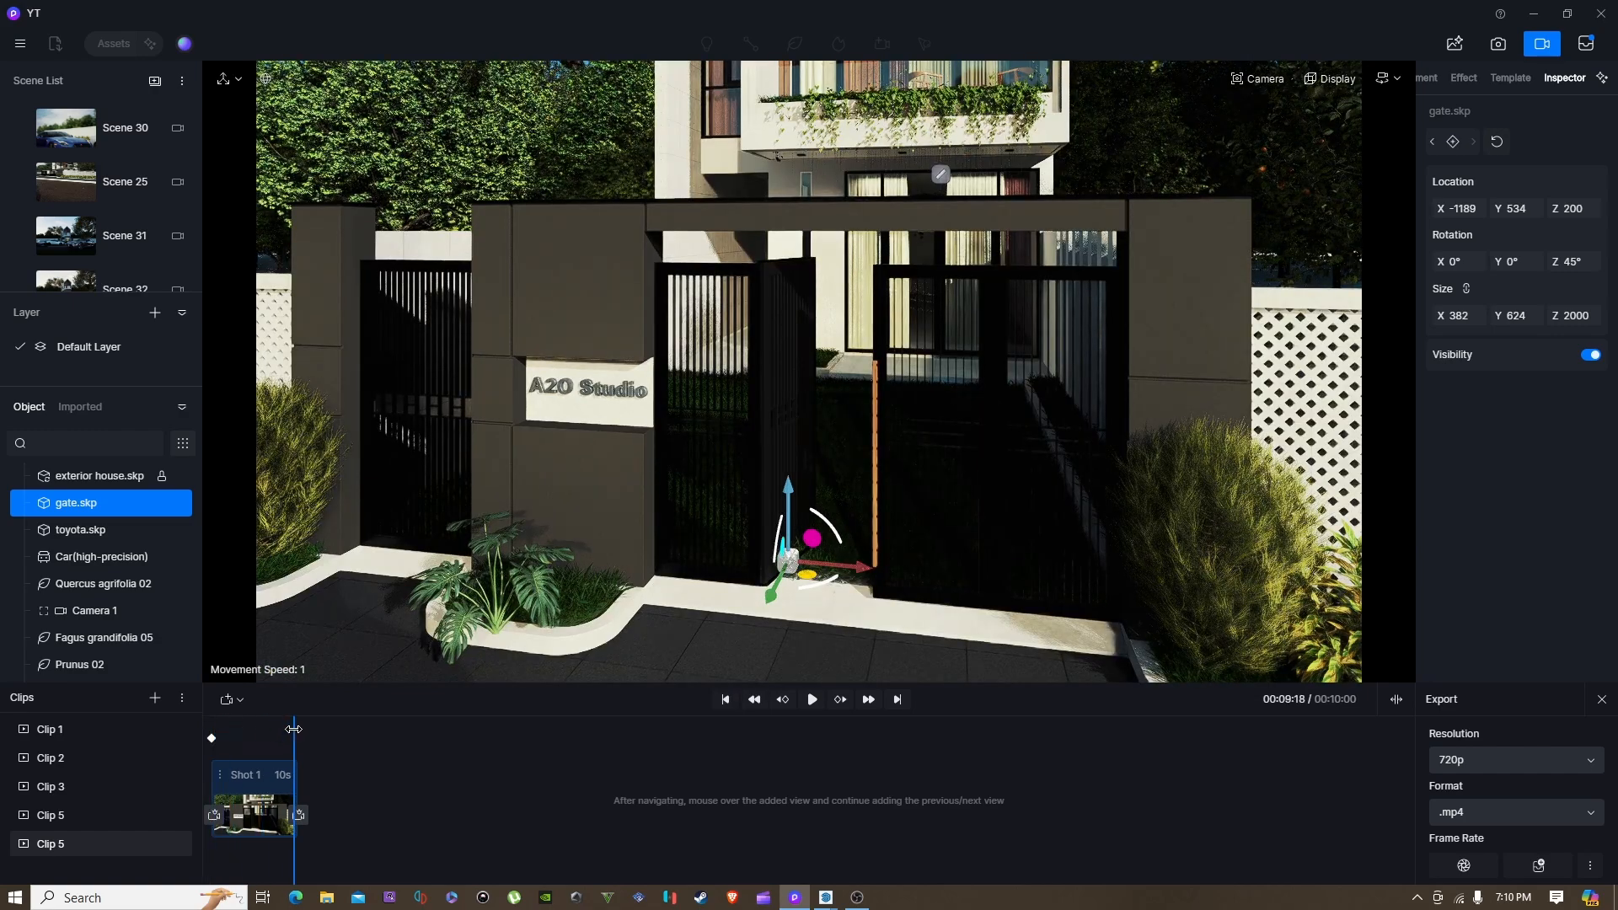
{"action": "key", "text": "w"}
{"action": "mouse_move", "coordinate": [832, 641]}
{"action": "right_mouse_down"}
{"action": "mouse_move", "coordinate": [846, 604]}
{"action": "mouse_move", "coordinate": [804, 630]}
{"action": "right_mouse_up"}
{"action": "left_click_drag", "start_coordinate": [801, 627], "coordinate": [744, 646]}
{"action": "key", "text": "s"}
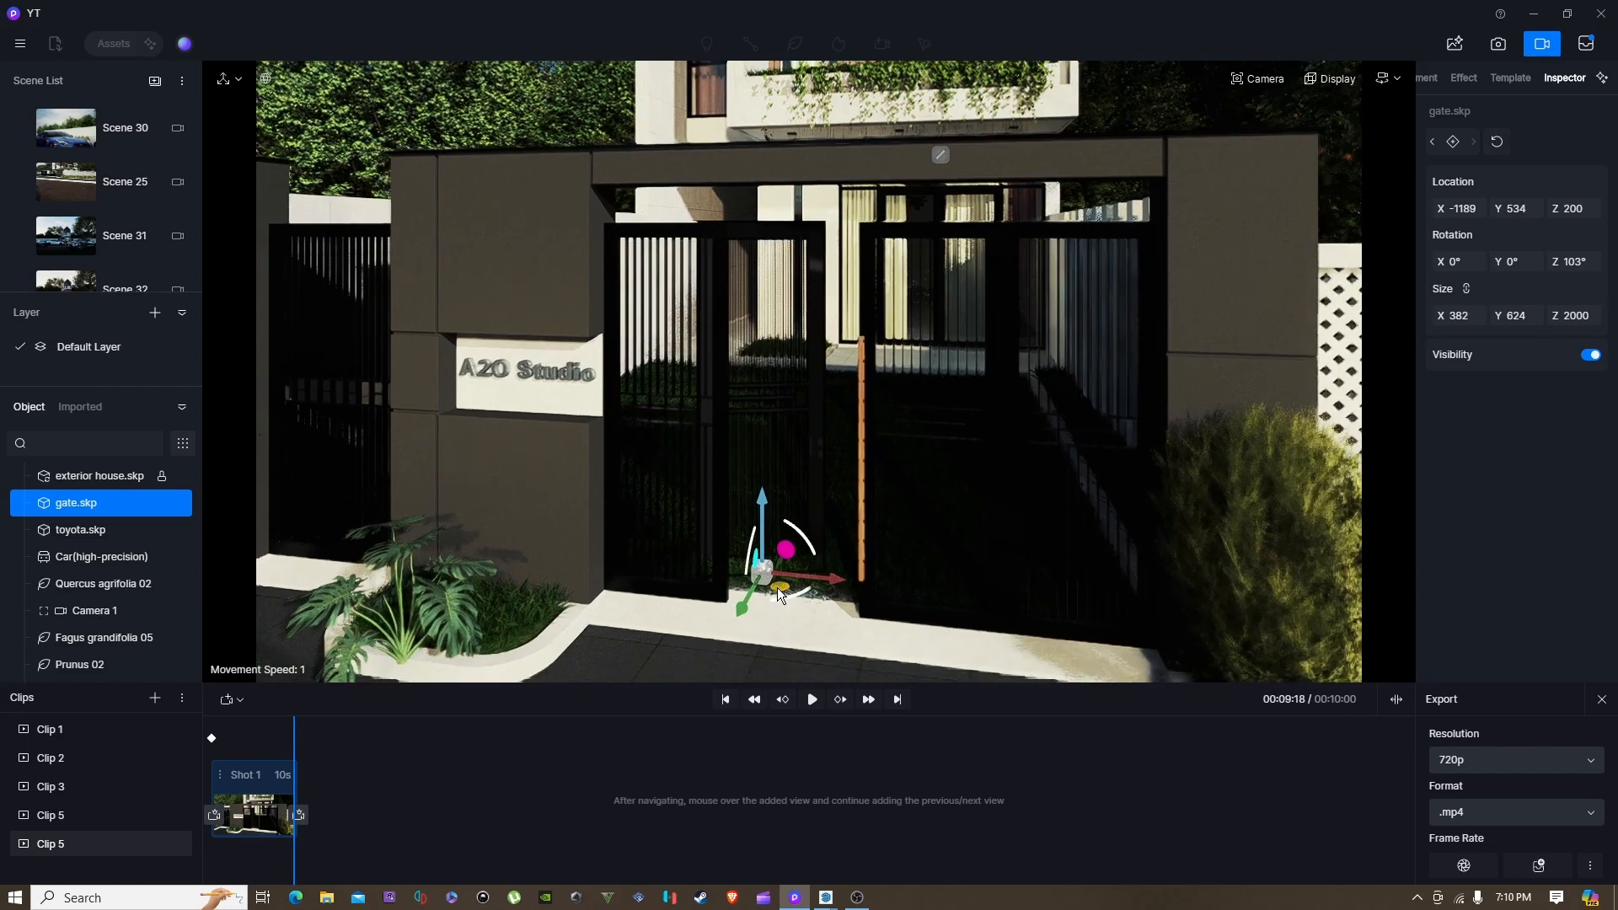
Step: Move the rotated gate leaf to X -1442, Y 349 so that it closes the opening
{"action": "left_click_drag", "start_coordinate": [846, 570], "coordinate": [874, 572]}
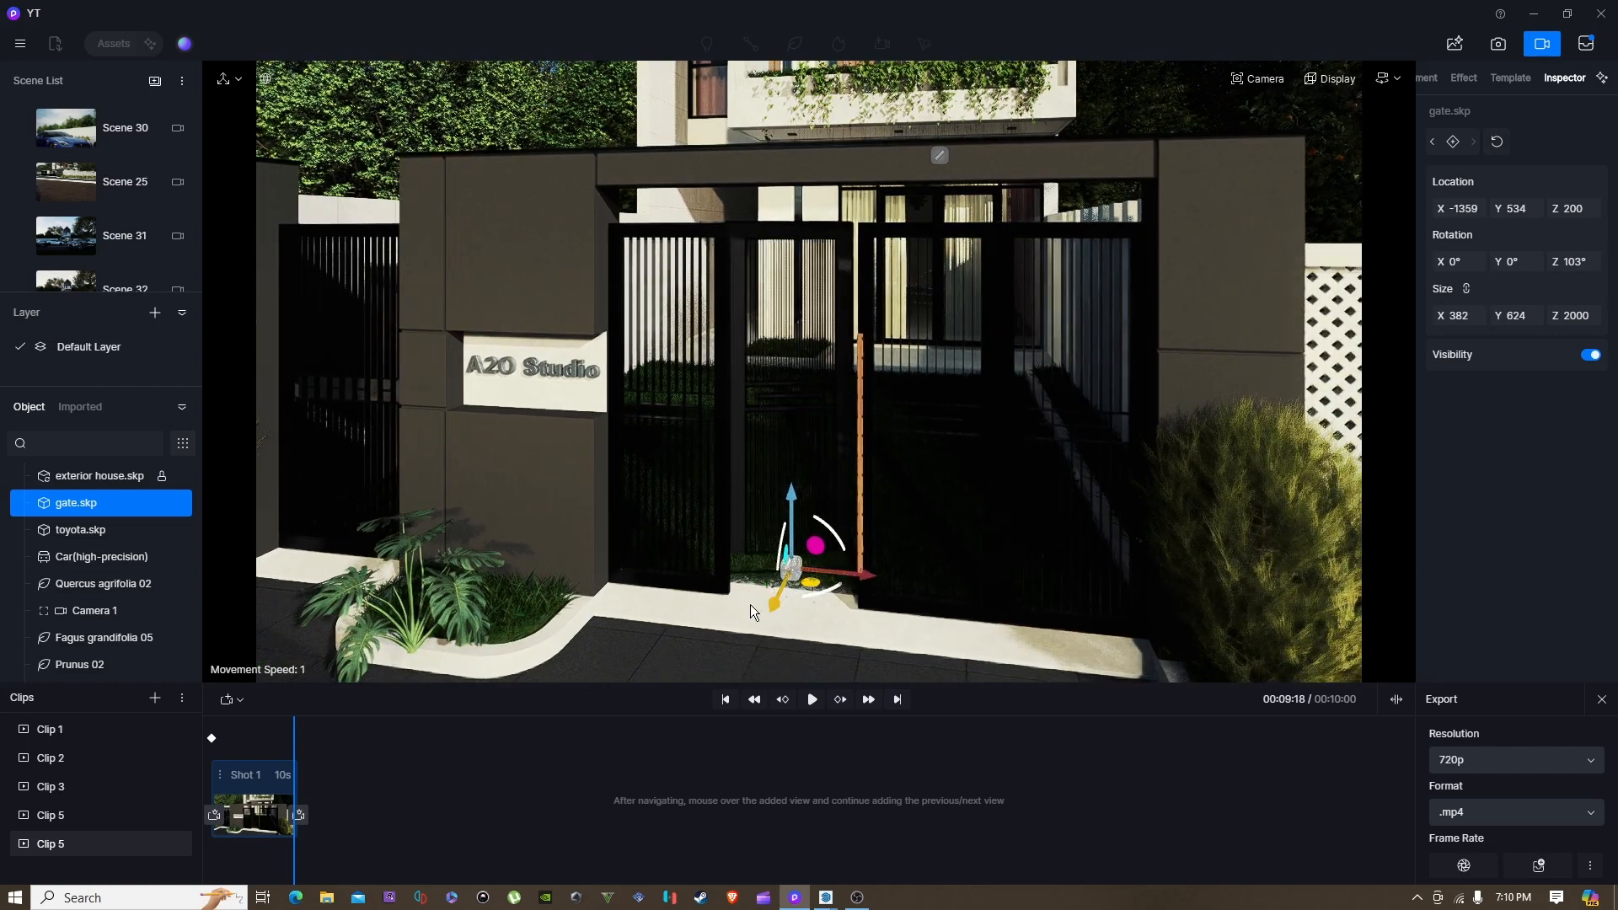
{"action": "left_click_drag", "start_coordinate": [774, 615], "coordinate": [863, 595]}
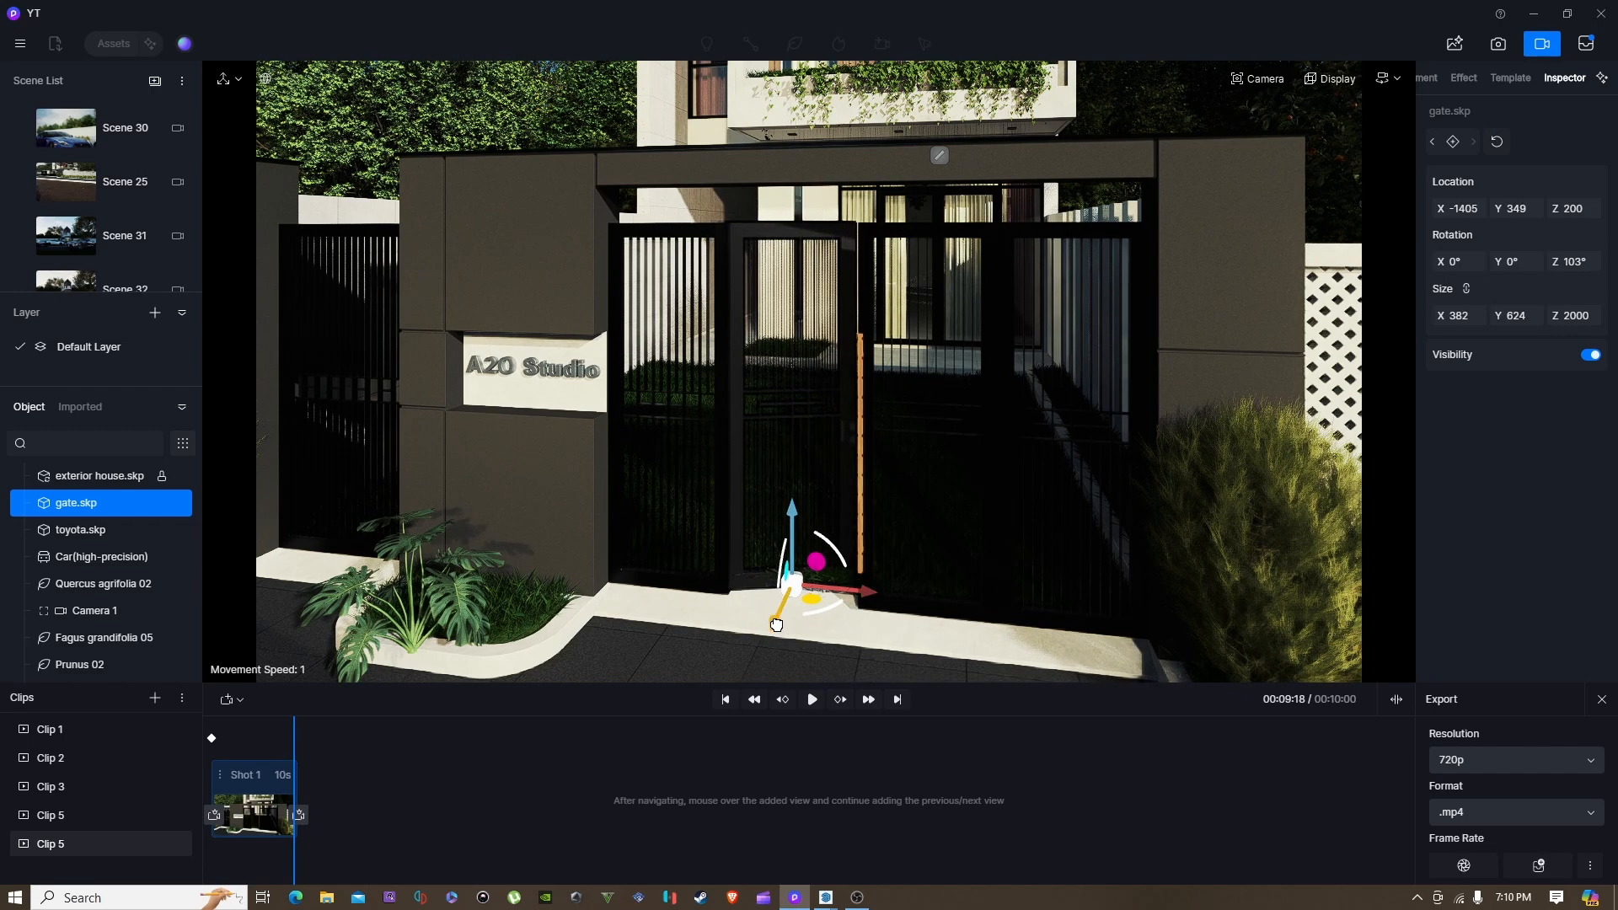
{"action": "left_click_drag", "start_coordinate": [869, 591], "coordinate": [871, 592]}
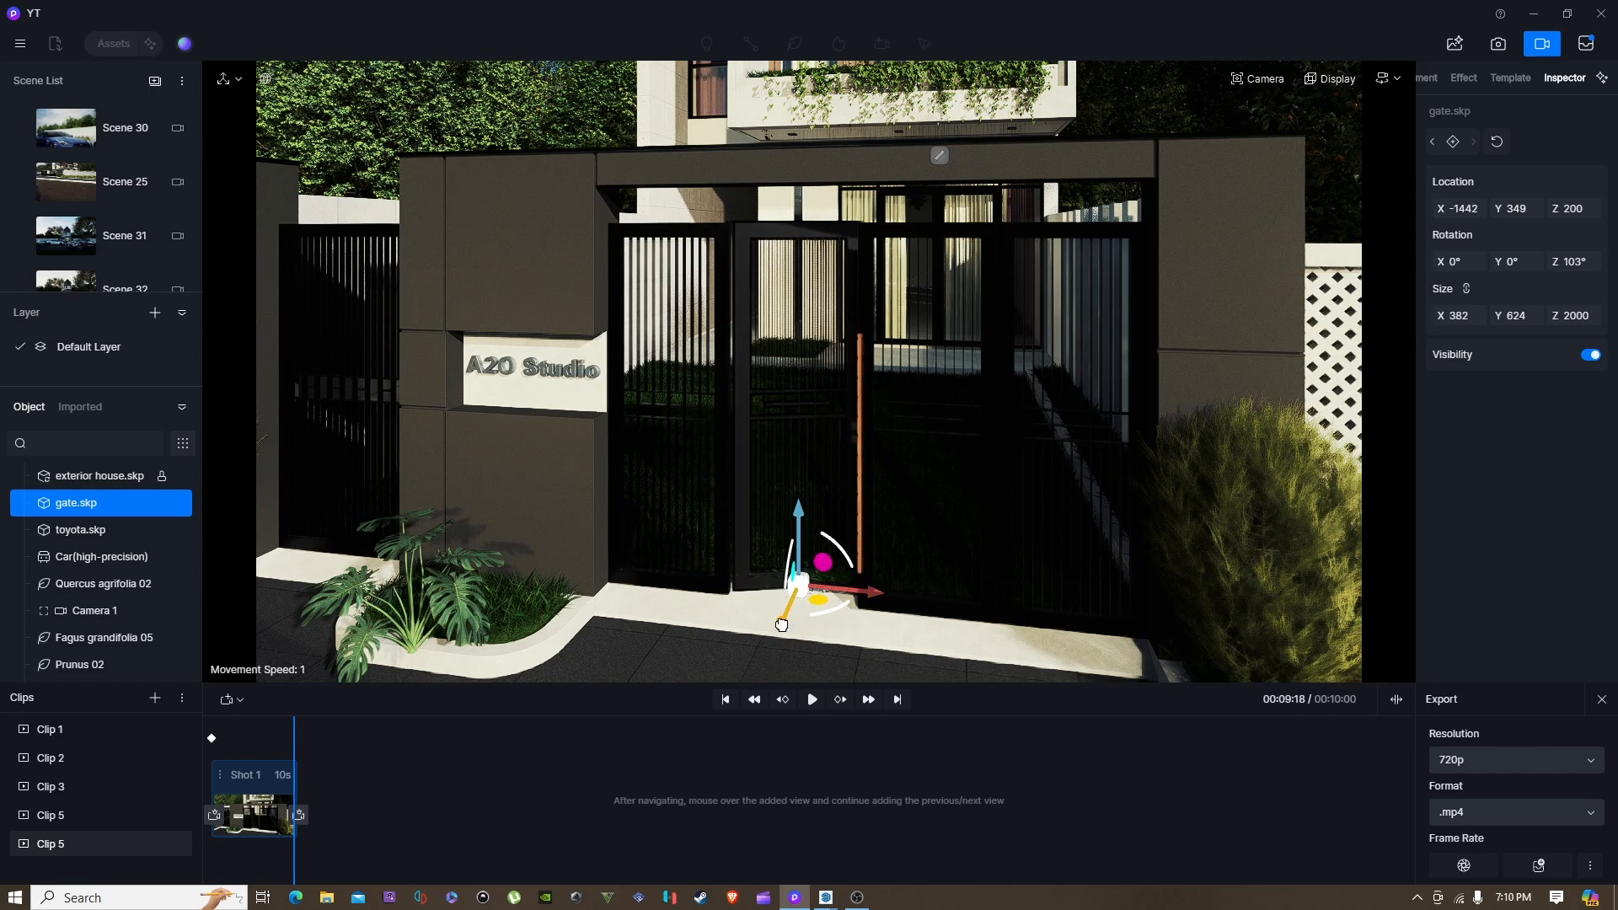
{"action": "left_click_drag", "start_coordinate": [782, 624], "coordinate": [782, 632]}
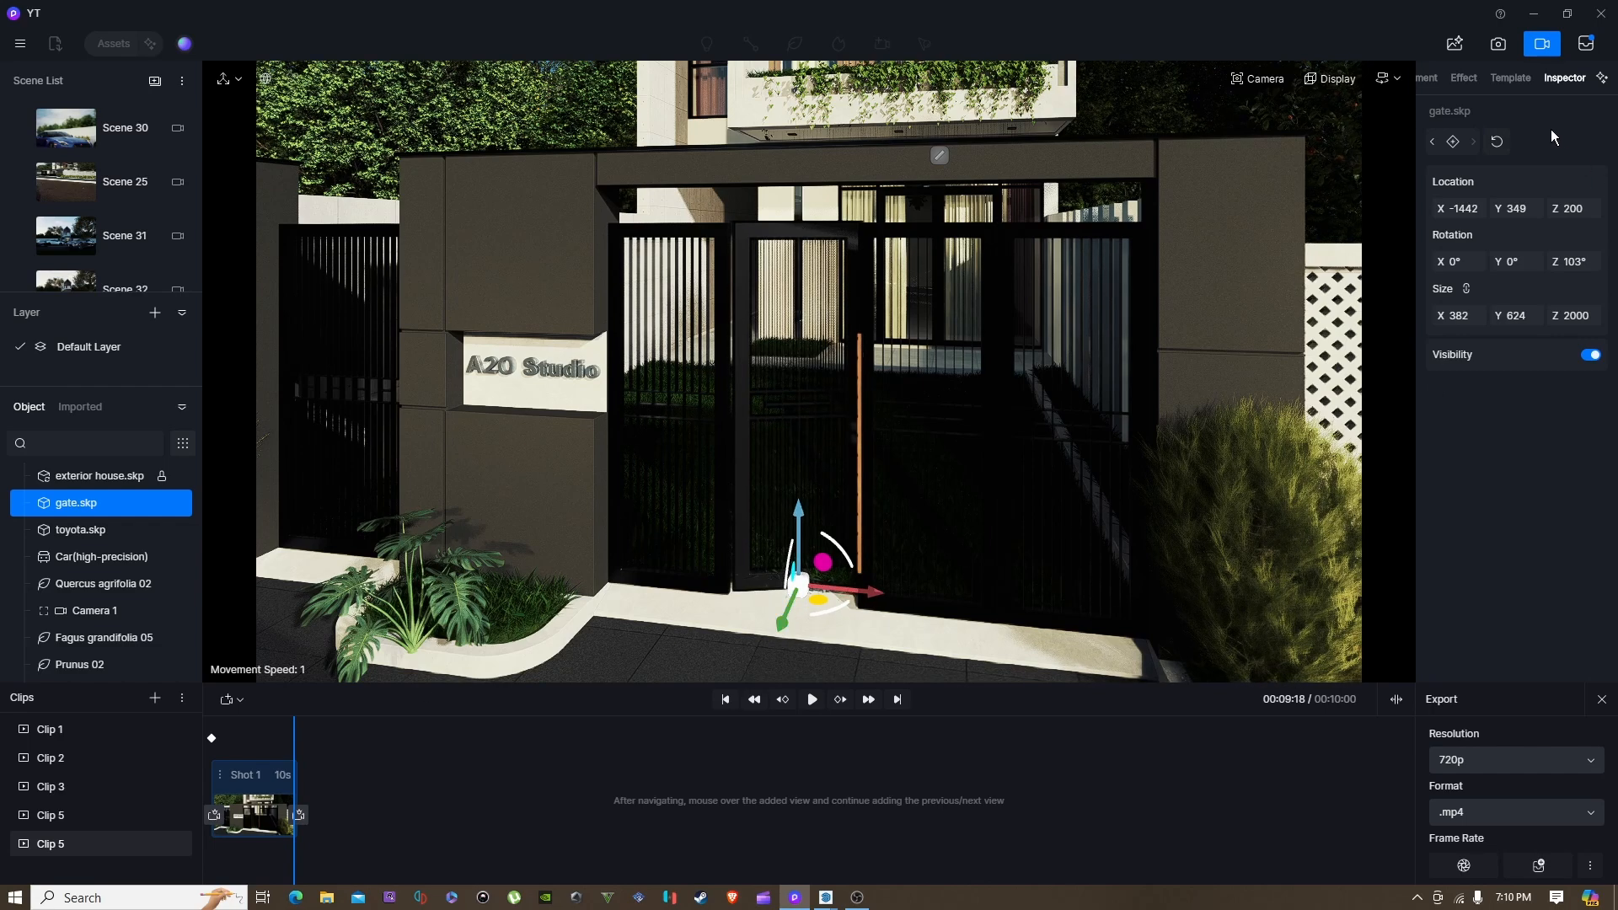
Step: Add a keyframe for the gate leaf at 00:09:18 and play the clip from the start
{"action": "left_click", "coordinate": [1452, 141]}
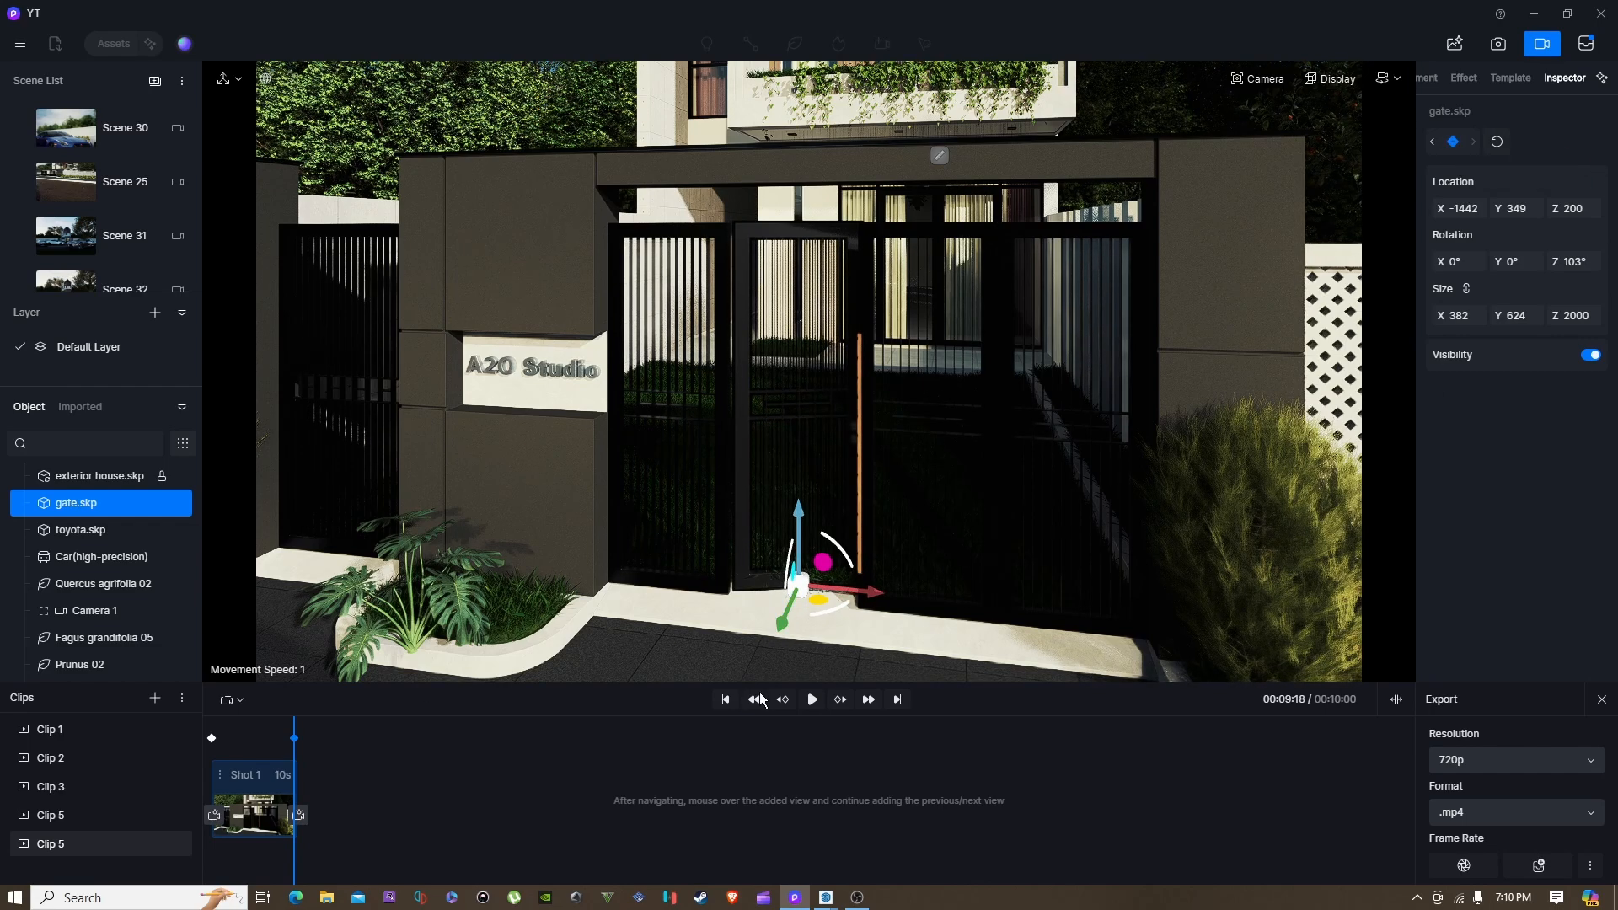
{"action": "left_click", "coordinate": [727, 700]}
{"action": "left_click", "coordinate": [813, 701]}
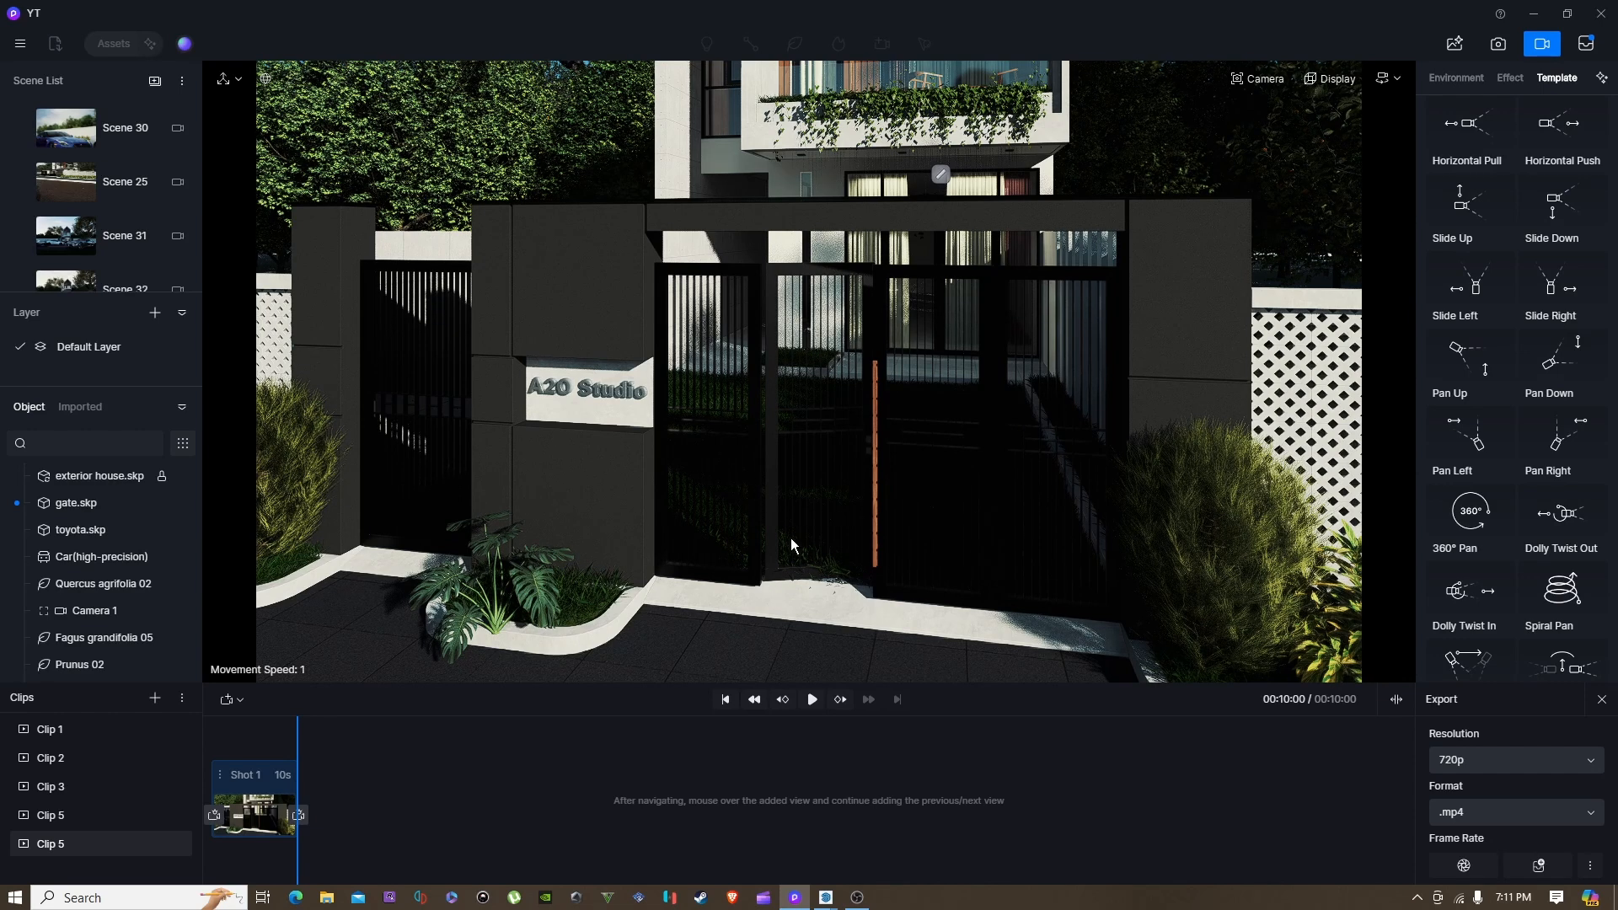
Step: Return to the start of the shot and remove both keyframes of the gate leaf
{"action": "left_click", "coordinate": [808, 505]}
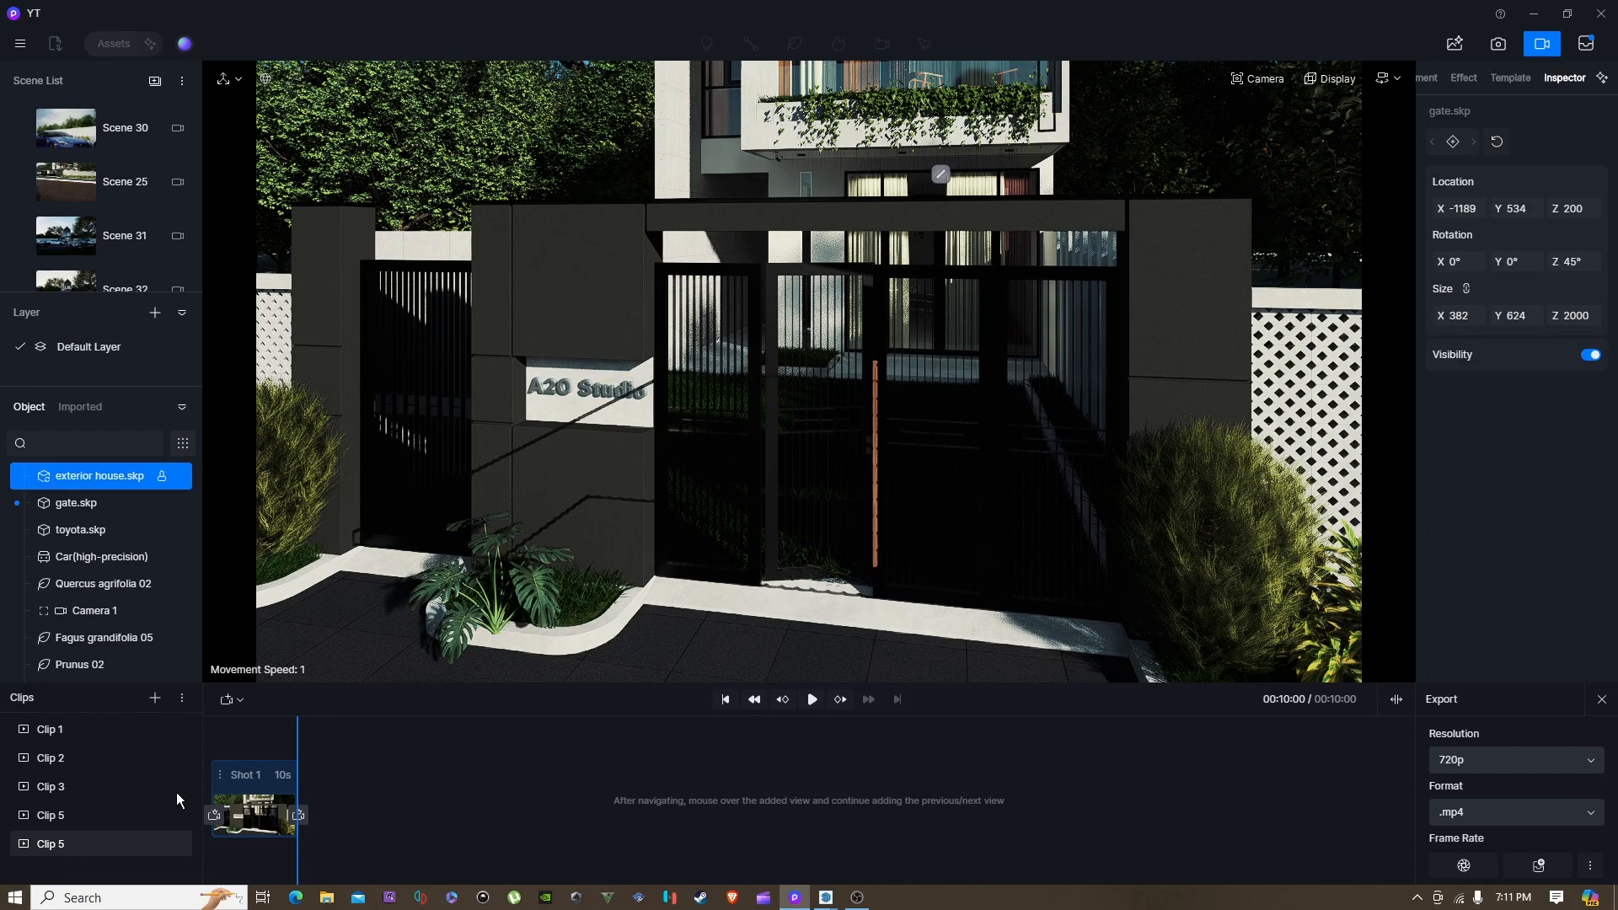
{"action": "left_click_drag", "start_coordinate": [299, 731], "coordinate": [211, 731]}
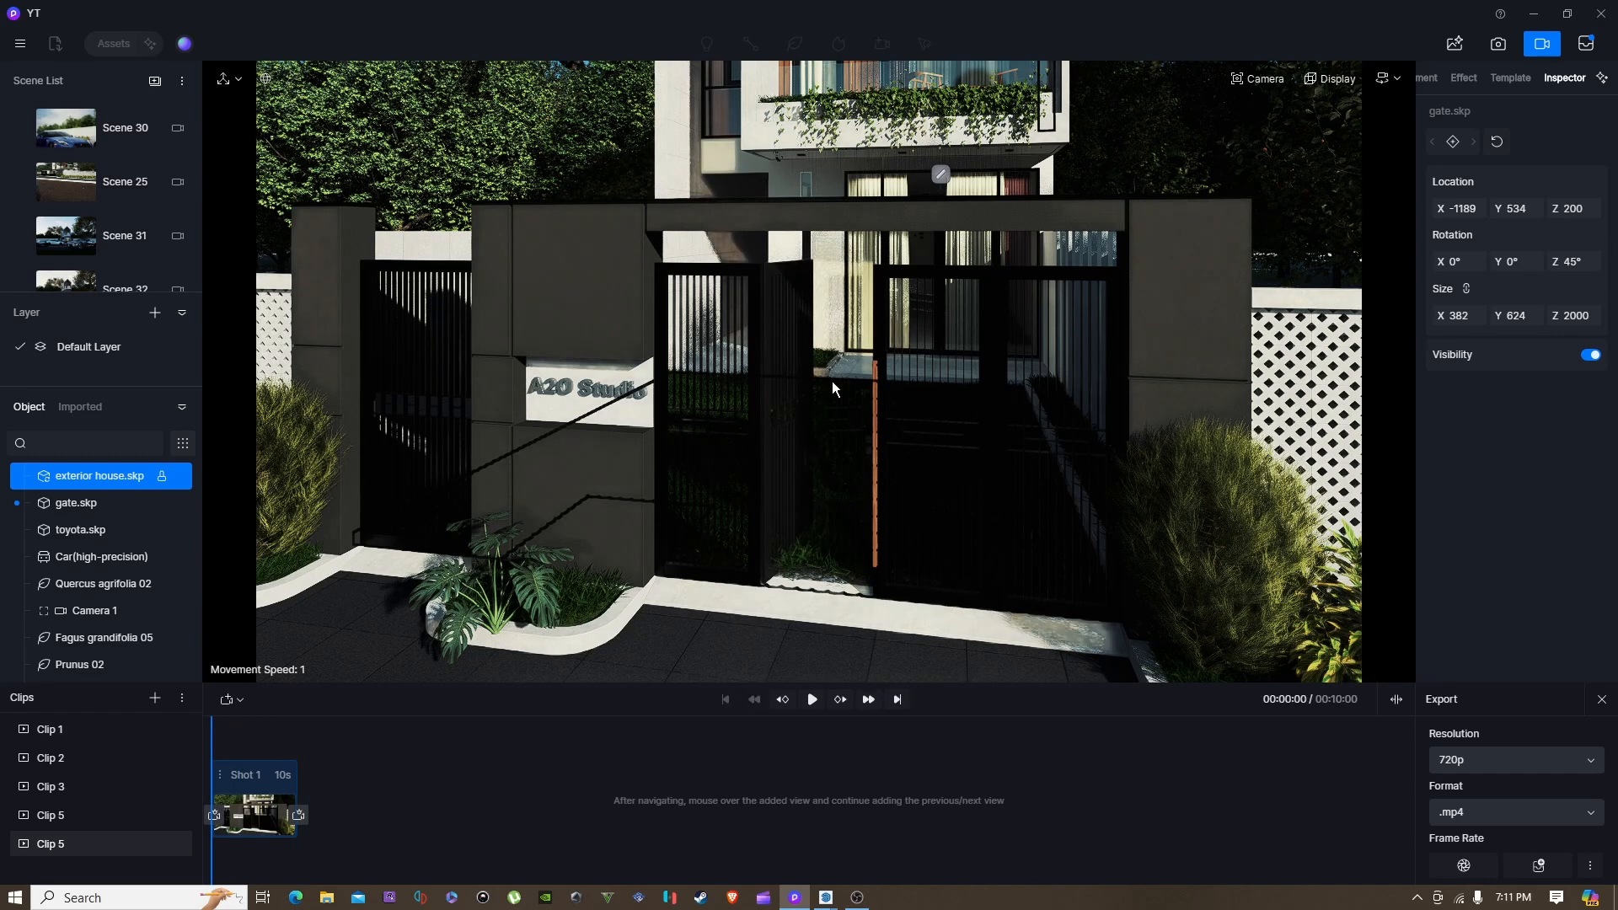
{"action": "left_click", "coordinate": [294, 739]}
{"action": "left_click", "coordinate": [211, 739]}
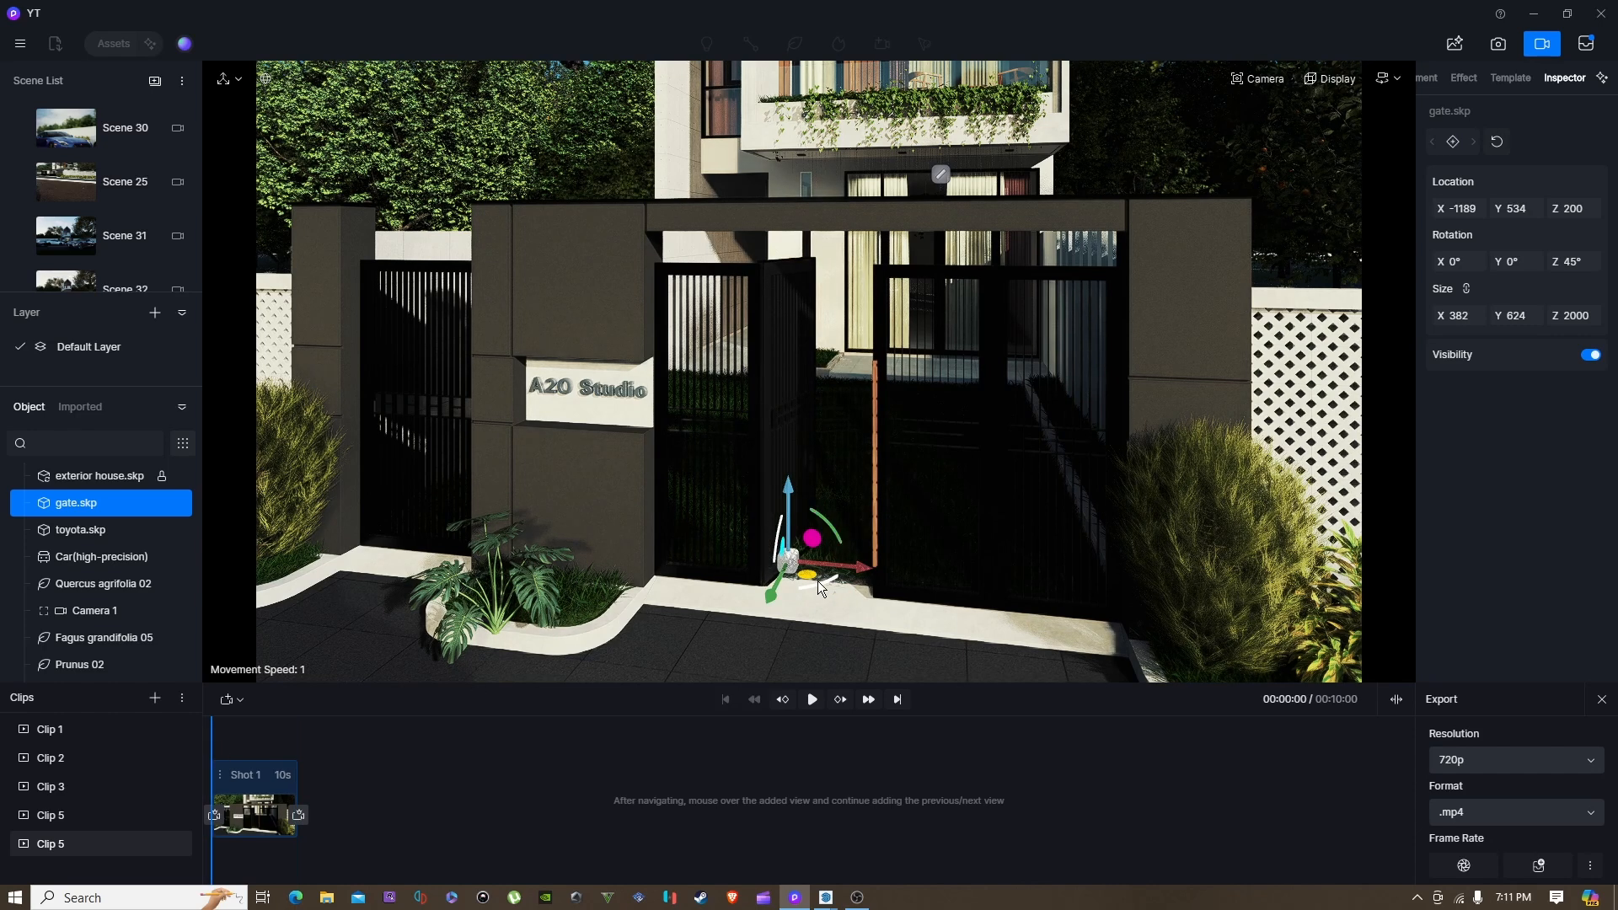
Step: Rotate the gate leaf to 120° around Z, move it to X -1420, Y 309, and keyframe it at the shot's start
{"action": "left_click_drag", "start_coordinate": [830, 527], "coordinate": [753, 589]}
{"action": "left_click_drag", "start_coordinate": [857, 572], "coordinate": [802, 621]}
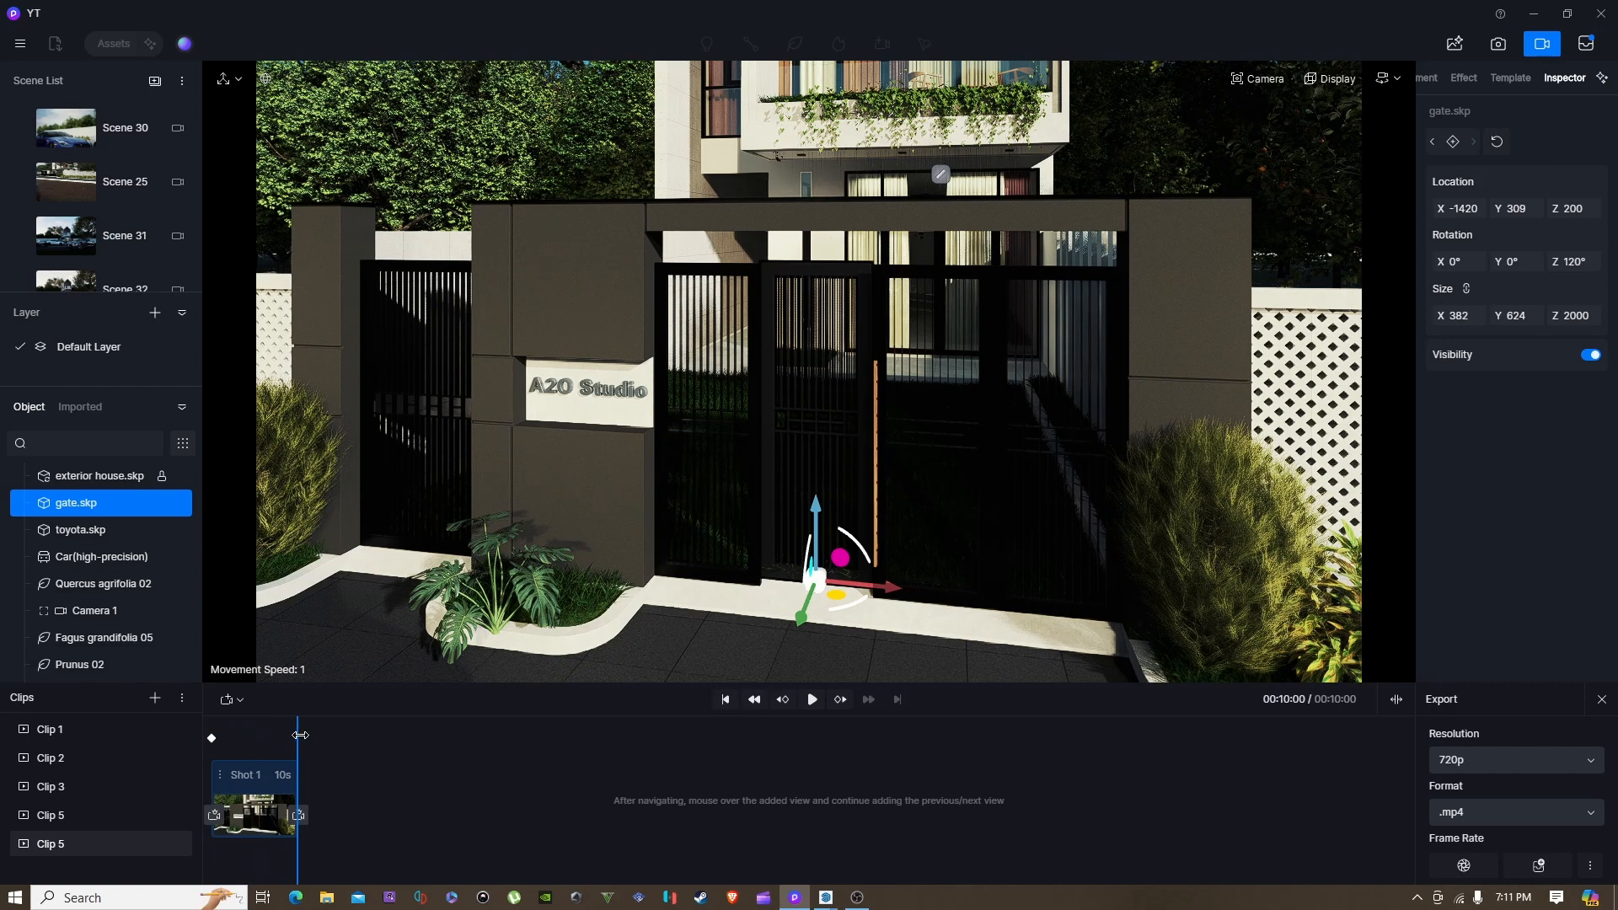
Step: At 00:09:18, slide the gate leaf to X -797 and add a keyframe, and play the clip from the start
{"action": "left_click_drag", "start_coordinate": [895, 596], "coordinate": [795, 576]}
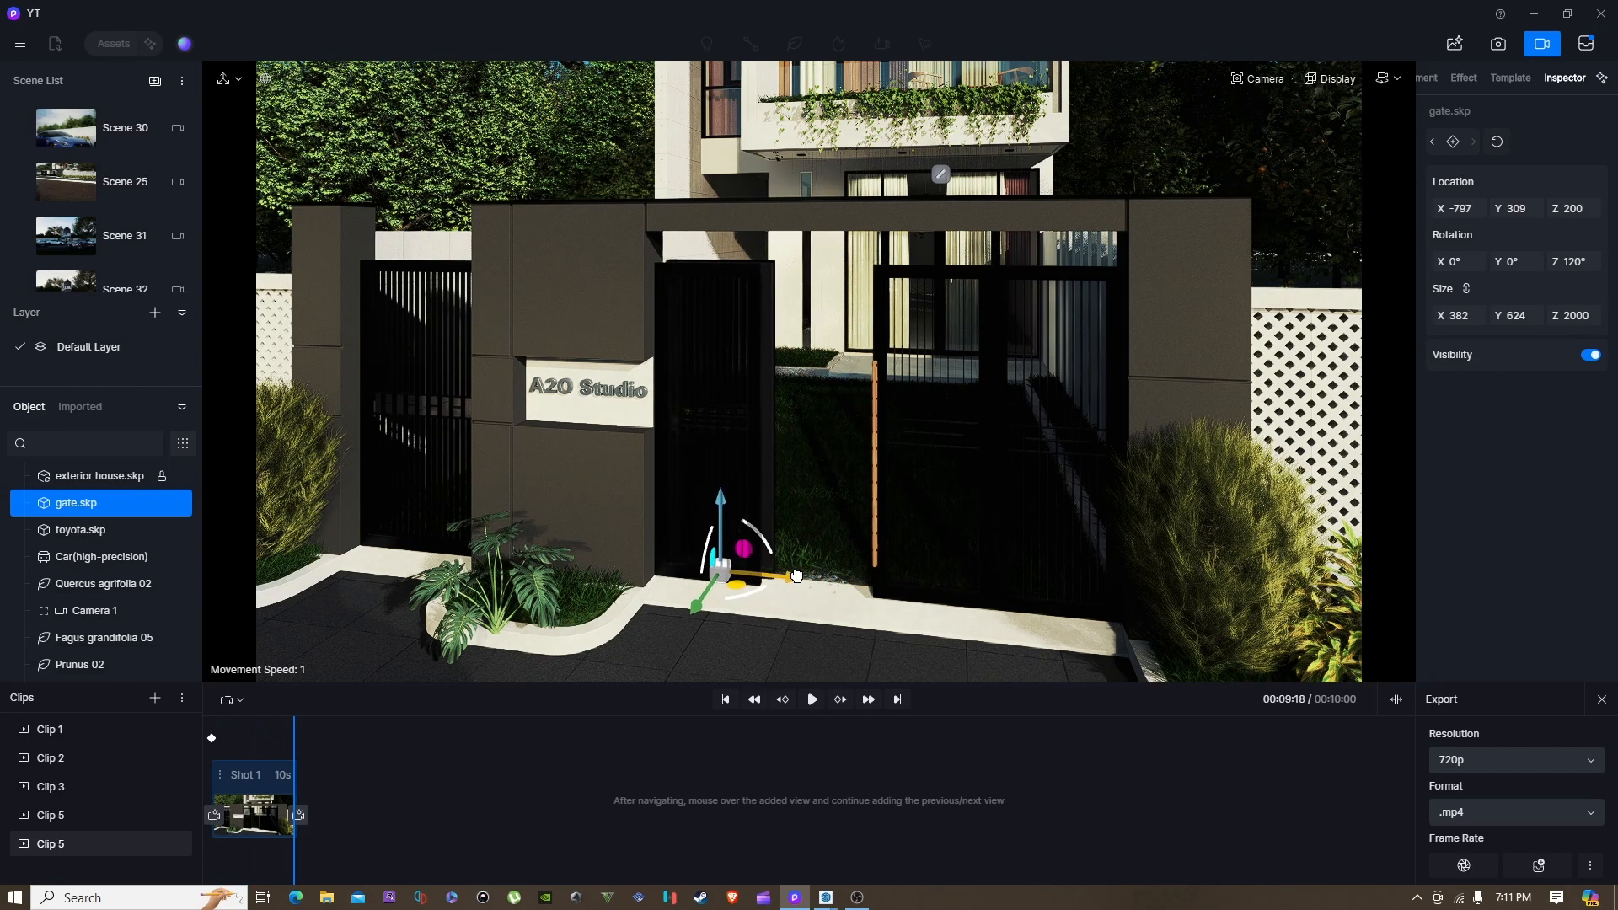
{"action": "left_click", "coordinate": [1453, 143]}
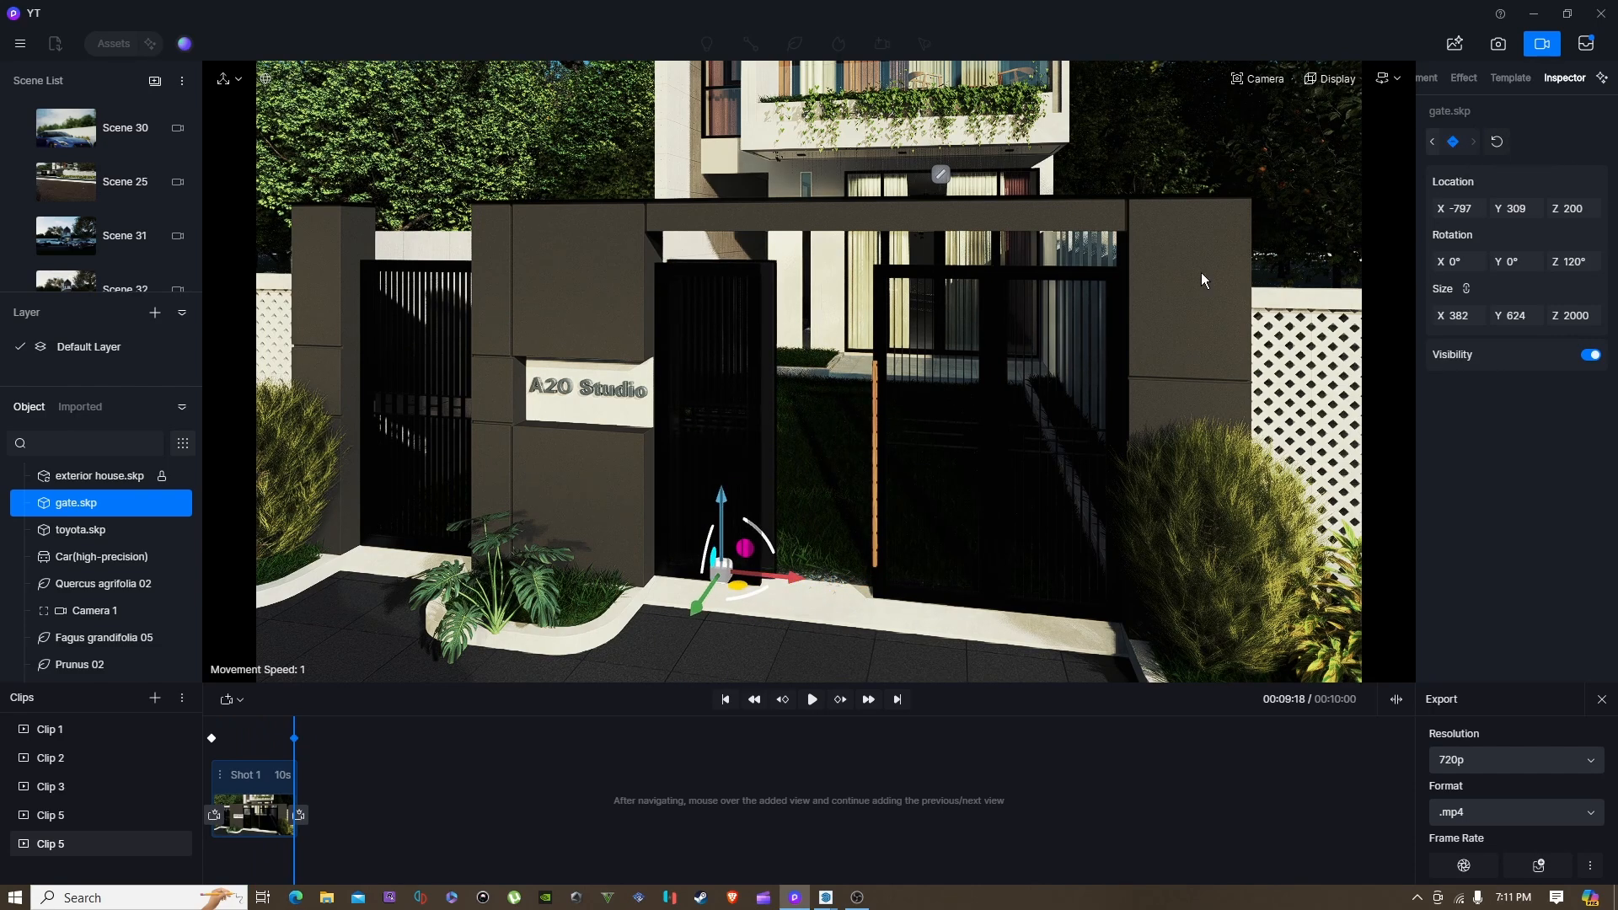
{"action": "left_click", "coordinate": [727, 700]}
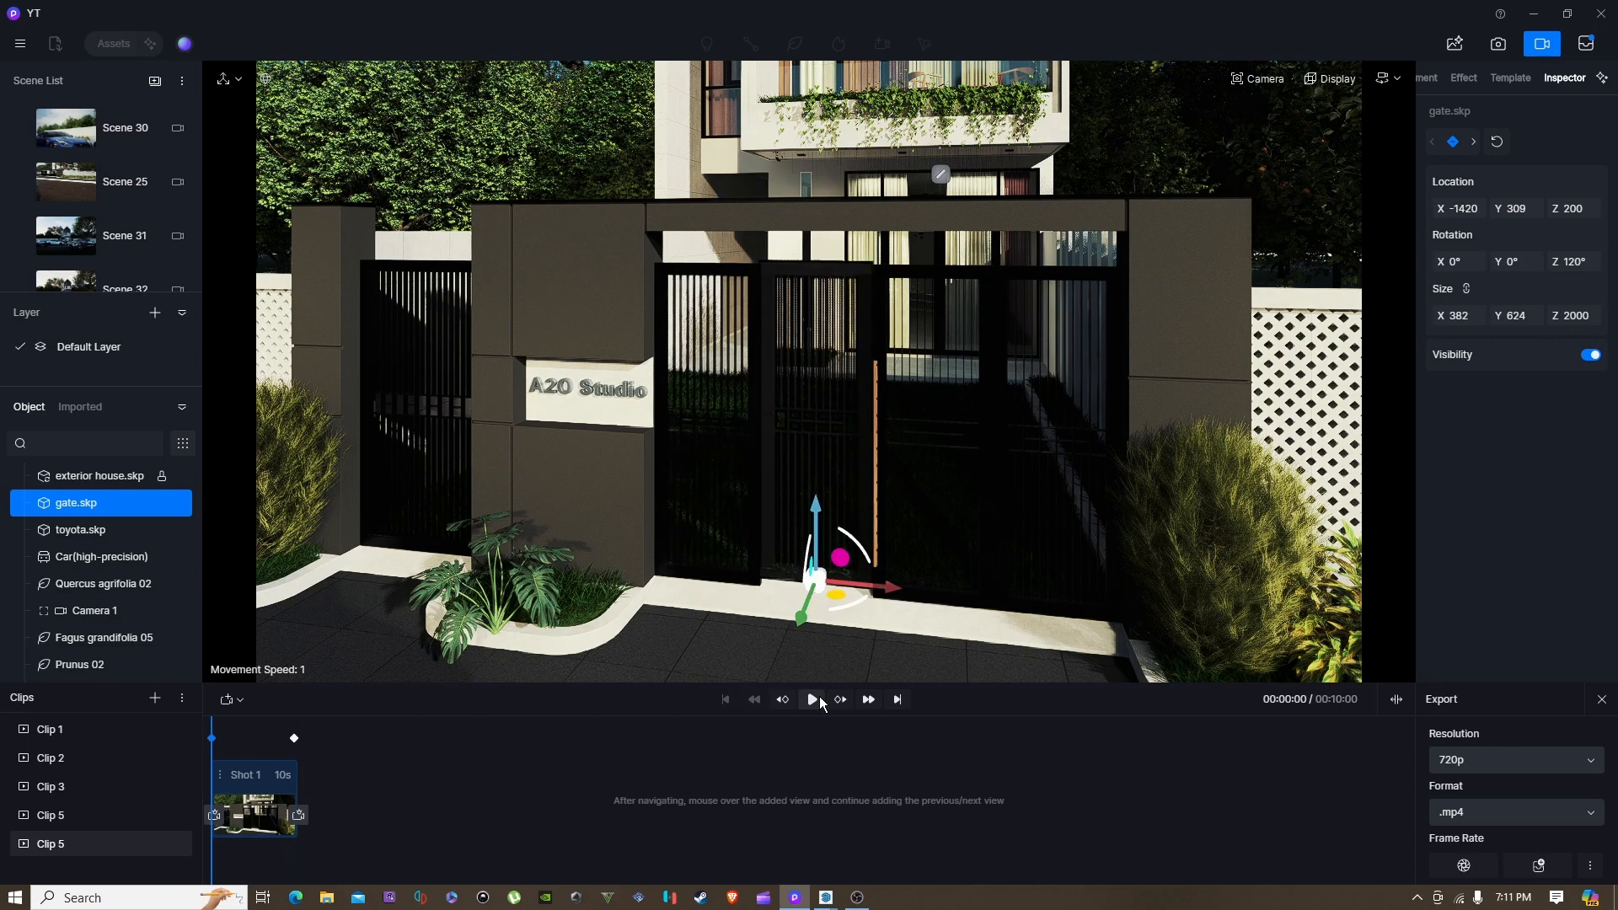
{"action": "left_click", "coordinate": [813, 701]}
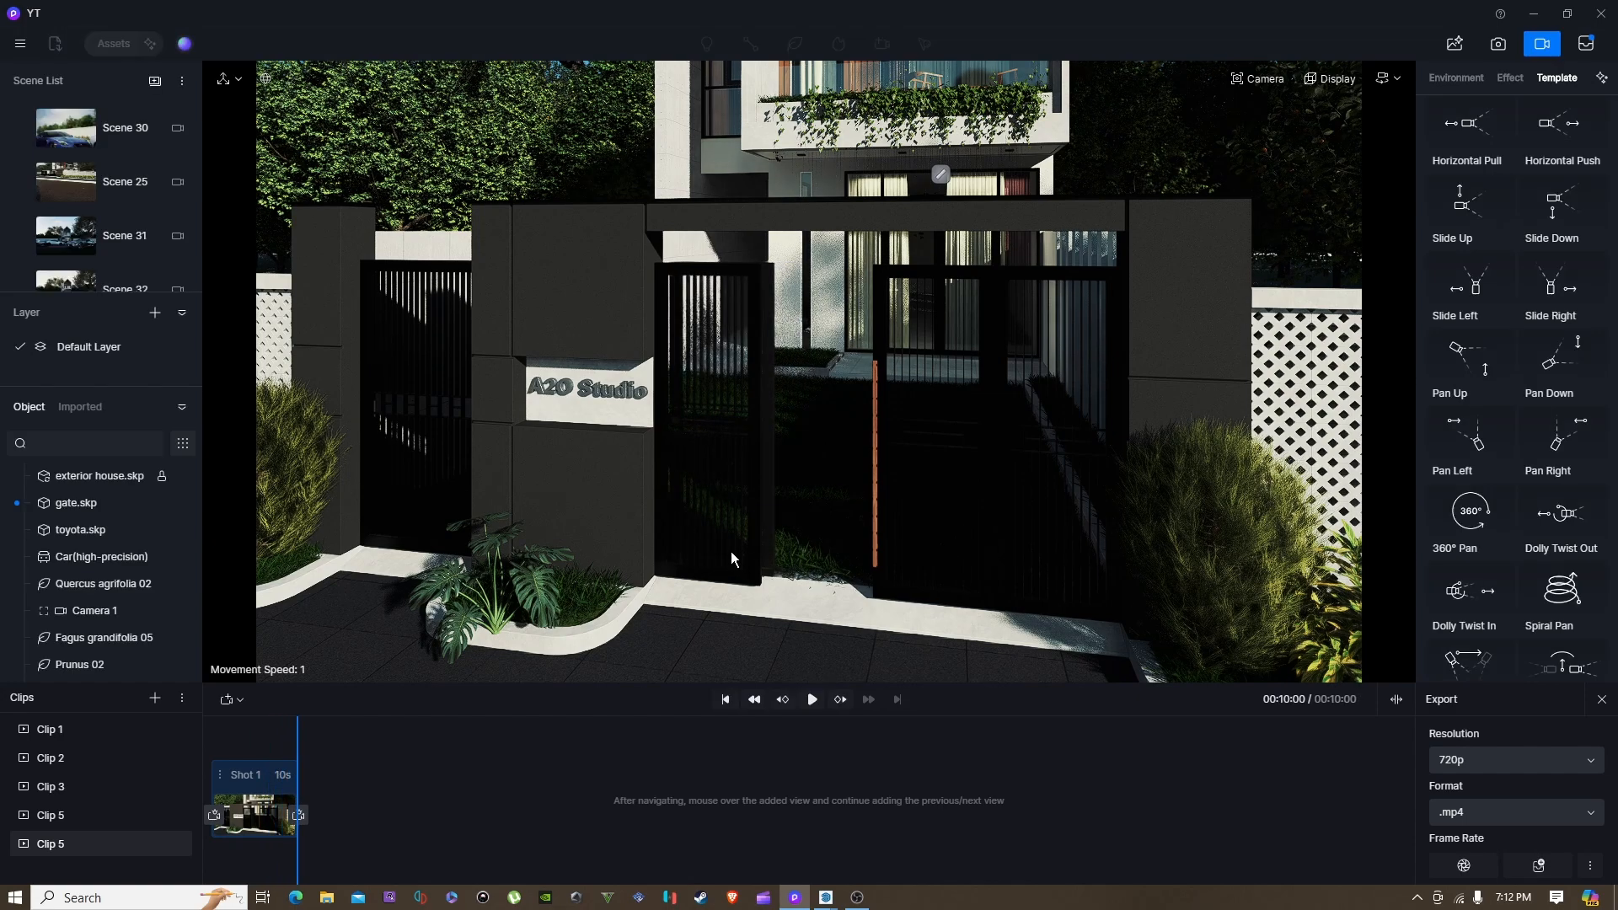
Step: Pull the camera back to frame the whole house front with the street and parked cars for a new shot
{"action": "scroll", "coordinate": [779, 513], "scroll_direction": "down", "scroll_amount": 5}
{"action": "scroll", "coordinate": [819, 417], "scroll_direction": "down", "scroll_amount": 10}
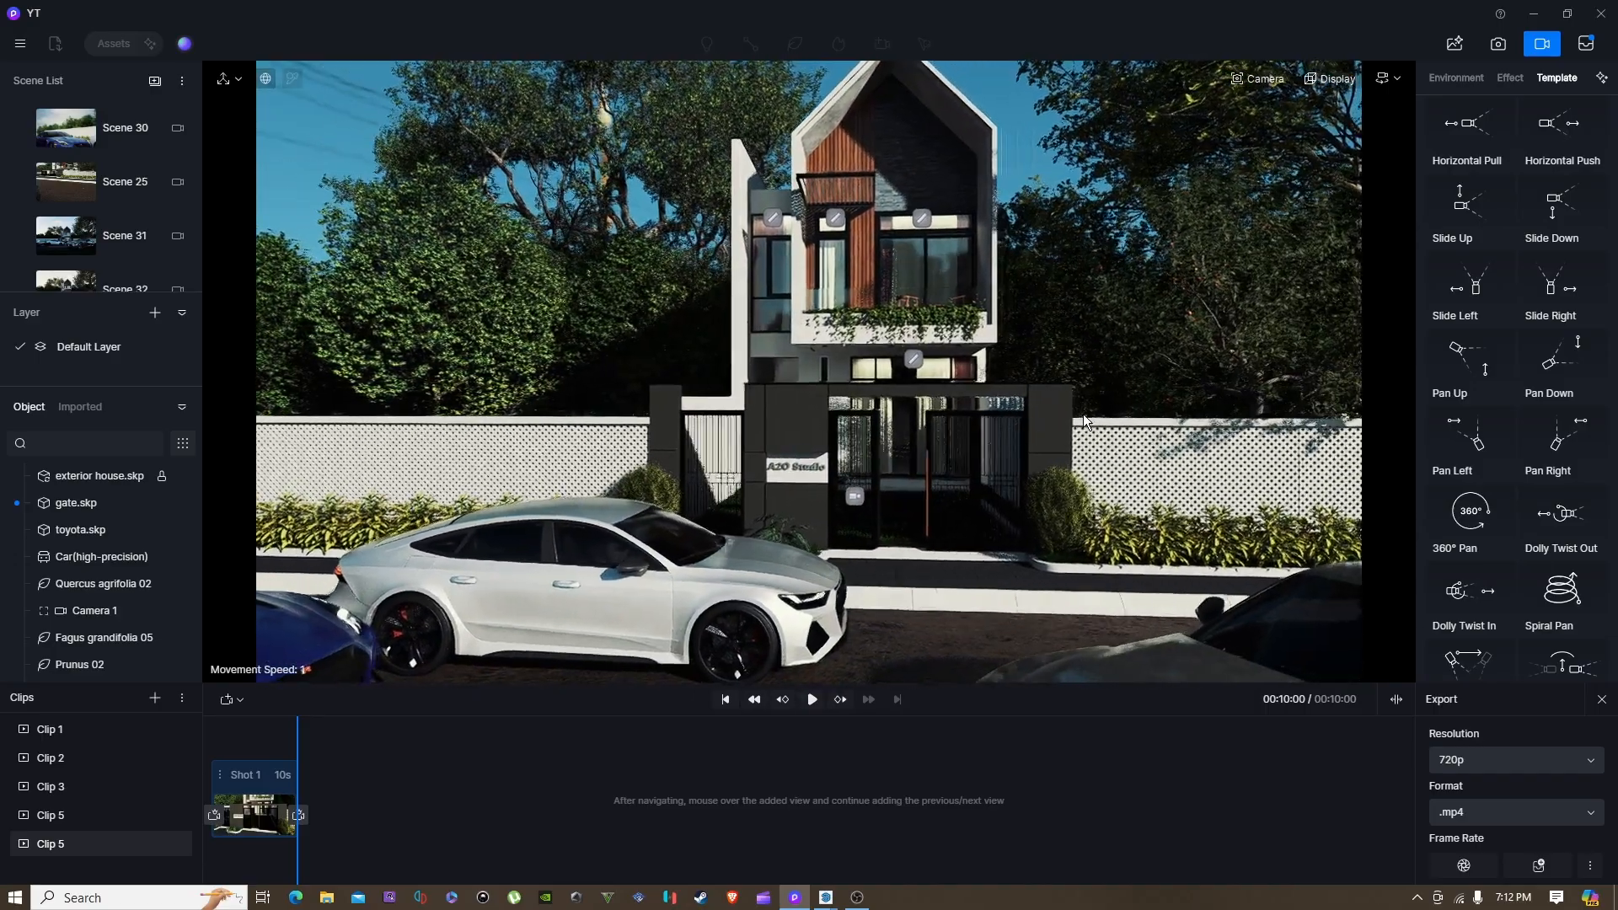
{"action": "scroll", "coordinate": [903, 589], "scroll_direction": "up", "scroll_amount": 8}
{"action": "key", "text": "e"}
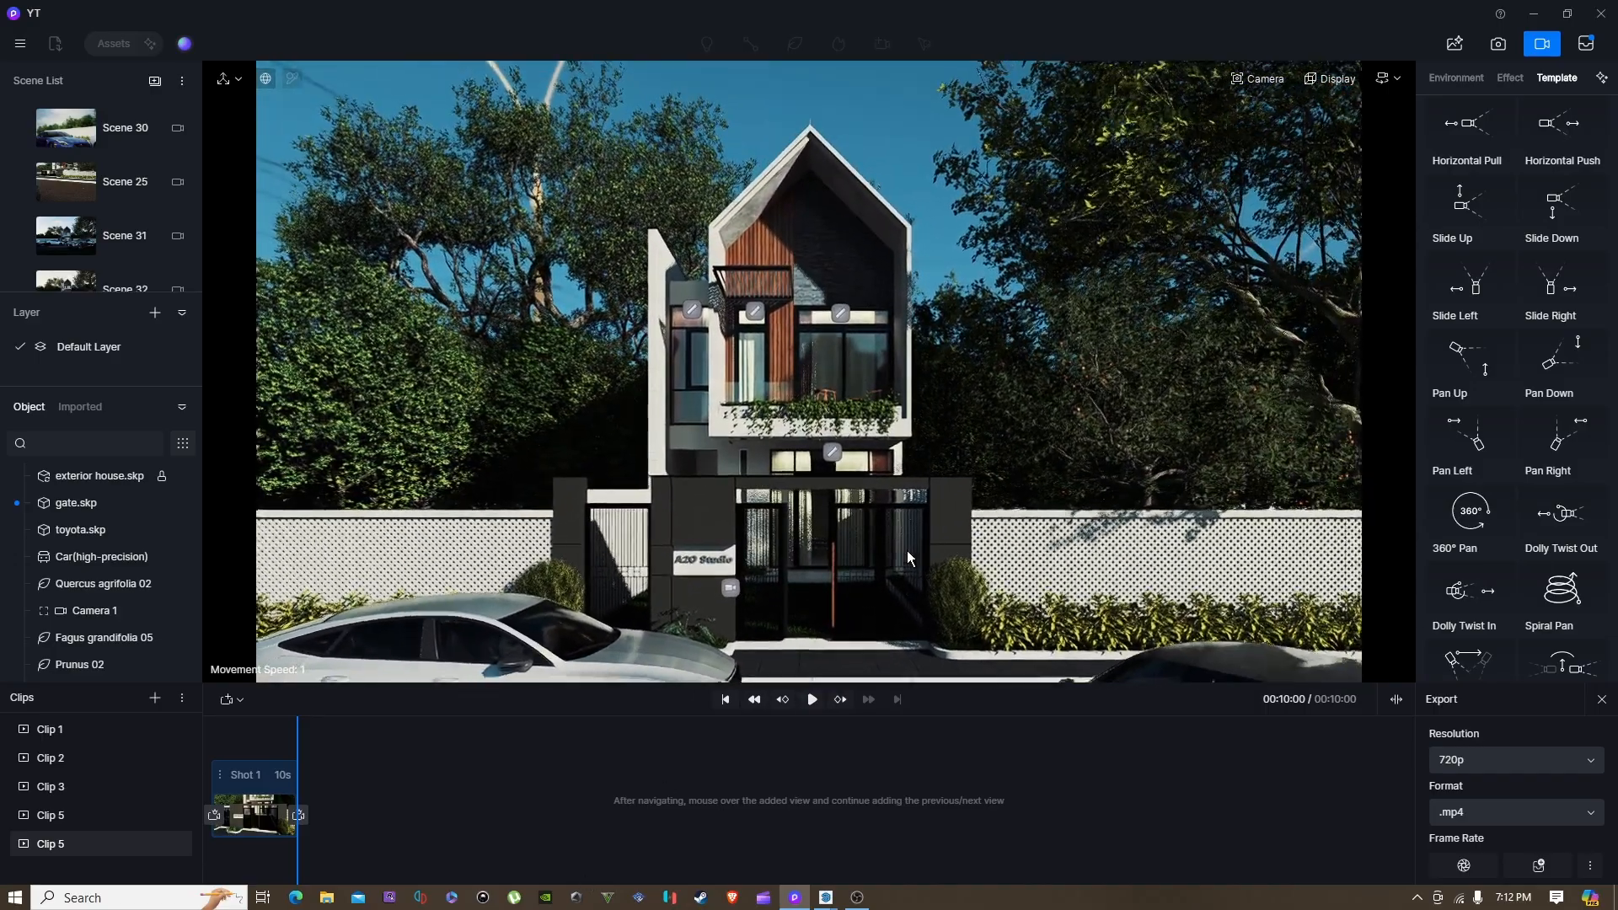
{"action": "scroll", "coordinate": [622, 587], "scroll_direction": "up", "scroll_amount": 3}
{"action": "key", "text": "q"}
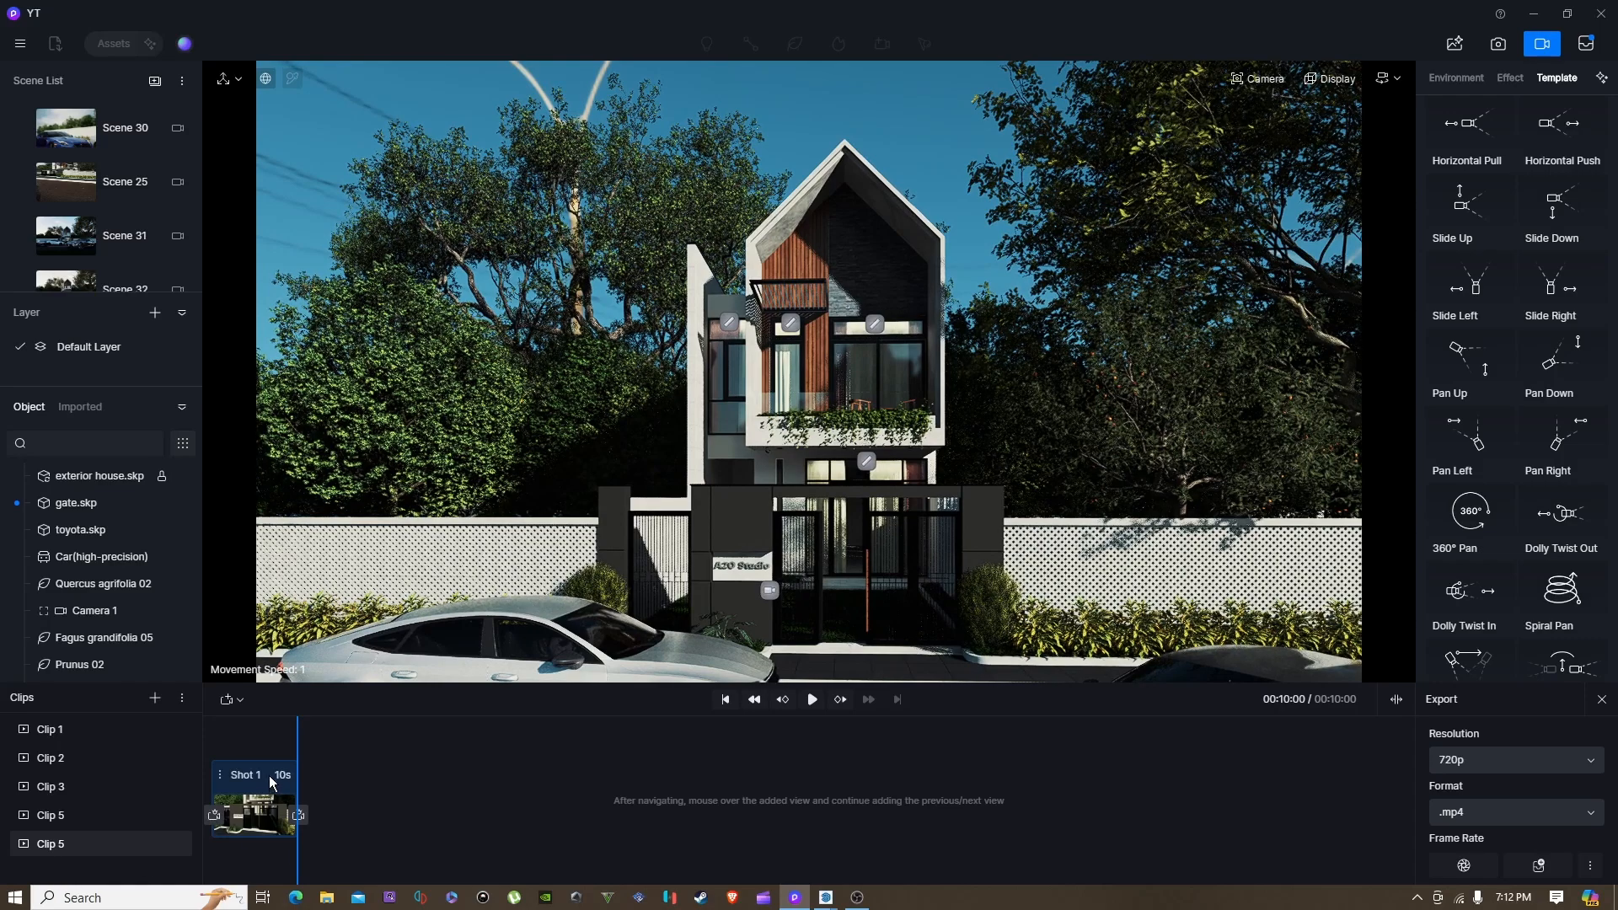
{"action": "key", "text": "s"}
{"action": "key", "text": "s"}
{"action": "key", "text": "d"}
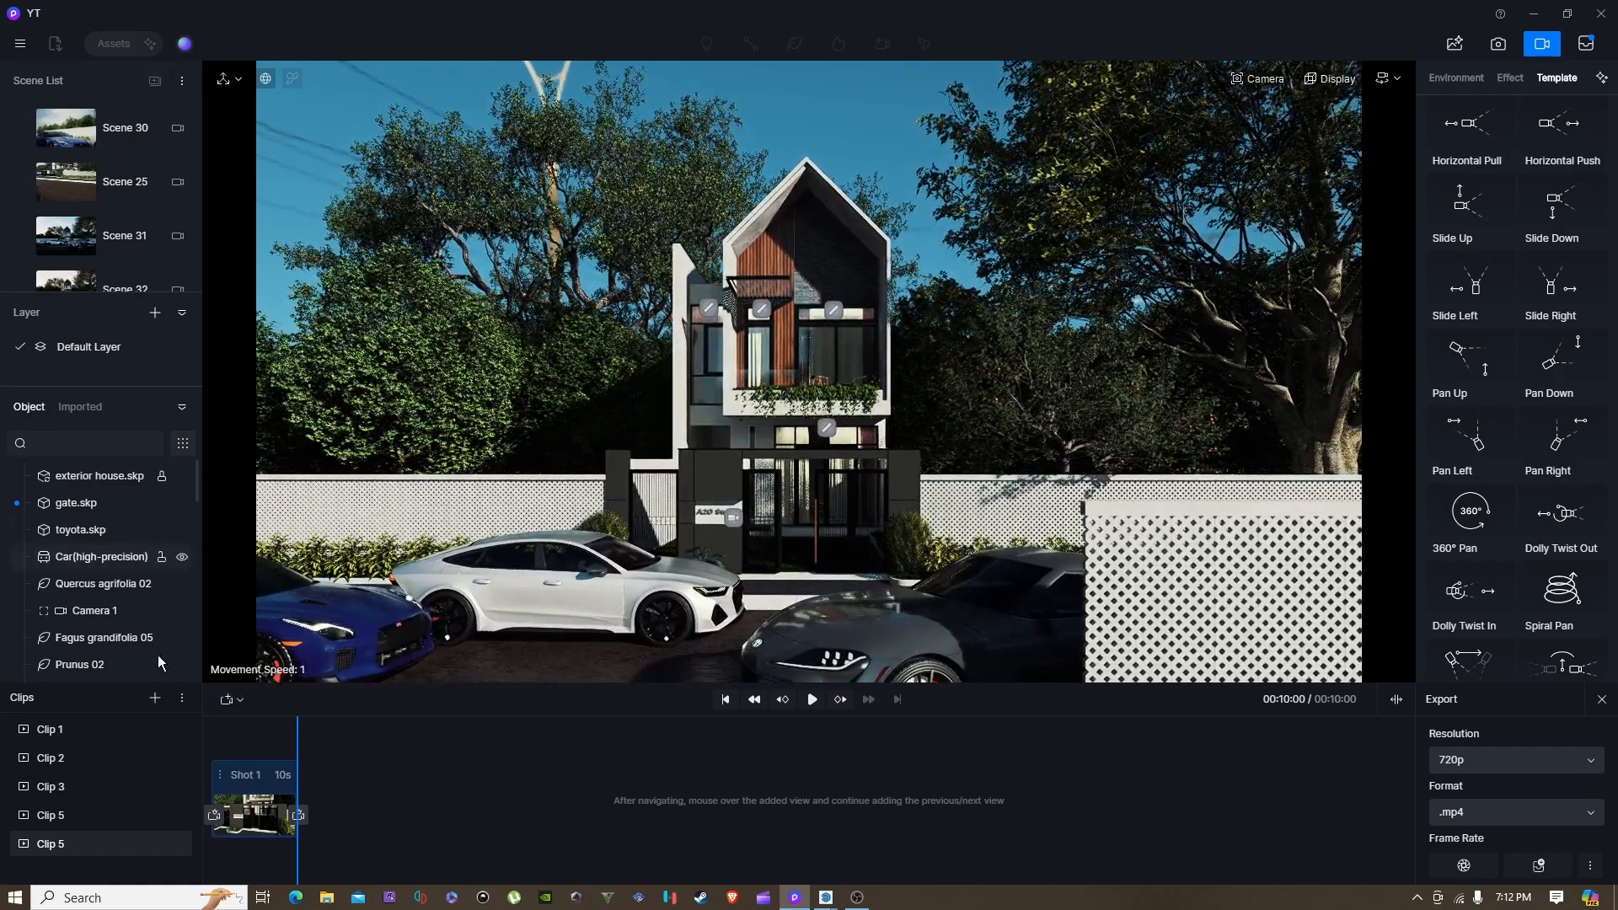
{"action": "left_click", "coordinate": [235, 701]}
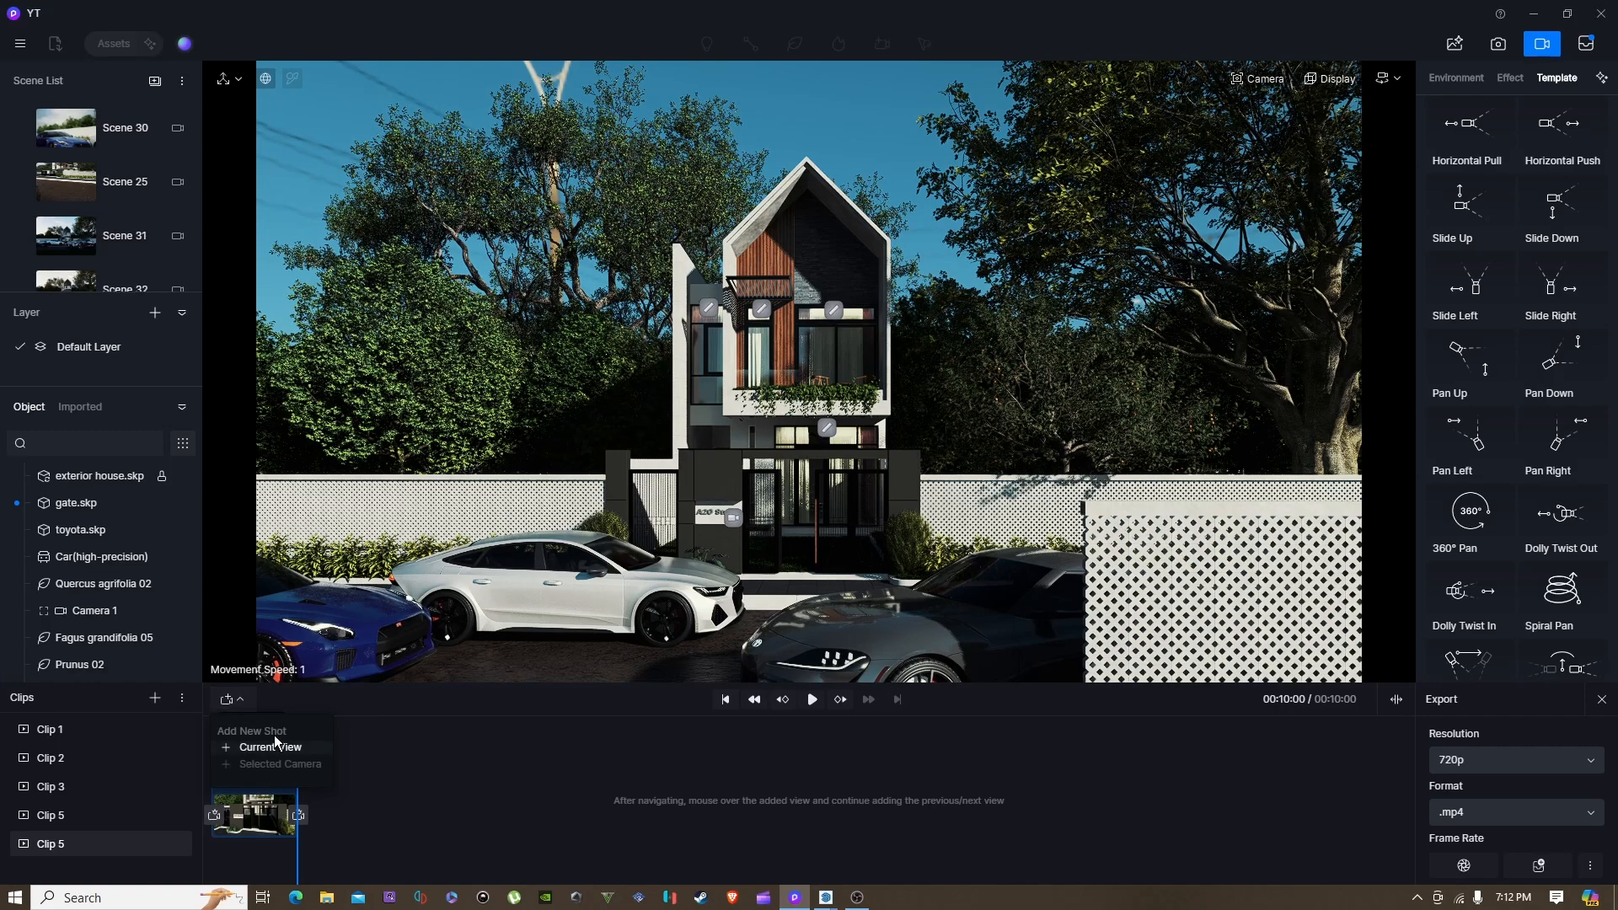
{"action": "key", "text": "w"}
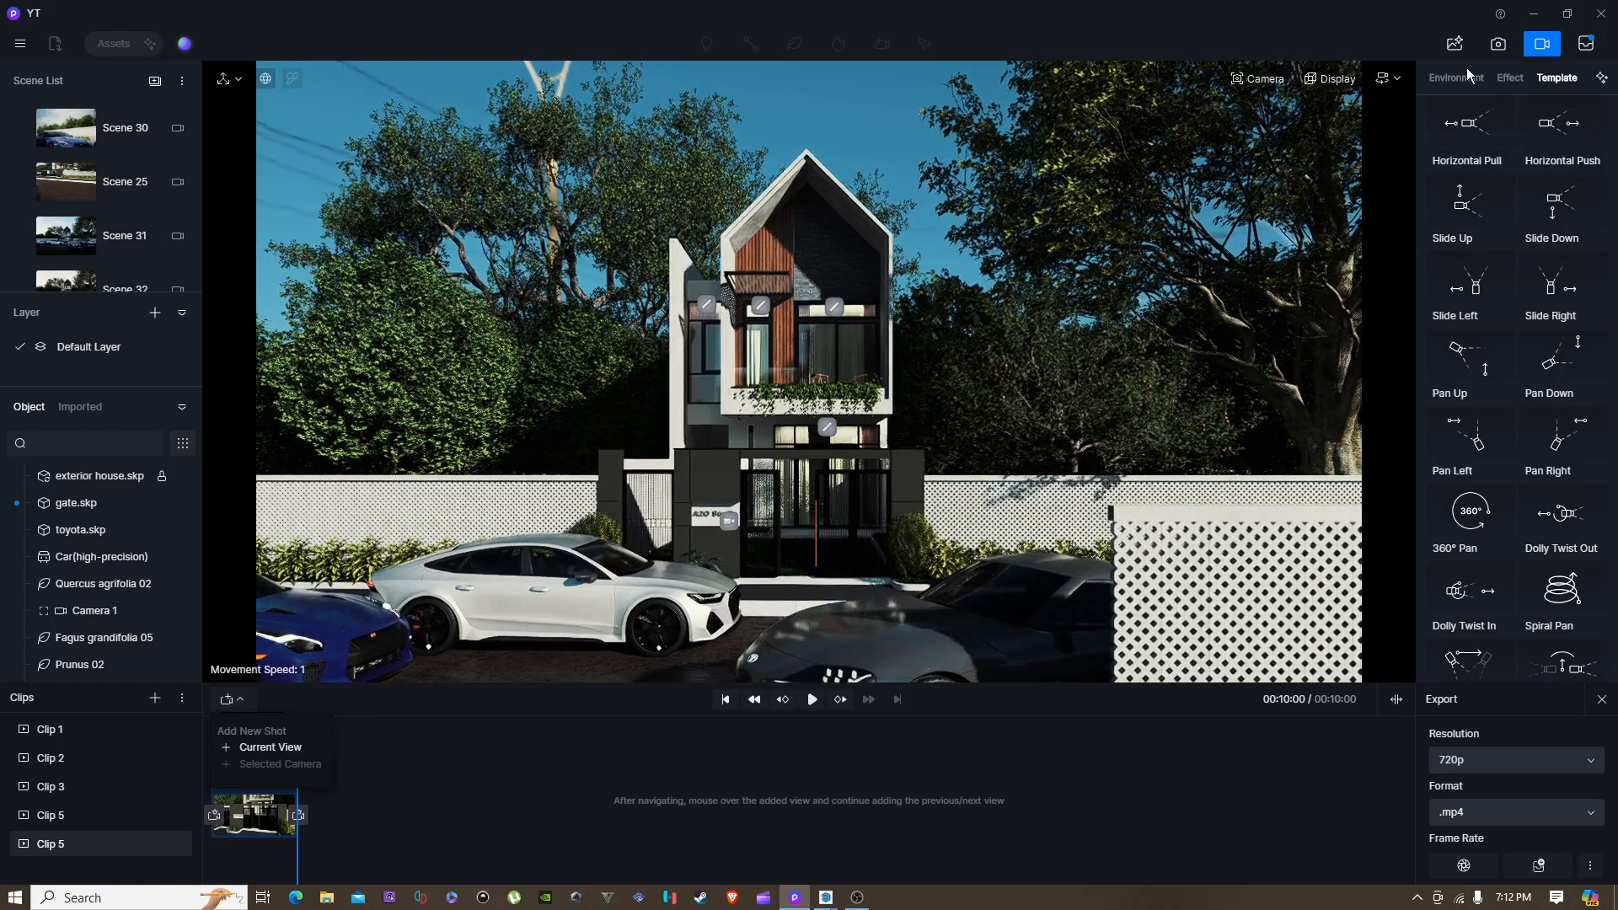
Step: Review the environment's sky and sun settings, and try the Geo and Sky mode with the sun at 09:52 AM
{"action": "left_click", "coordinate": [1466, 76]}
{"action": "scroll", "coordinate": [1504, 275], "scroll_direction": "down", "scroll_amount": 5}
{"action": "scroll", "coordinate": [1503, 275], "scroll_direction": "down", "scroll_amount": 4}
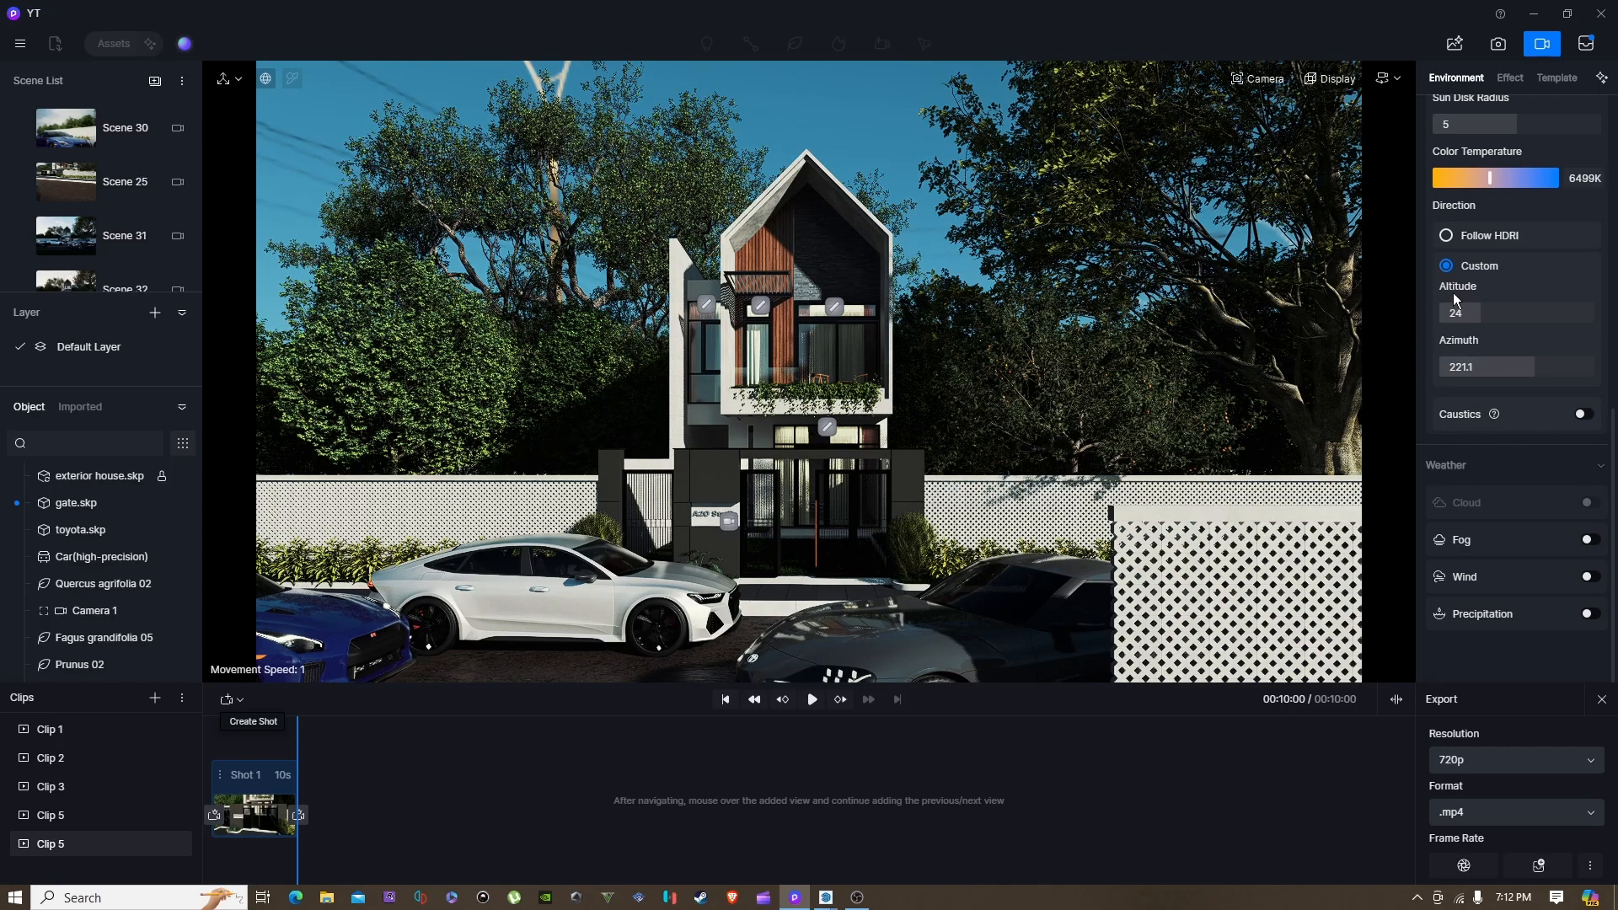
{"action": "scroll", "coordinate": [1453, 299], "scroll_direction": "up", "scroll_amount": 8}
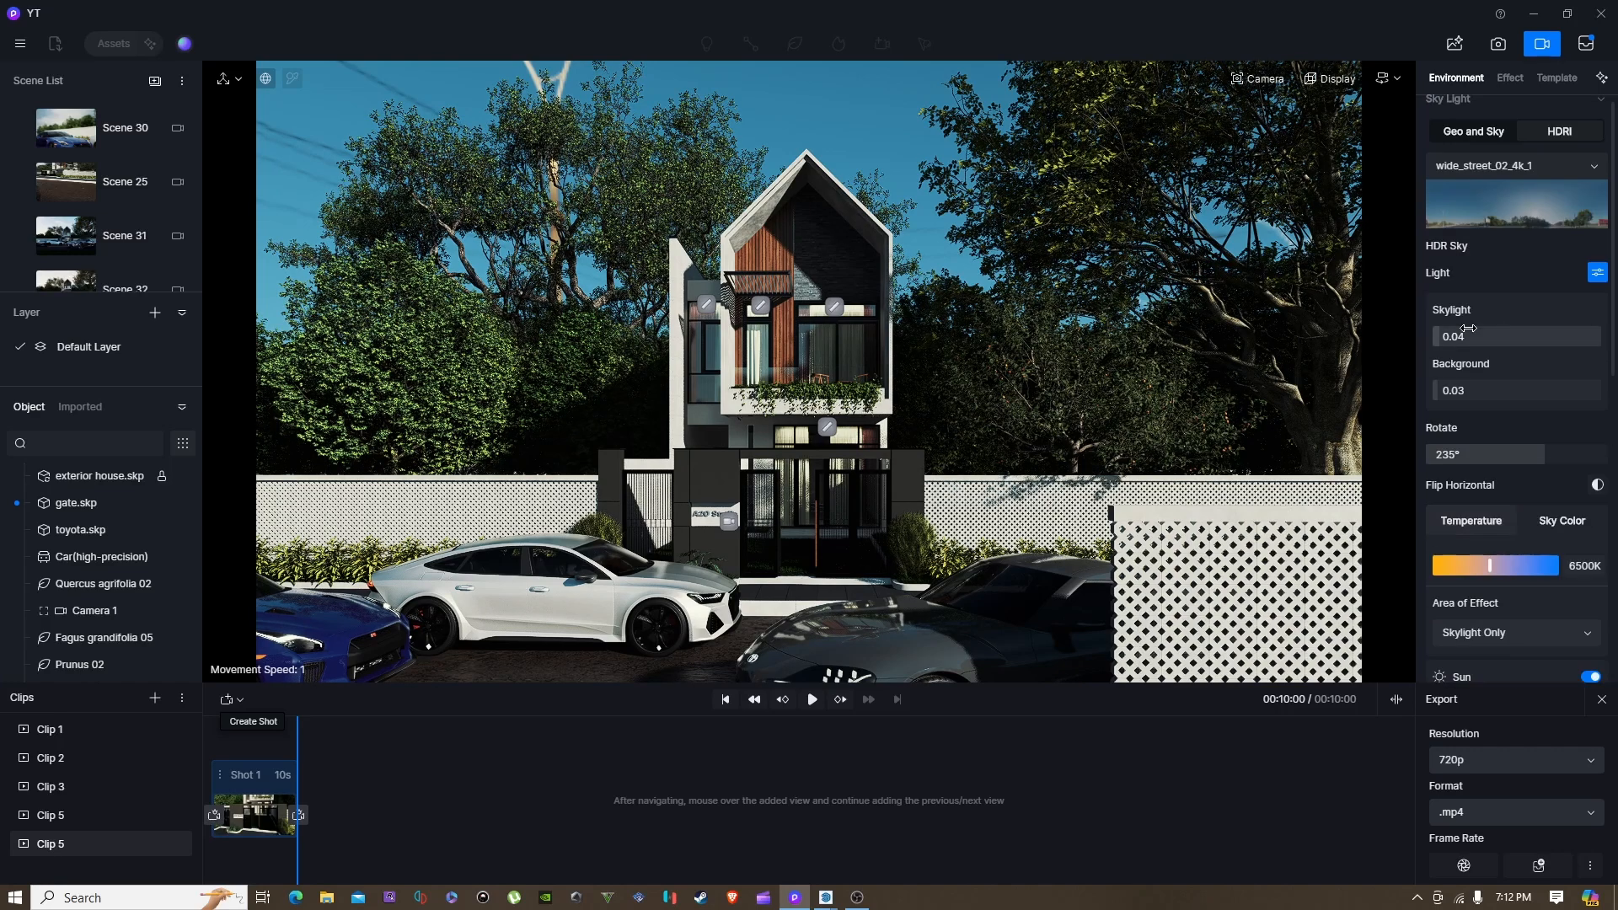
{"action": "left_click", "coordinate": [1494, 135]}
{"action": "left_click_drag", "start_coordinate": [1426, 230], "coordinate": [1475, 176]}
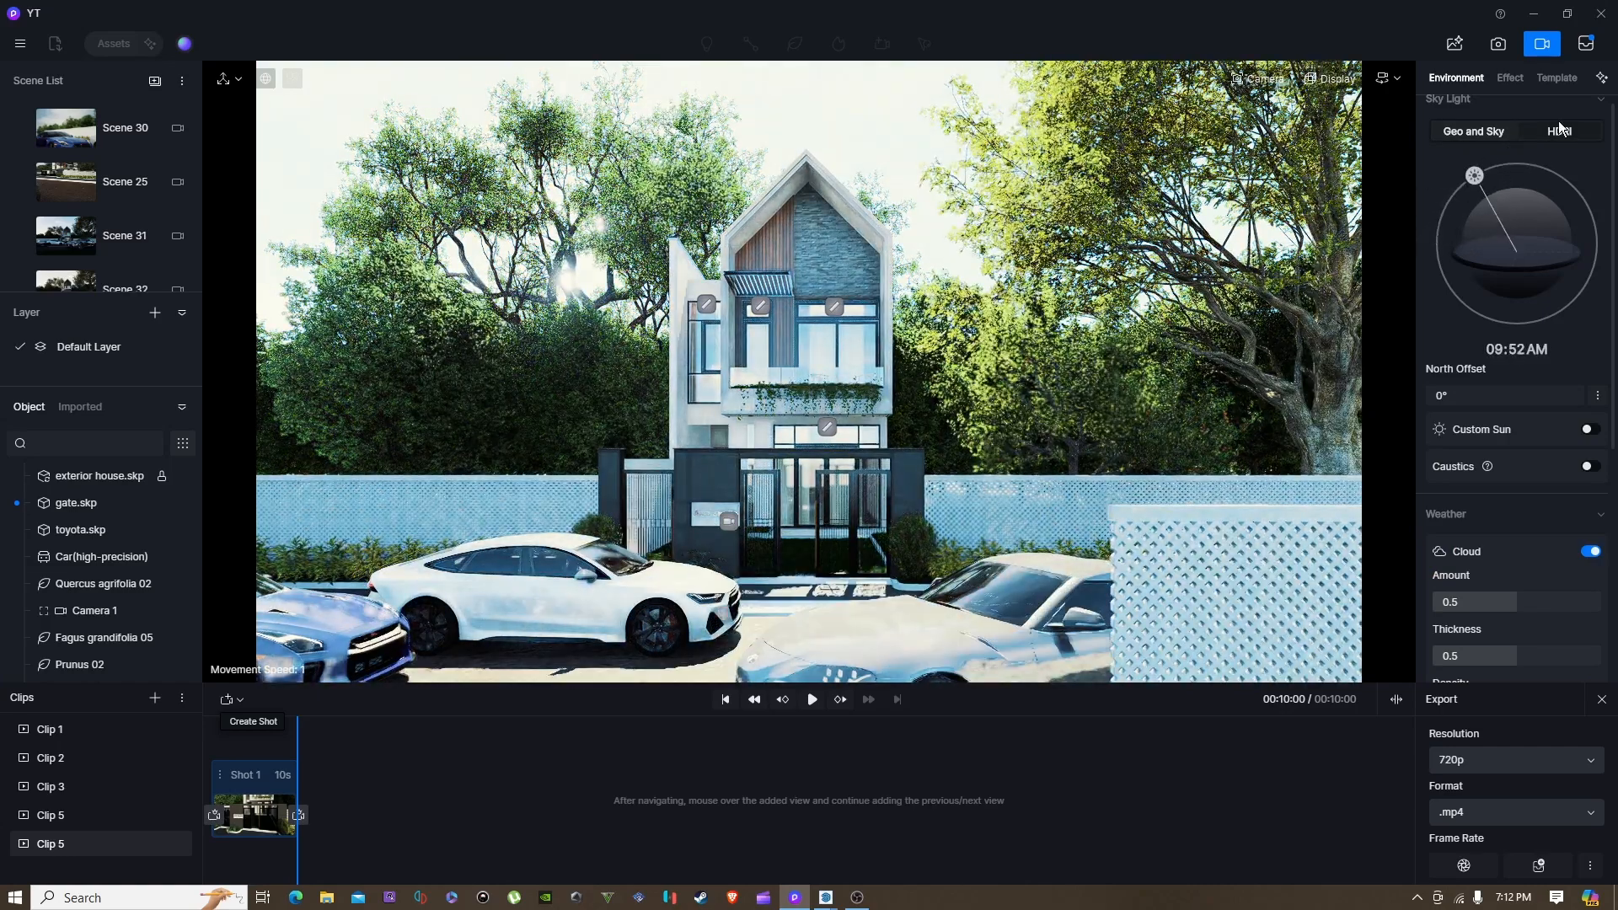
Step: Return the sky light to HDRI and apply the default Midday sky
{"action": "left_click", "coordinate": [1560, 131]}
{"action": "left_click", "coordinate": [1496, 249]}
{"action": "left_click", "coordinate": [1493, 250]}
{"action": "left_click", "coordinate": [1493, 251]}
{"action": "left_click", "coordinate": [1493, 251]}
{"action": "left_click", "coordinate": [1493, 252]}
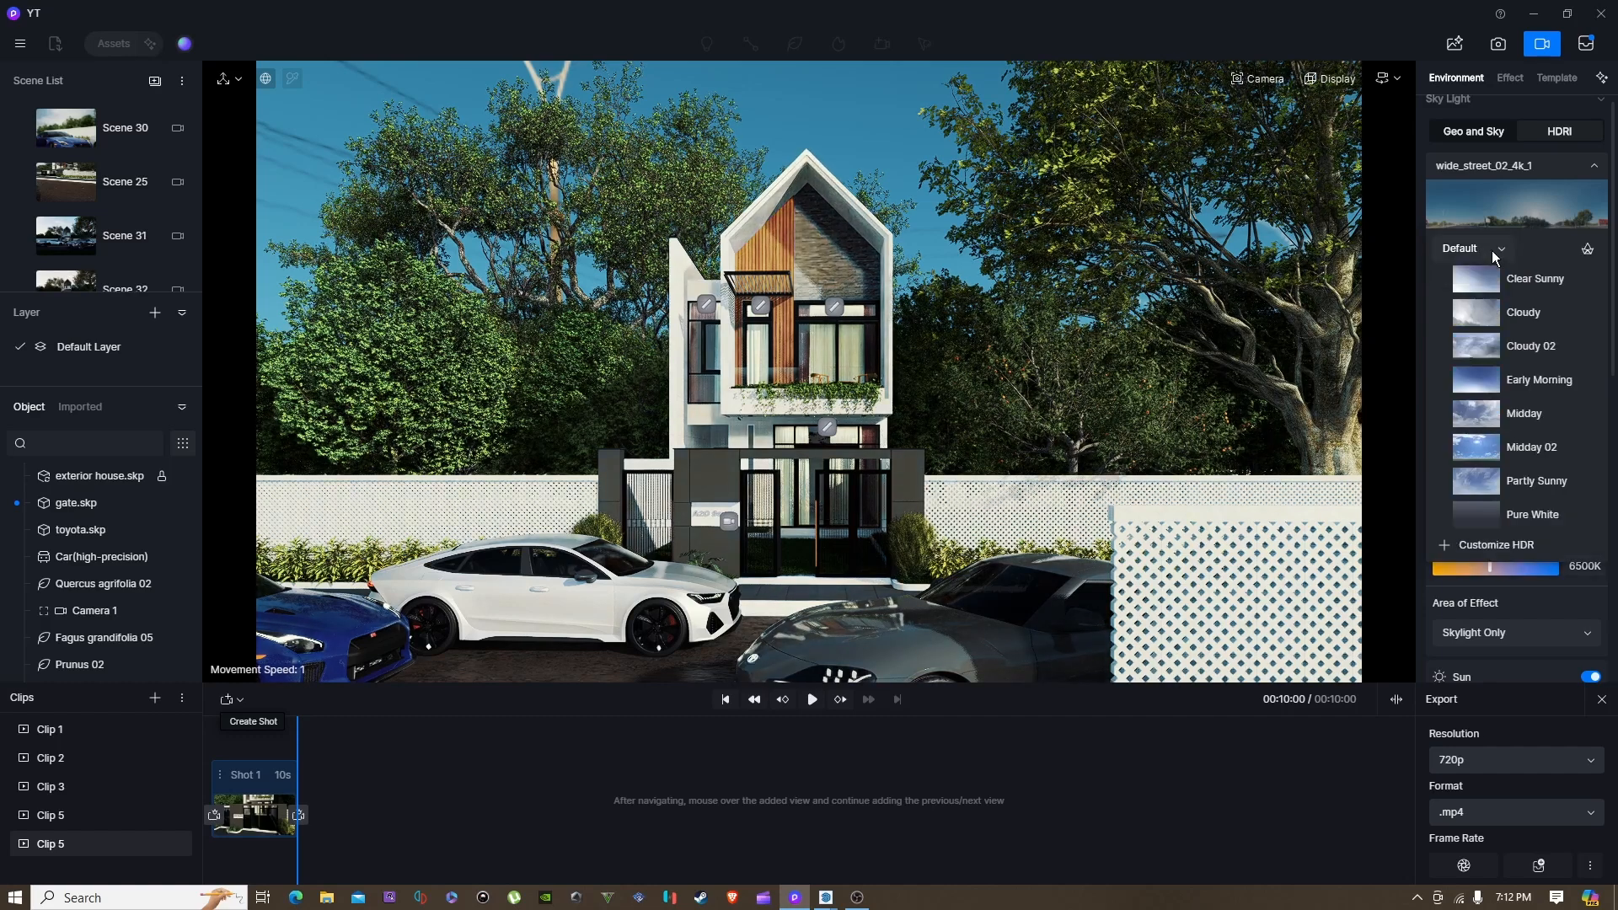
{"action": "left_click", "coordinate": [1502, 415]}
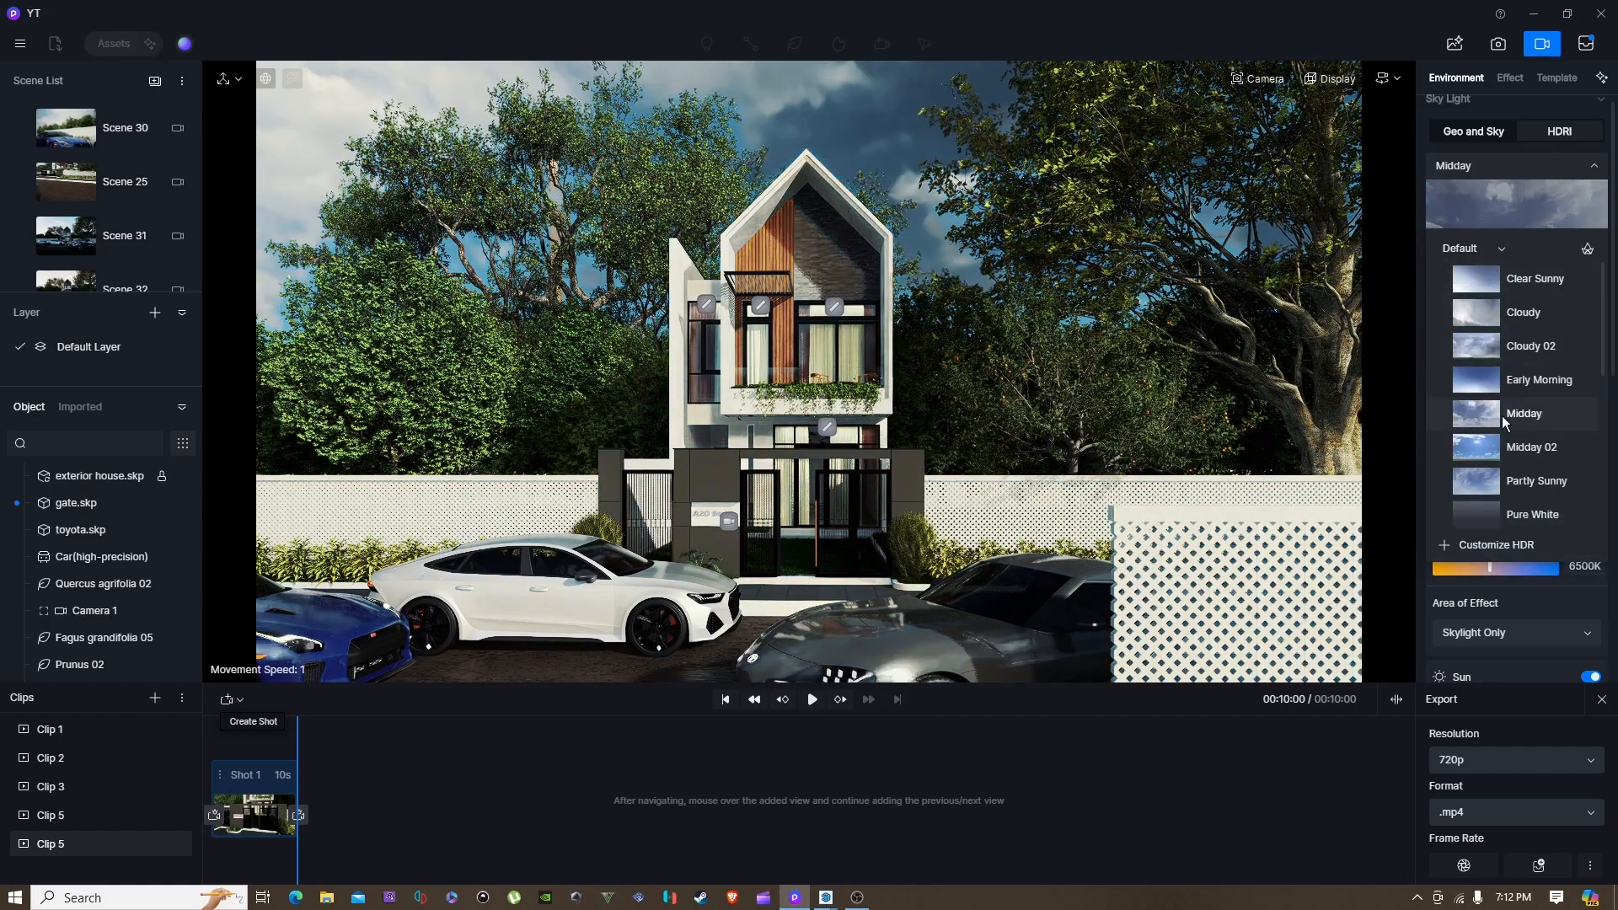
Step: Check the sun and weather settings, and replace the HDRI sky with Midday 02
{"action": "scroll", "coordinate": [1535, 402], "scroll_direction": "down", "scroll_amount": 3}
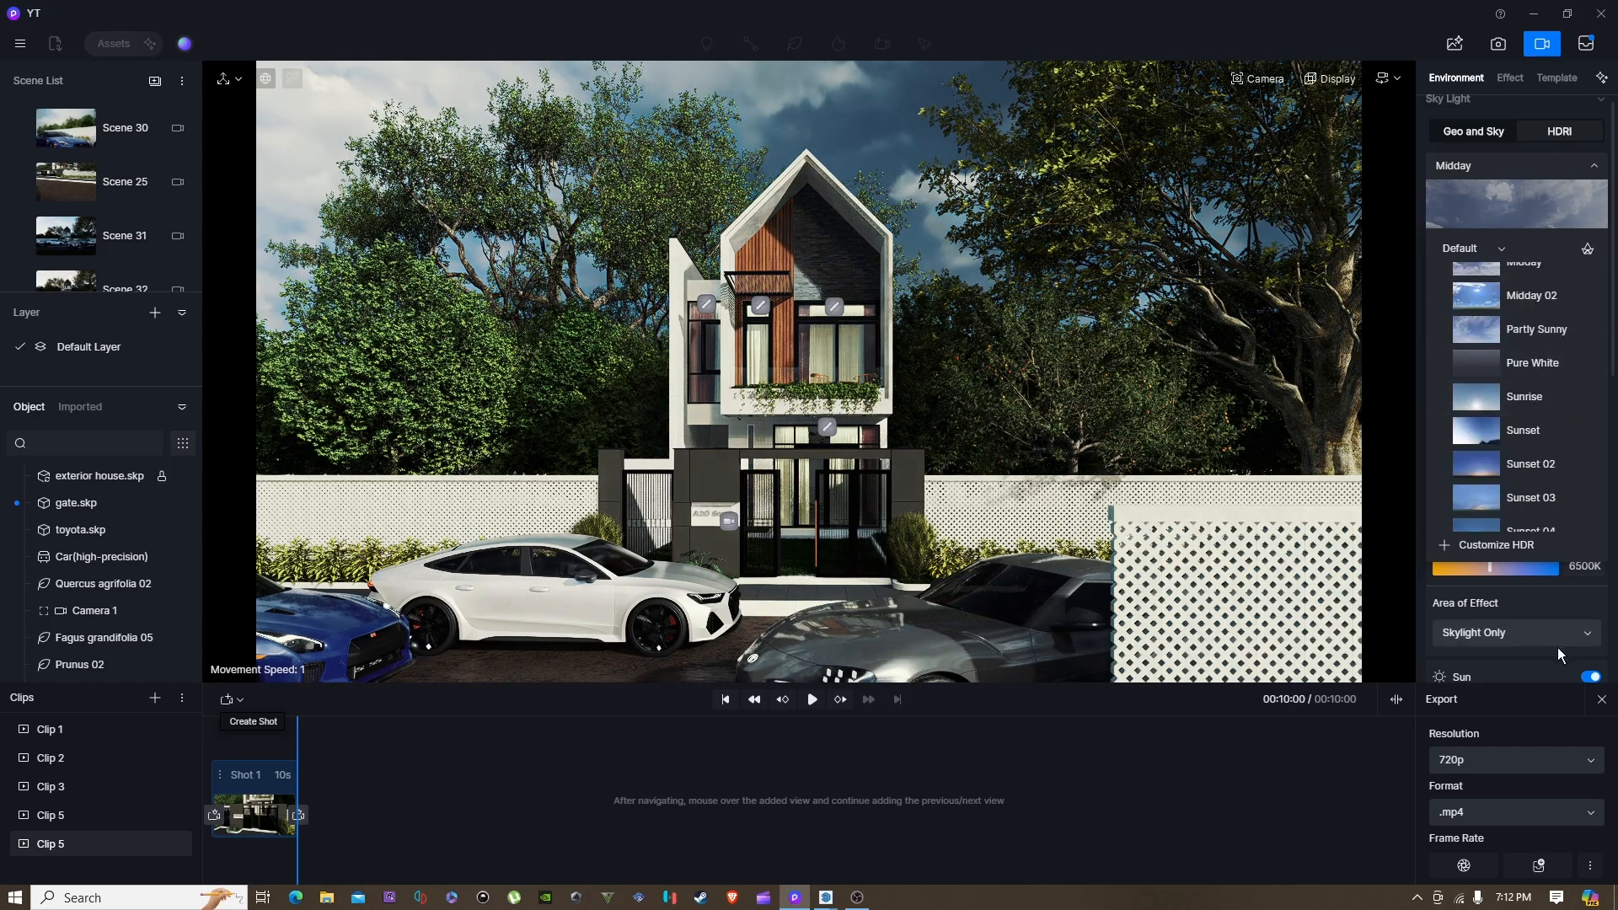
{"action": "scroll", "coordinate": [1551, 596], "scroll_direction": "down", "scroll_amount": 6}
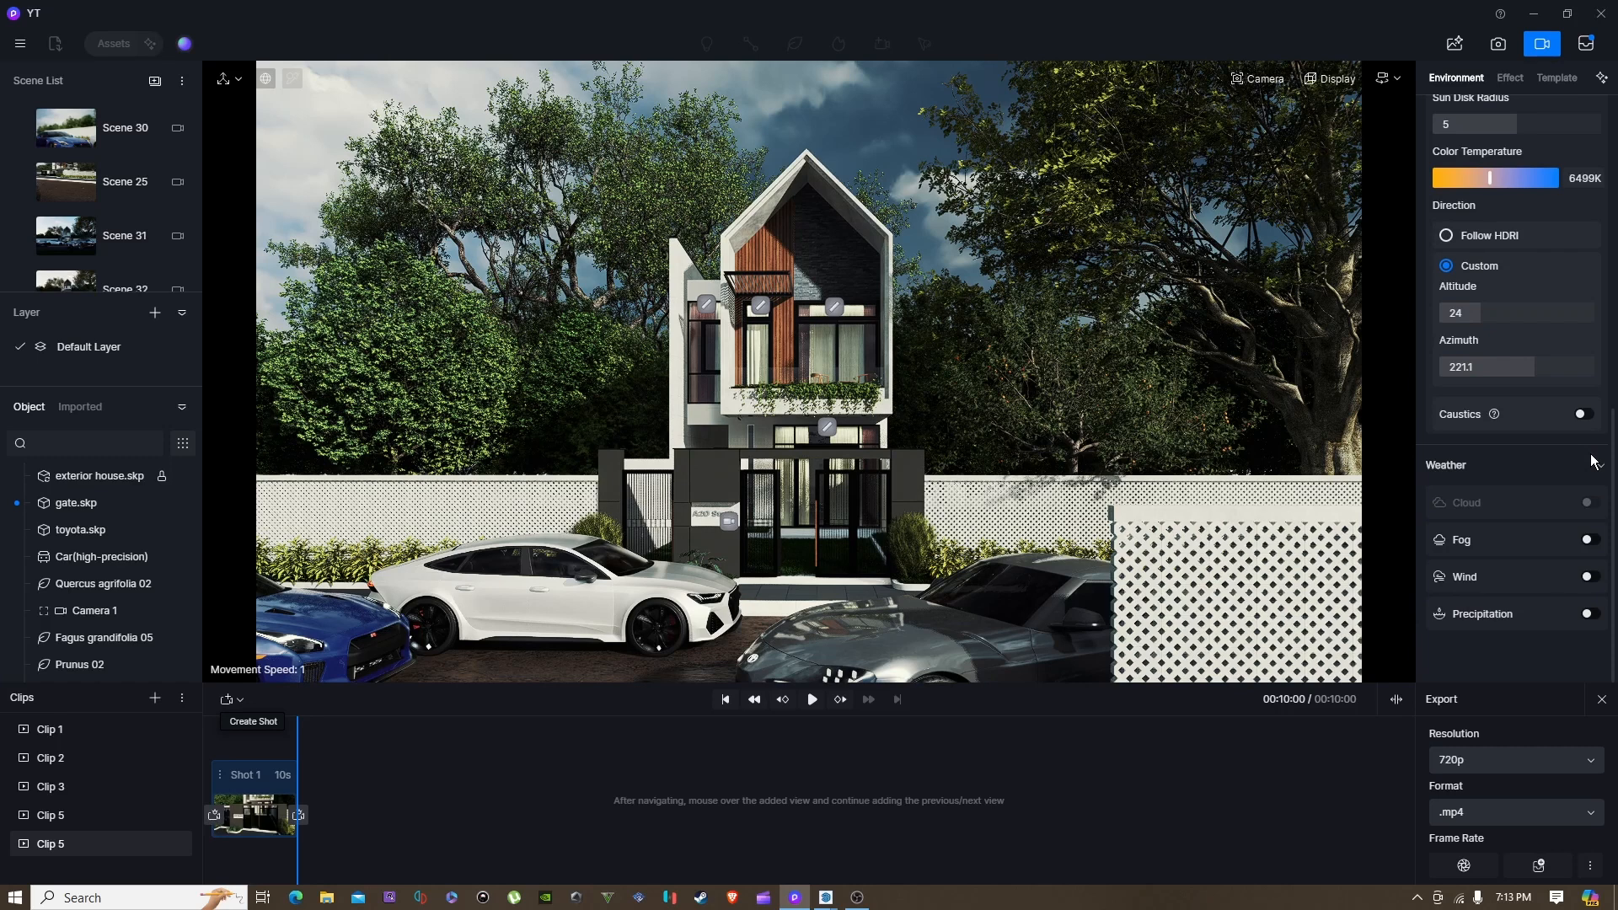
{"action": "scroll", "coordinate": [1594, 461], "scroll_direction": "up", "scroll_amount": 5}
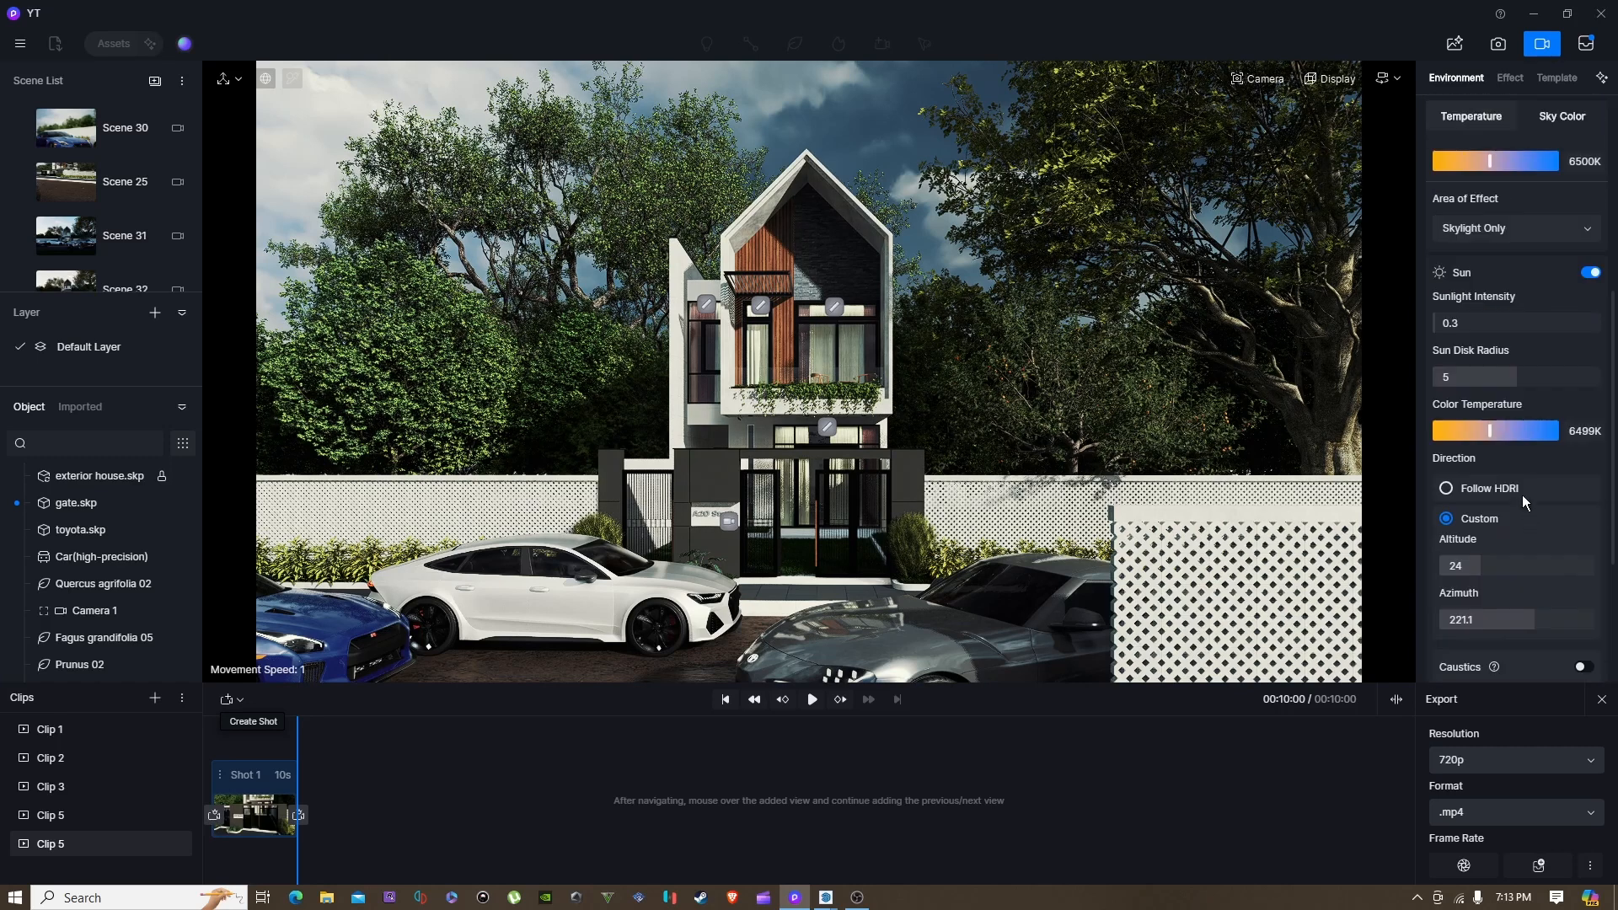
{"action": "scroll", "coordinate": [1524, 503], "scroll_direction": "up", "scroll_amount": 5}
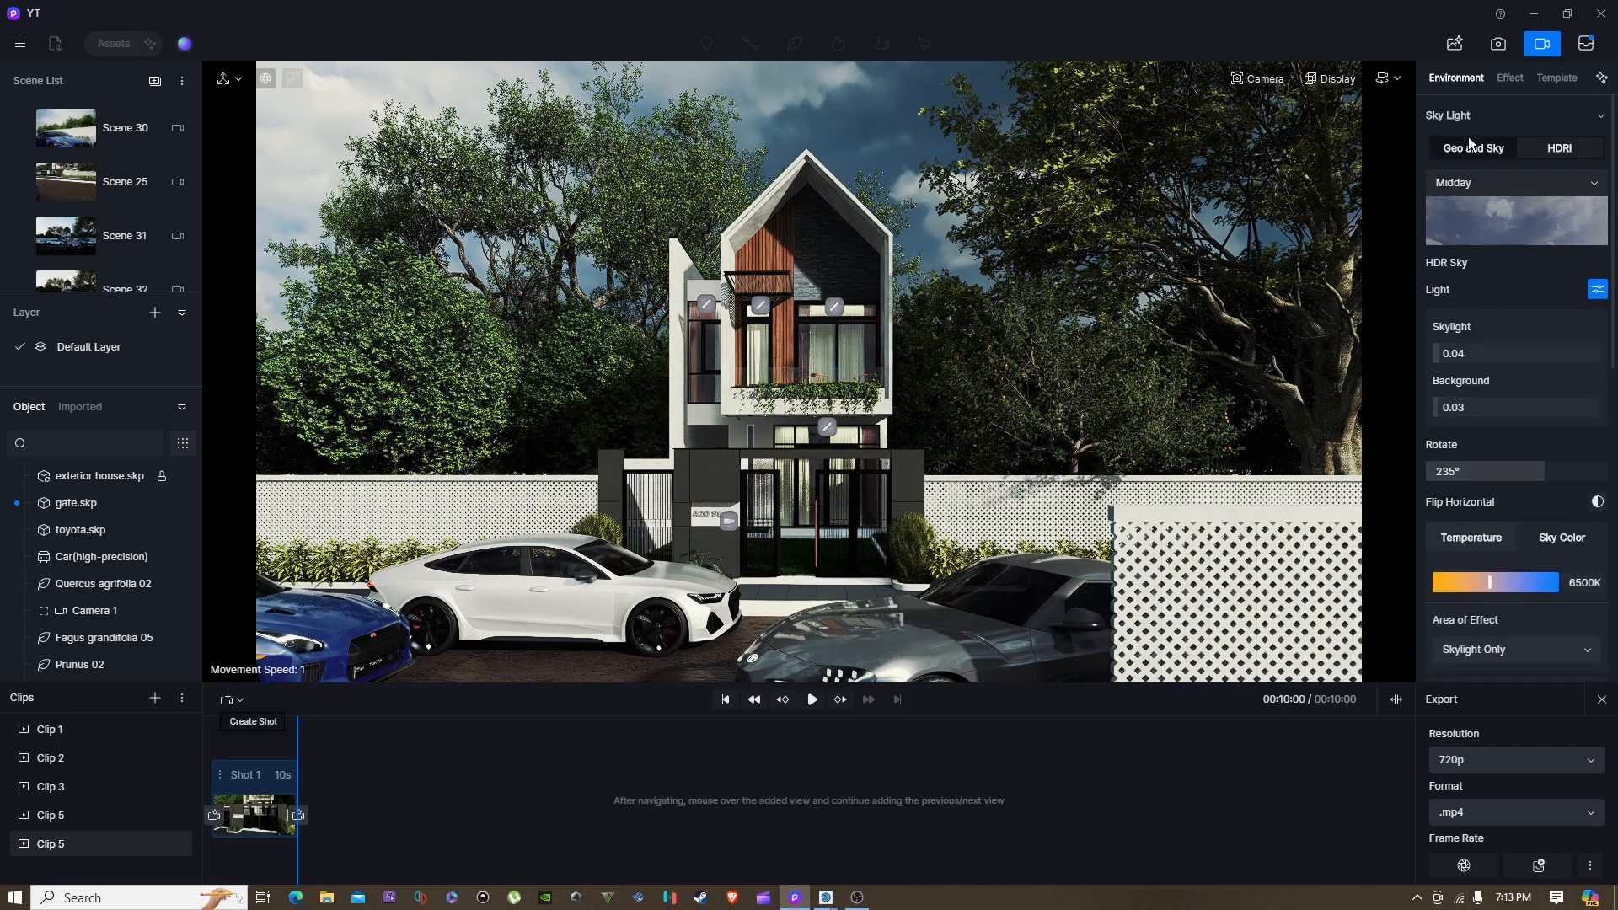
{"action": "left_click", "coordinate": [1593, 185]}
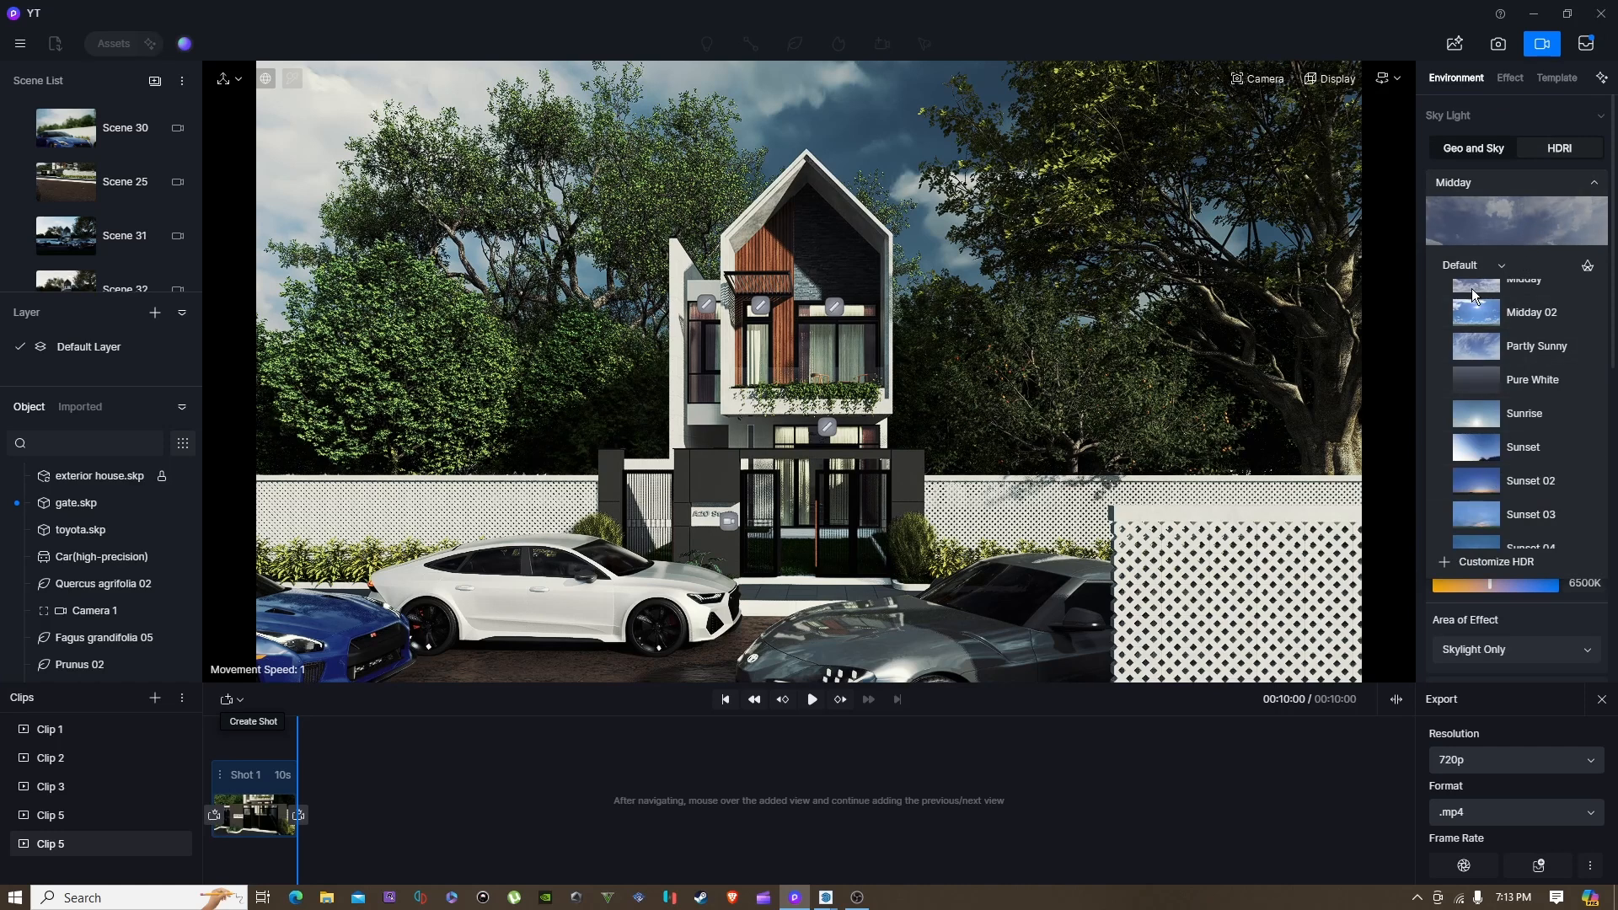
{"action": "left_click", "coordinate": [1486, 264]}
{"action": "left_click", "coordinate": [1479, 300]}
{"action": "left_click", "coordinate": [1500, 266]}
{"action": "left_click", "coordinate": [1491, 285]}
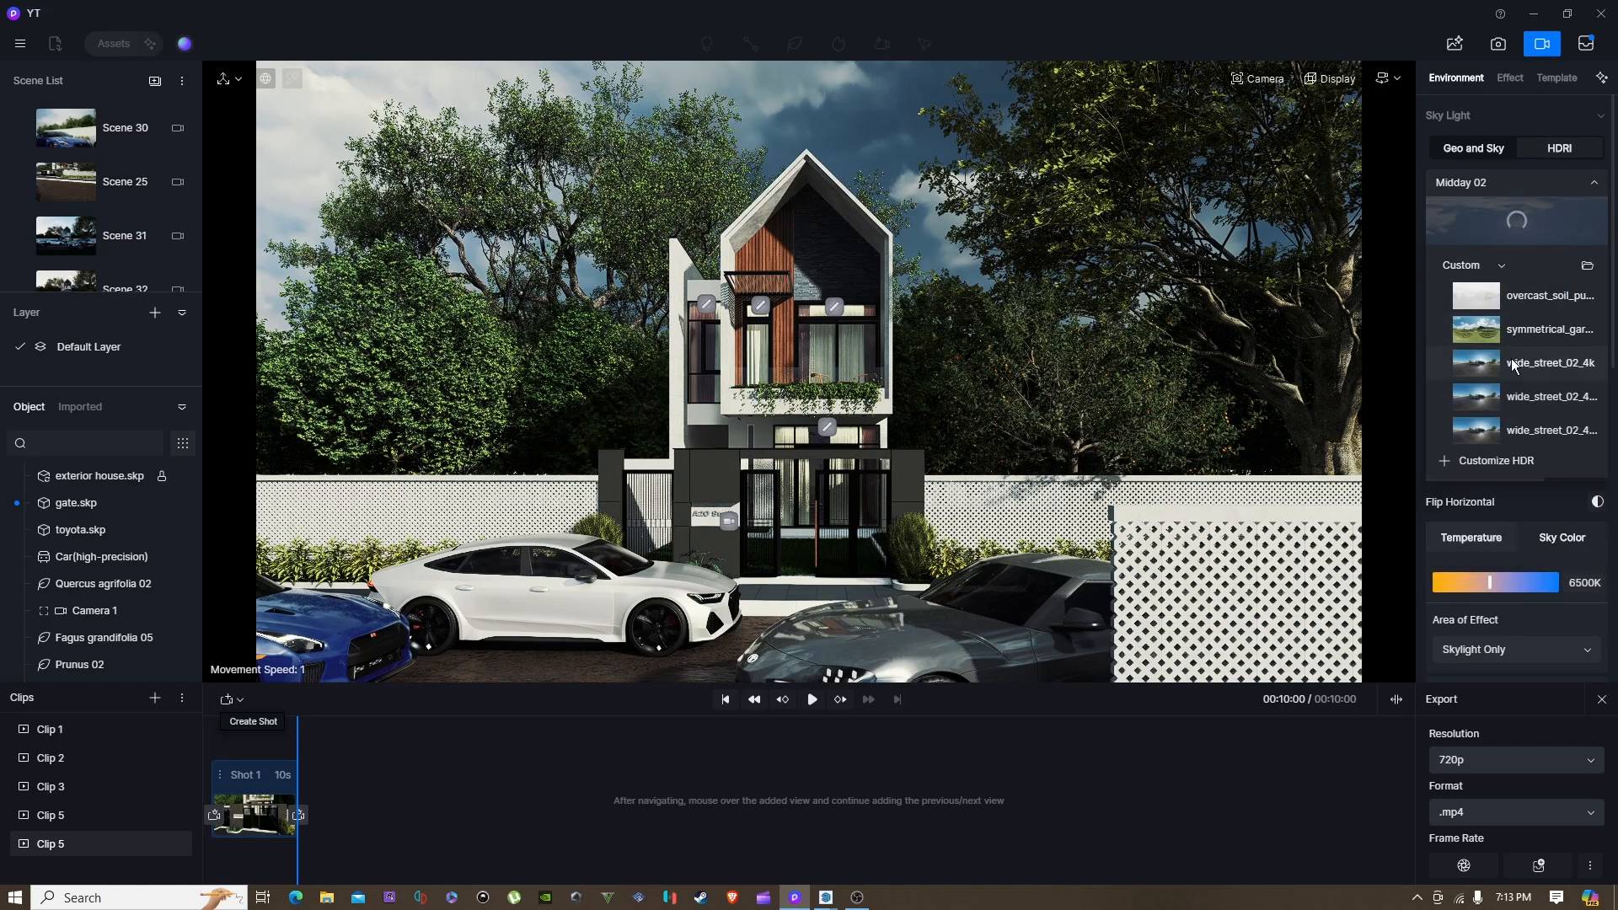
Step: Apply the custom symmetrical_garden_02_4k HDRI as the sky and check the remaining environment settings
{"action": "left_click", "coordinate": [1484, 265]}
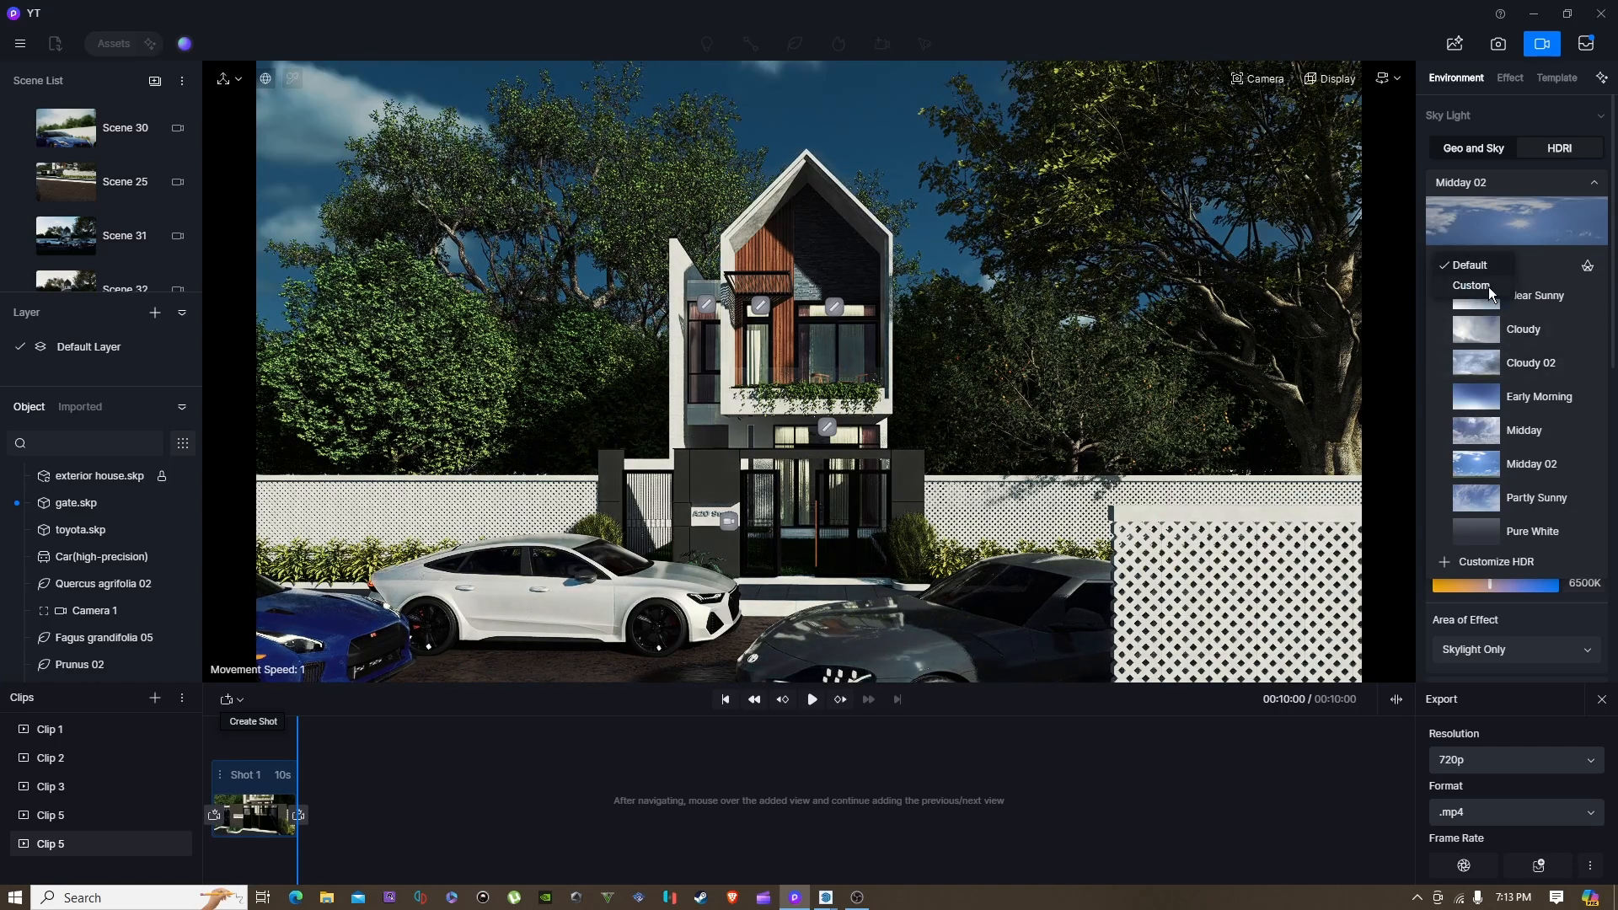
{"action": "left_click", "coordinate": [1488, 287]}
{"action": "left_click", "coordinate": [1506, 321]}
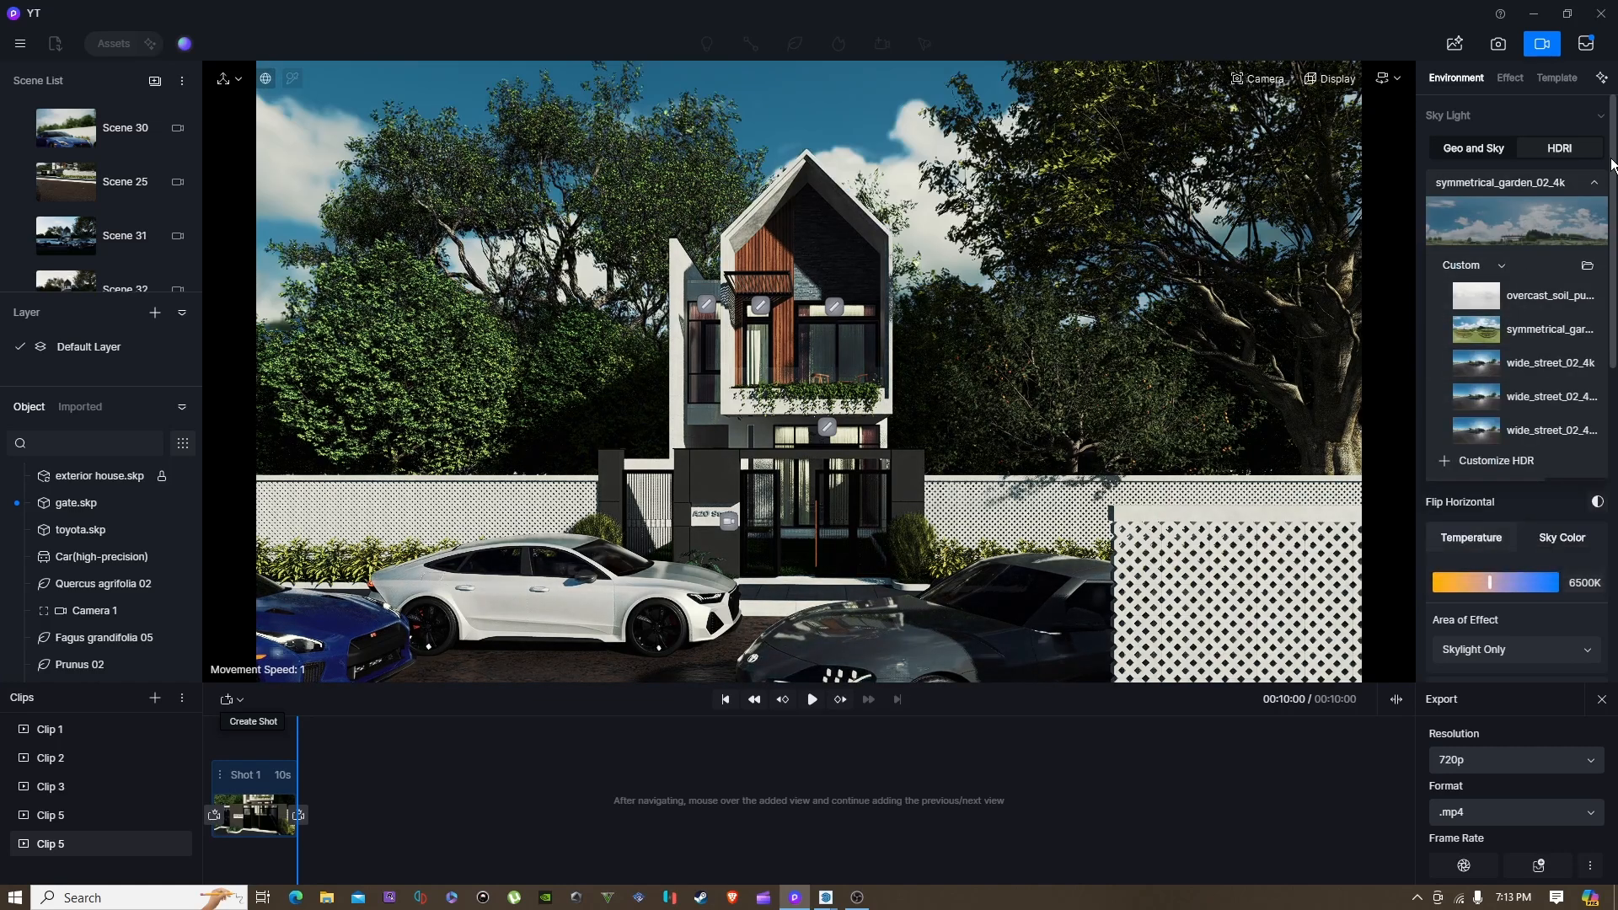
{"action": "scroll", "coordinate": [1518, 455], "scroll_direction": "down", "scroll_amount": 5}
{"action": "scroll", "coordinate": [1511, 520], "scroll_direction": "down", "scroll_amount": 3}
{"action": "scroll", "coordinate": [1508, 514], "scroll_direction": "up", "scroll_amount": 6}
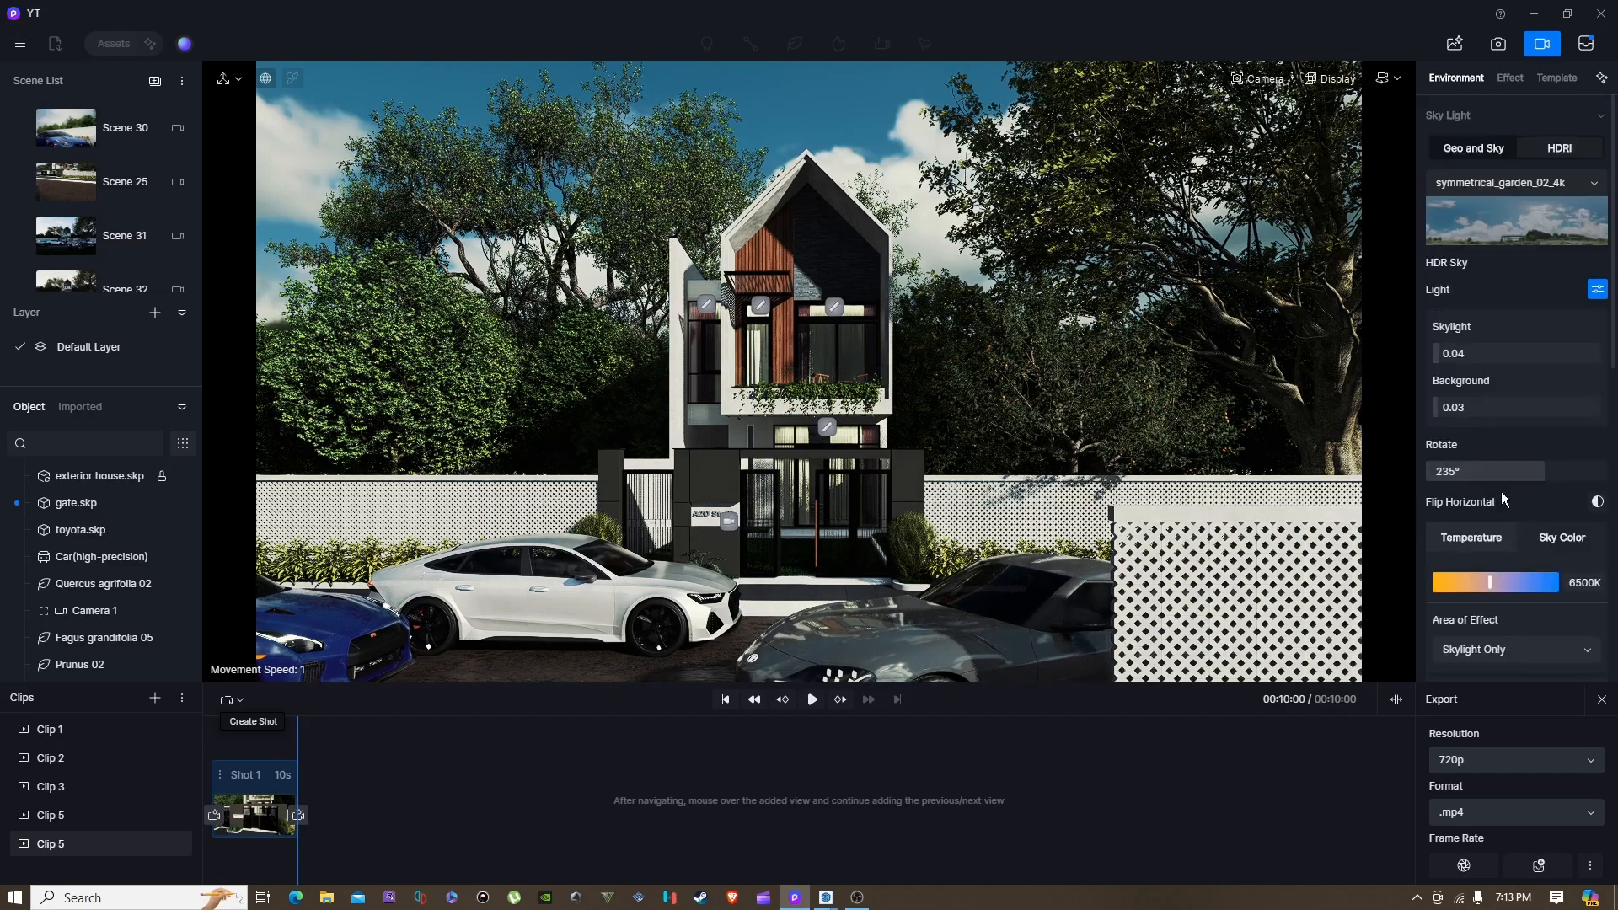
Step: Switch the sky light to Geo and Sky and set the sun's time to 05:50 AM
{"action": "left_click", "coordinate": [1468, 152]}
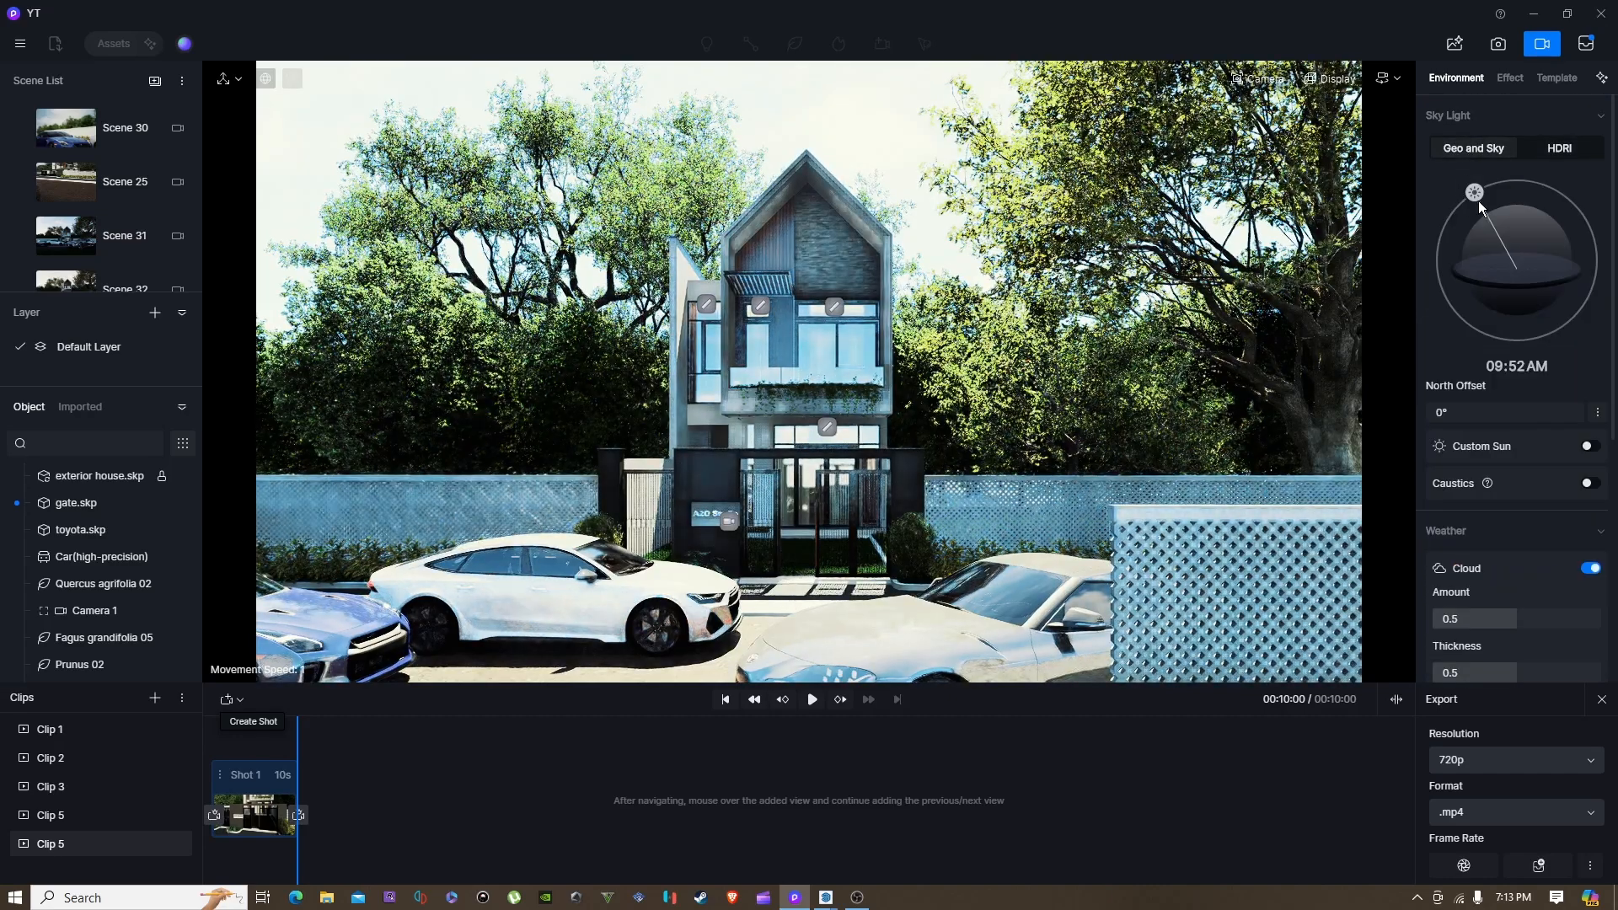
{"action": "left_click_drag", "start_coordinate": [1439, 222], "coordinate": [1444, 264]}
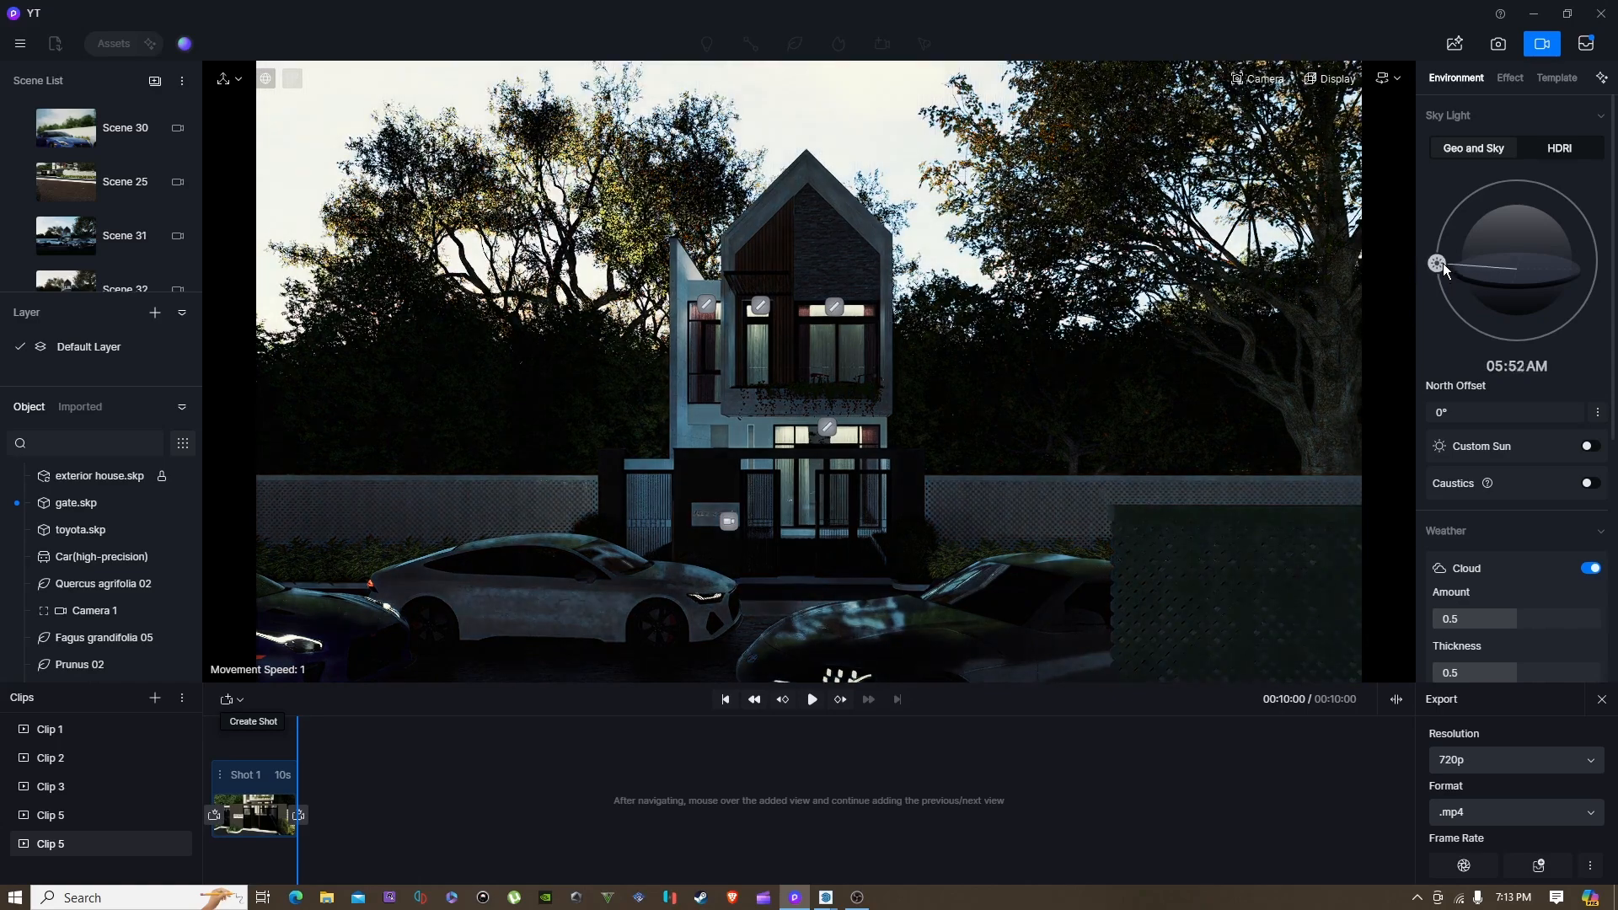
{"action": "scroll", "coordinate": [1559, 484], "scroll_direction": "down", "scroll_amount": 5}
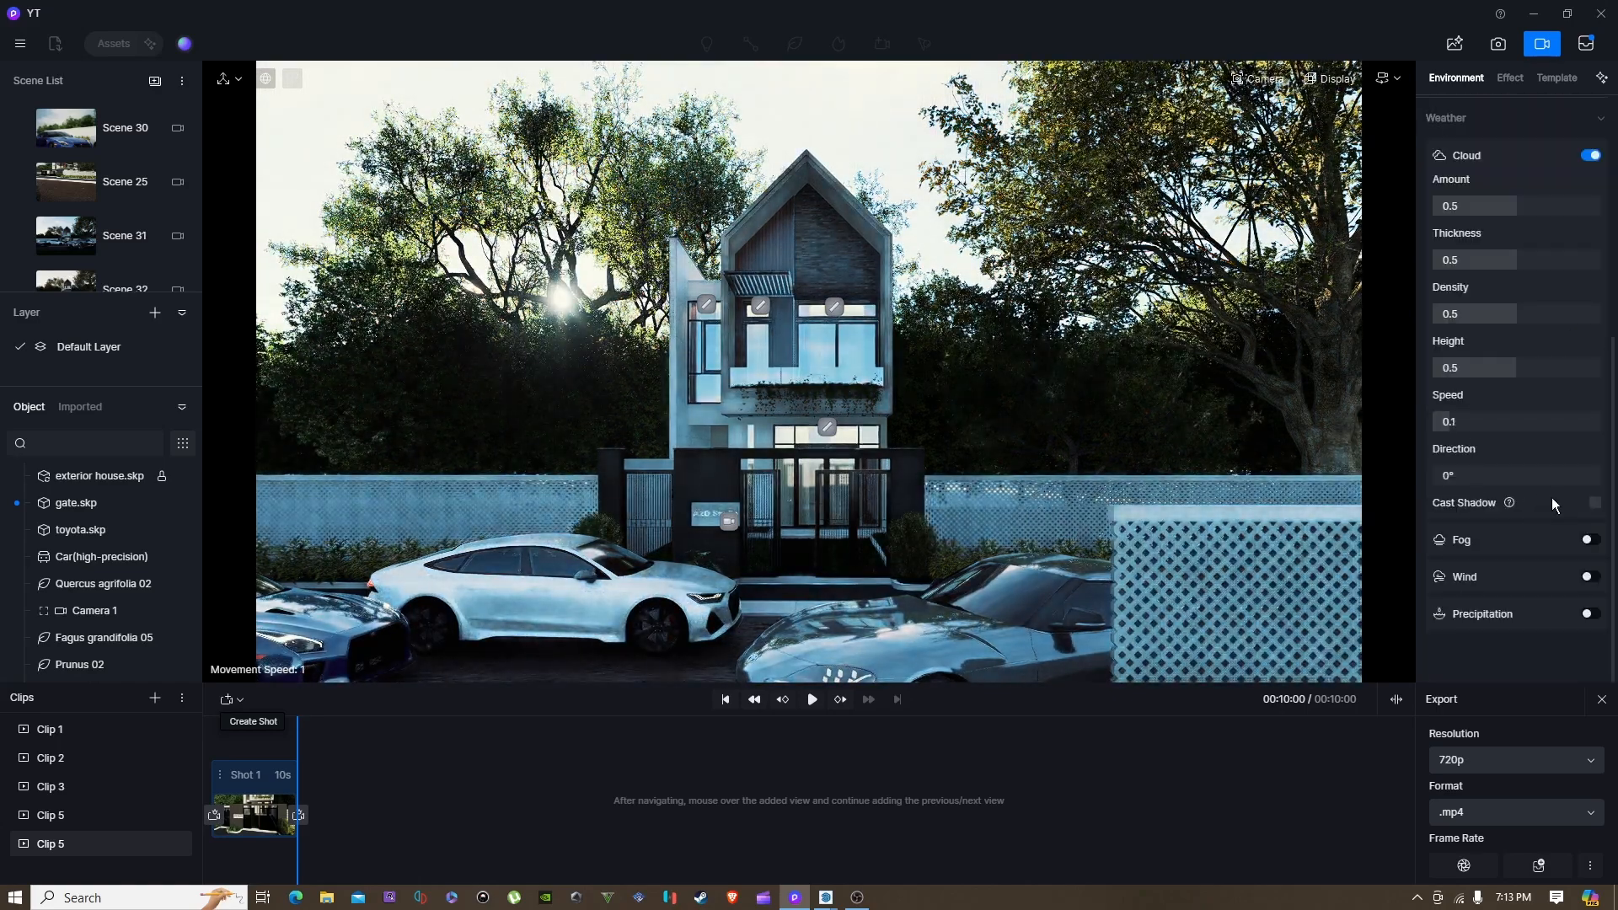
{"action": "scroll", "coordinate": [1551, 537], "scroll_direction": "up", "scroll_amount": 3}
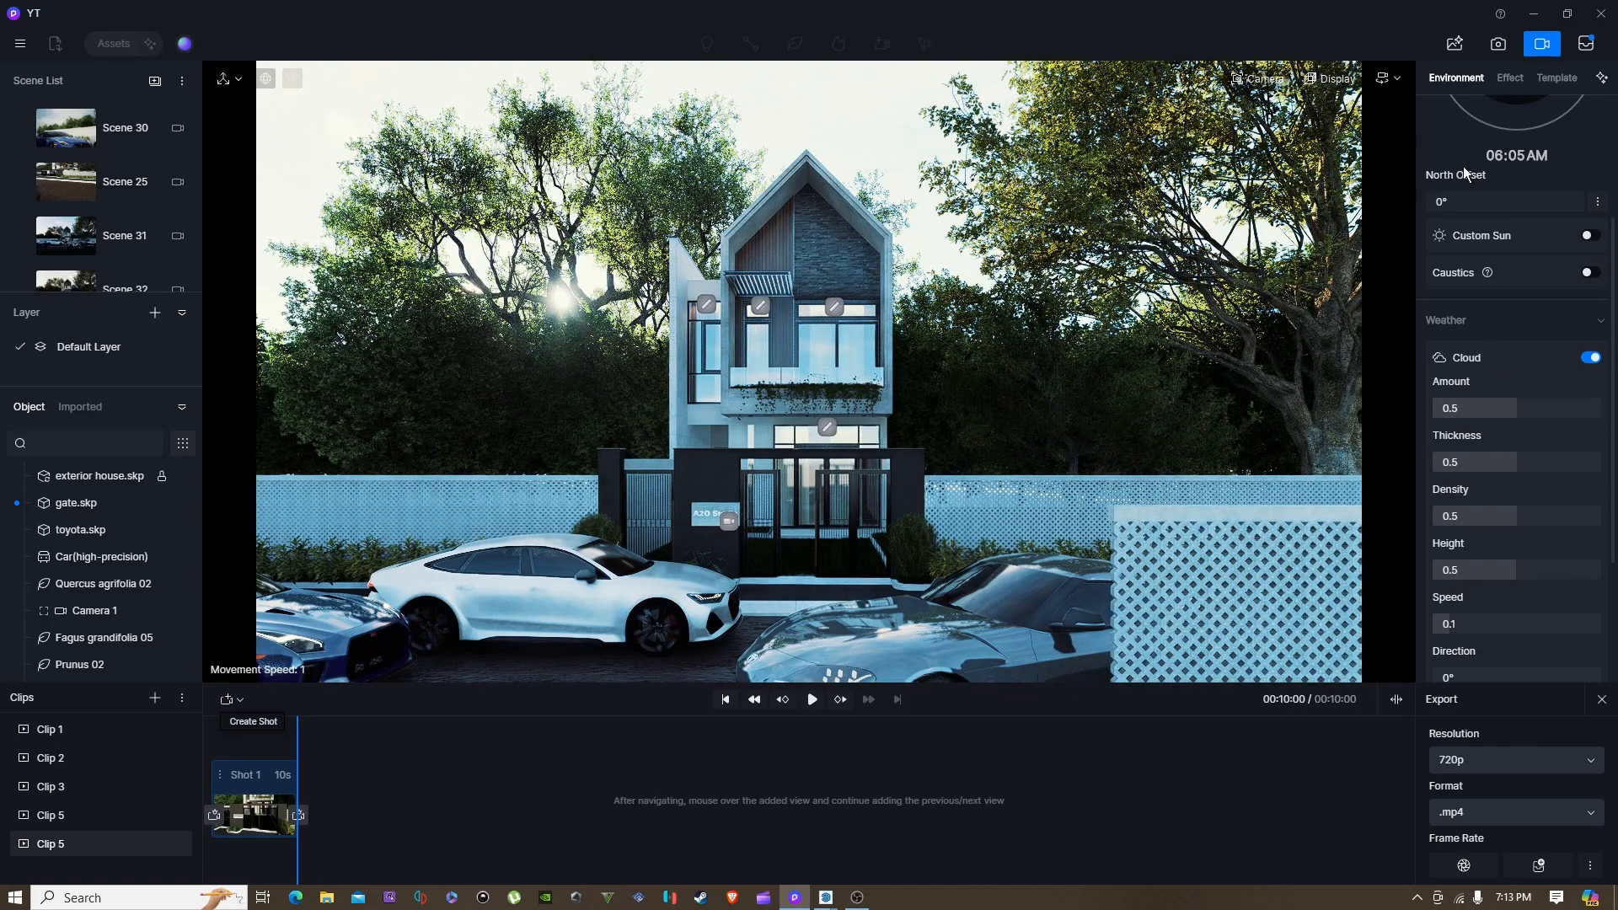
{"action": "scroll", "coordinate": [1467, 173], "scroll_direction": "up", "scroll_amount": 3}
{"action": "mouse_move", "coordinate": [1448, 257]}
{"action": "left_mouse_down"}
{"action": "mouse_move", "coordinate": [1527, 179]}
{"action": "mouse_move", "coordinate": [1585, 209]}
{"action": "mouse_move", "coordinate": [1603, 254]}
{"action": "mouse_move", "coordinate": [1524, 177]}
{"action": "mouse_move", "coordinate": [1441, 256]}
{"action": "left_mouse_up"}
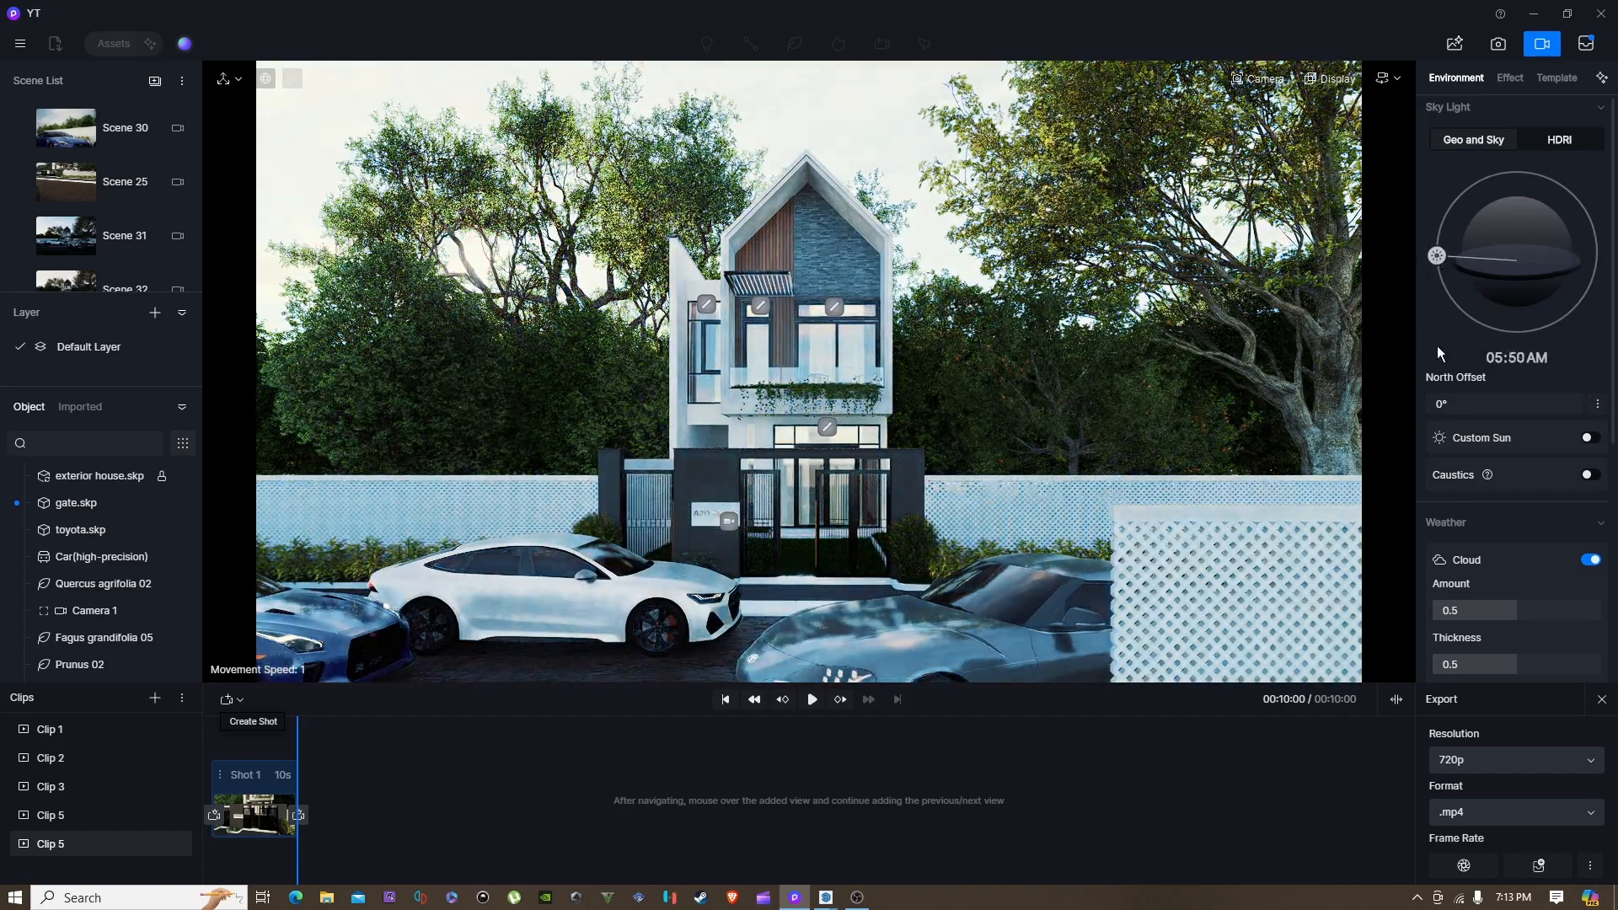
Step: Tilt the camera up to show more sky above the house, and set the cloud speed to 0
{"action": "right_click_drag", "start_coordinate": [1339, 497], "coordinate": [1342, 401]}
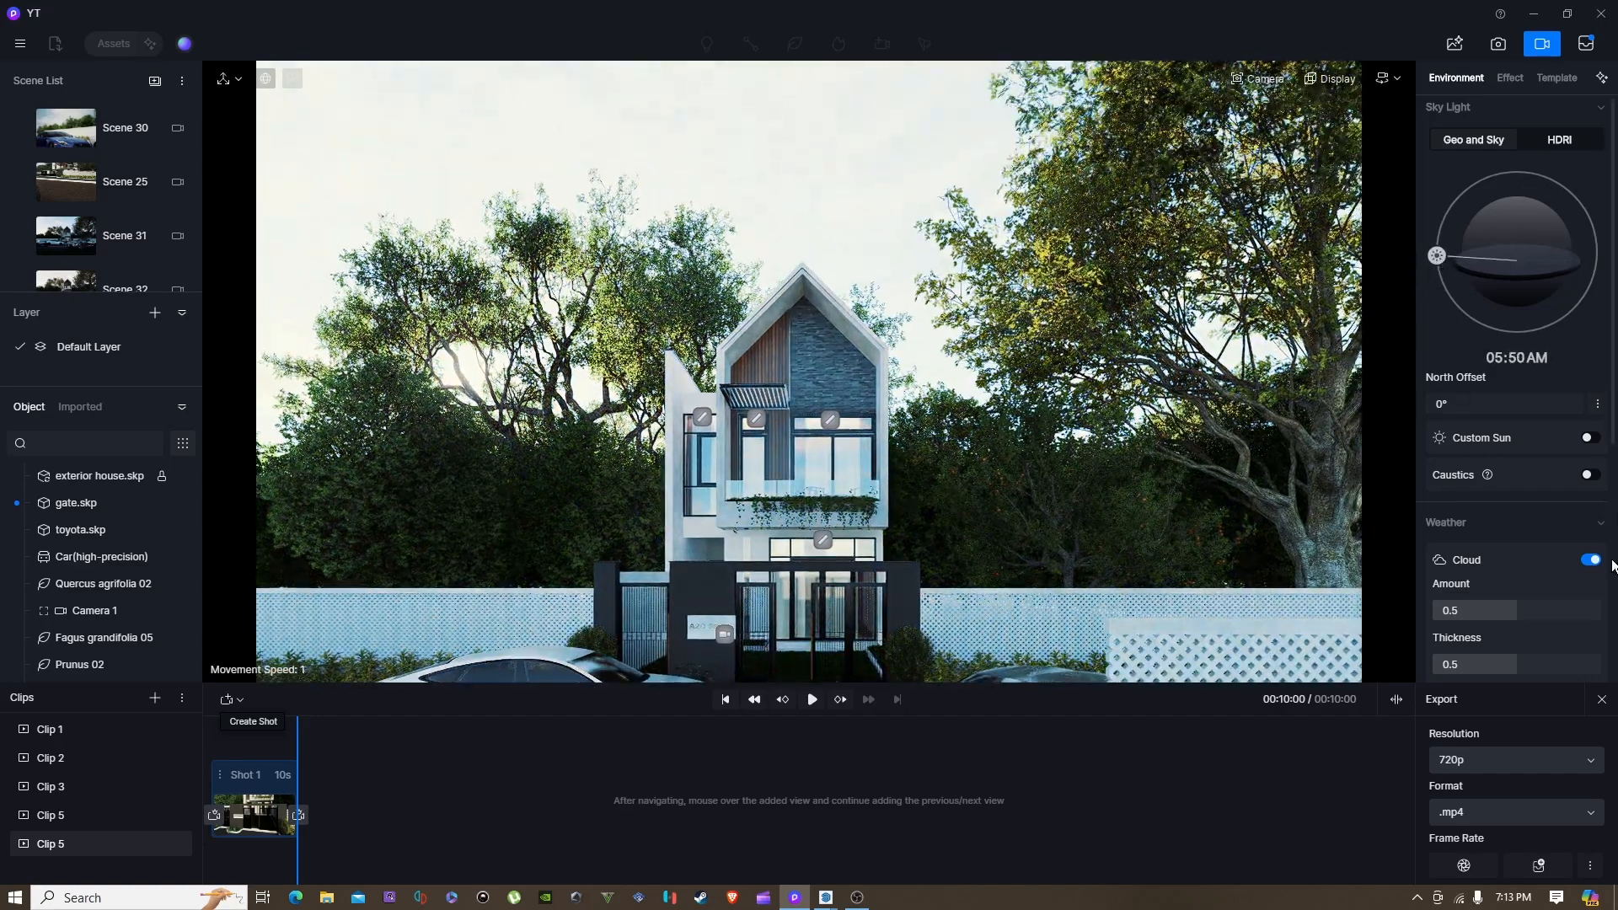
{"action": "scroll", "coordinate": [1517, 581], "scroll_direction": "down", "scroll_amount": 2}
{"action": "scroll", "coordinate": [1538, 492], "scroll_direction": "down", "scroll_amount": 1}
{"action": "left_click_drag", "start_coordinate": [1454, 525], "coordinate": [1349, 521]}
Step: Apply the Exterior-Cloudy environment preset from the third page of Studio's D5 Curated presets and close Studio
{"action": "left_click", "coordinate": [185, 44]}
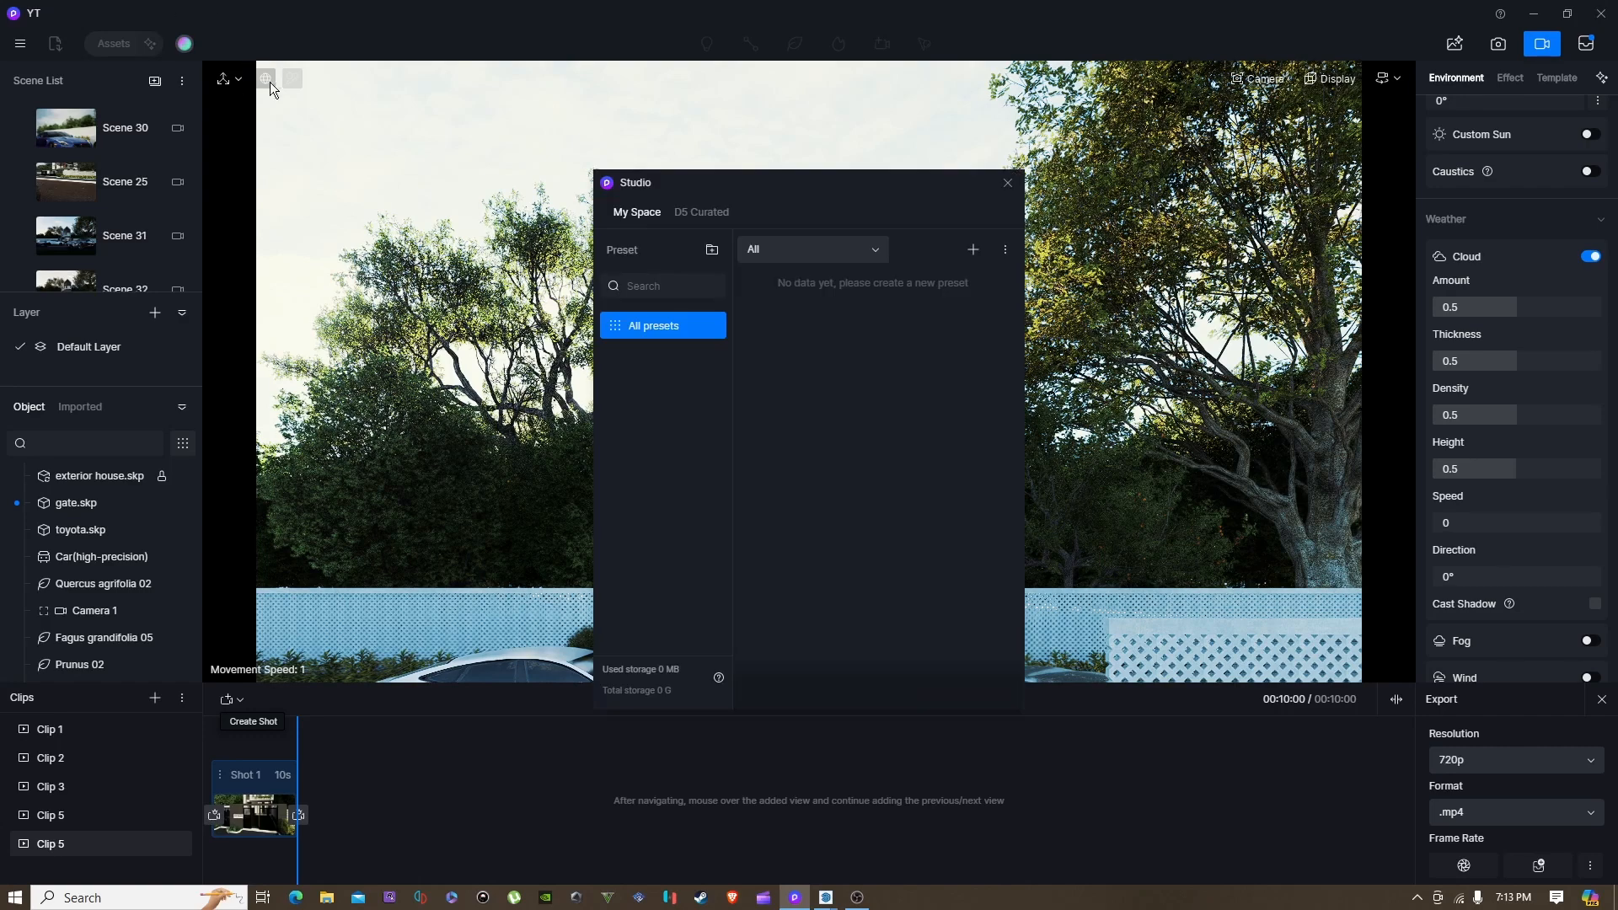
{"action": "left_click", "coordinate": [725, 214]}
{"action": "left_click_drag", "start_coordinate": [779, 195], "coordinate": [193, 168]}
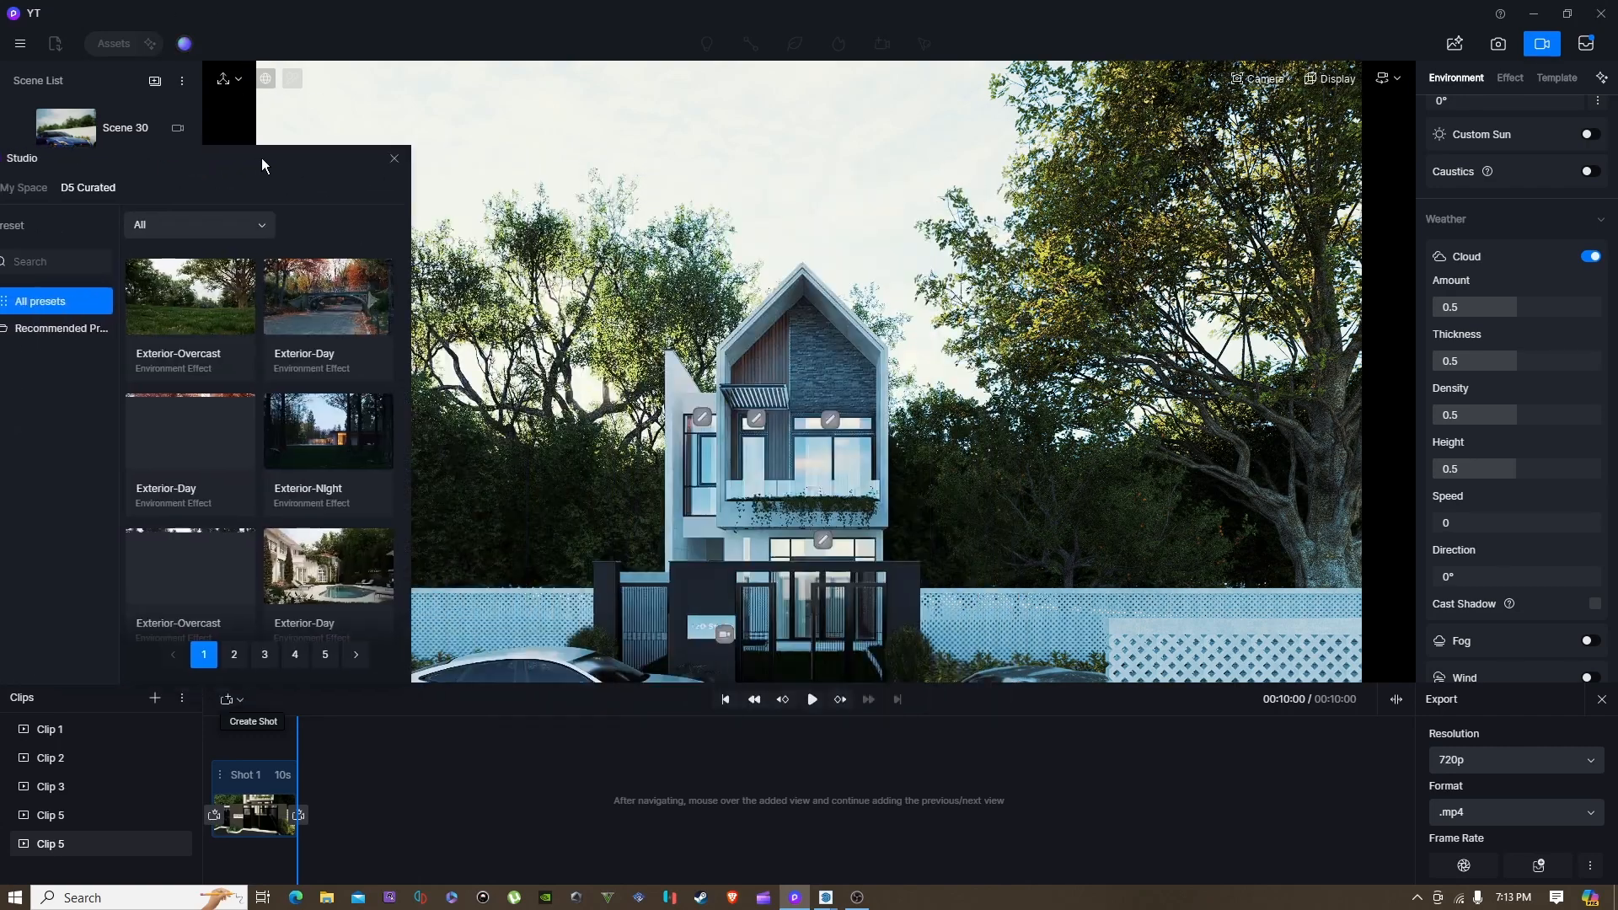
{"action": "scroll", "coordinate": [210, 381], "scroll_direction": "down", "scroll_amount": 3}
{"action": "scroll", "coordinate": [210, 381], "scroll_direction": "down", "scroll_amount": 5}
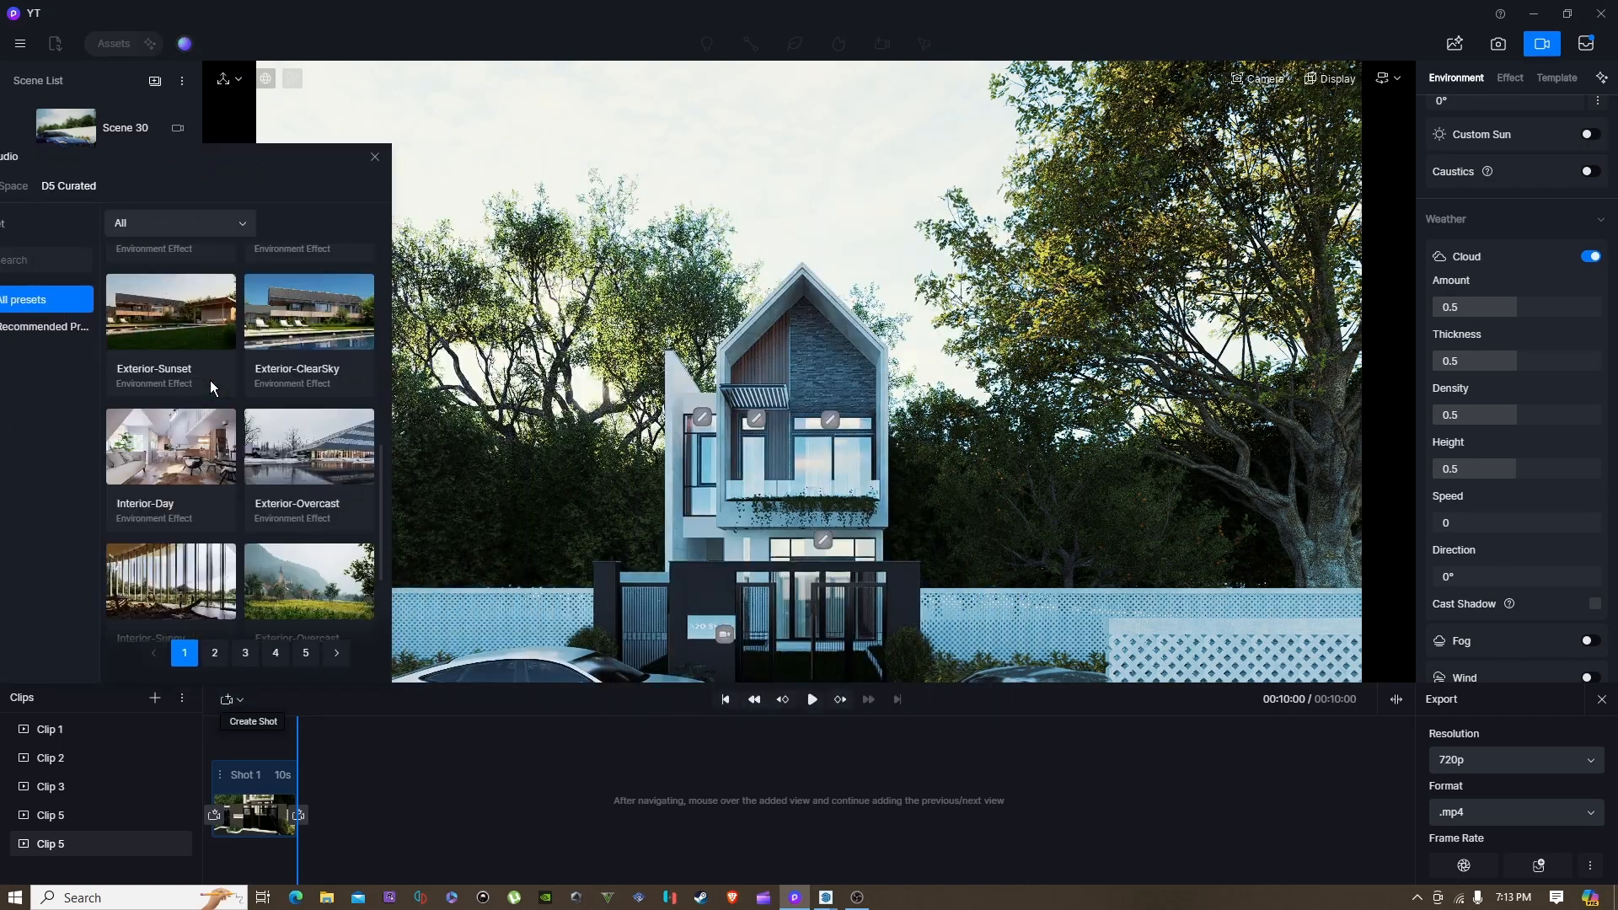
{"action": "left_click", "coordinate": [245, 654]}
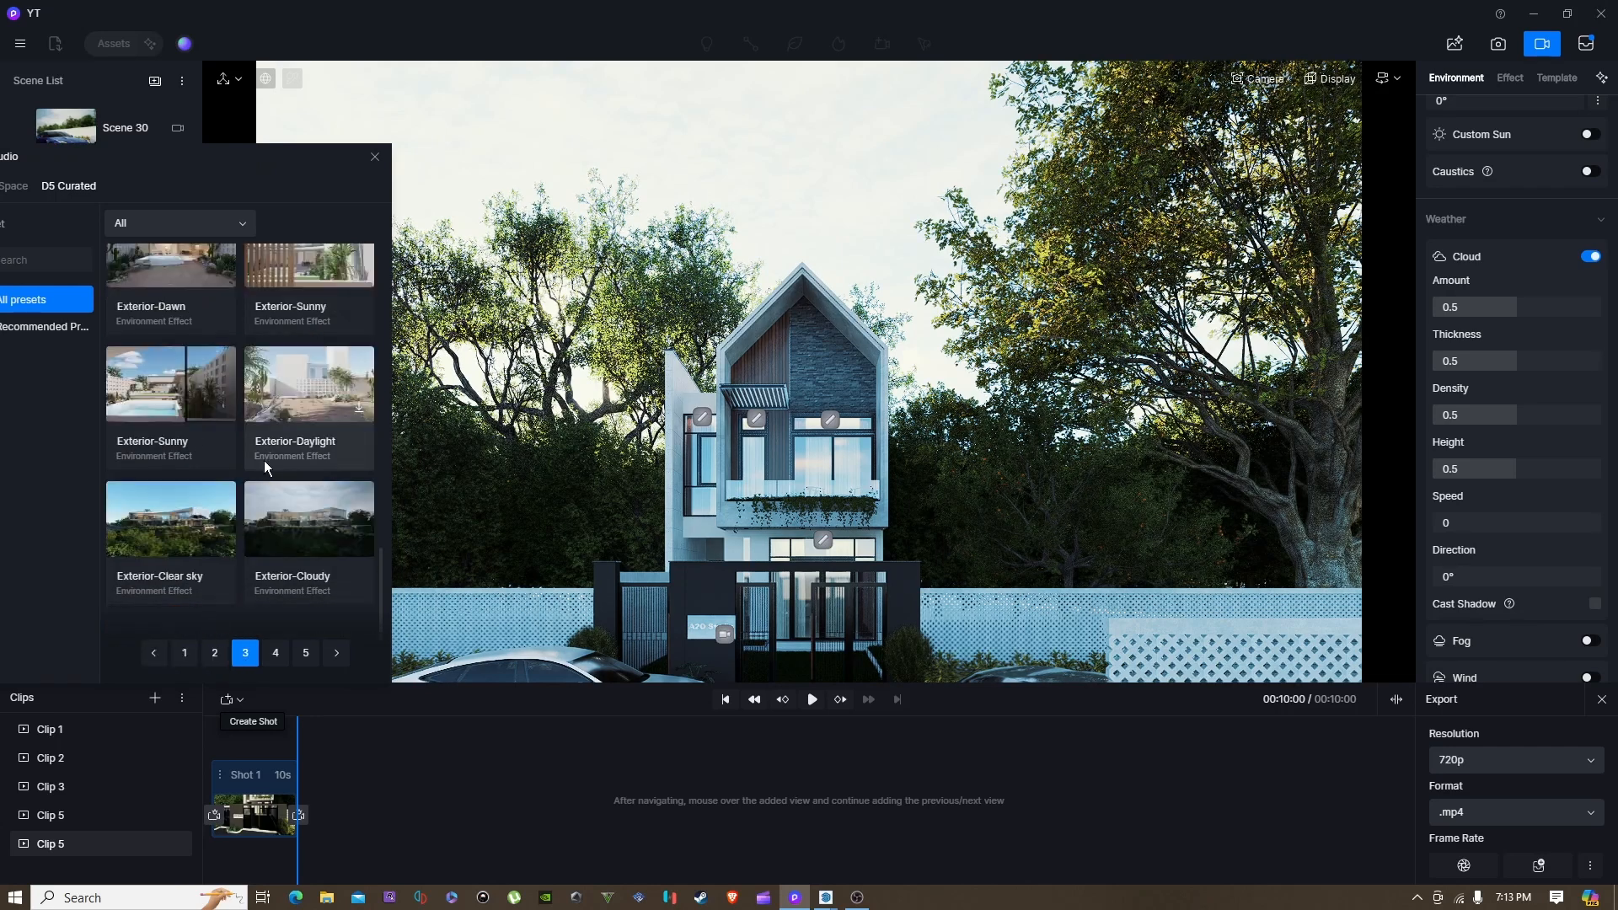
{"action": "left_click", "coordinate": [310, 525]}
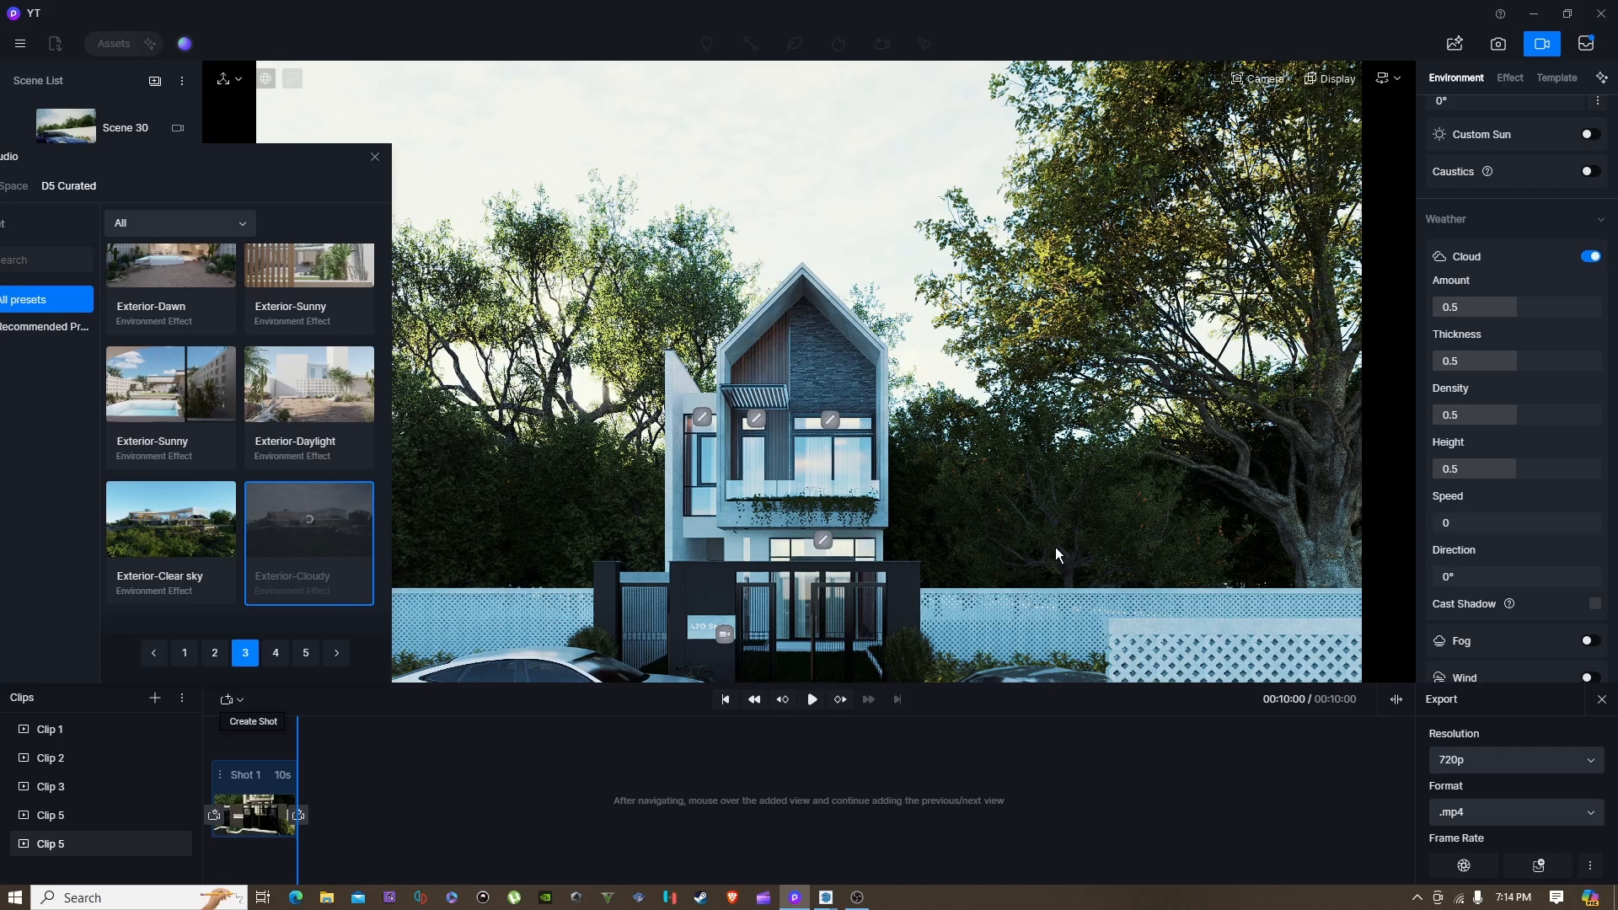
{"action": "left_click", "coordinate": [381, 153]}
Step: Apply the Exterior-Cloudy environment preset with the tree-lined path thumbnail from D5 Curated presets and close Studio
{"action": "scroll", "coordinate": [1501, 405], "scroll_direction": "down", "scroll_amount": 4}
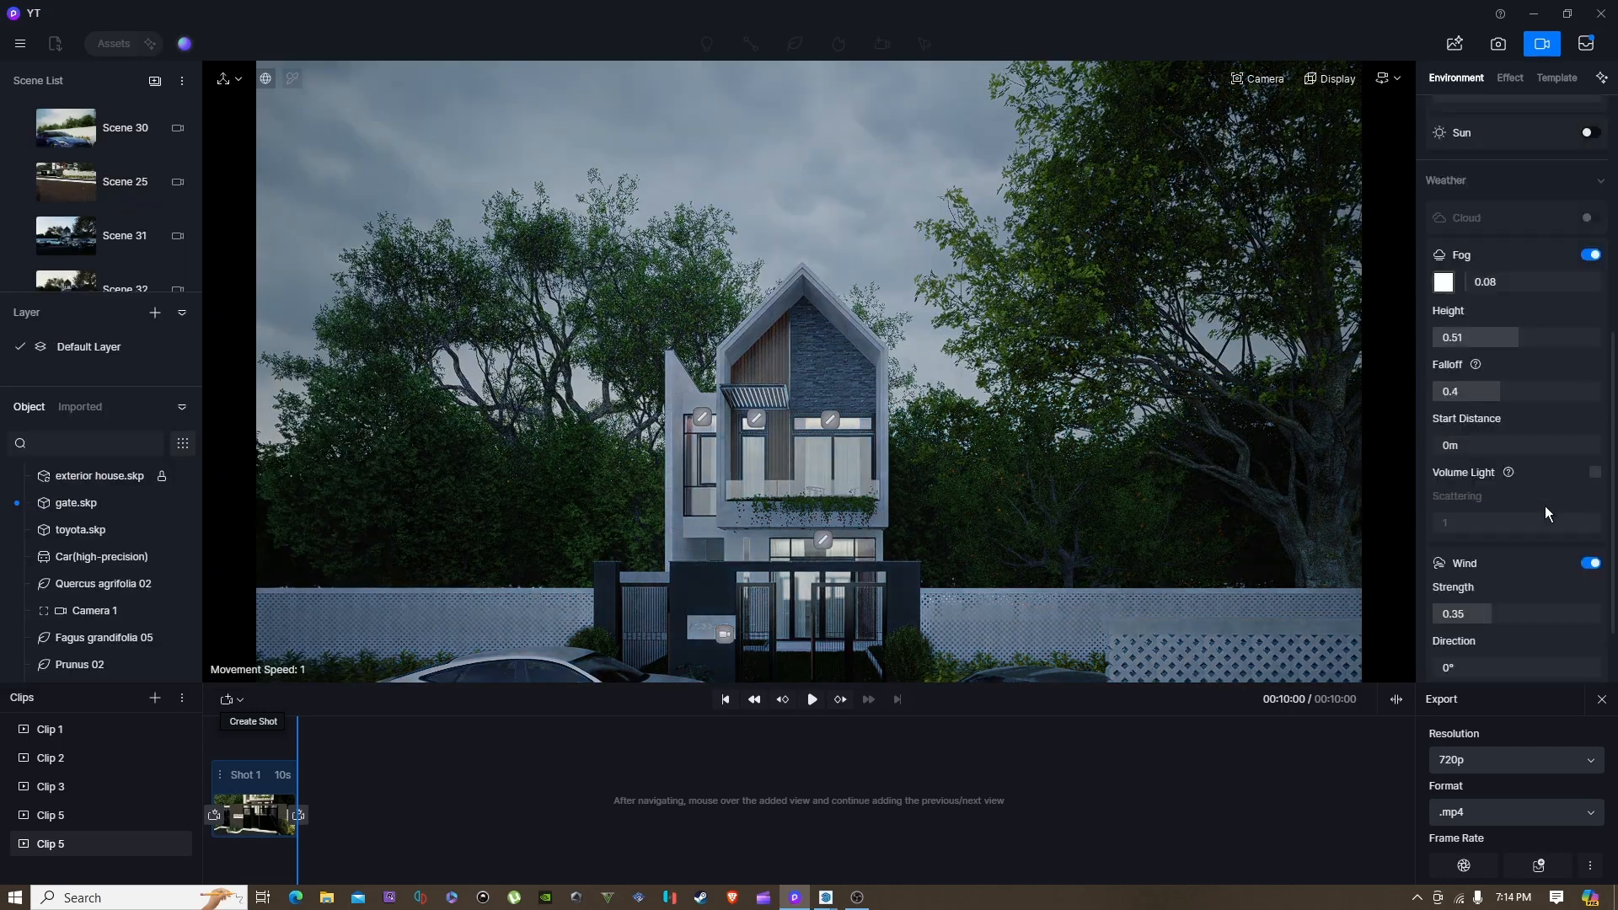
{"action": "scroll", "coordinate": [1482, 491], "scroll_direction": "up", "scroll_amount": 2}
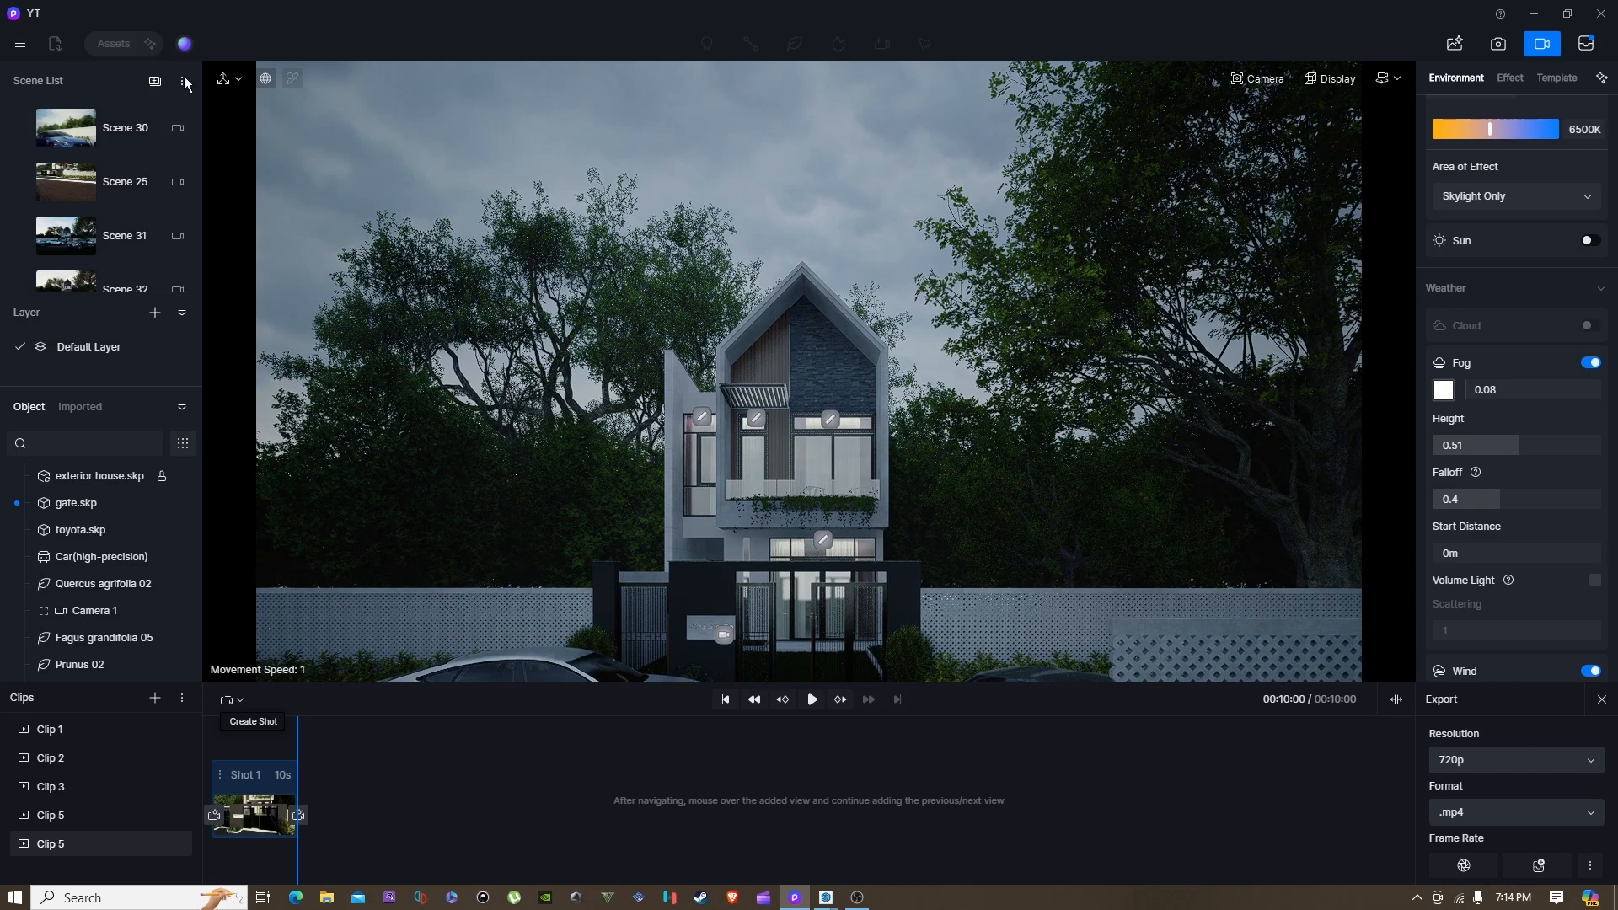
{"action": "scroll", "coordinate": [1508, 337], "scroll_direction": "up", "scroll_amount": 3}
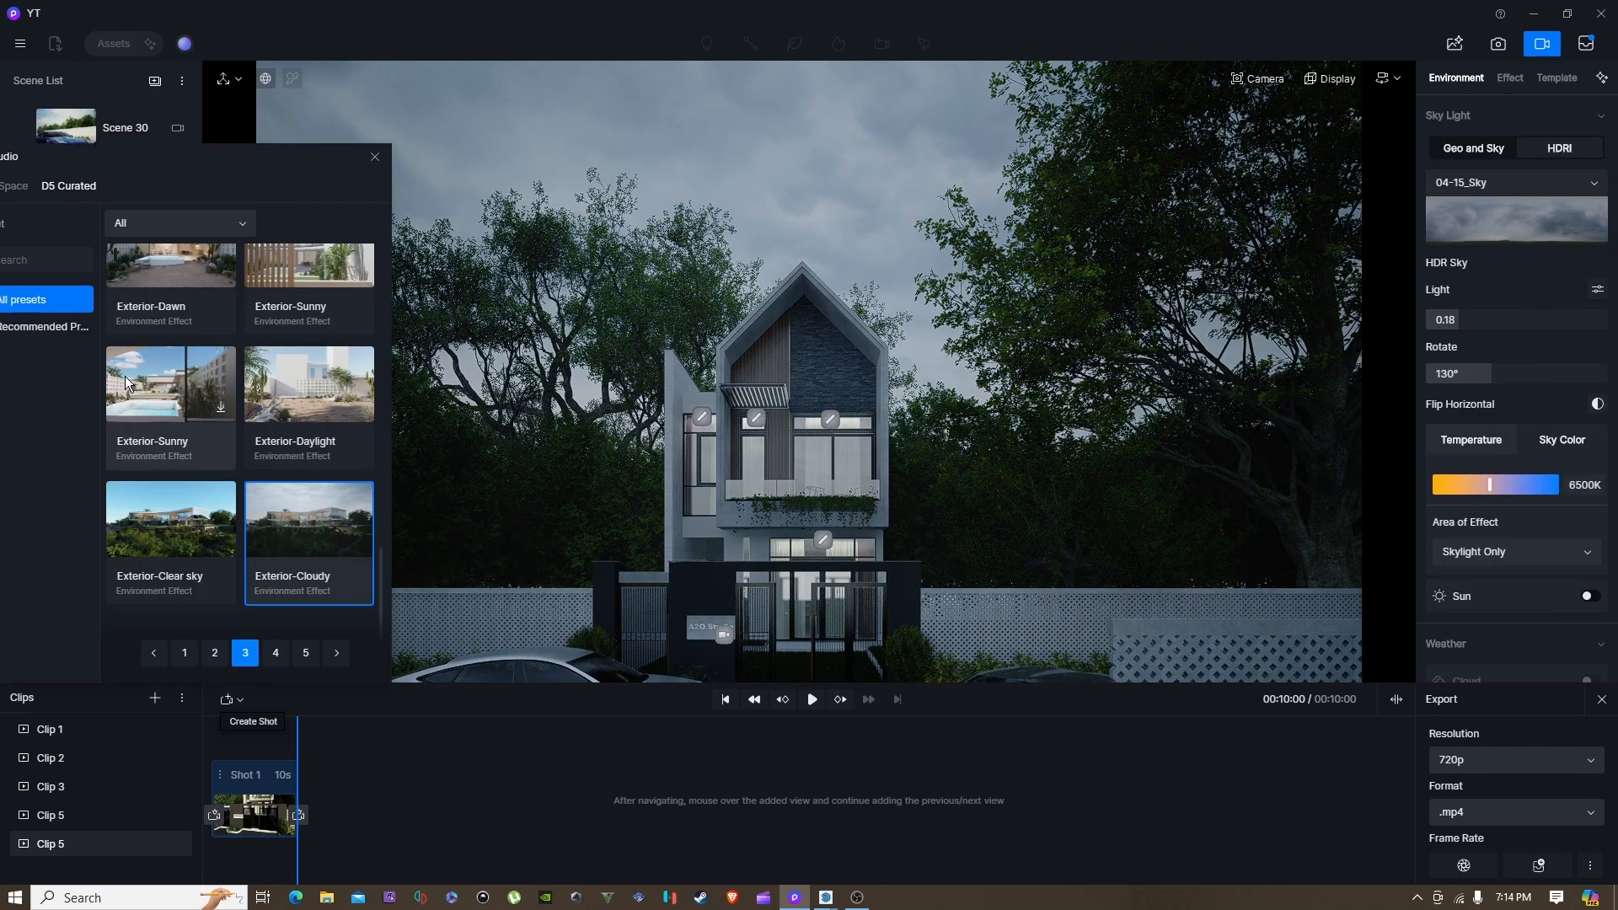
{"action": "scroll", "coordinate": [317, 504], "scroll_direction": "down", "scroll_amount": 5}
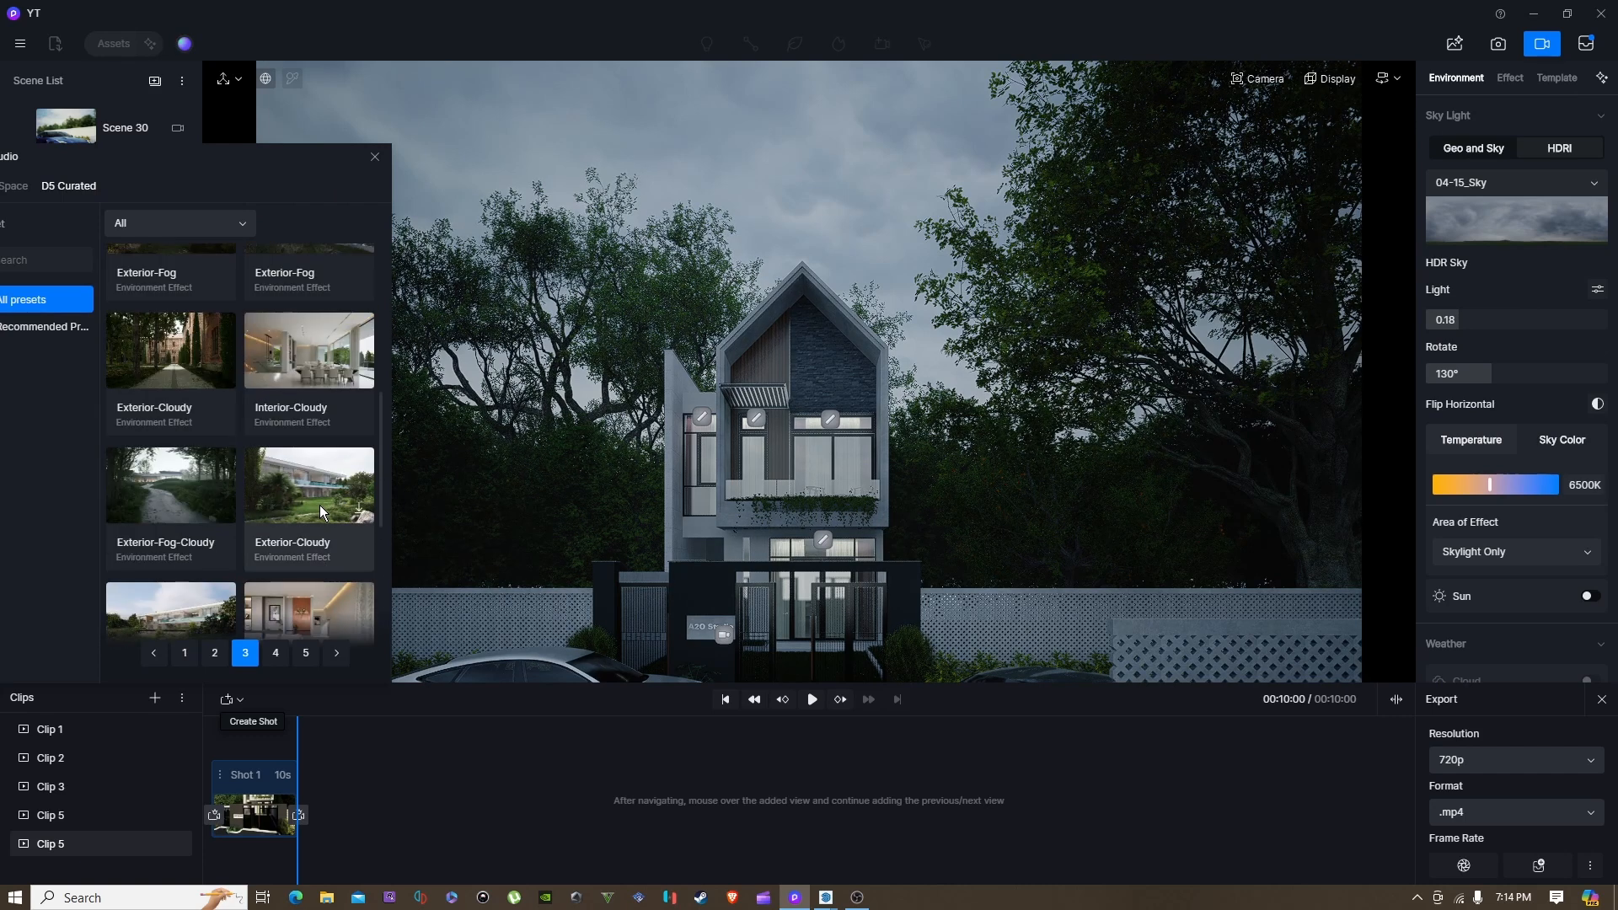
{"action": "left_click", "coordinate": [204, 366]}
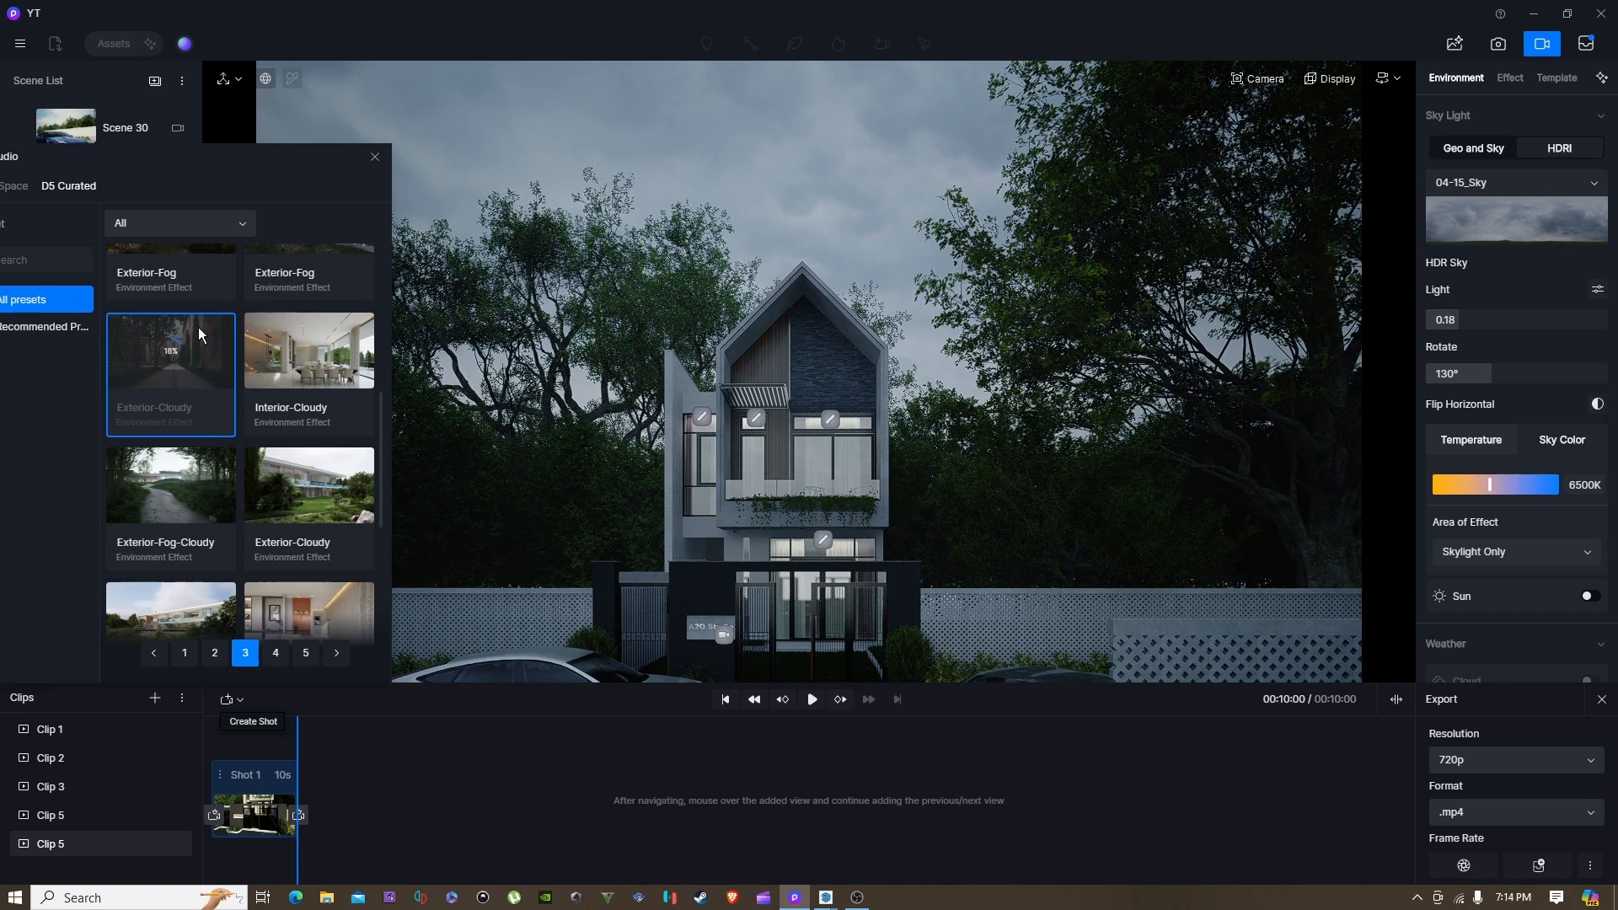
{"action": "left_click", "coordinate": [381, 155]}
Step: Switch the sky light to Geo and Sky and set the sun's time to 05:23 AM
{"action": "left_click", "coordinate": [1491, 152]}
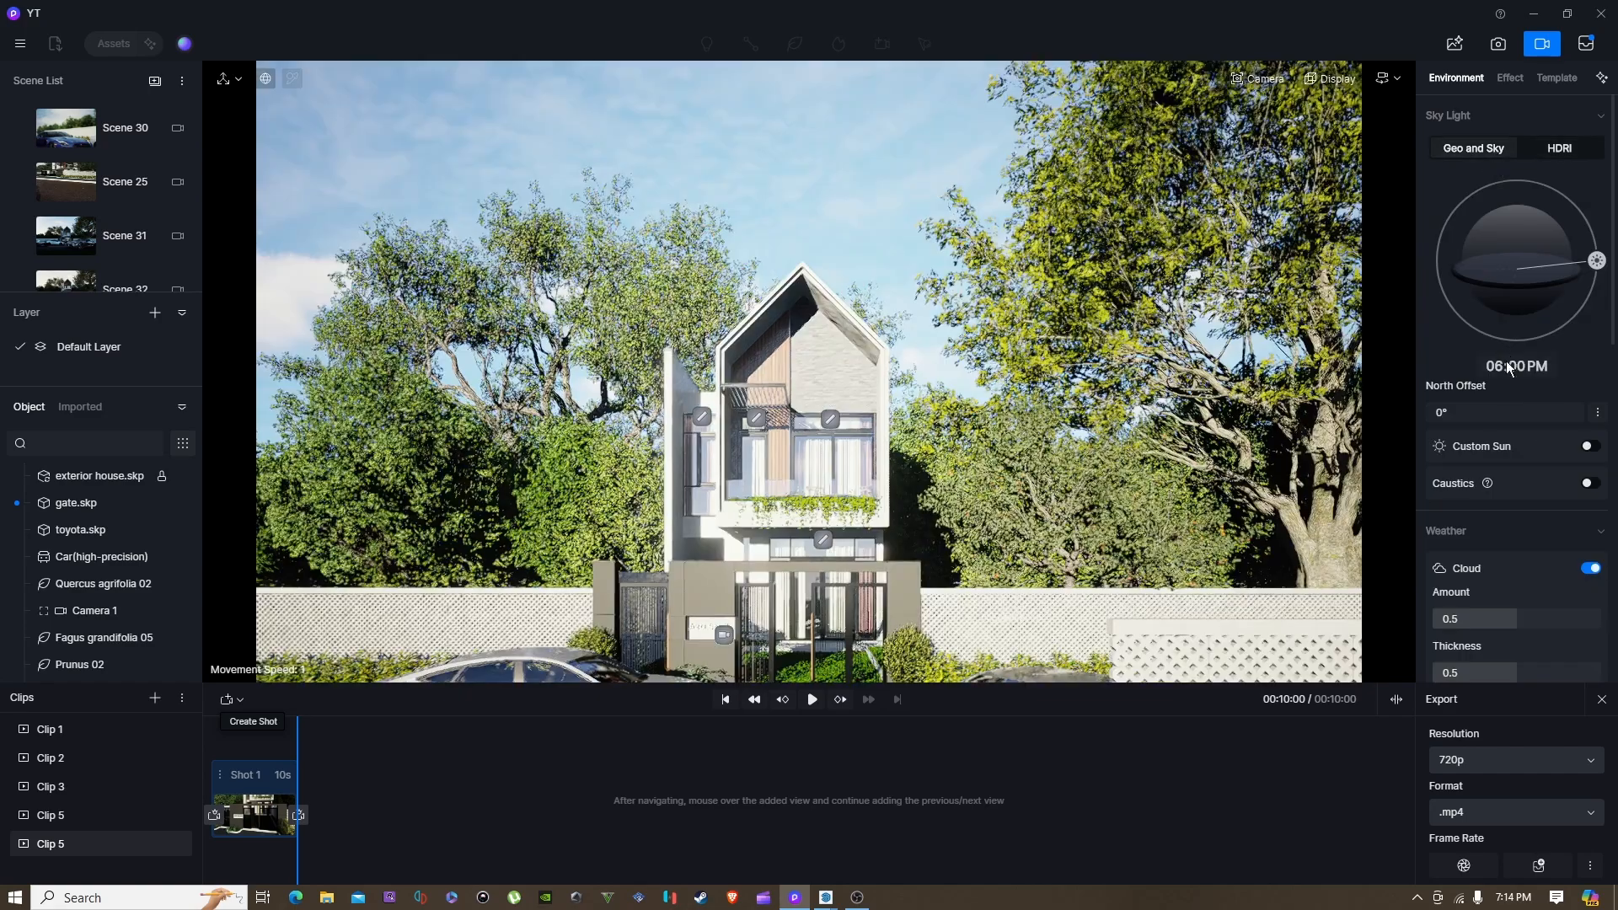
{"action": "left_click_drag", "start_coordinate": [1520, 188], "coordinate": [1418, 277]}
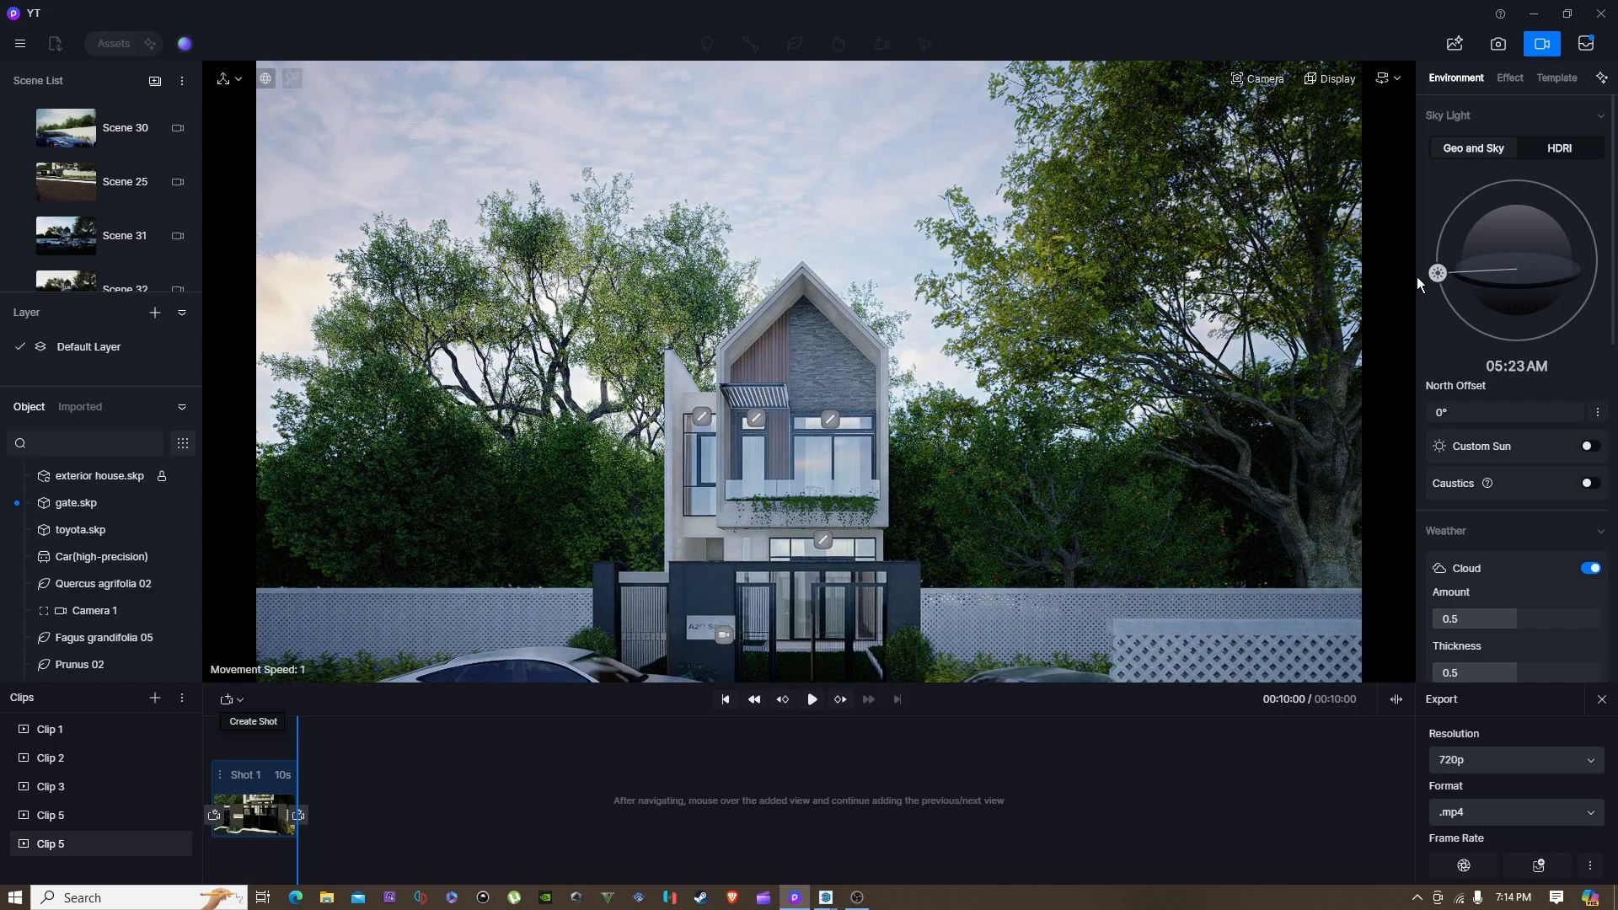
Step: Set the cloud speed to 0.59, height to 0.7, density to 1 and amount to 0.65
{"action": "scroll", "coordinate": [1560, 606], "scroll_direction": "down", "scroll_amount": 3}
{"action": "scroll", "coordinate": [1482, 516], "scroll_direction": "down", "scroll_amount": 2}
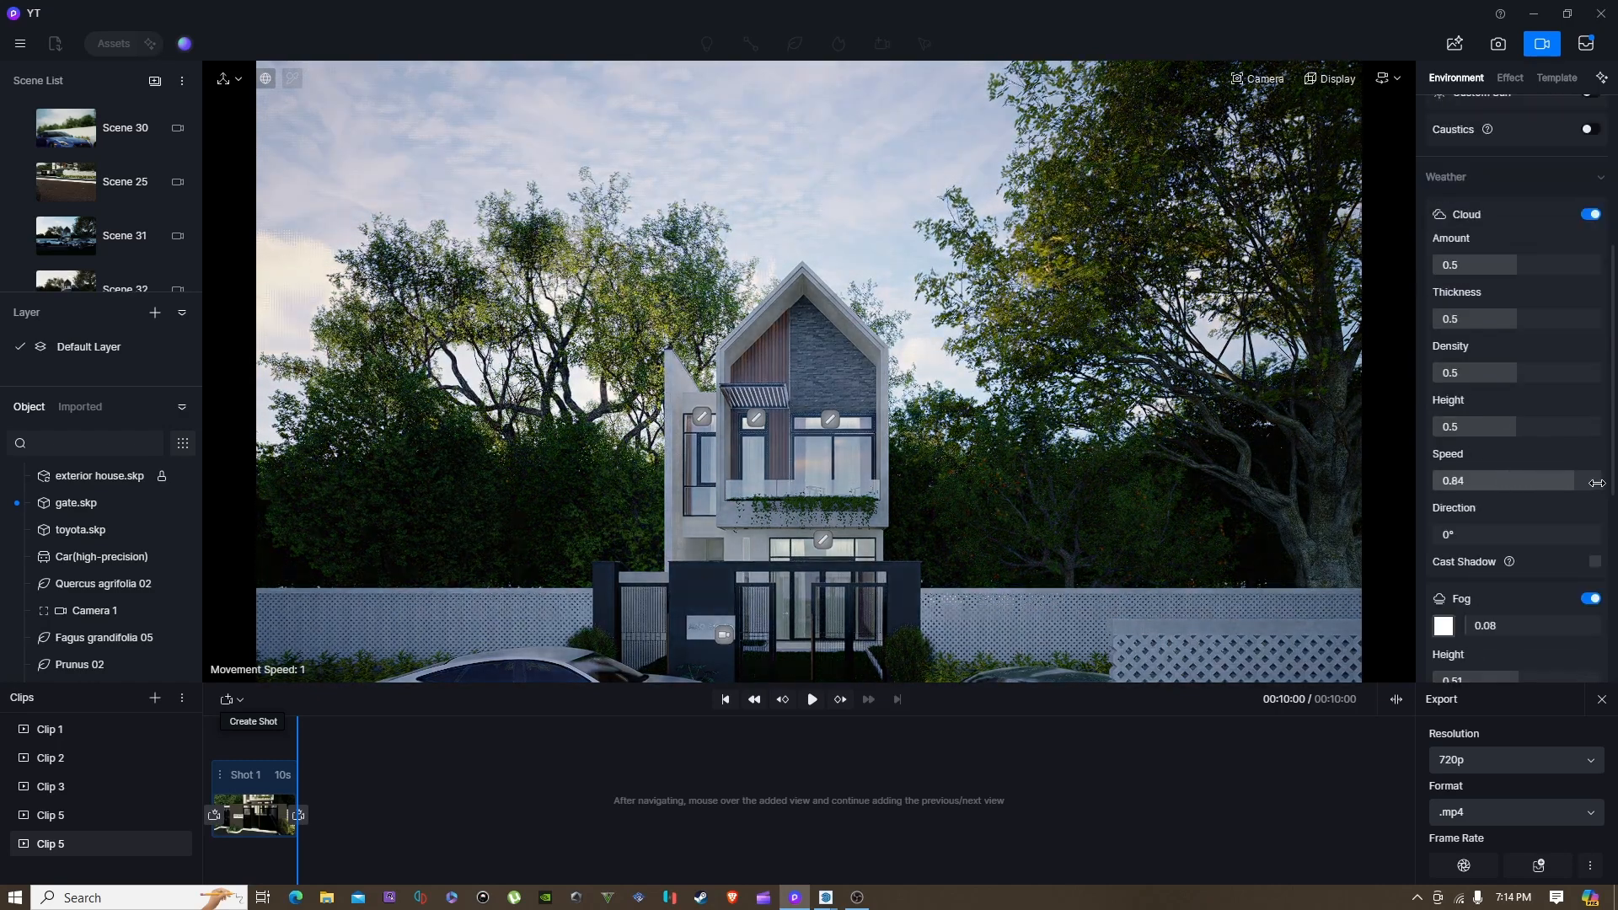
{"action": "left_click_drag", "start_coordinate": [1596, 483], "coordinate": [1614, 483]}
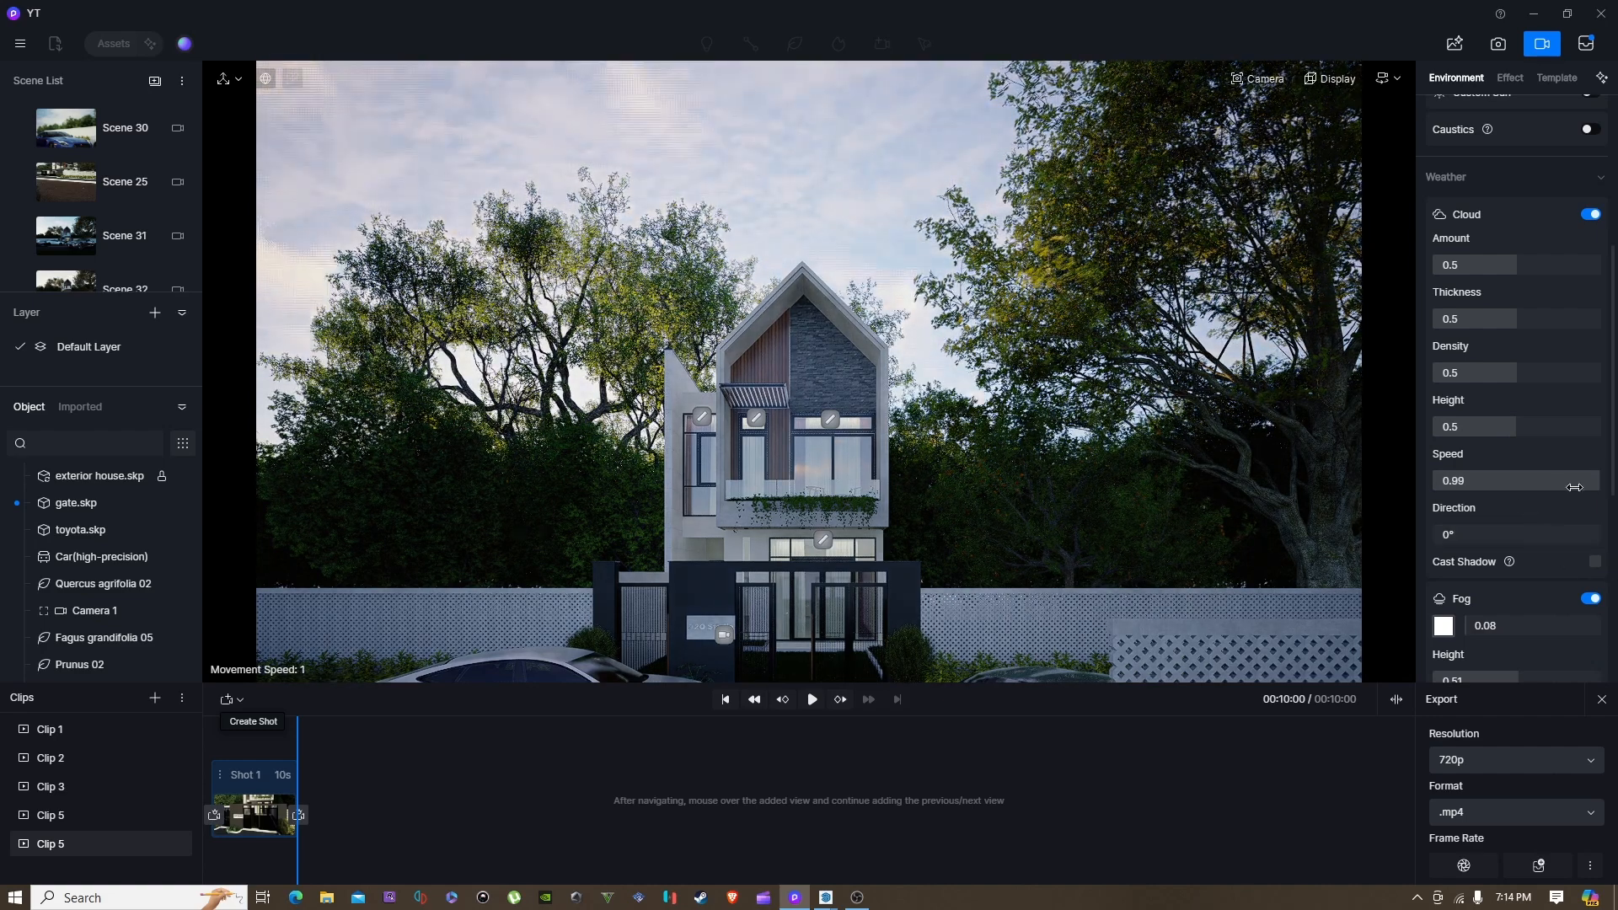
{"action": "left_click_drag", "start_coordinate": [1478, 540], "coordinate": [1367, 528]}
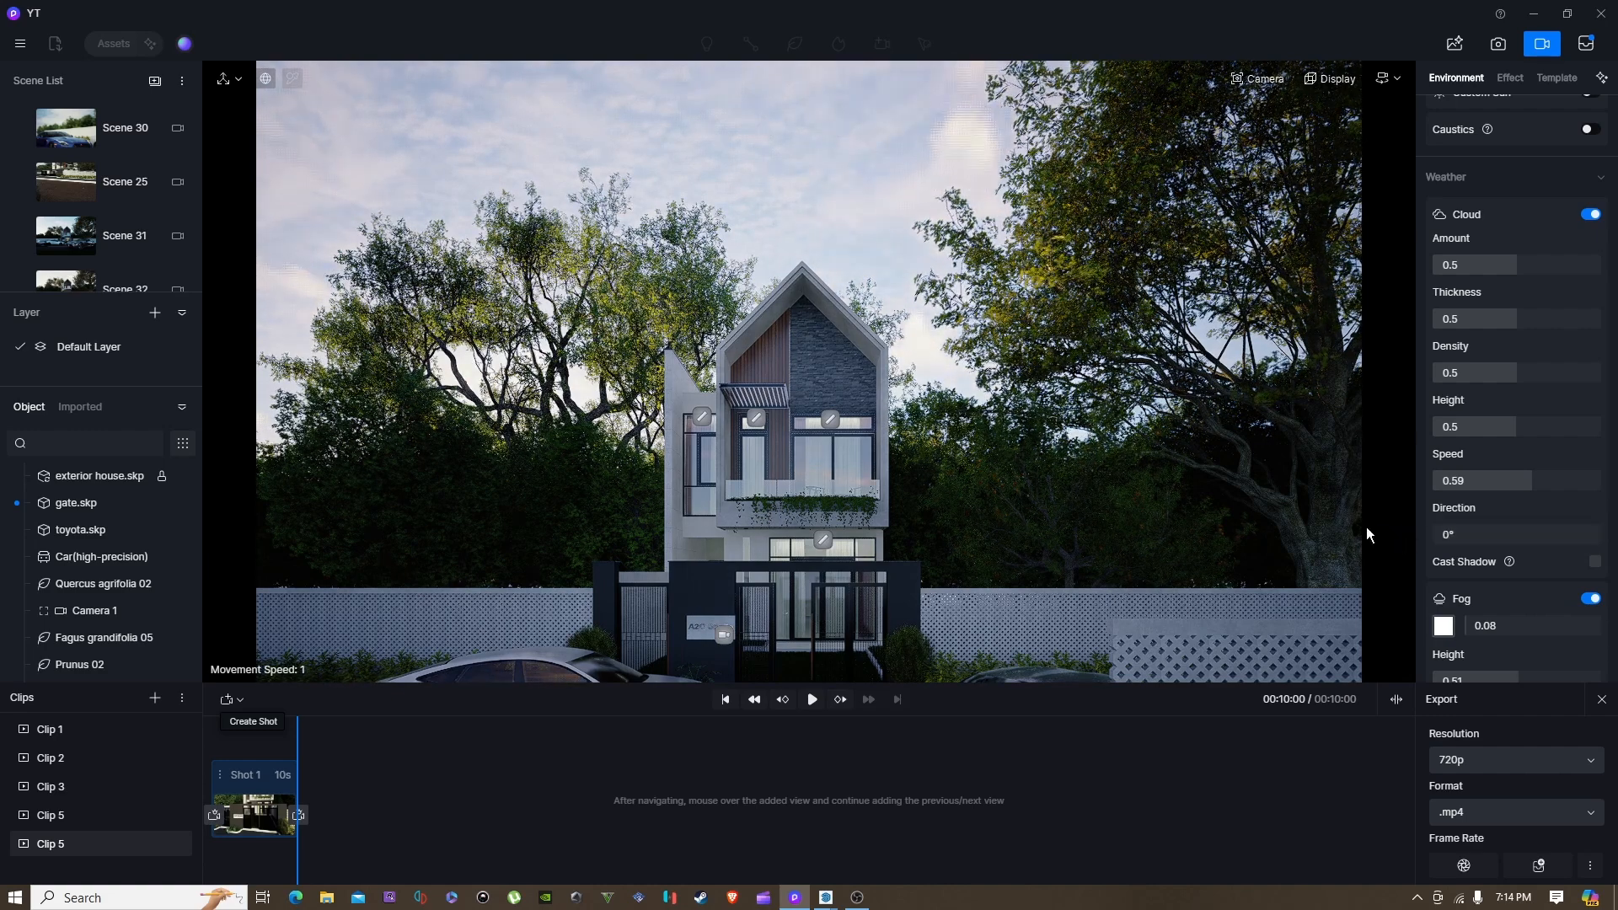
{"action": "left_click_drag", "start_coordinate": [1520, 426], "coordinate": [1392, 431]}
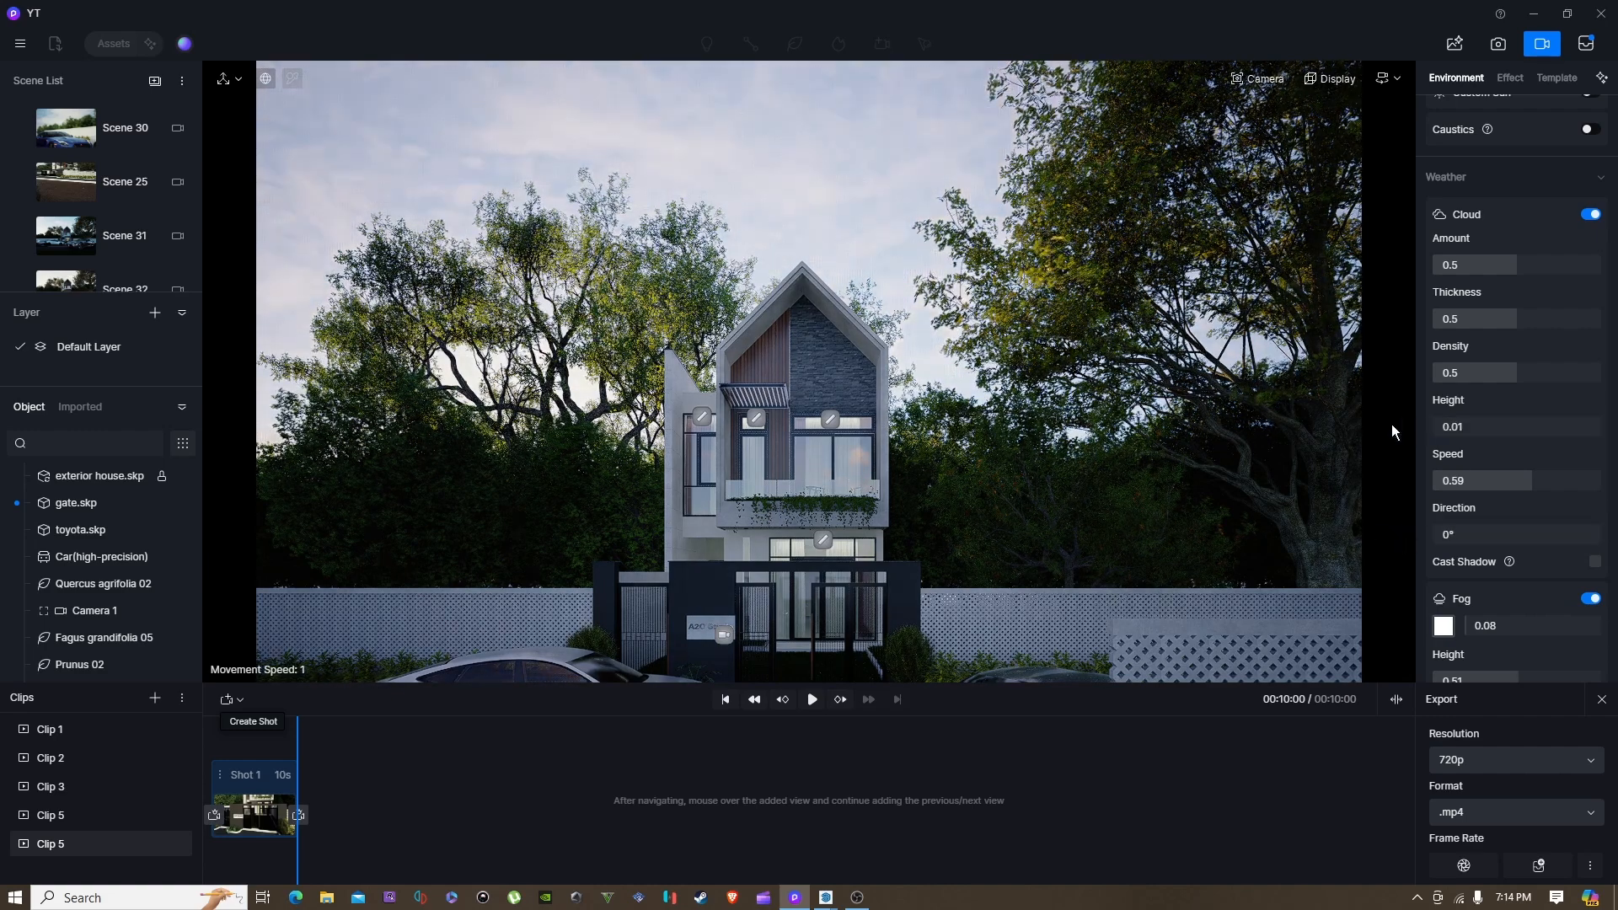
{"action": "left_click_drag", "start_coordinate": [1499, 439], "coordinate": [1550, 438]}
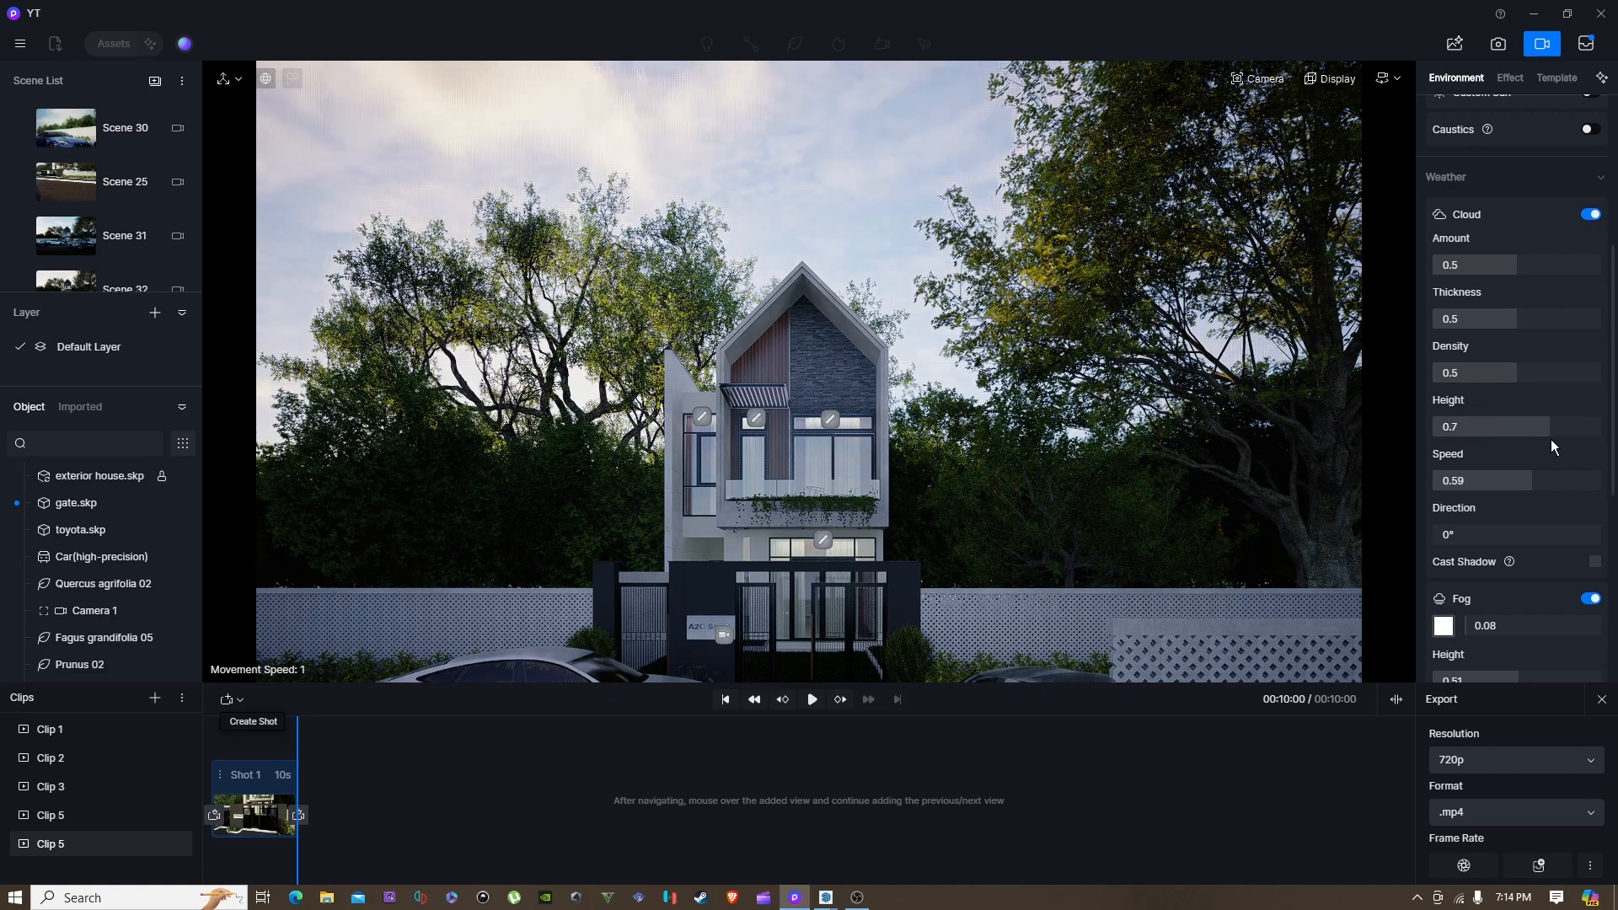
{"action": "left_click_drag", "start_coordinate": [1507, 364], "coordinate": [1608, 373]}
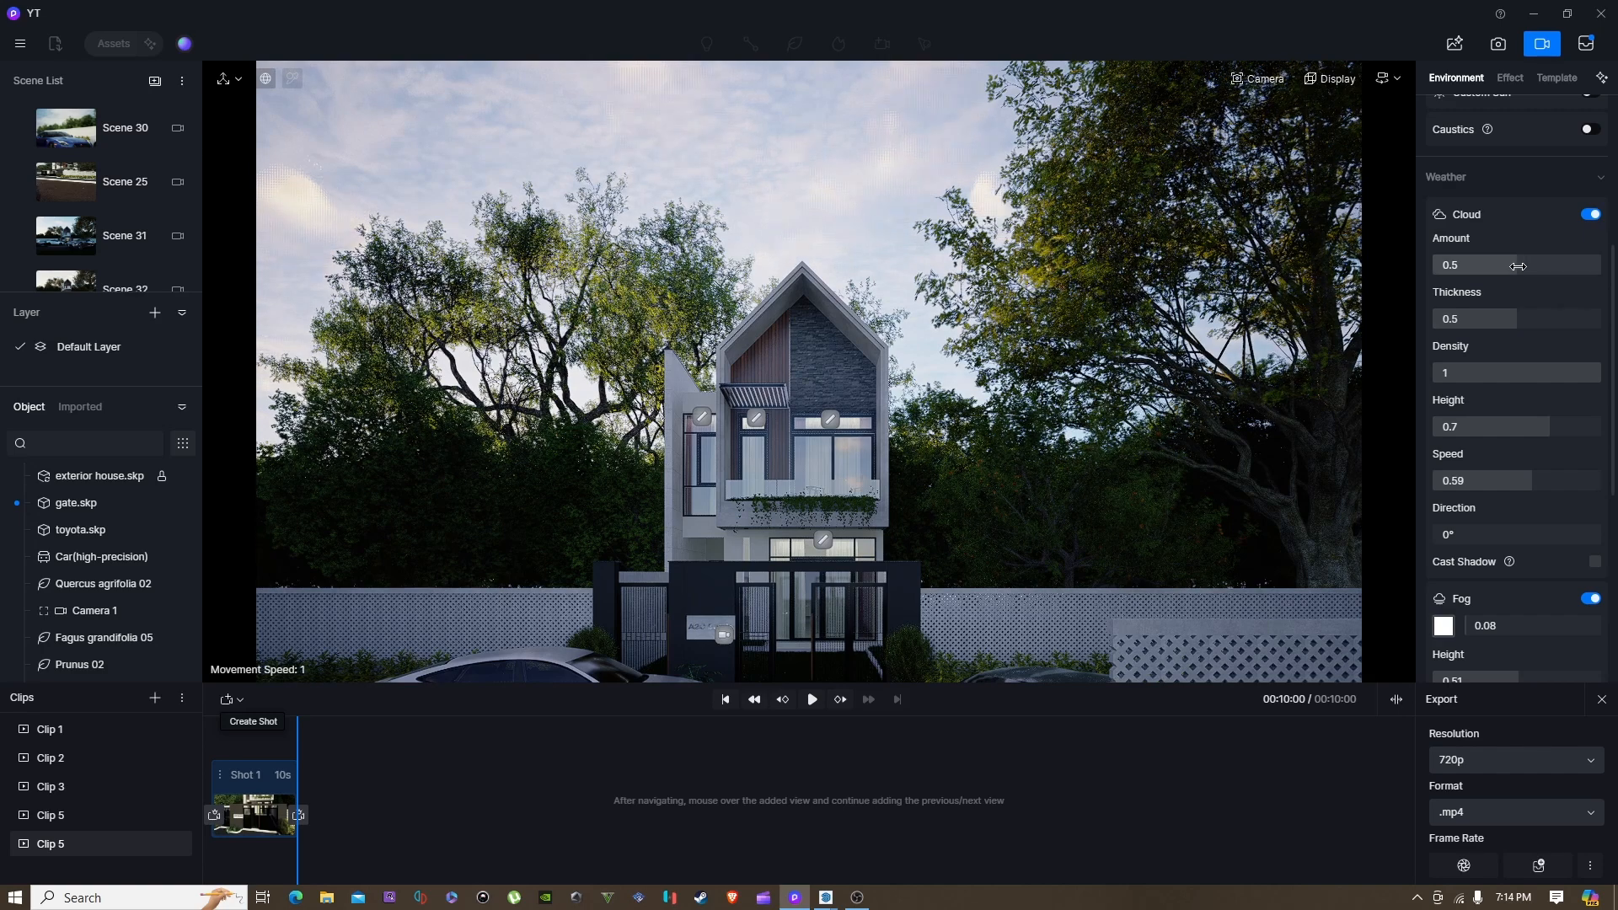
{"action": "mouse_move", "coordinate": [1543, 266]}
{"action": "left_mouse_down"}
{"action": "mouse_move", "coordinate": [1610, 266]}
{"action": "mouse_move", "coordinate": [1524, 258]}
{"action": "left_mouse_up"}
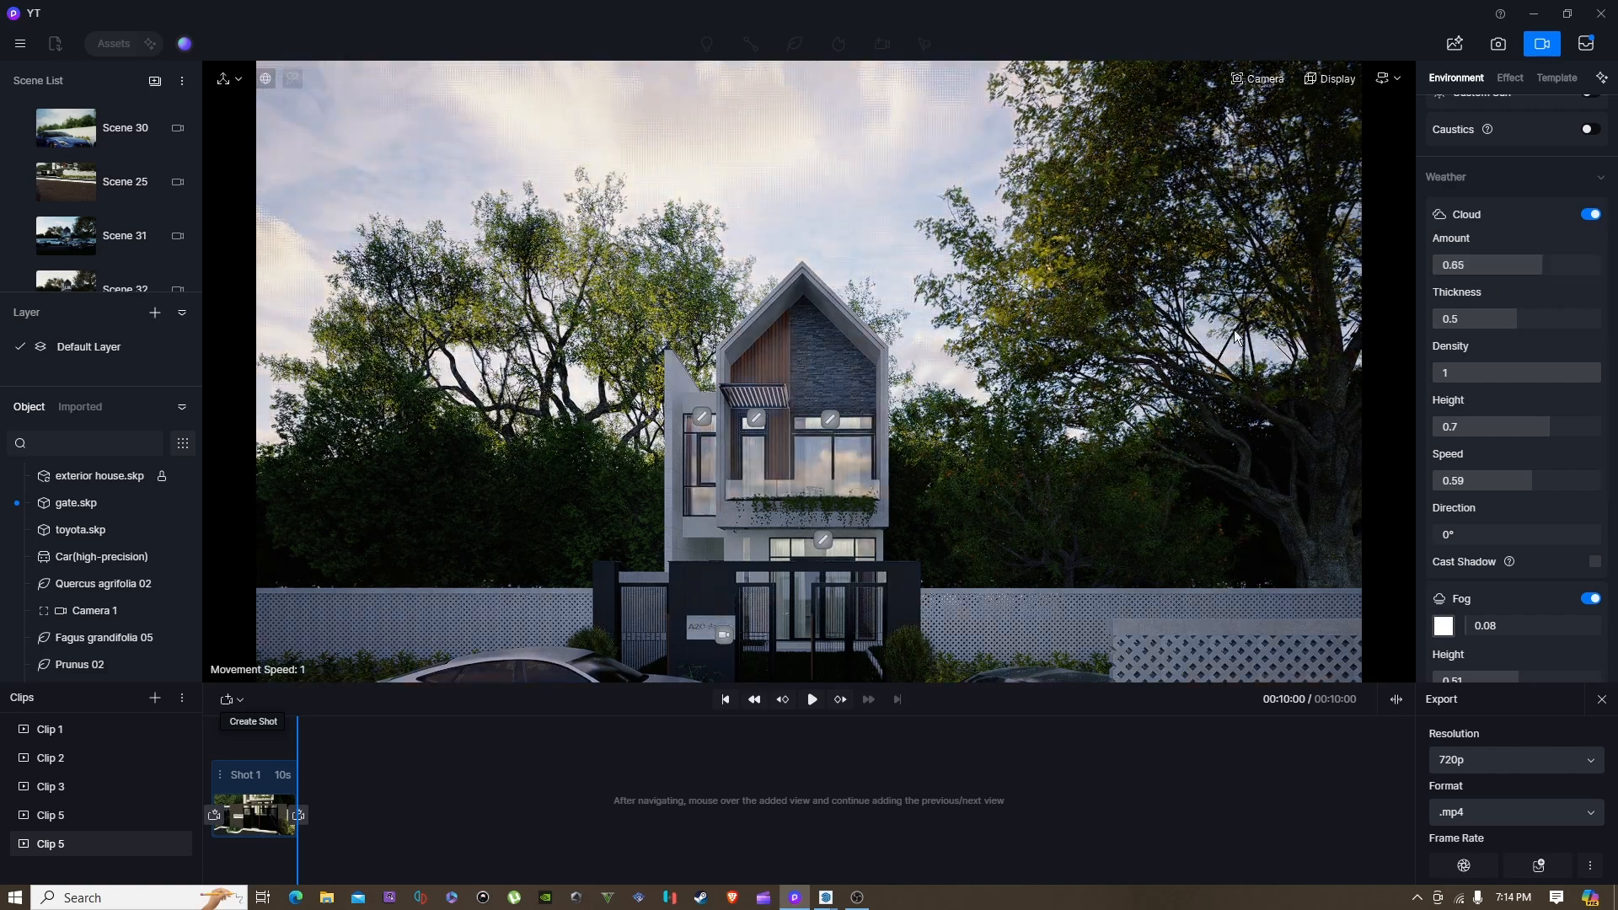
Step: Set the wind strength to 1 and reframe the camera on the house, sky and parked cars
{"action": "right_click_drag", "start_coordinate": [941, 337], "coordinate": [943, 397]}
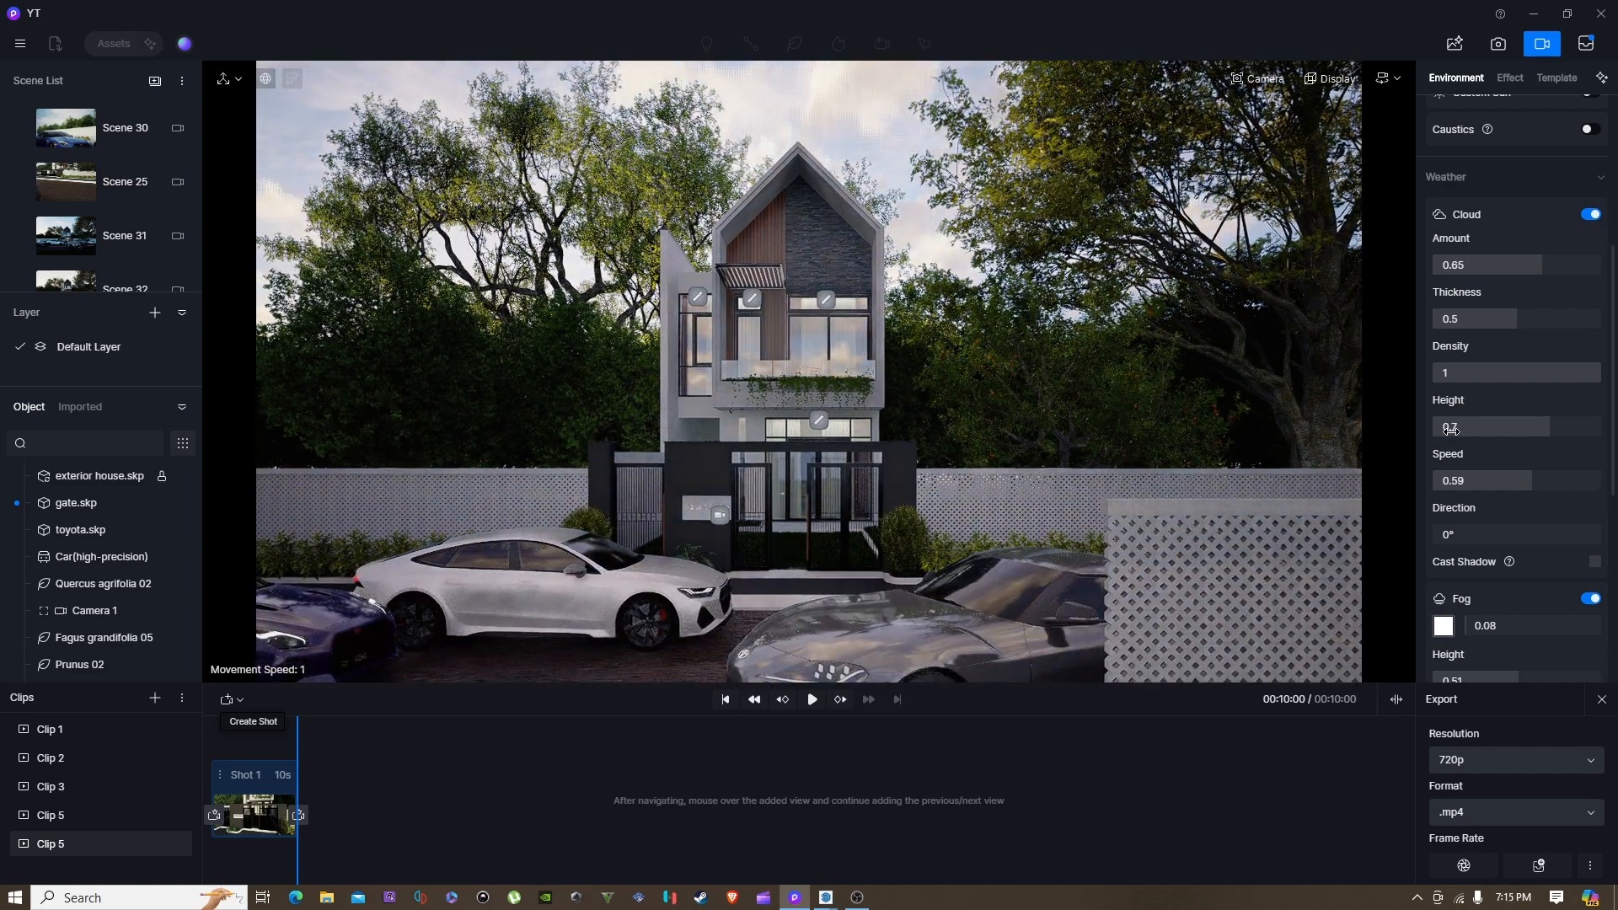
{"action": "scroll", "coordinate": [1451, 430], "scroll_direction": "down", "scroll_amount": 5}
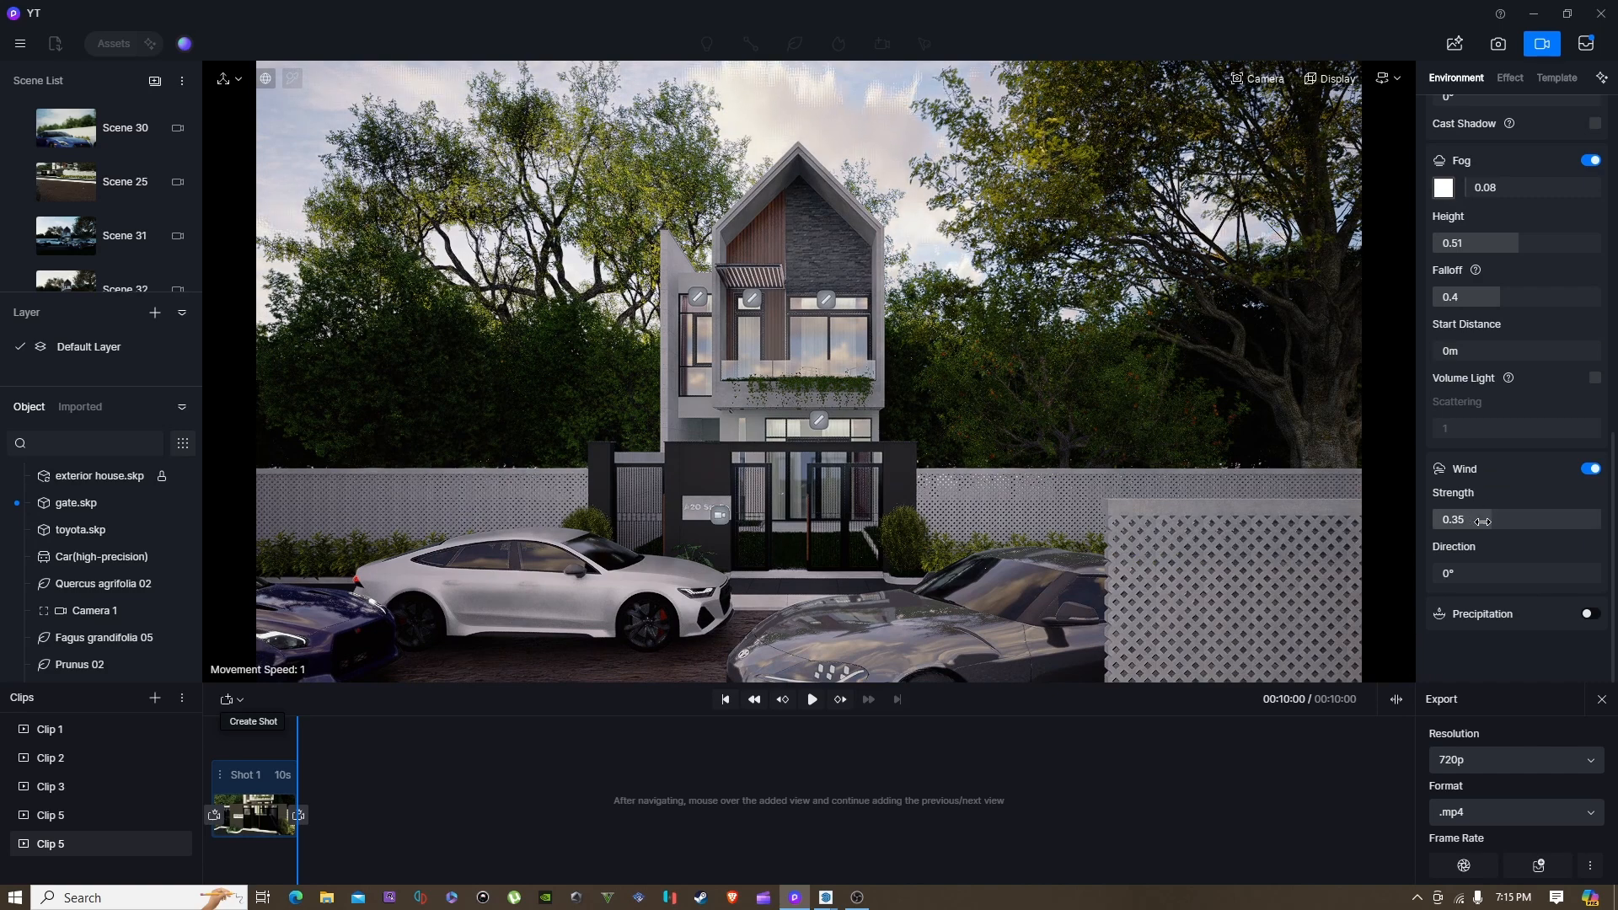
{"action": "left_click_drag", "start_coordinate": [1483, 522], "coordinate": [1601, 521]}
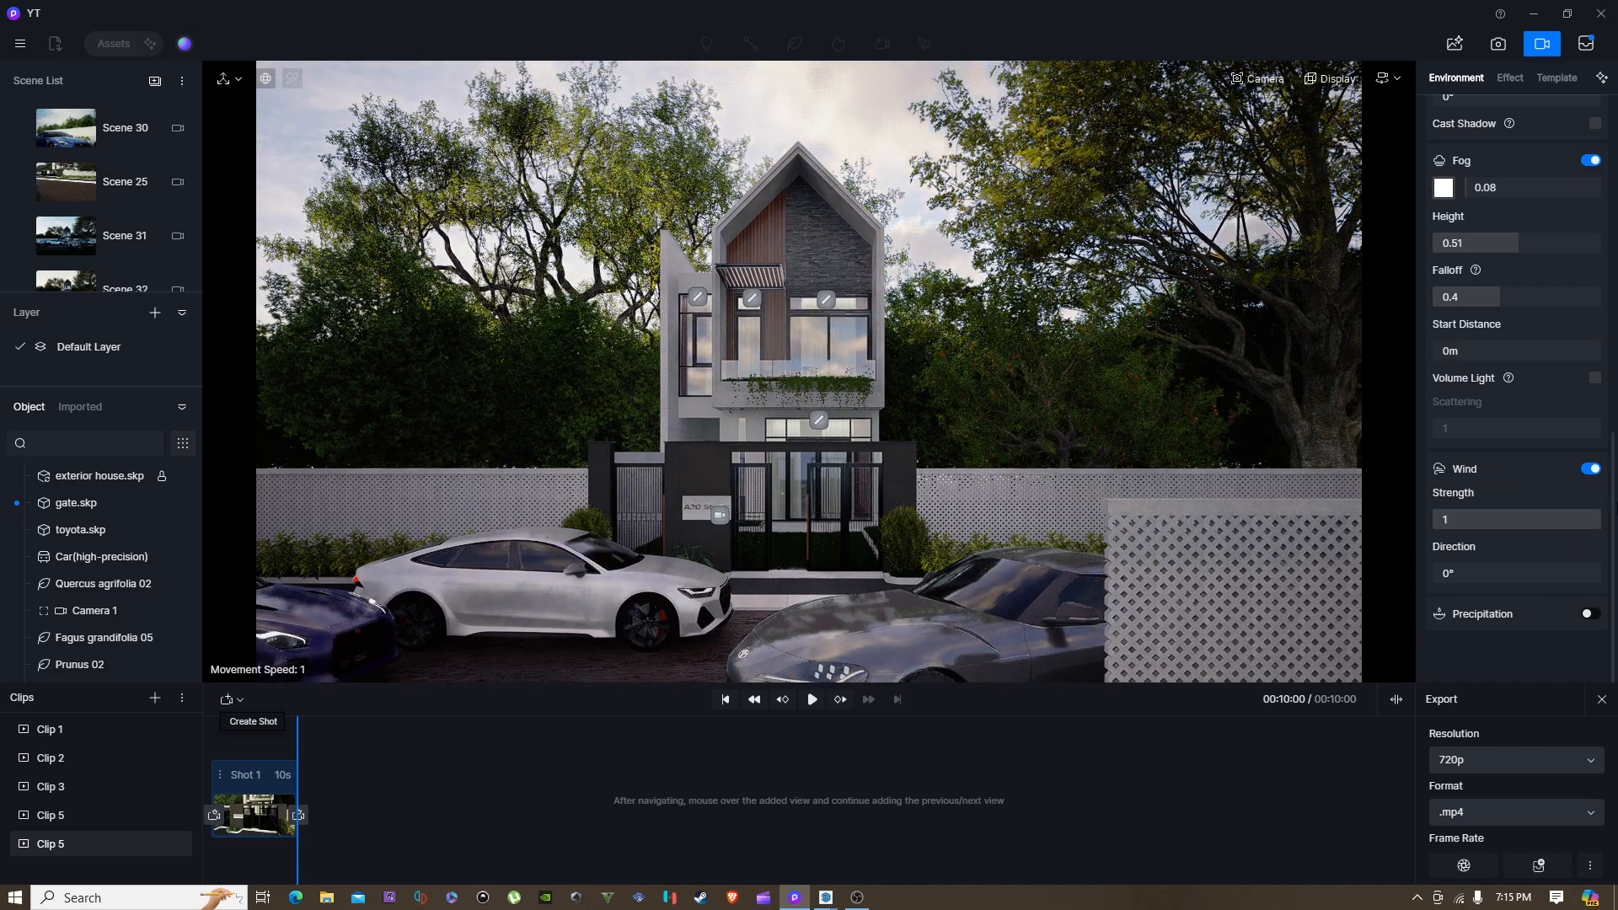
{"action": "left_click_drag", "start_coordinate": [1446, 576], "coordinate": [1222, 543]}
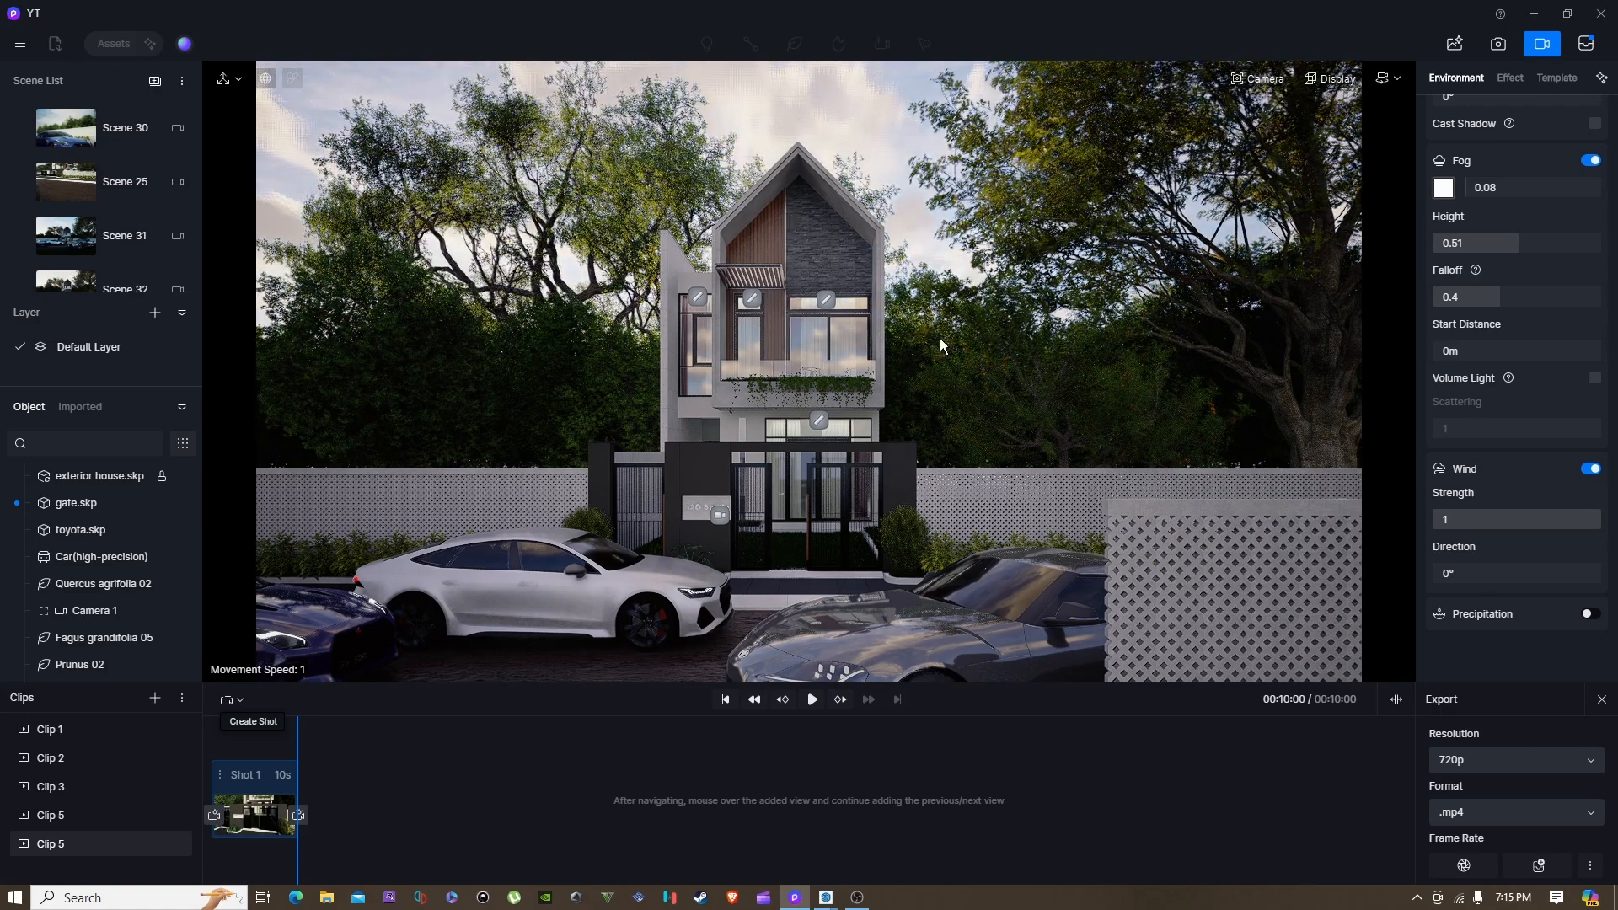
{"action": "right_click_drag", "start_coordinate": [967, 285], "coordinate": [954, 221]}
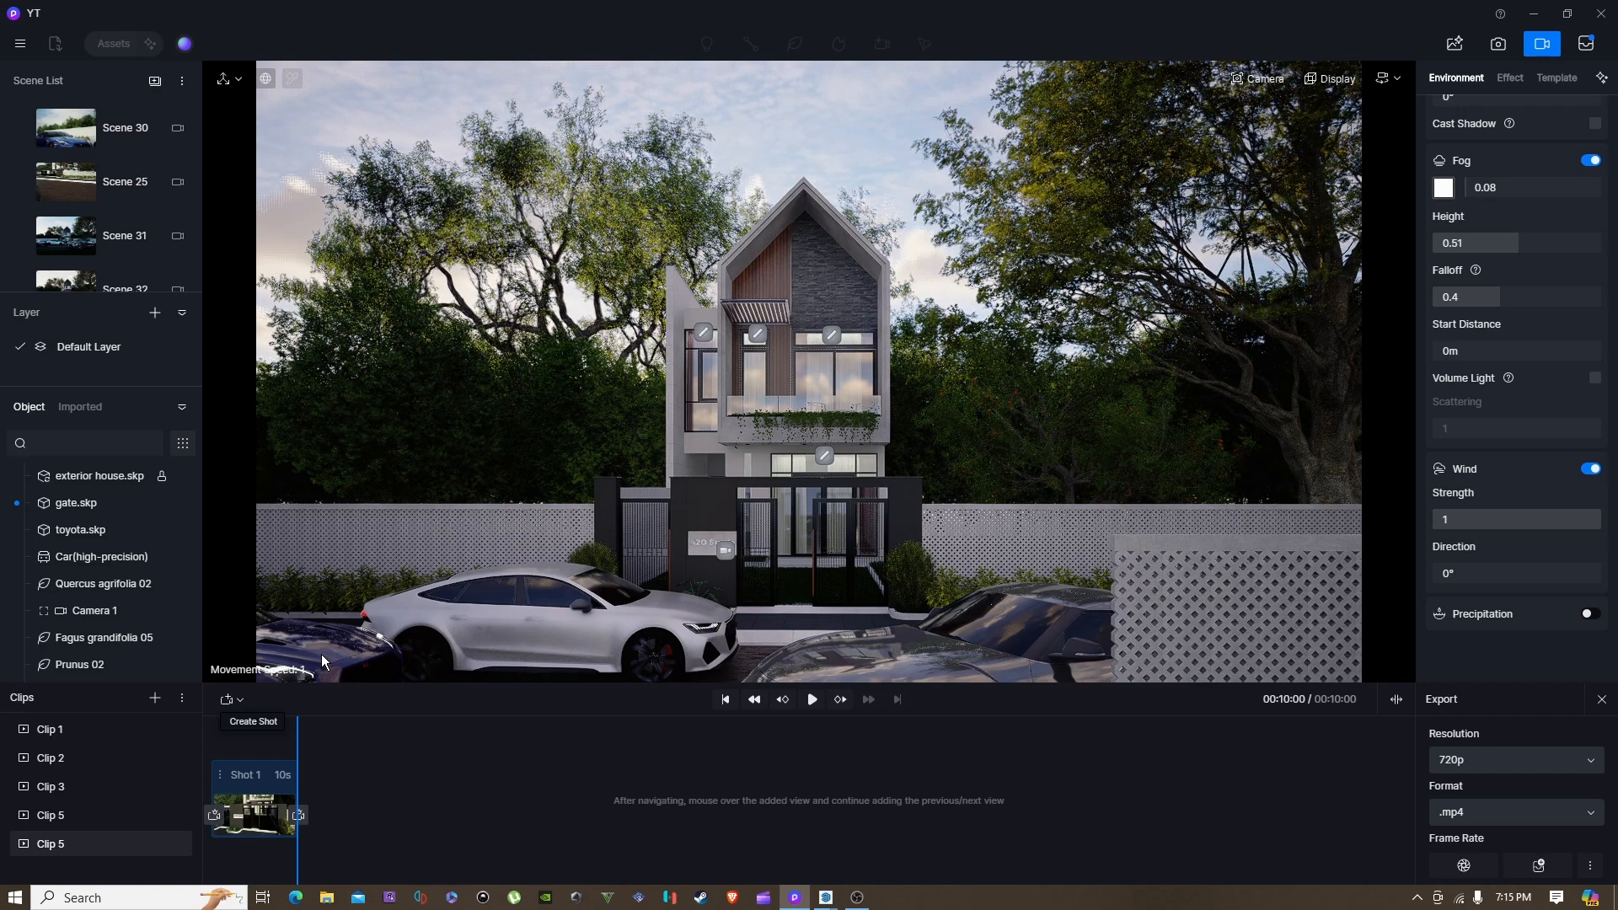
Step: Open the six-shot 9:16 Clip 5, scrub through its second shot, and recall Scene 26
{"action": "left_click", "coordinate": [87, 820]}
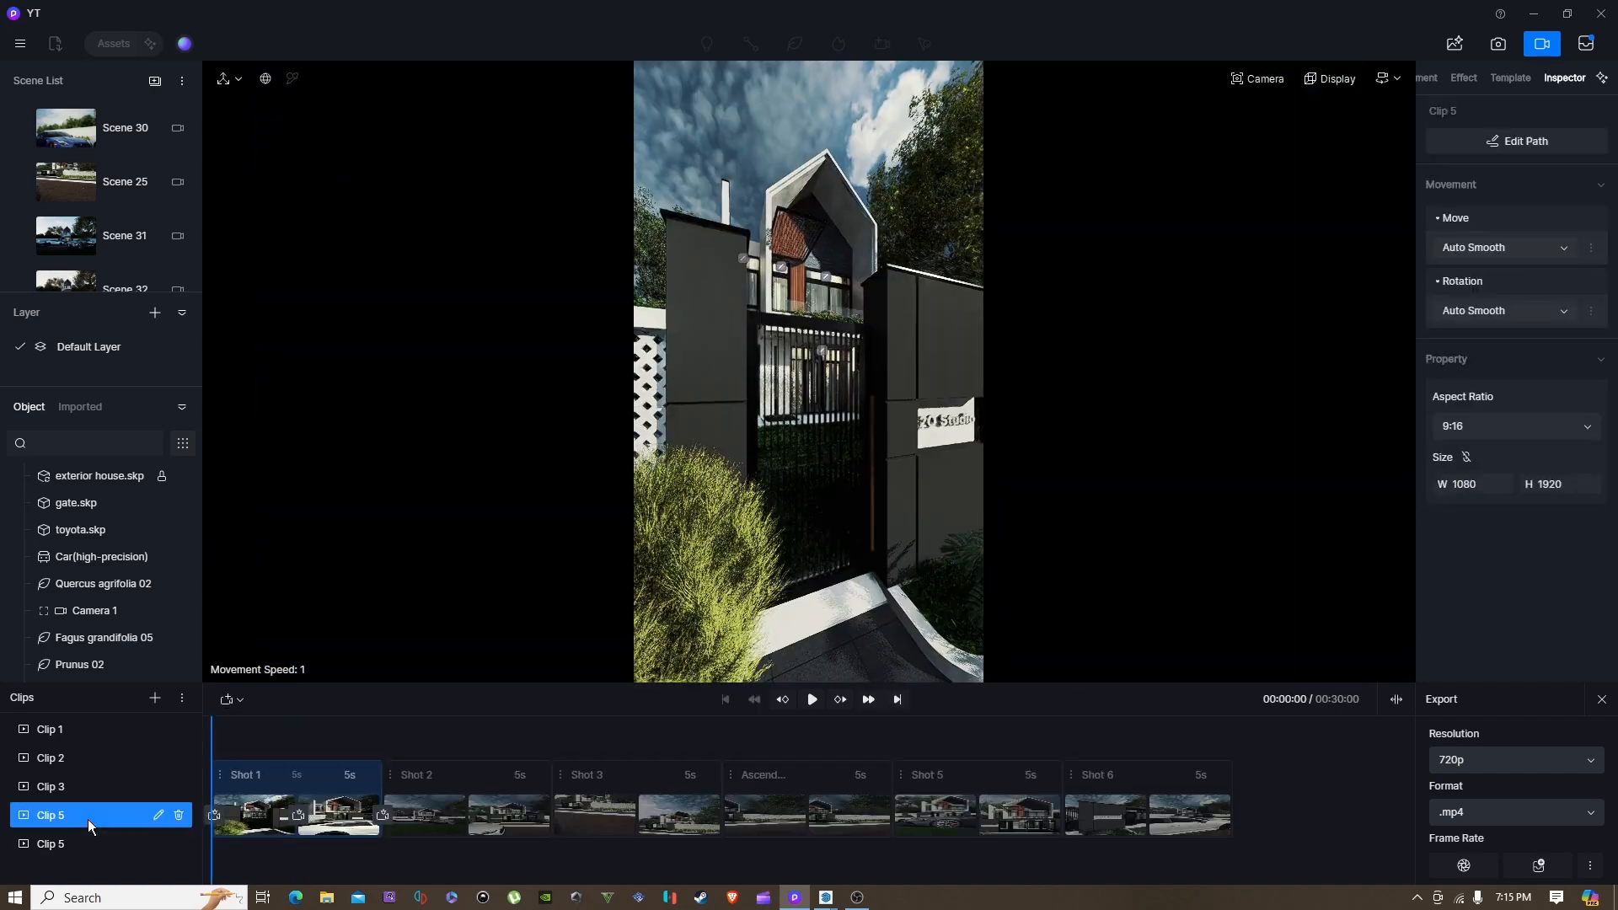
{"action": "left_click_drag", "start_coordinate": [219, 731], "coordinate": [495, 682]}
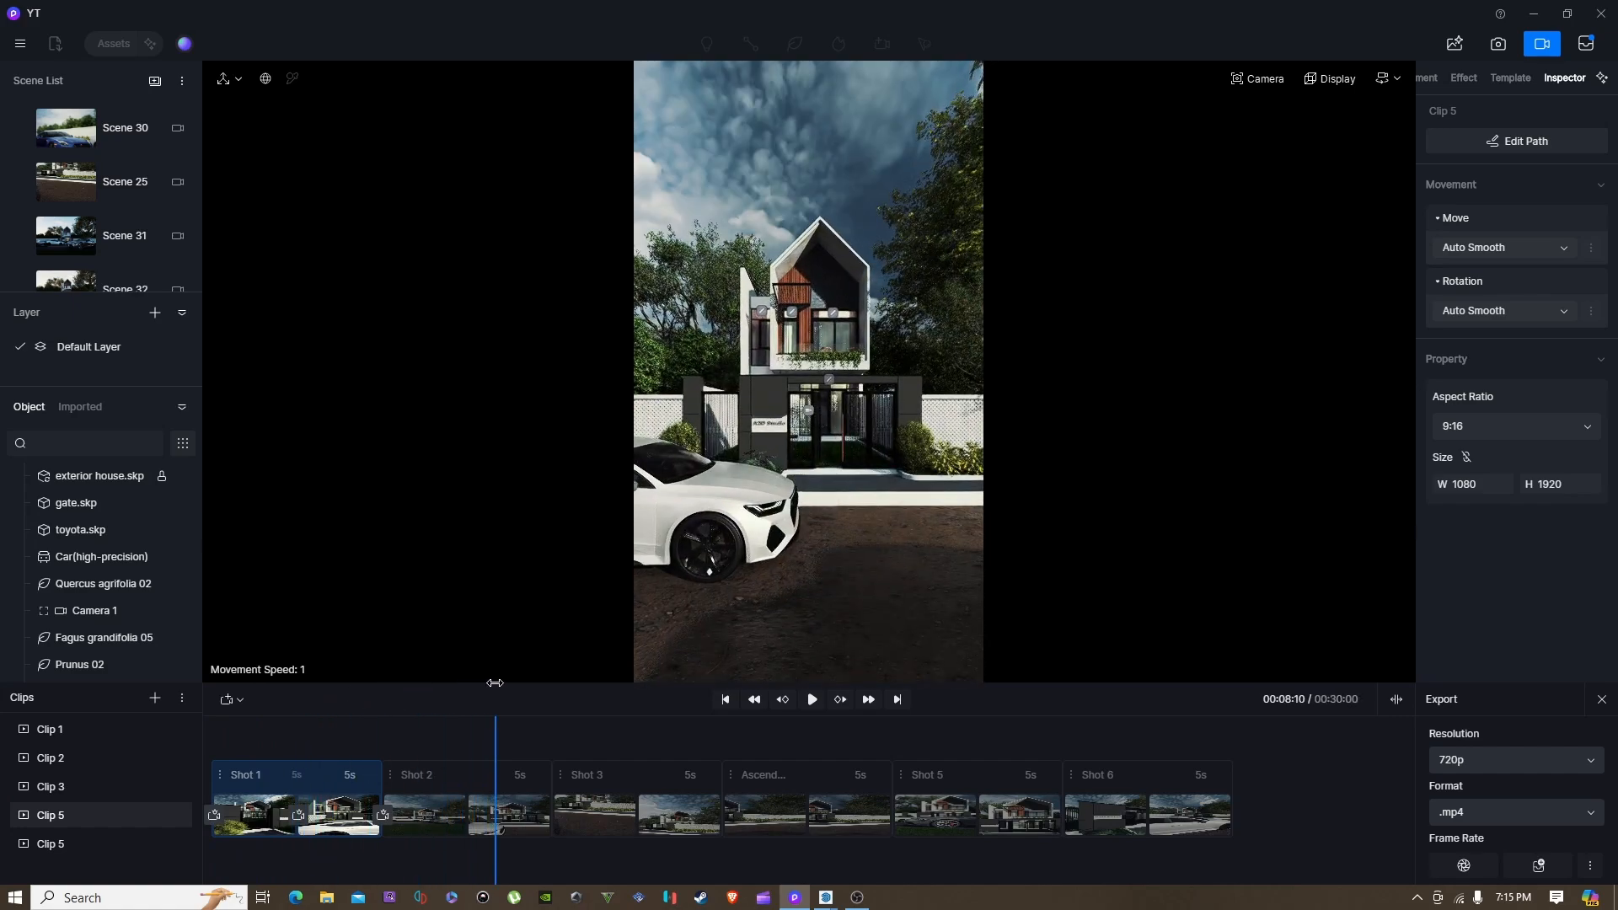
{"action": "left_click_drag", "start_coordinate": [499, 683], "coordinate": [451, 560]}
{"action": "scroll", "coordinate": [119, 269], "scroll_direction": "down", "scroll_amount": 3}
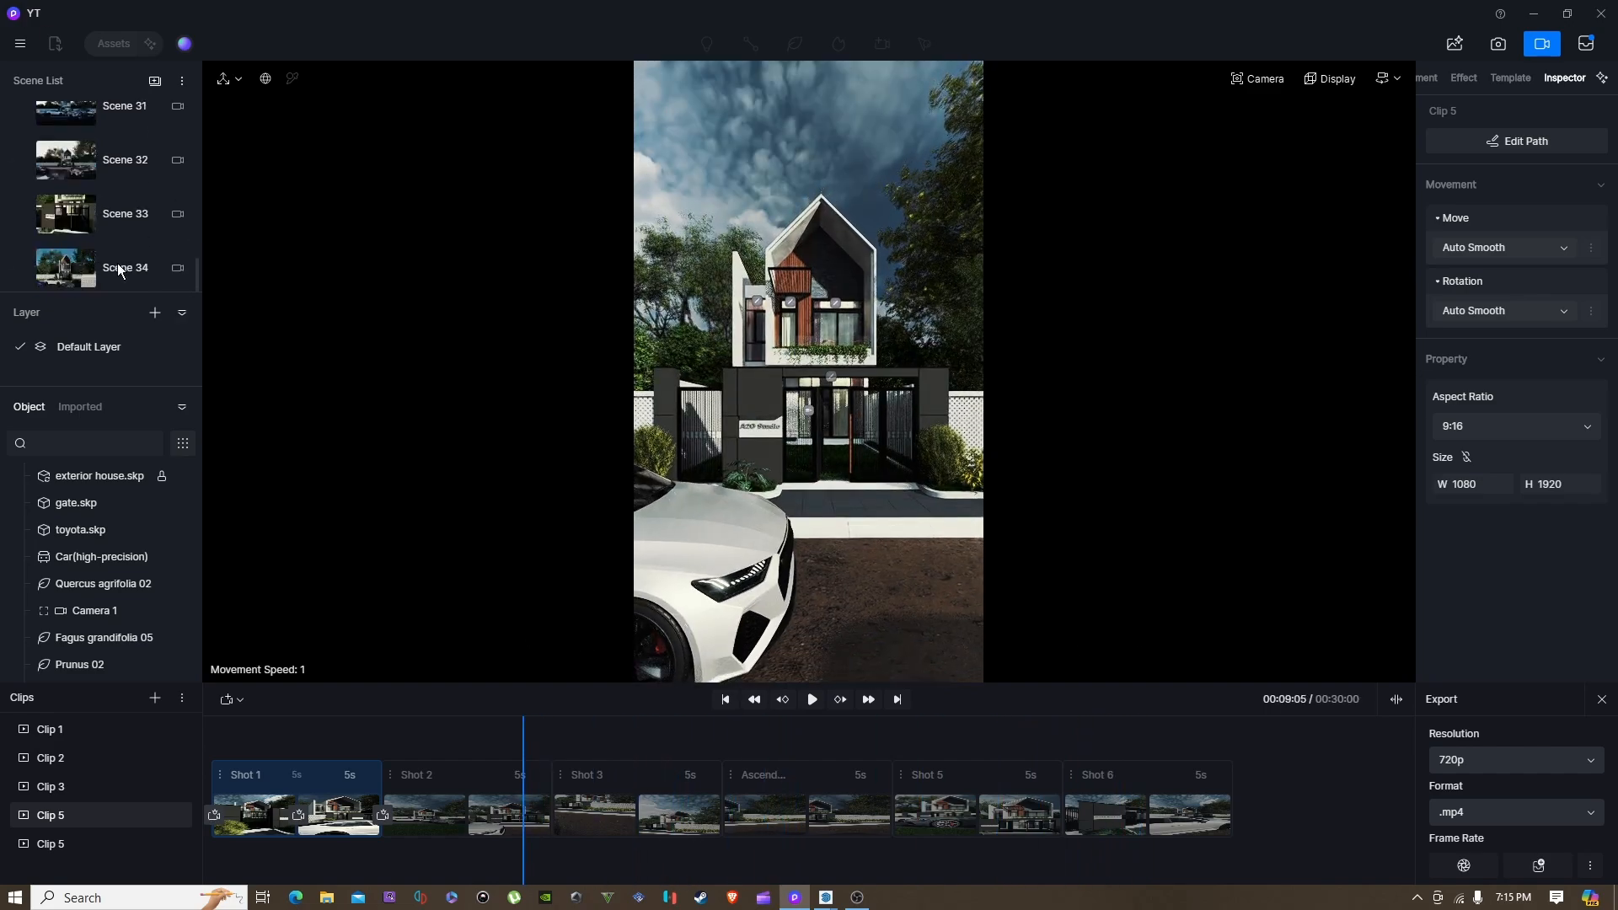
{"action": "scroll", "coordinate": [101, 267], "scroll_direction": "up", "scroll_amount": 5}
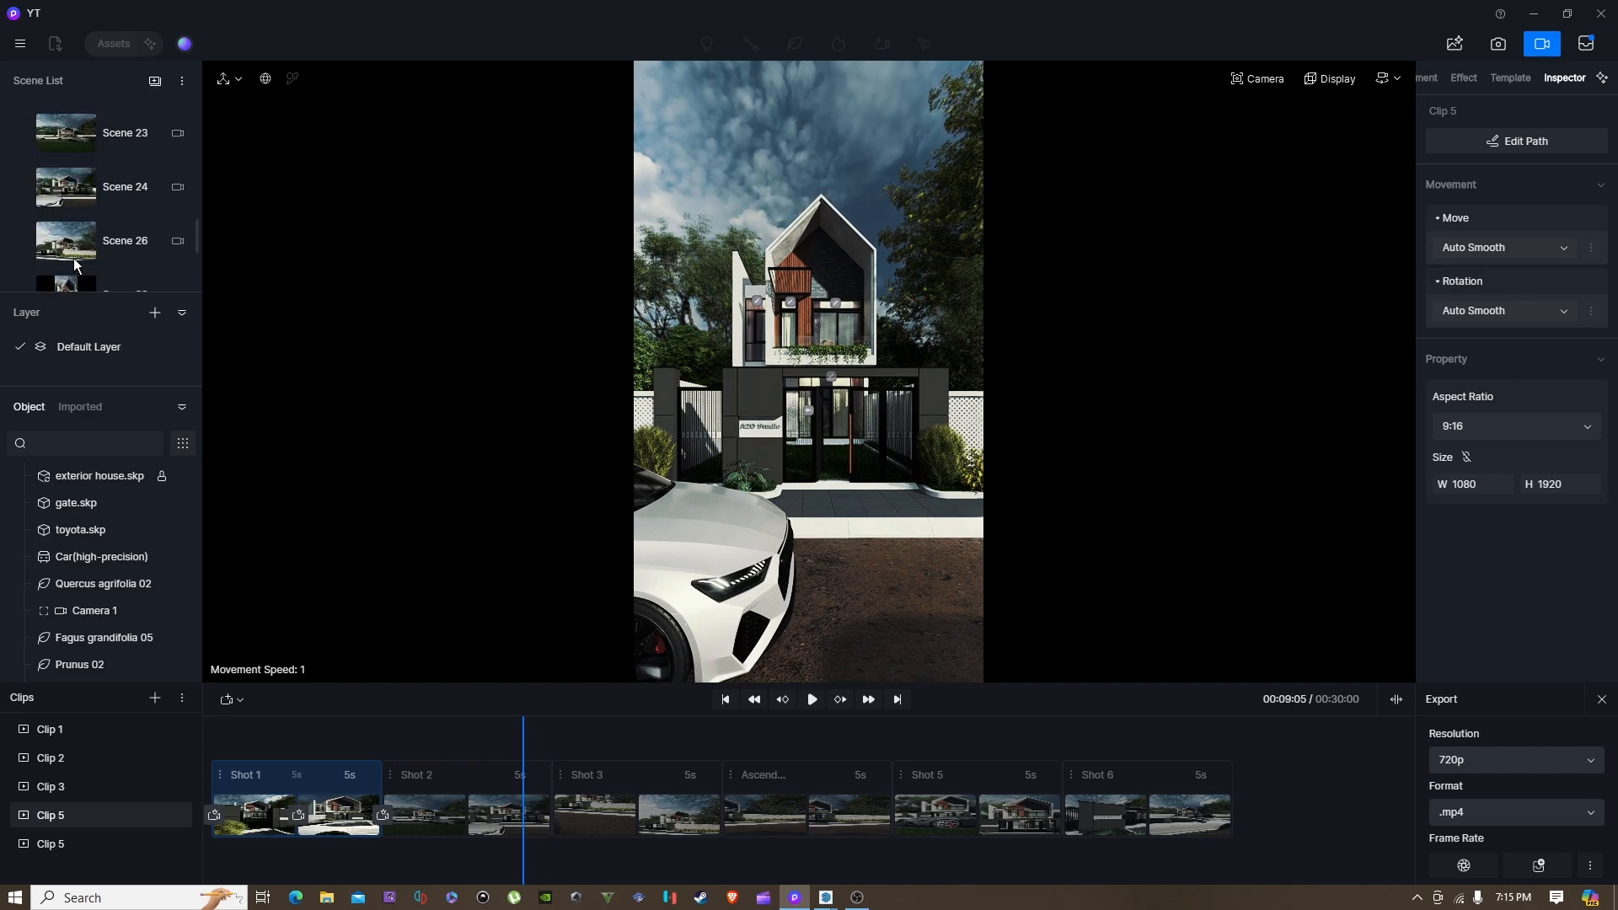
{"action": "left_click", "coordinate": [120, 243]}
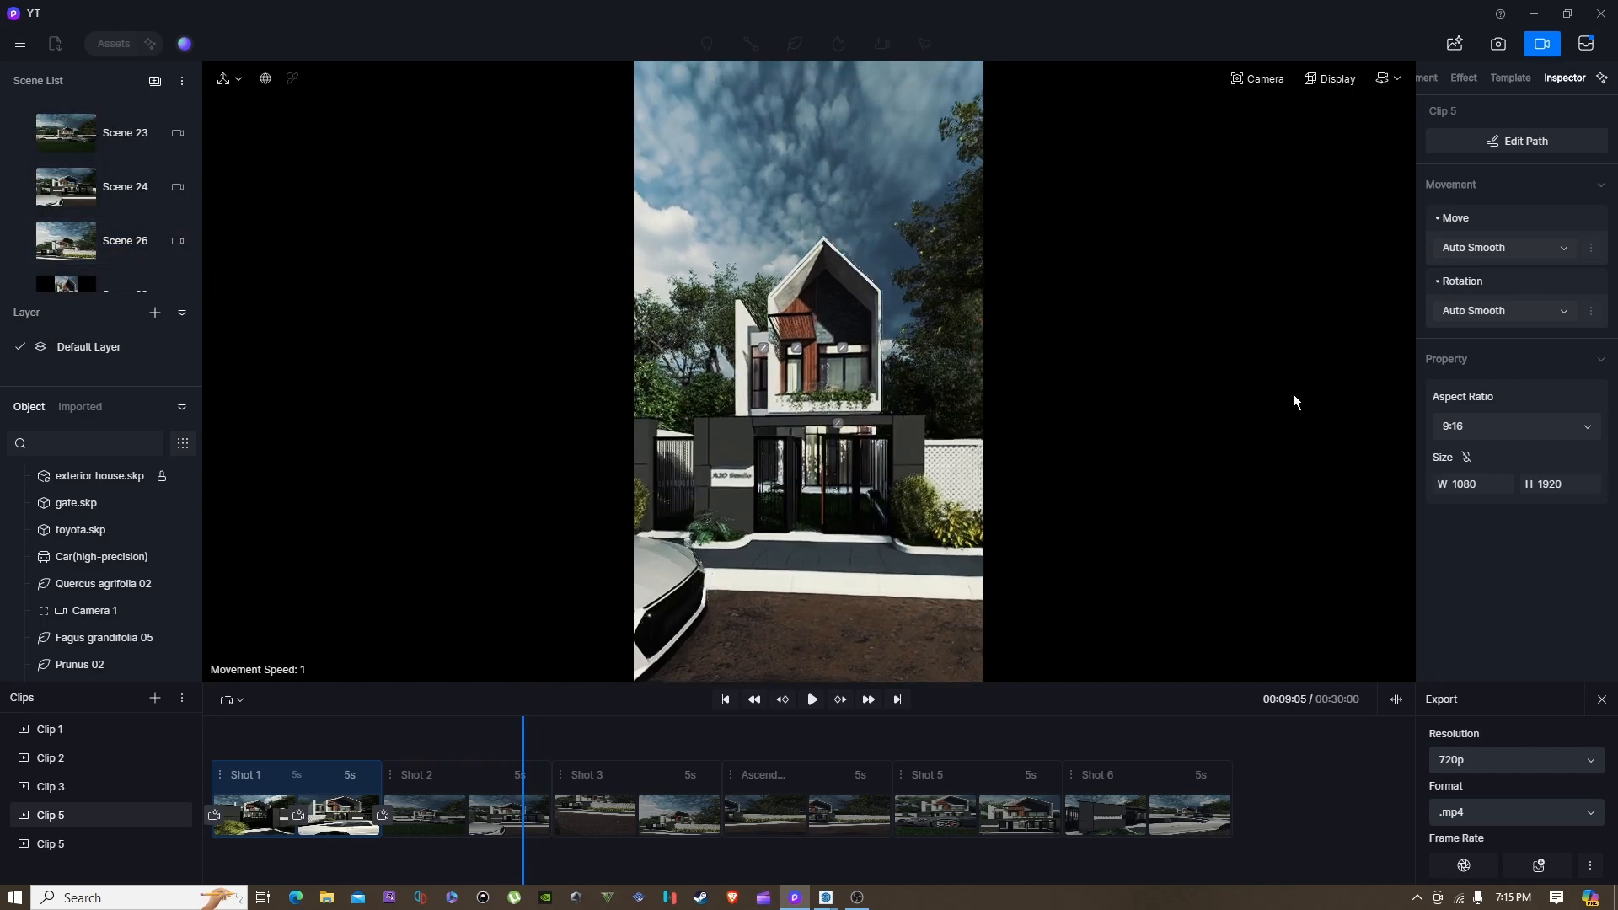
Step: Examine the sun and weather settings of Scene 26's environment, including the wind
{"action": "left_click", "coordinate": [1434, 75]}
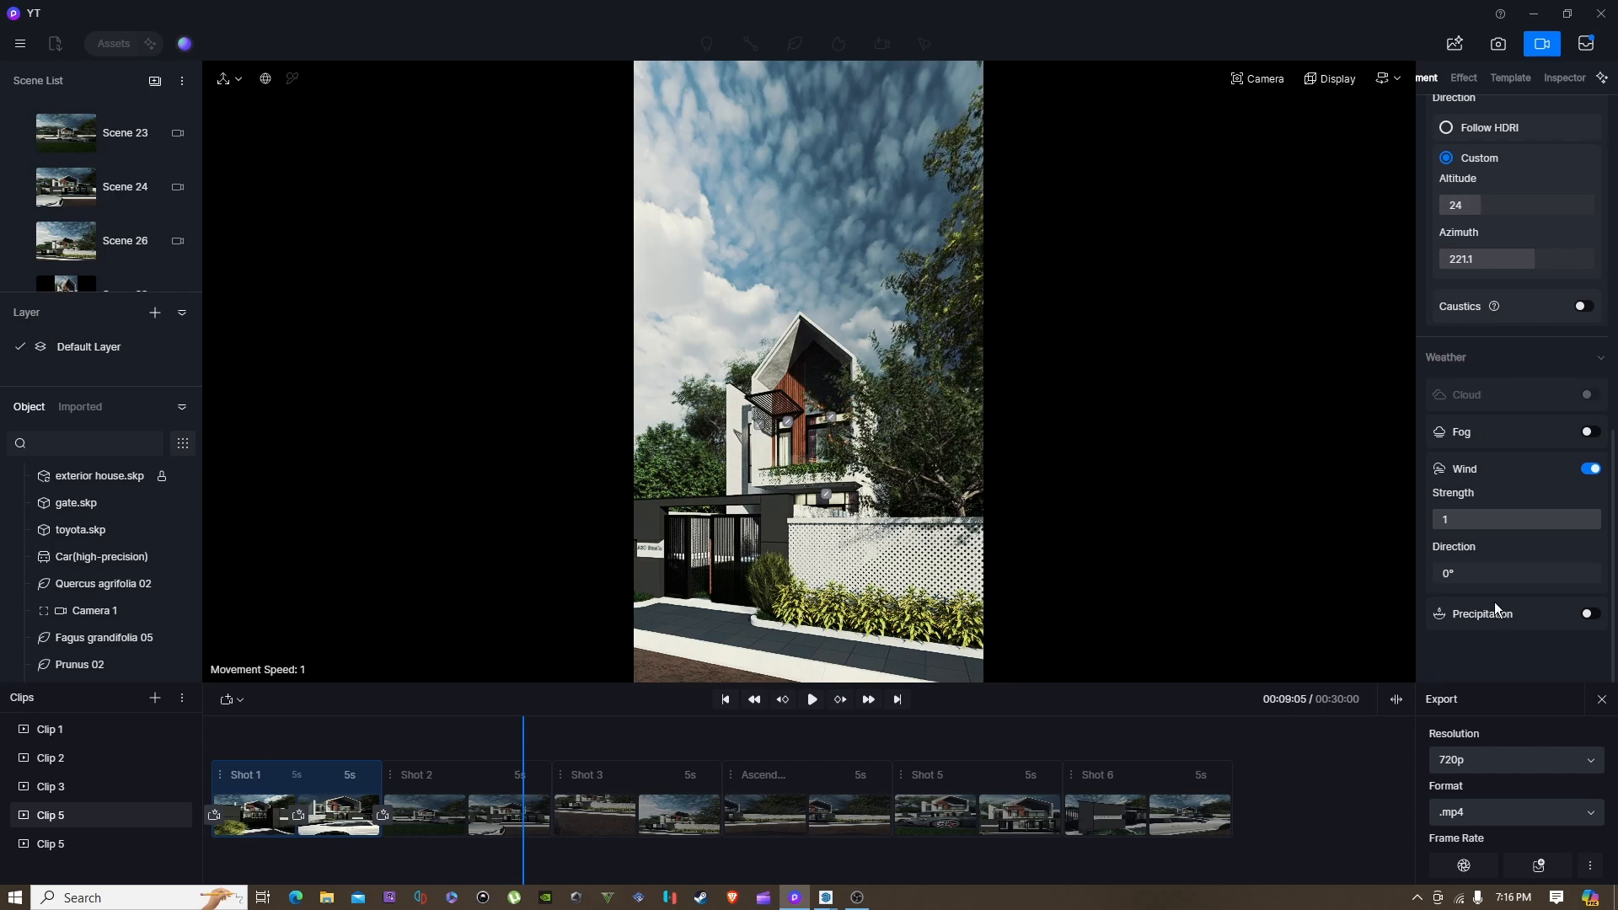
{"action": "scroll", "coordinate": [1494, 601], "scroll_direction": "up", "scroll_amount": 5}
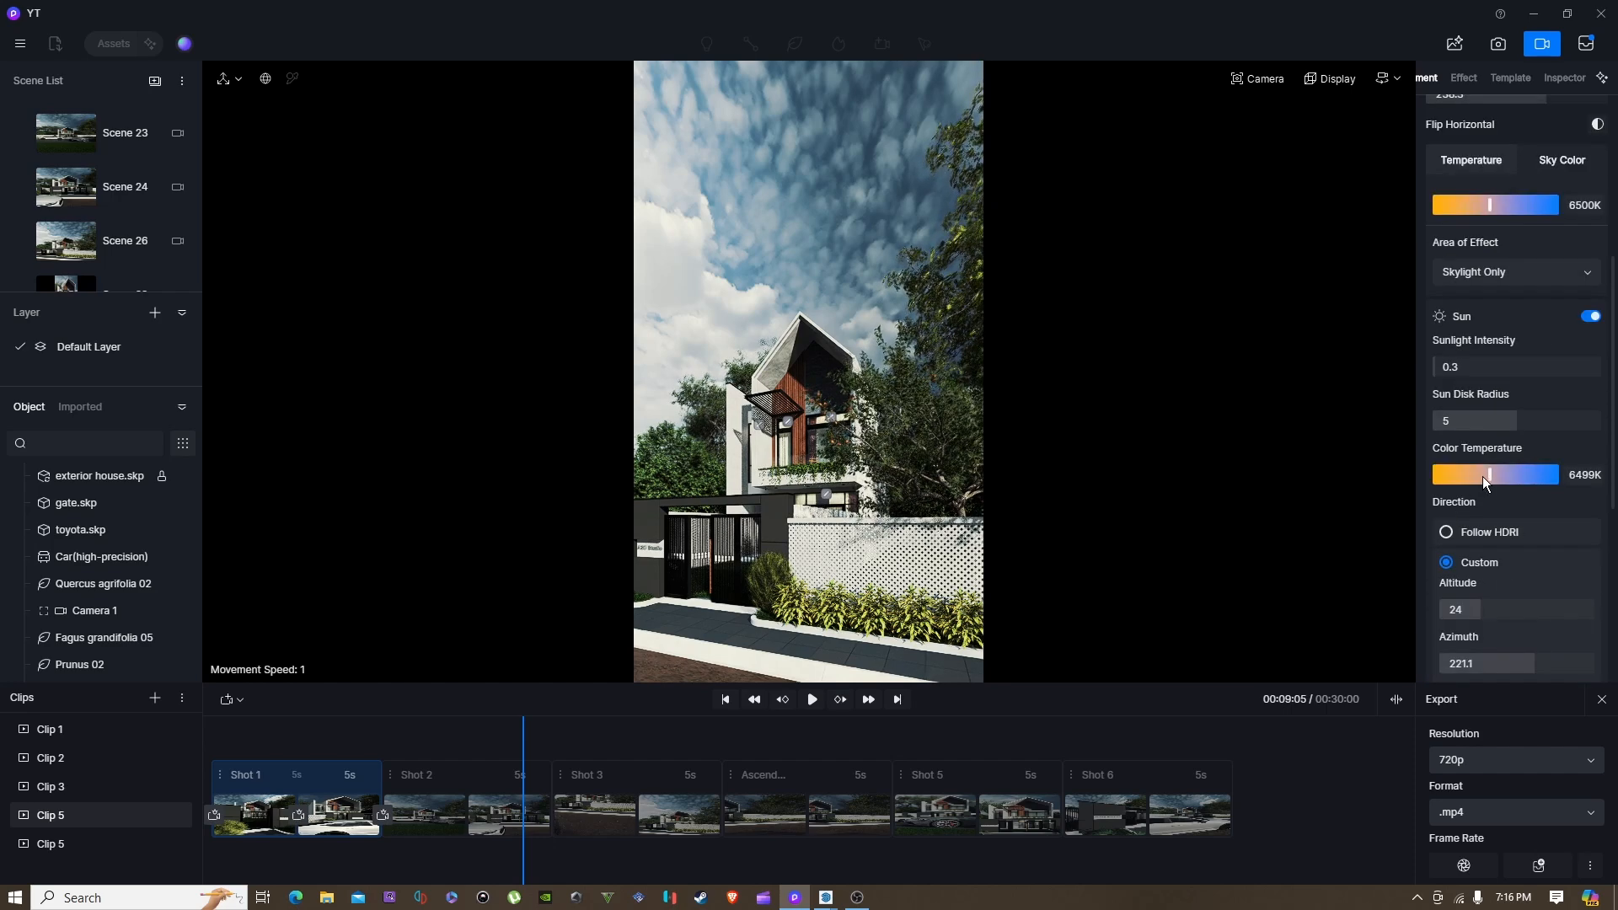
{"action": "scroll", "coordinate": [1492, 506], "scroll_direction": "down", "scroll_amount": 3}
{"action": "scroll", "coordinate": [1492, 489], "scroll_direction": "down", "scroll_amount": 2}
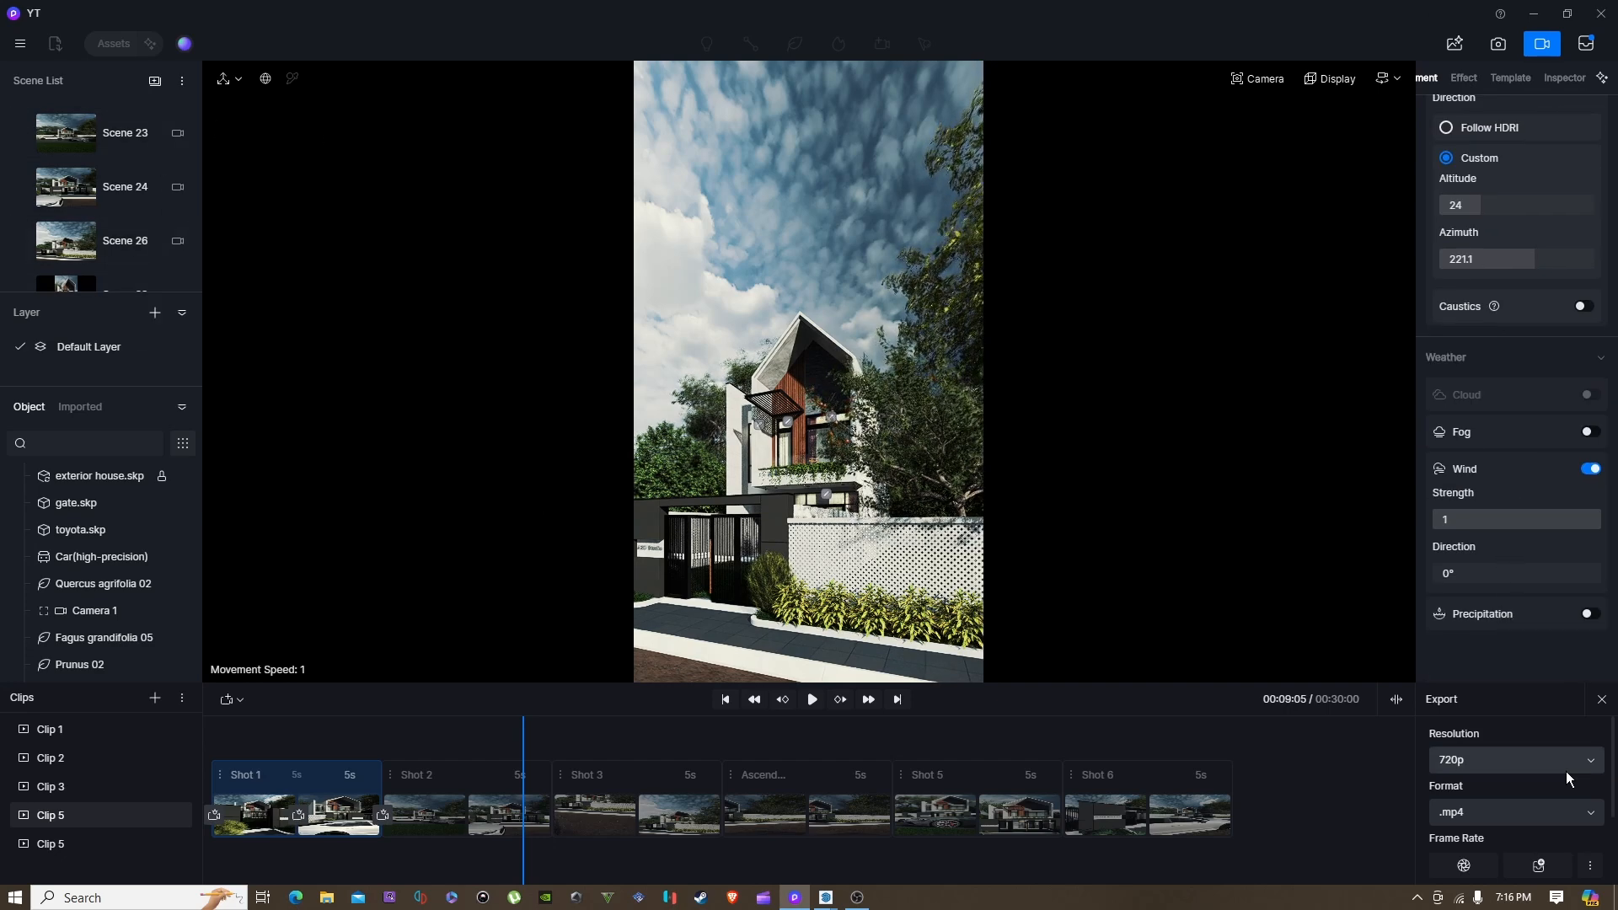
Step: Exit video mode, select the gate leaf, and move the camera back to a wide view of the house and parked cars
{"action": "left_click", "coordinate": [1601, 699]}
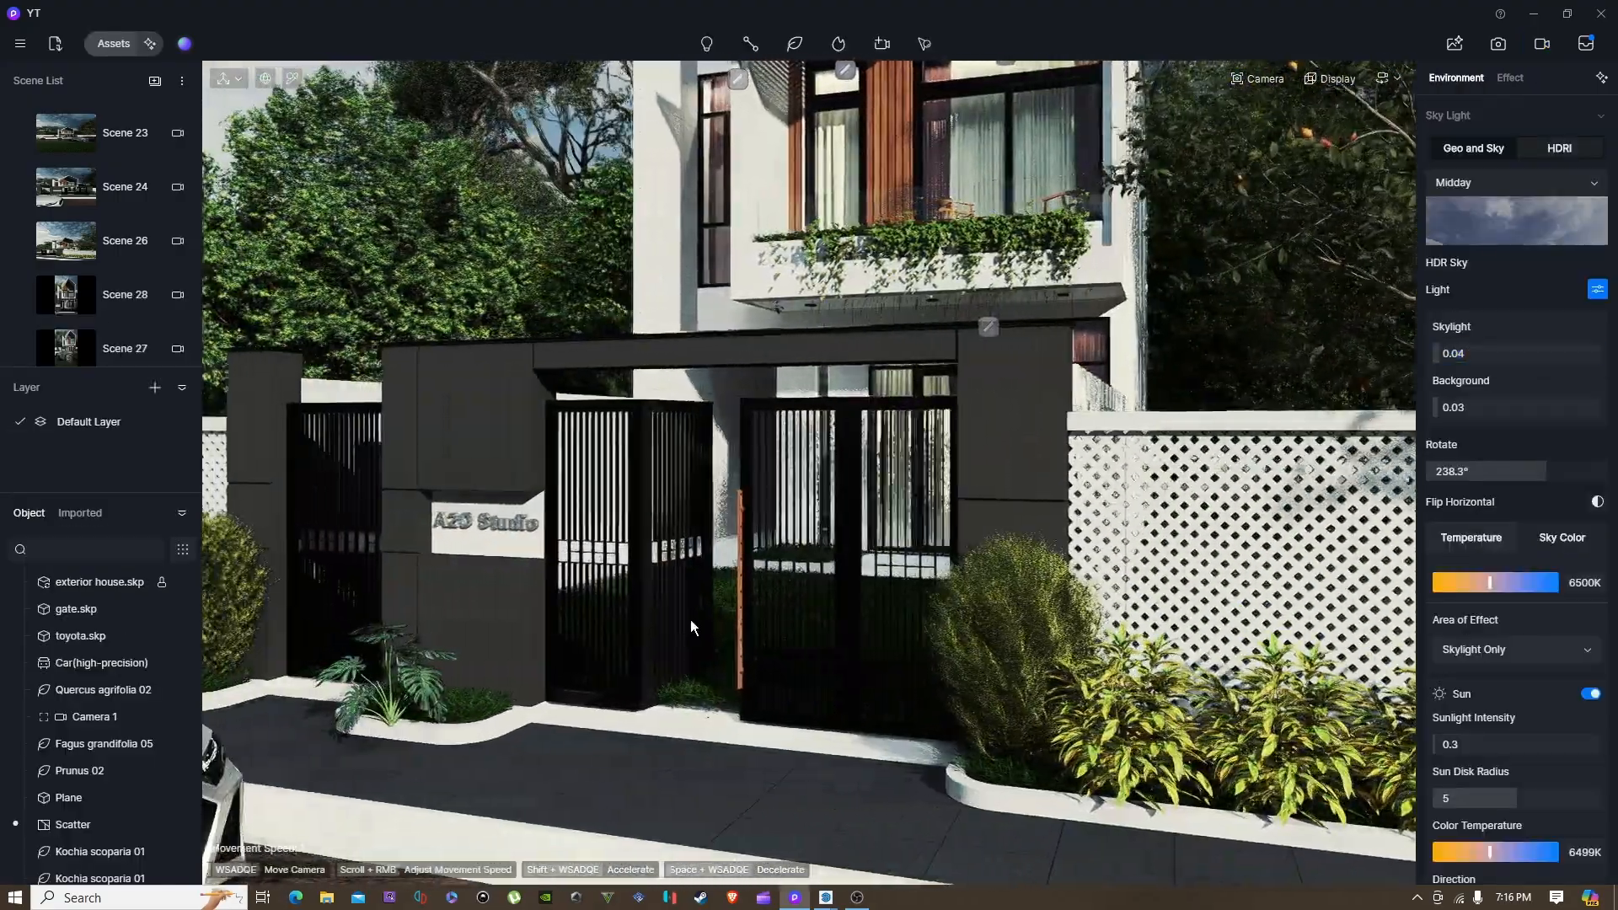
{"action": "left_click", "coordinate": [692, 614]}
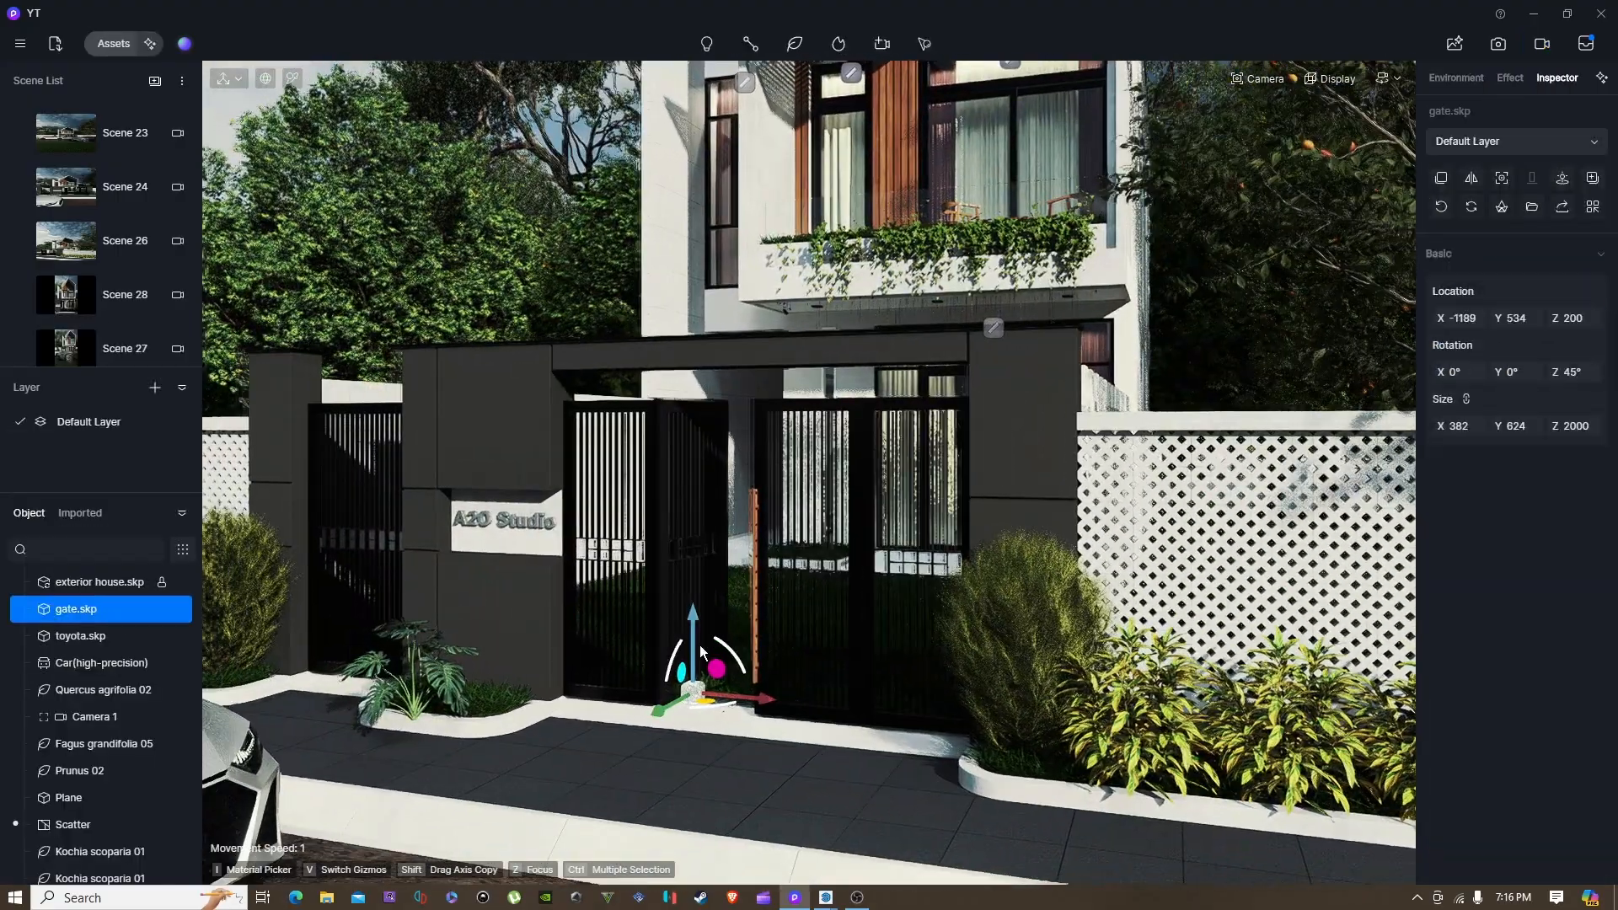
{"action": "key", "text": "s"}
{"action": "right_click_drag", "start_coordinate": [700, 646], "coordinate": [798, 543]}
{"action": "key", "text": "s"}
{"action": "key", "text": "a"}
{"action": "left_click", "coordinate": [156, 82]}
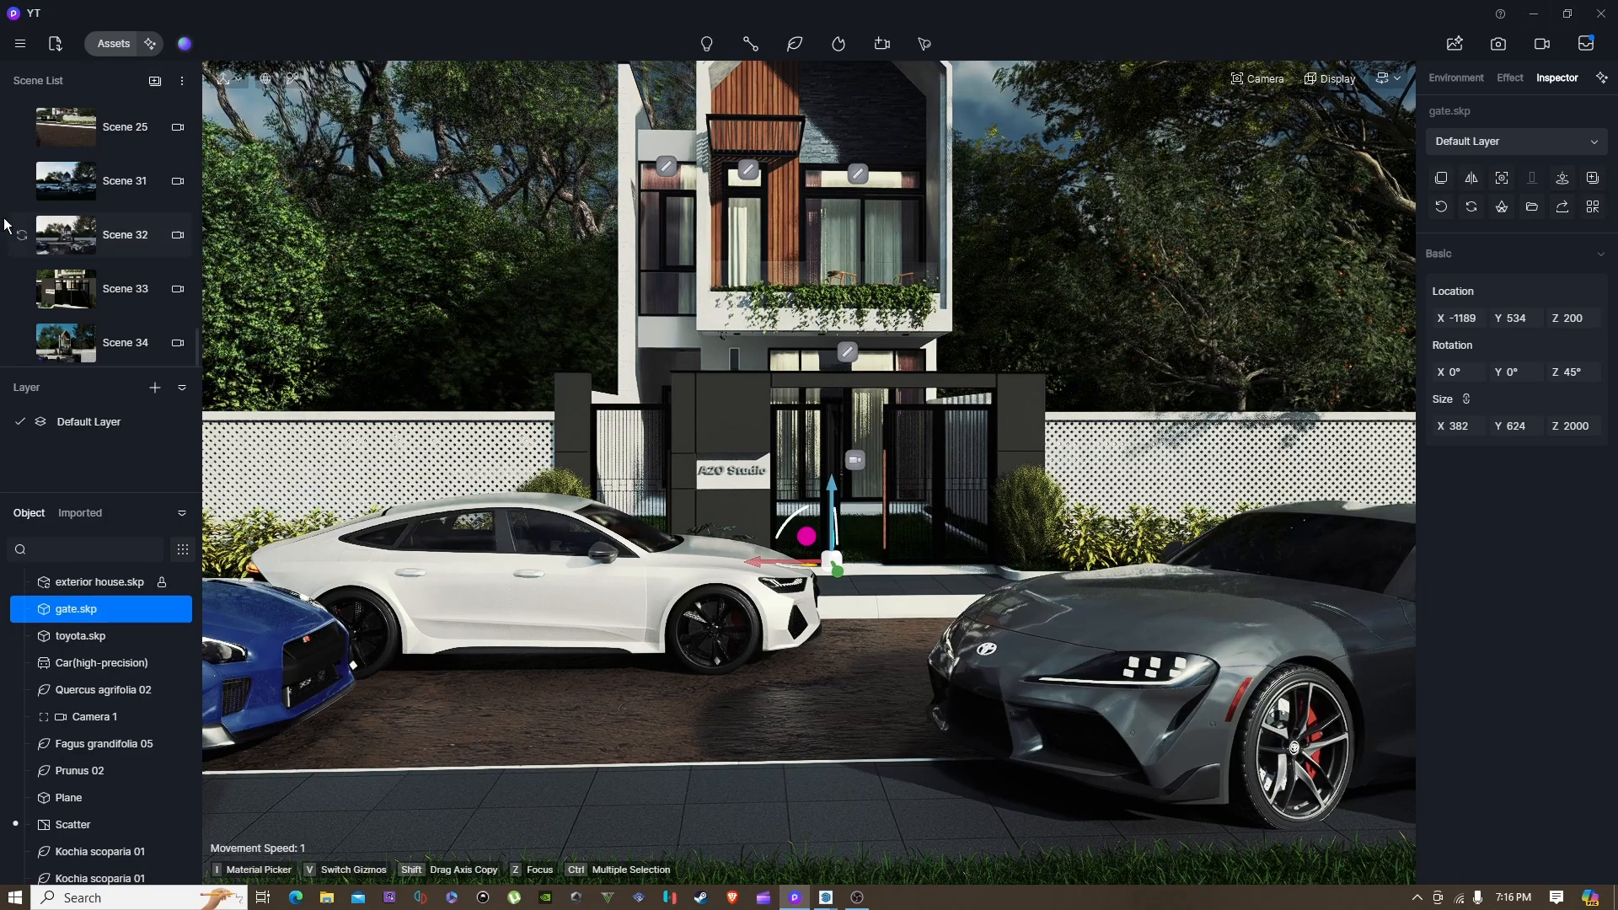
Step: Return to the 10-second Clip 5 in video mode and add a second shot from Scene 34
{"action": "left_click", "coordinate": [1543, 43]}
{"action": "left_click", "coordinate": [90, 853]}
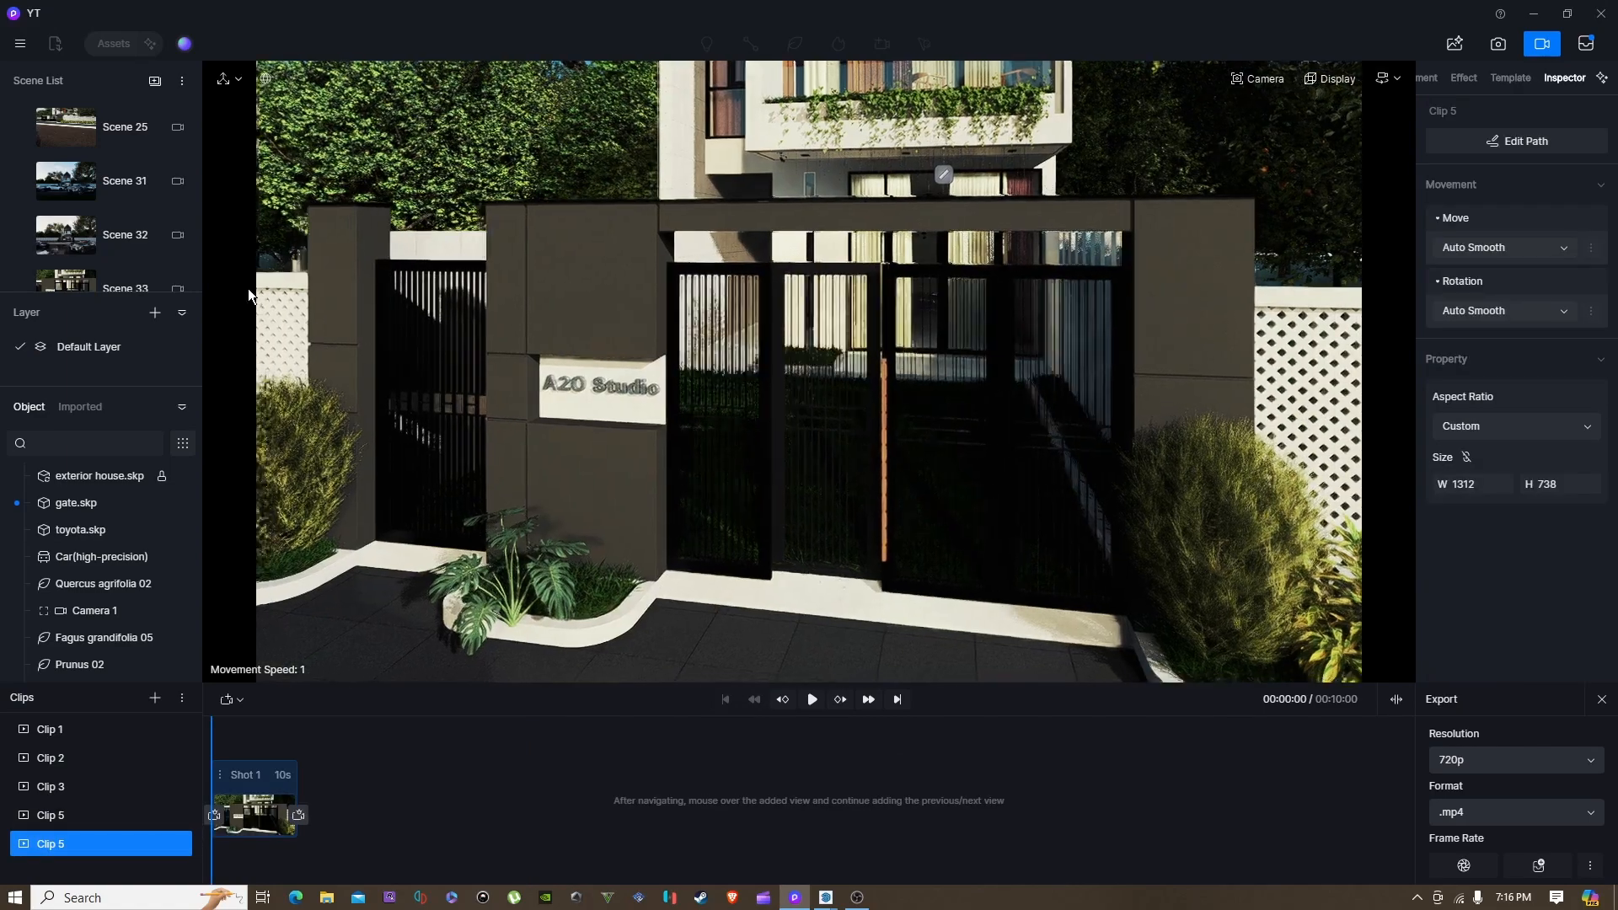
{"action": "scroll", "coordinate": [137, 278], "scroll_direction": "down", "scroll_amount": 1}
{"action": "left_click", "coordinate": [113, 277]}
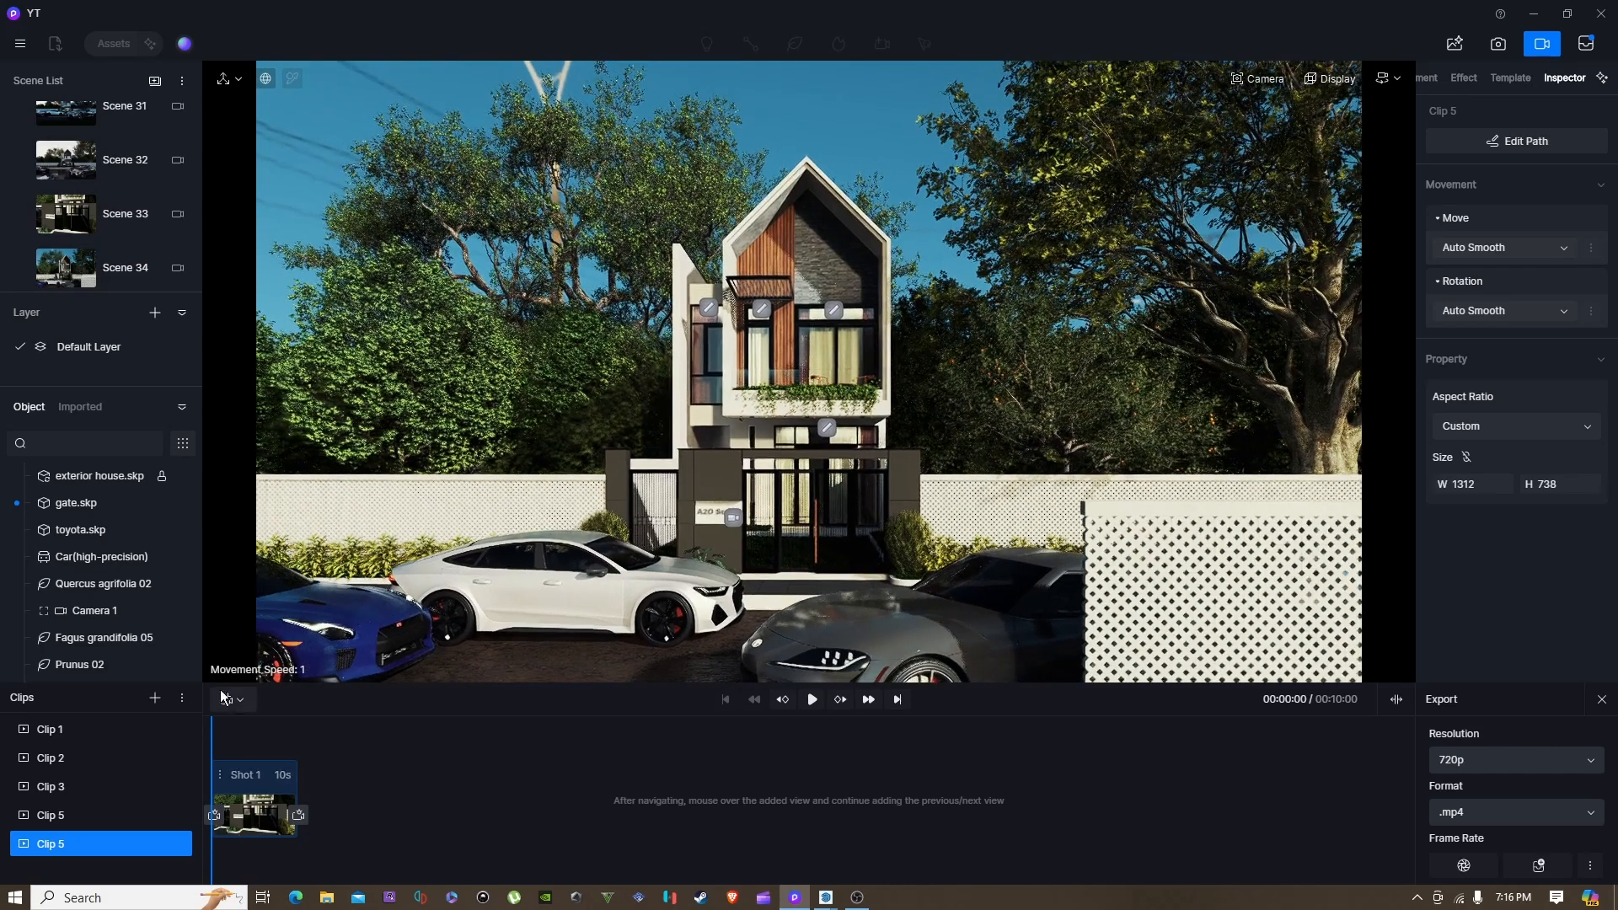
{"action": "left_click", "coordinate": [277, 752]}
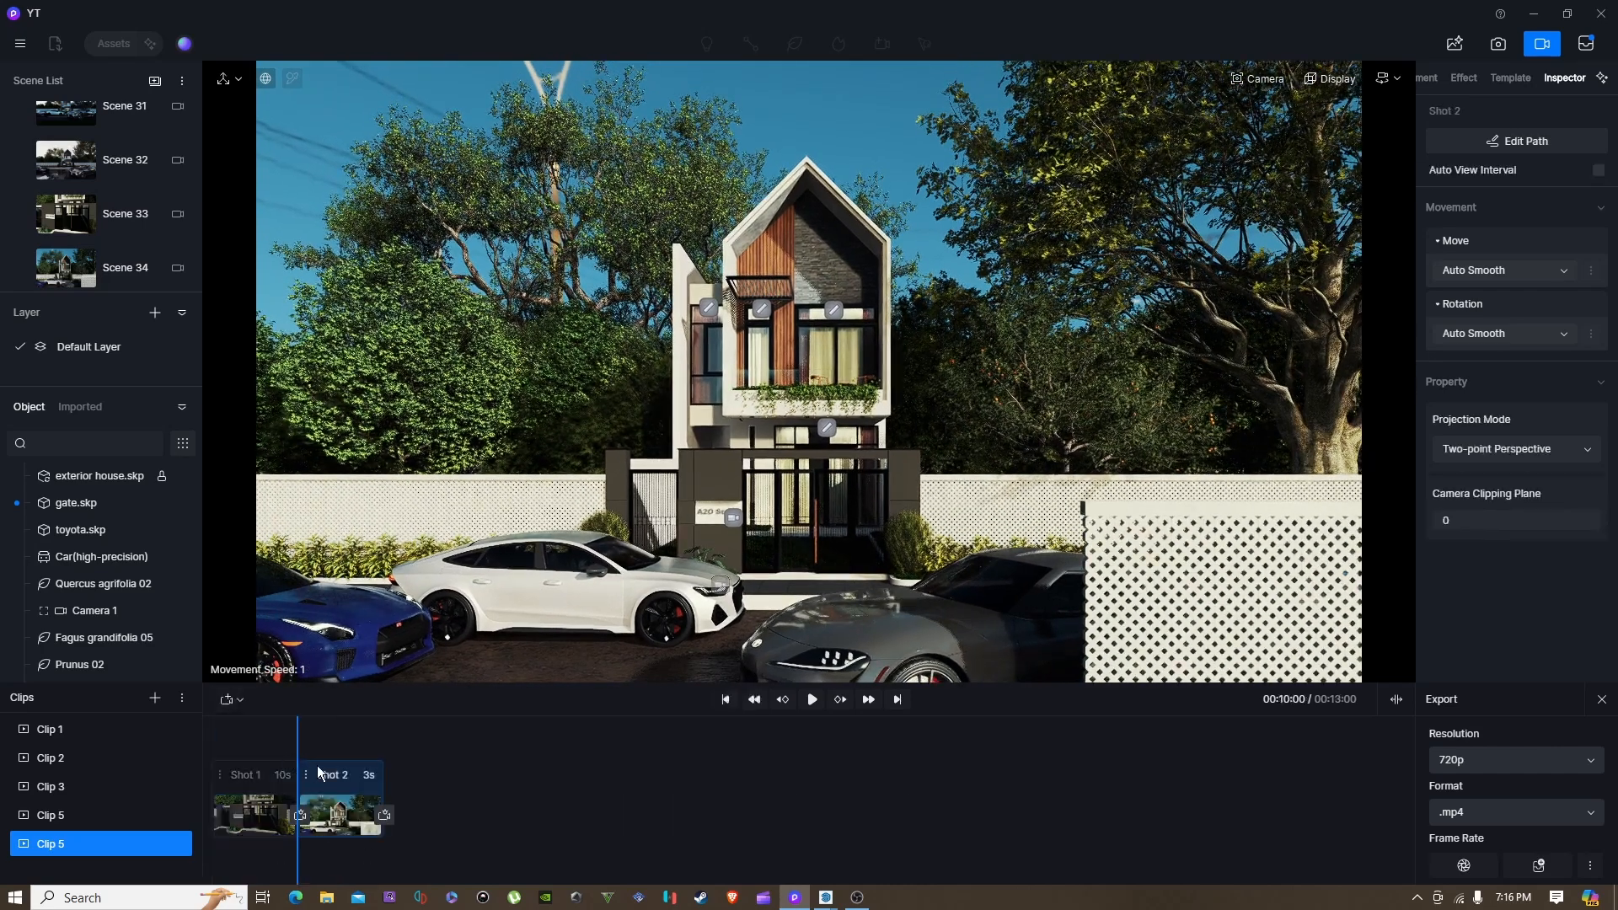
Step: Set Shot 2's duration to 5 s and animate the white car from its parked spot to X -3016 with keyframes at 00:10:00 and 00:14:14
{"action": "double_click", "coordinate": [371, 774]}
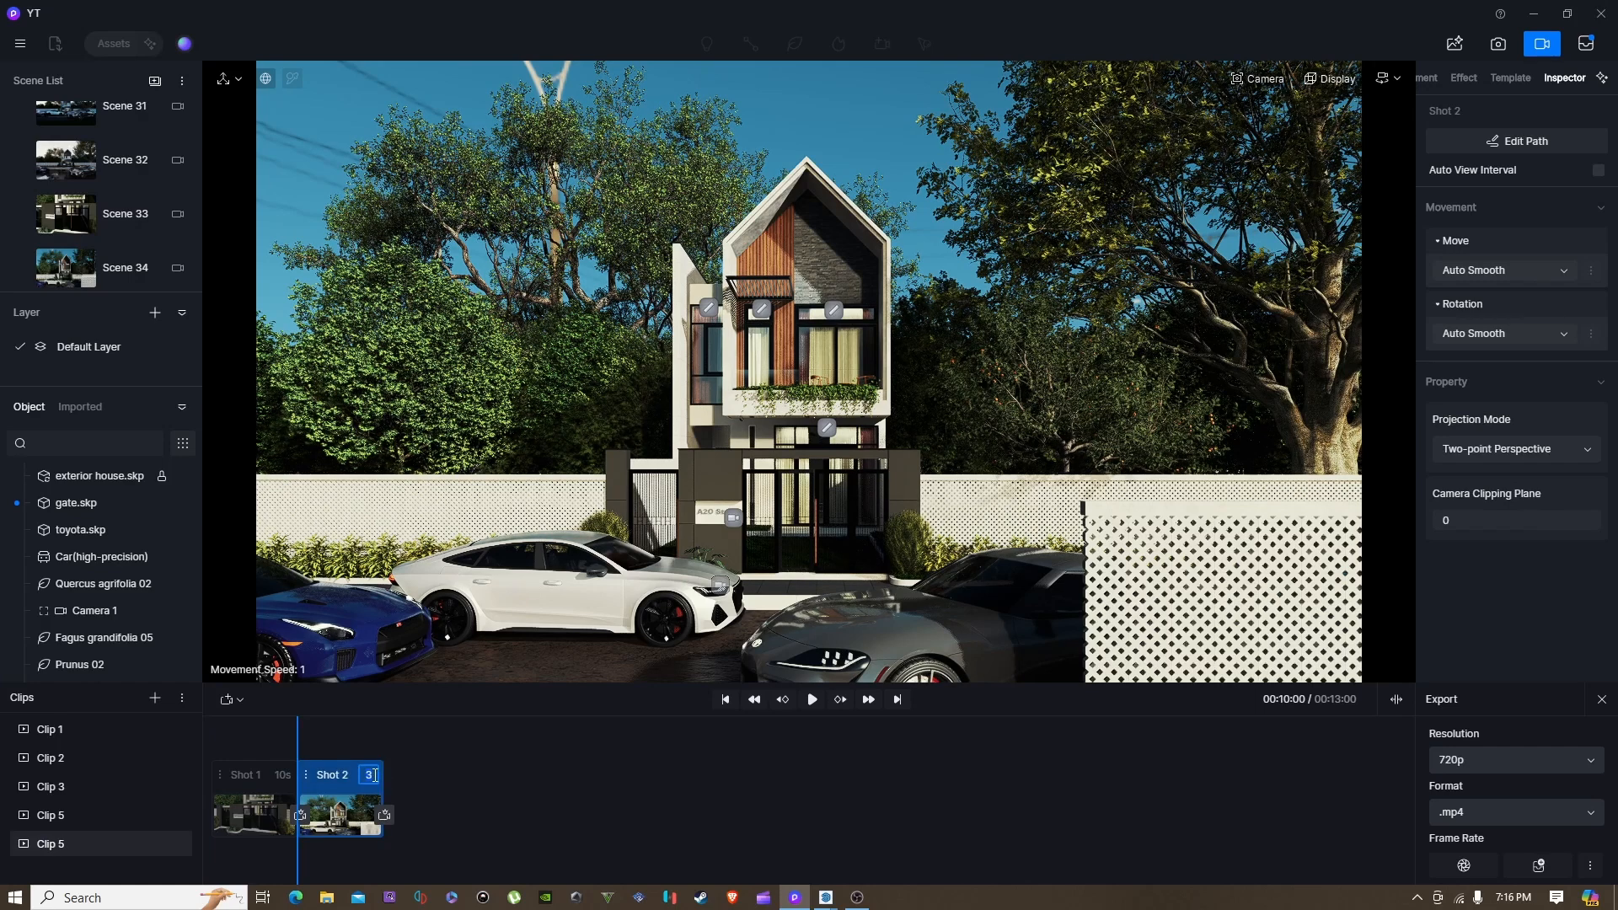
{"action": "left_click", "coordinate": [637, 600]}
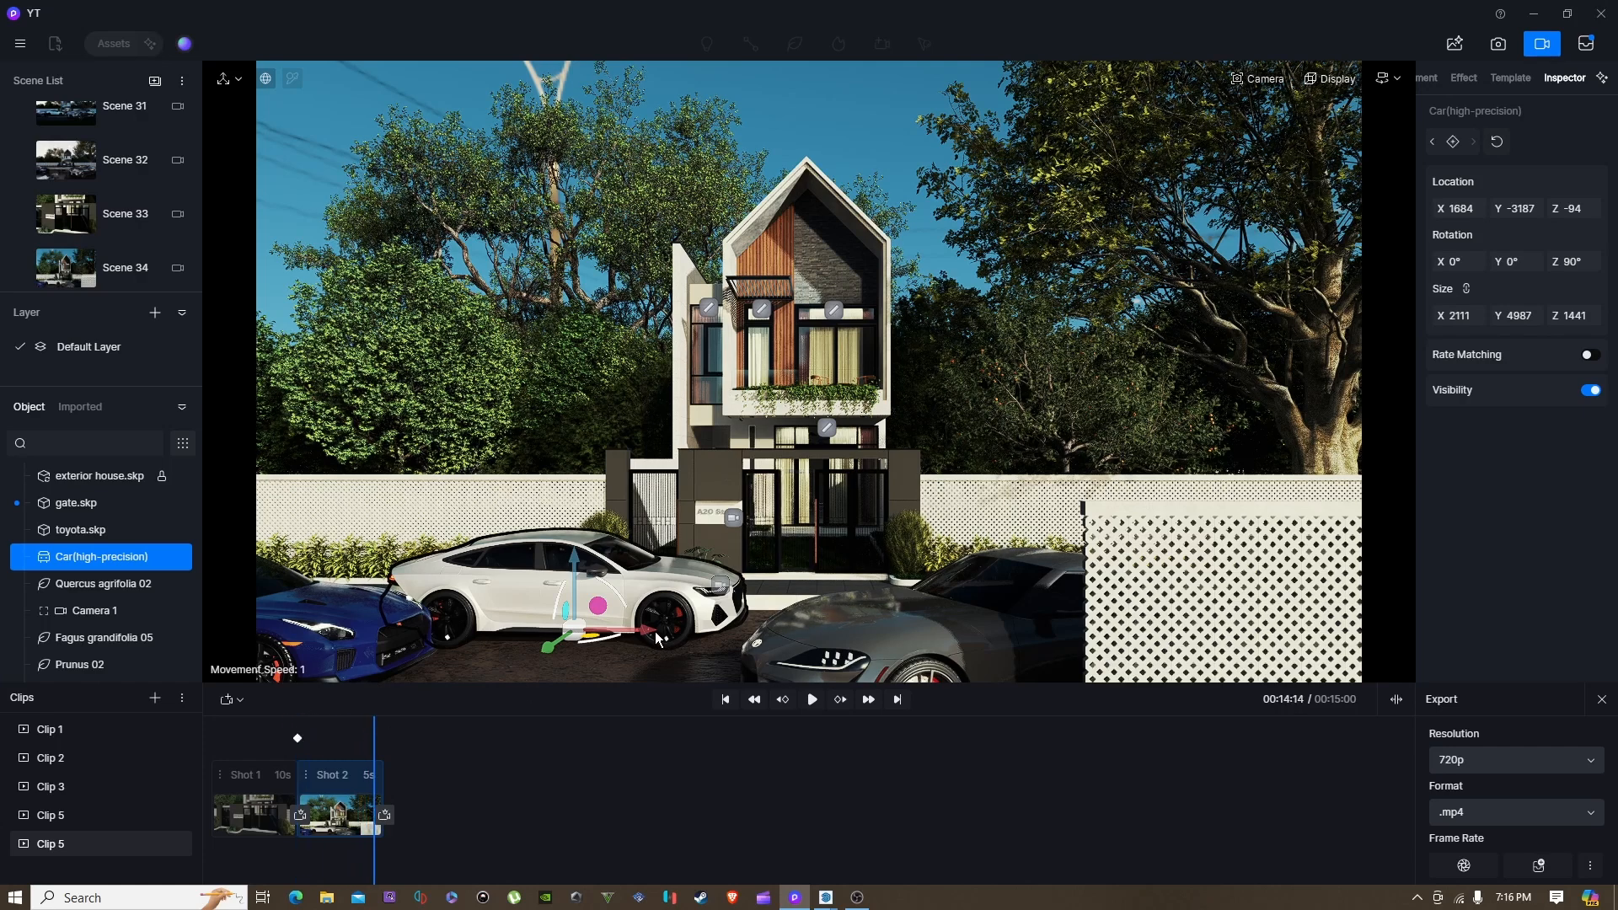
{"action": "left_click_drag", "start_coordinate": [663, 632], "coordinate": [986, 634]}
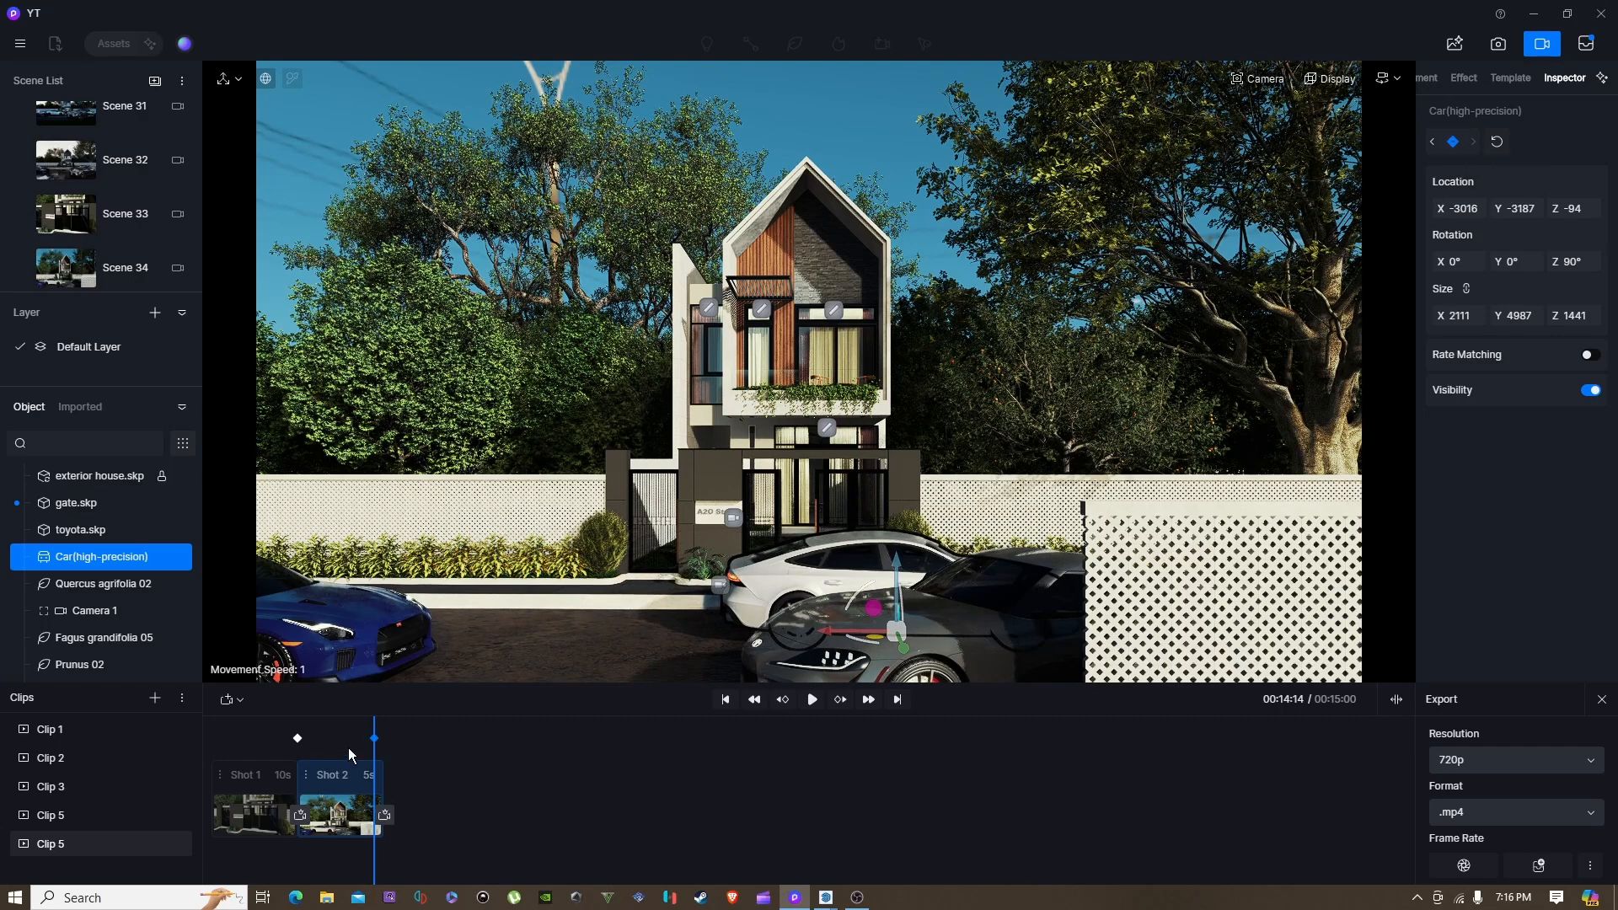
Step: Play Shot 2 from its start to check the white car's movement
{"action": "left_click_drag", "start_coordinate": [306, 725], "coordinate": [295, 725]}
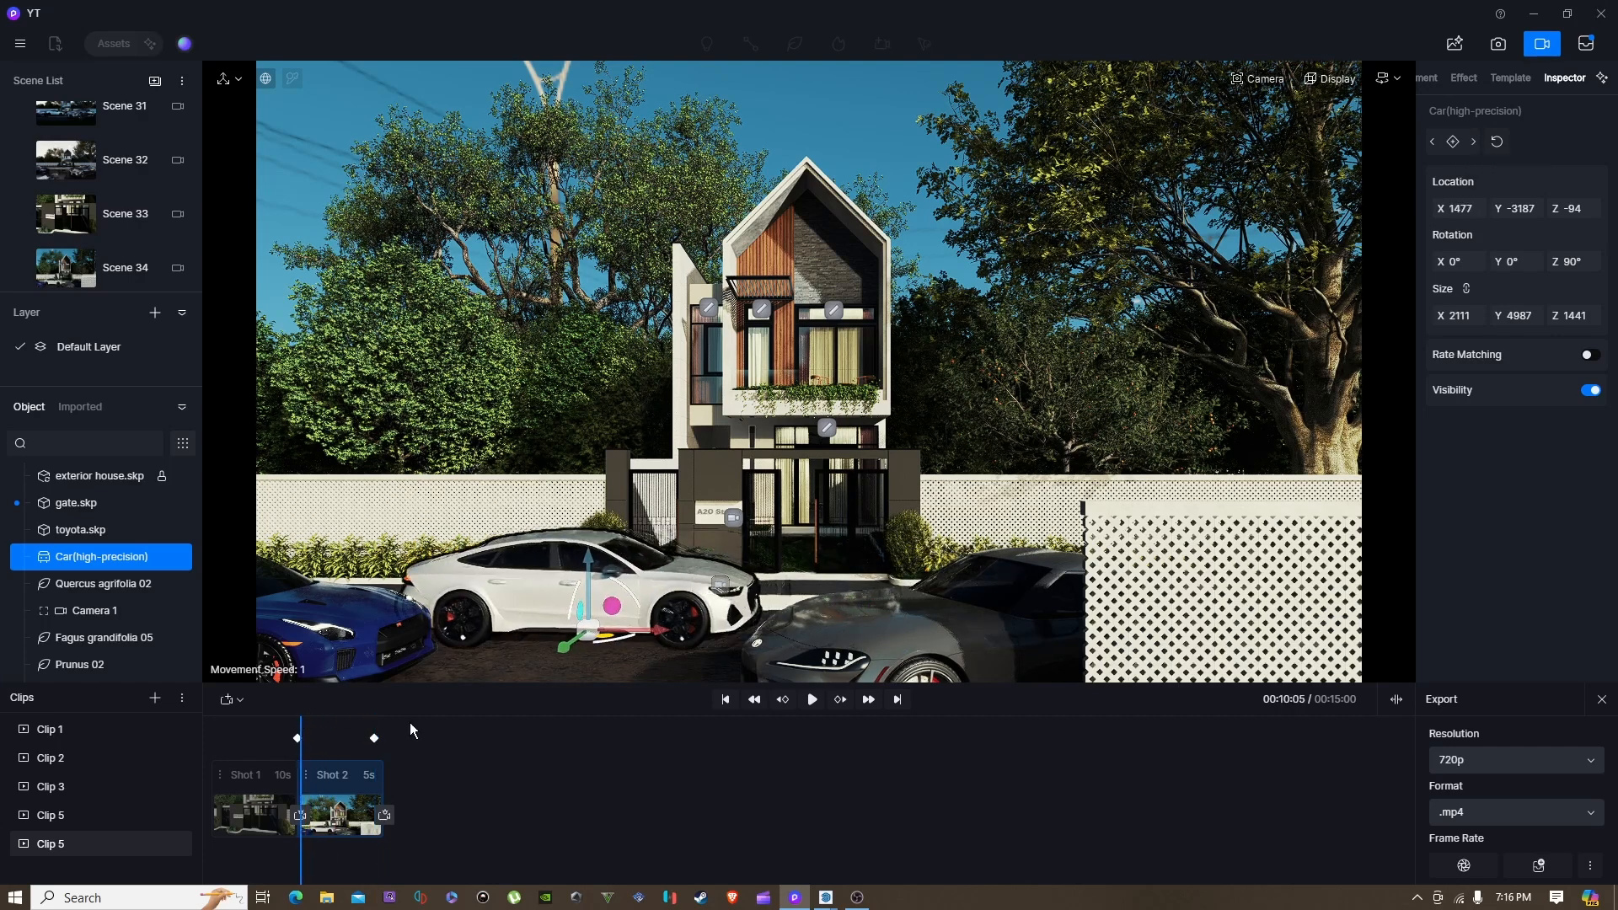
{"action": "left_click", "coordinate": [811, 700]}
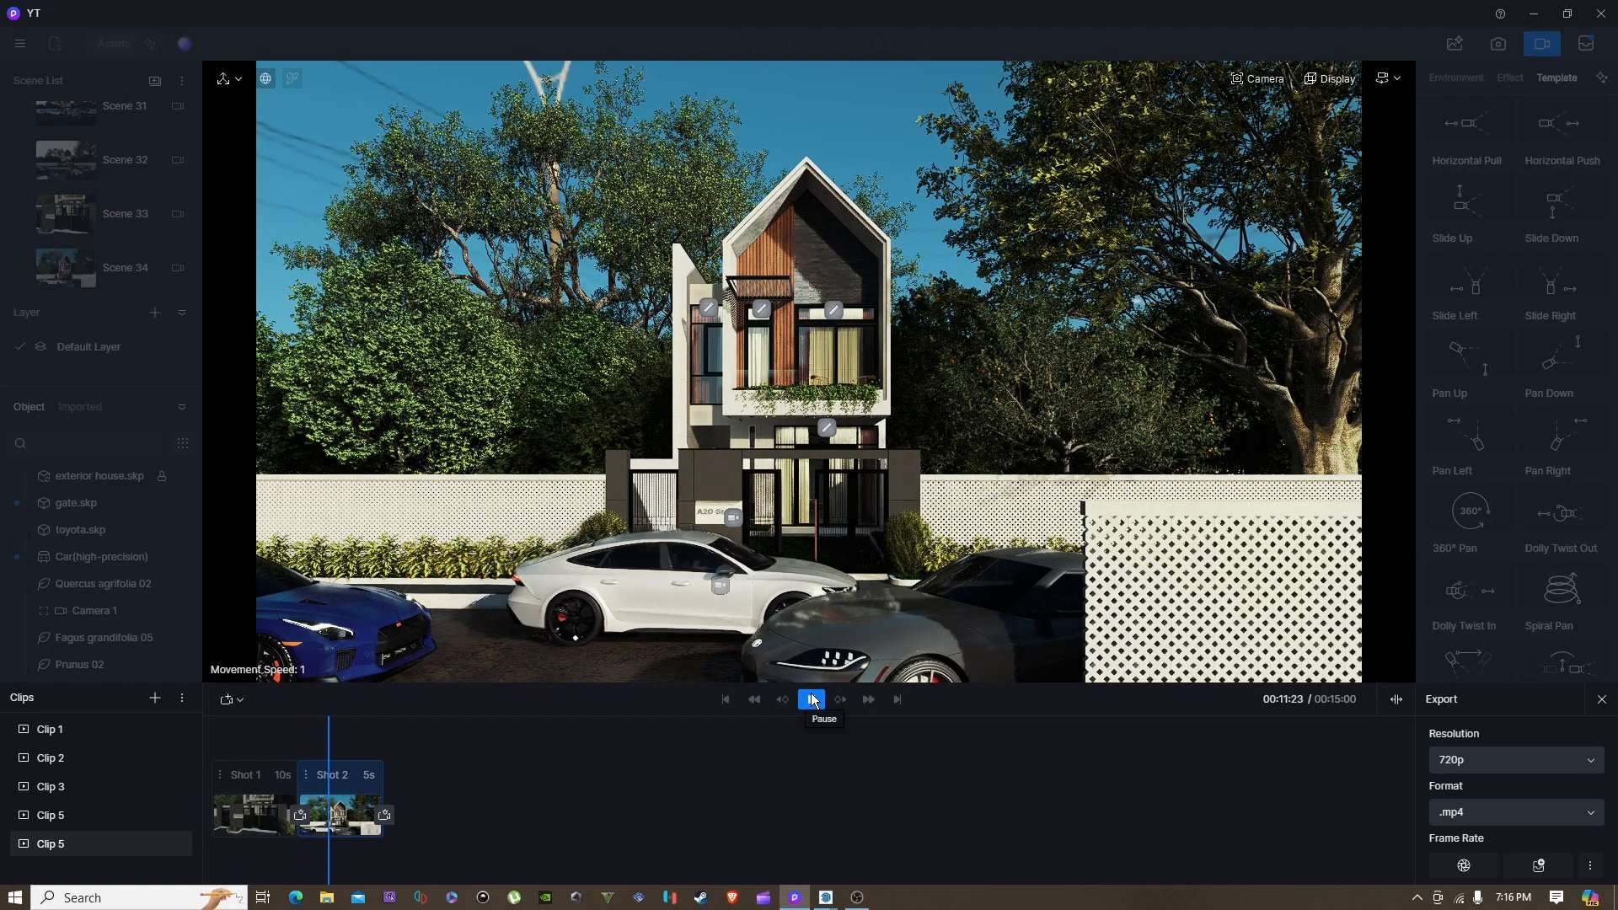
{"action": "left_click", "coordinate": [813, 700]}
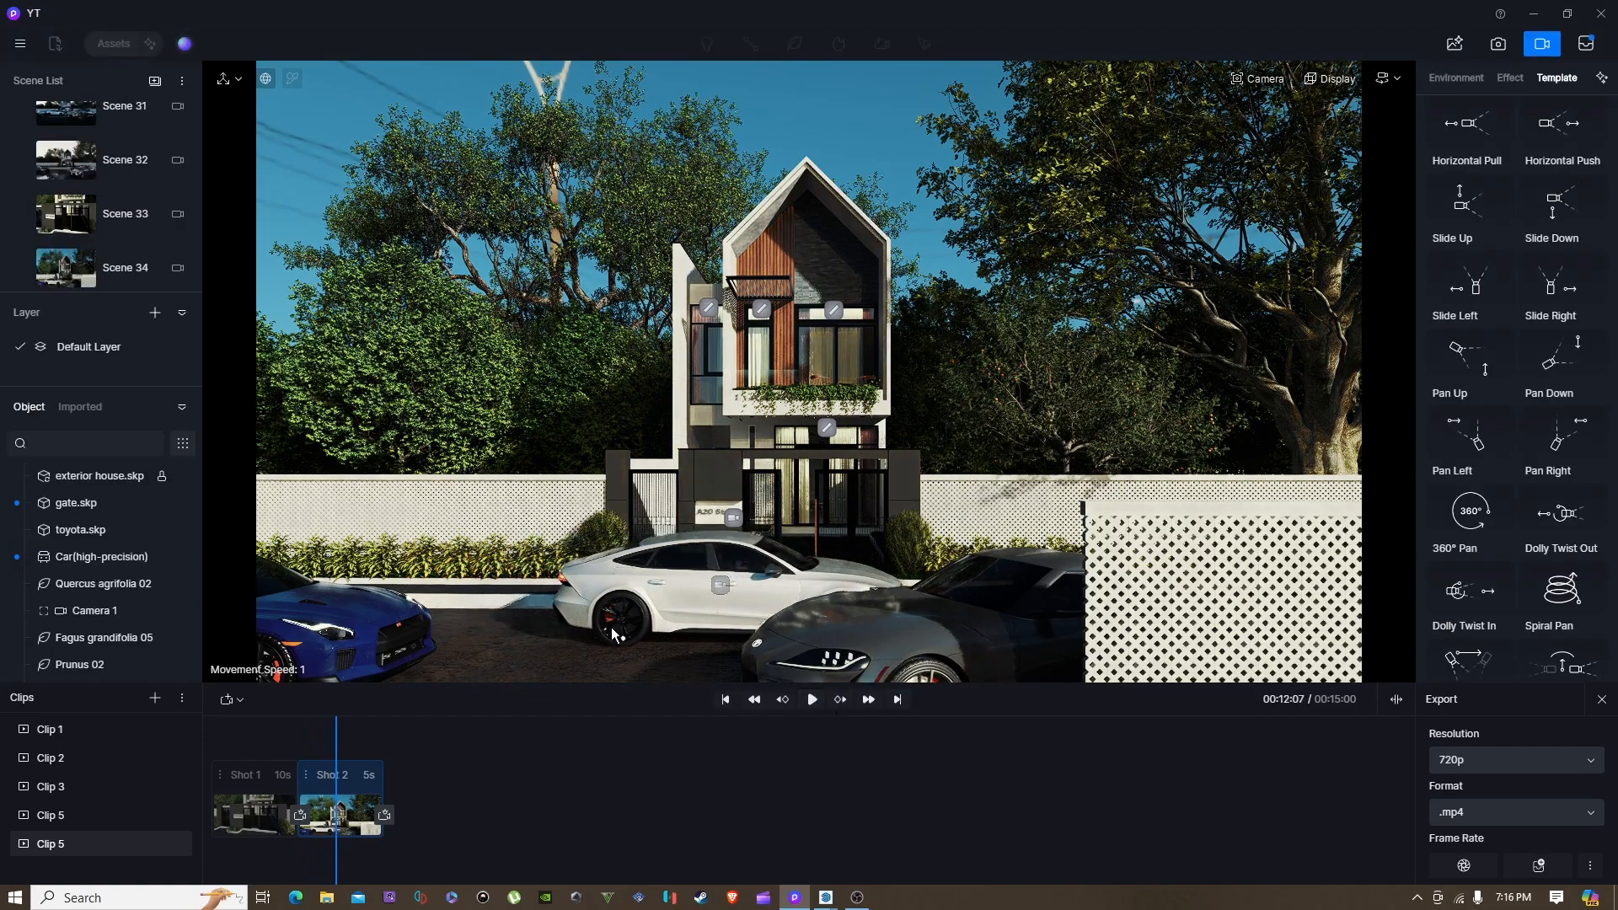
Step: Refresh Scene 34 outside video mode with the white car selected, and update all parameters of Shot 2 in the clip
{"action": "left_click", "coordinate": [1603, 700]}
{"action": "left_click", "coordinate": [108, 344]}
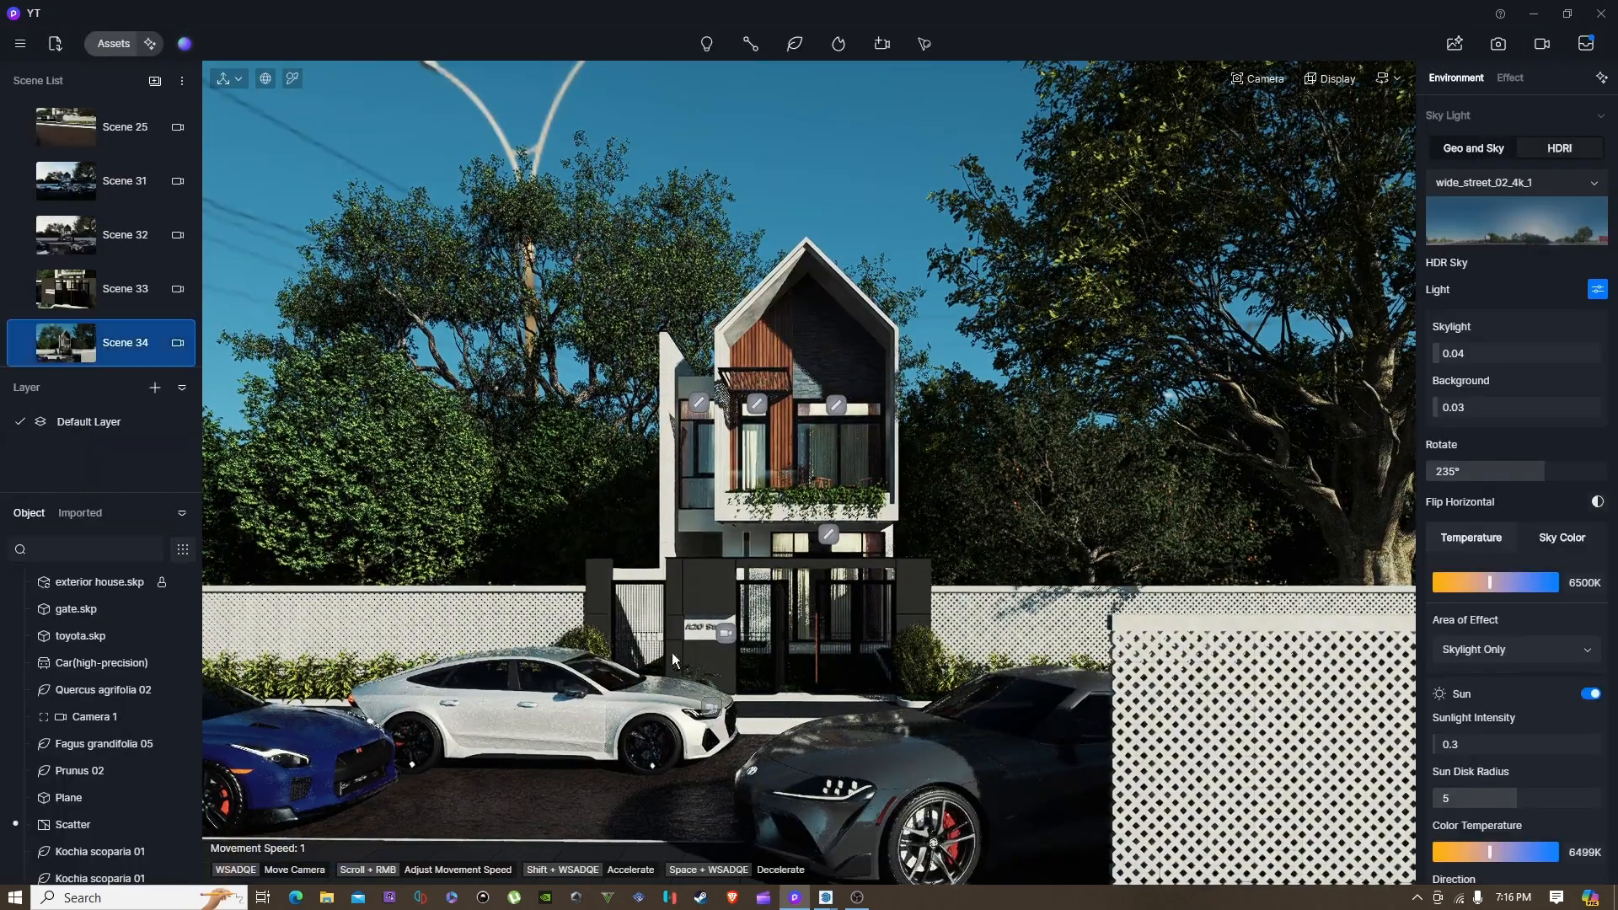
{"action": "left_click", "coordinate": [604, 747]}
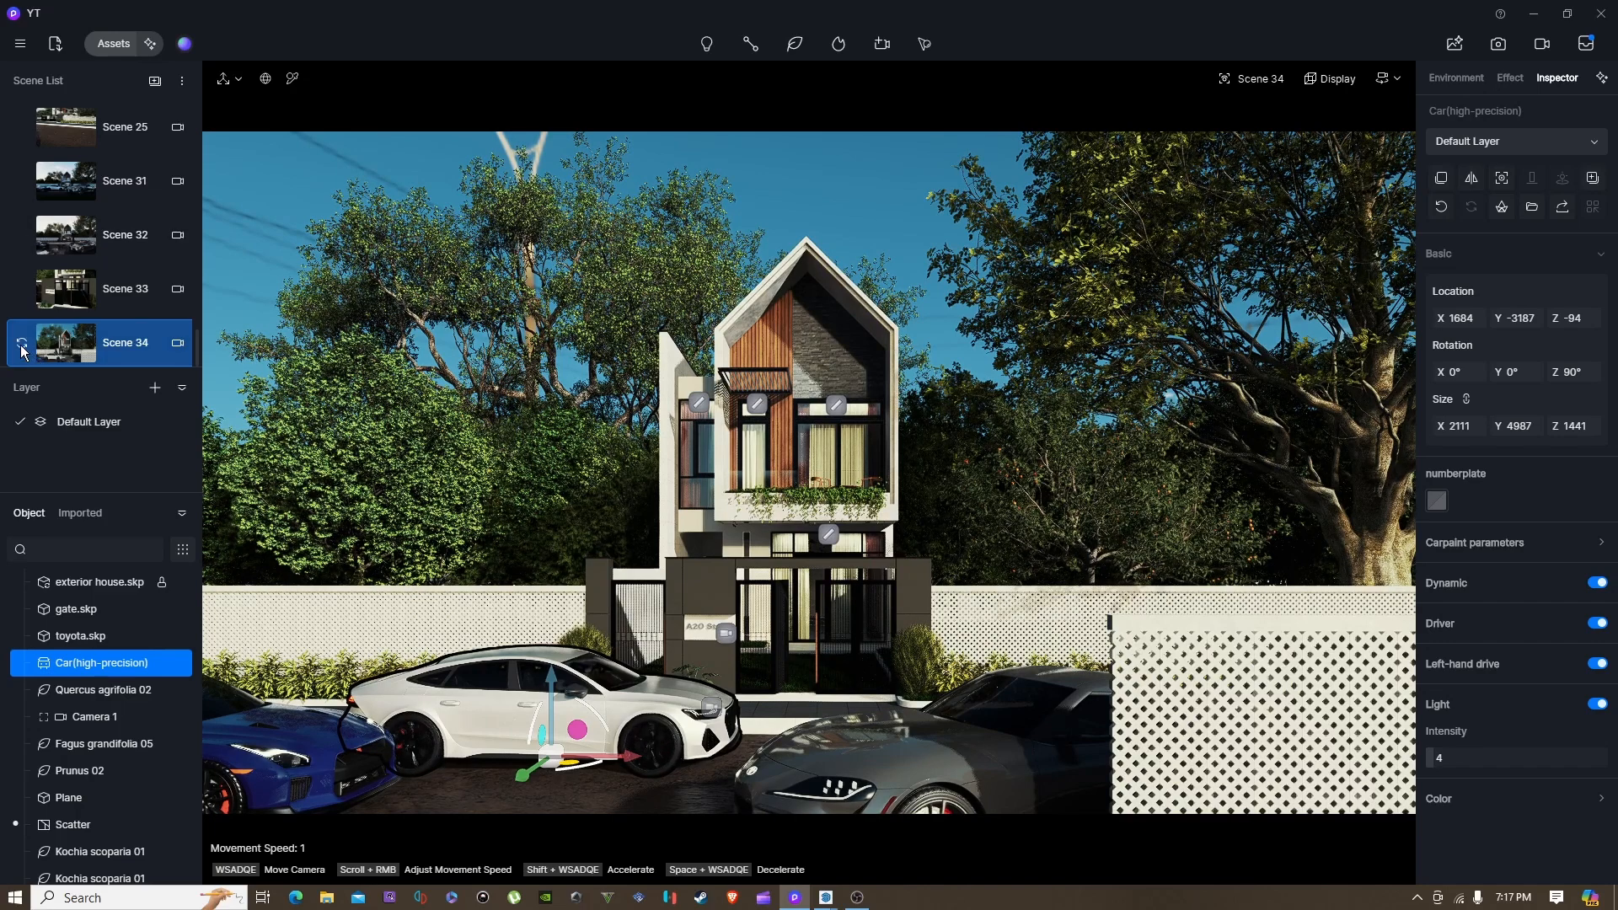
{"action": "left_click", "coordinate": [1543, 46]}
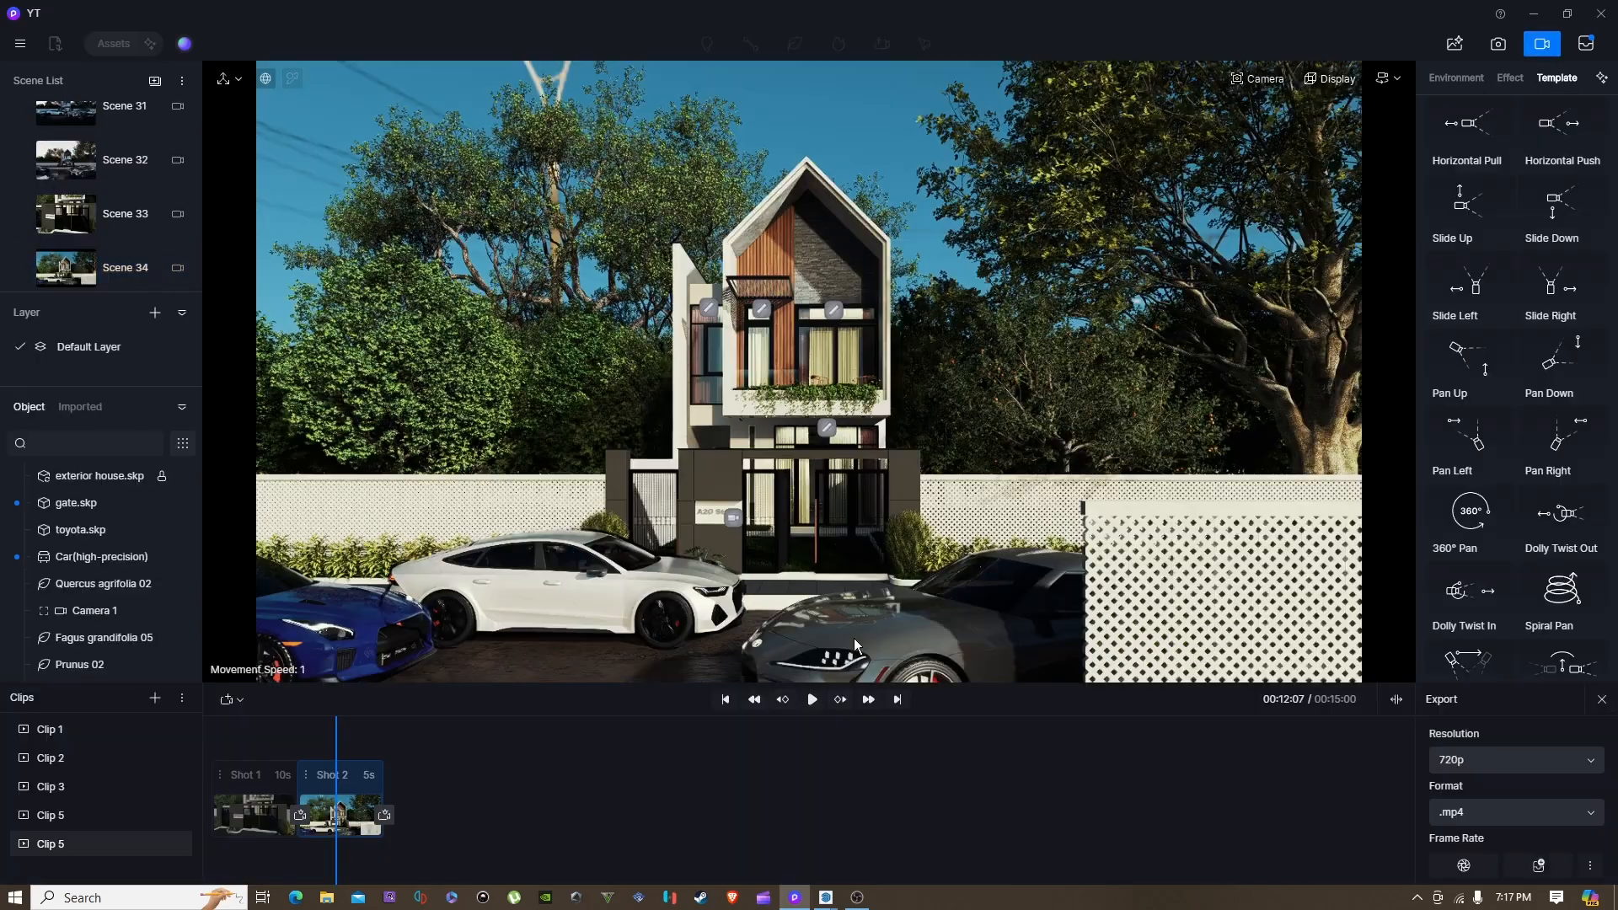
{"action": "right_click", "coordinate": [307, 780]}
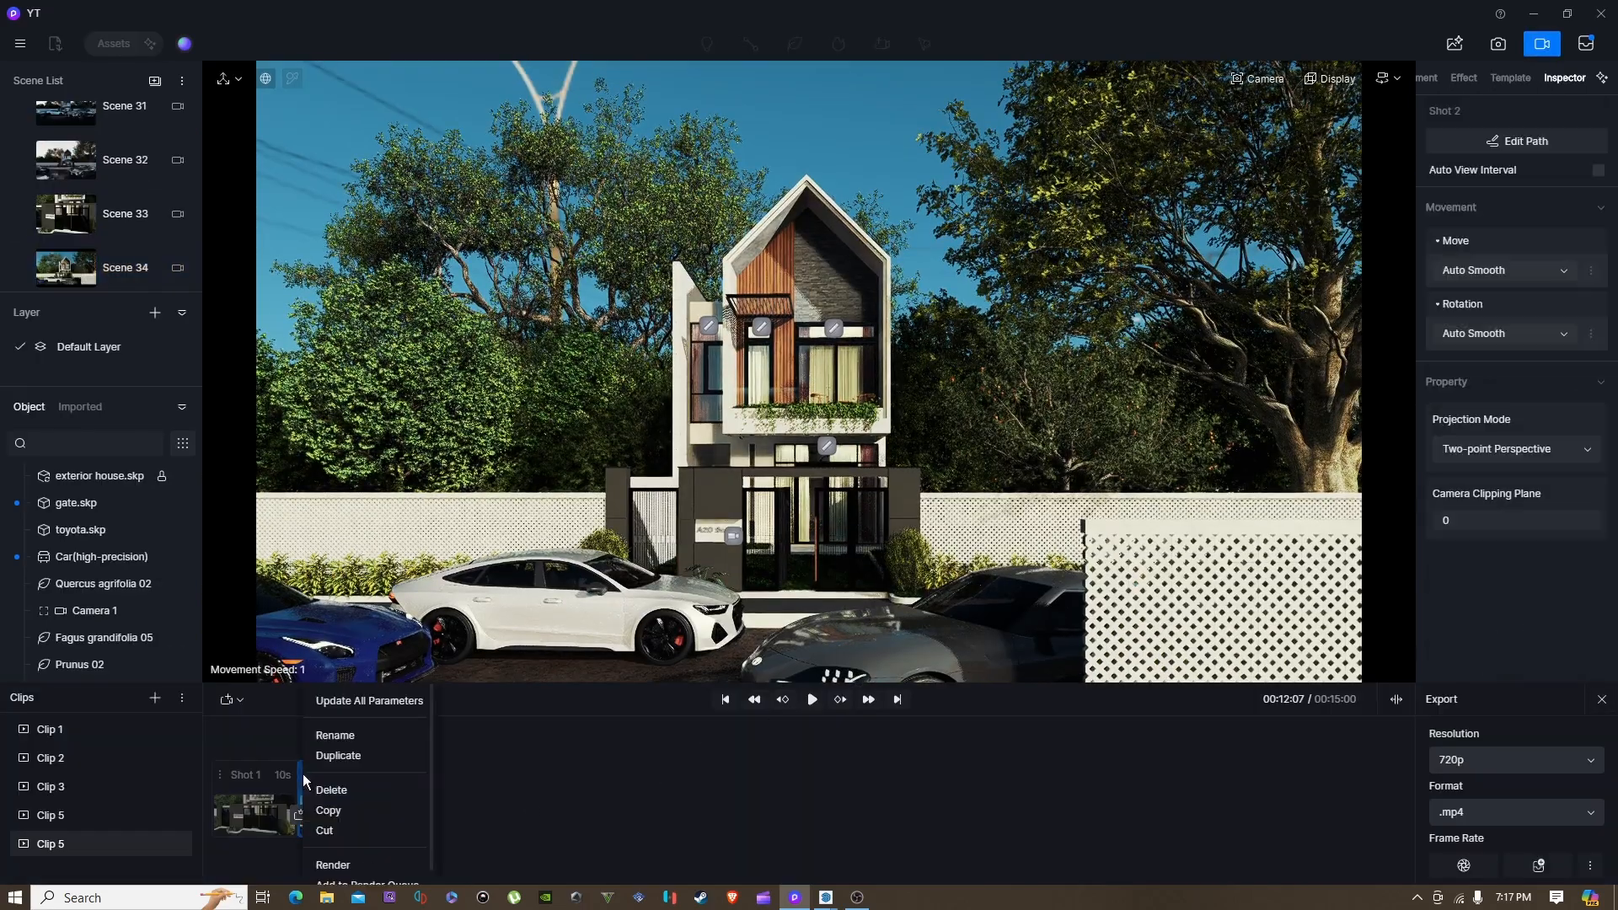
{"action": "left_click", "coordinate": [357, 701]}
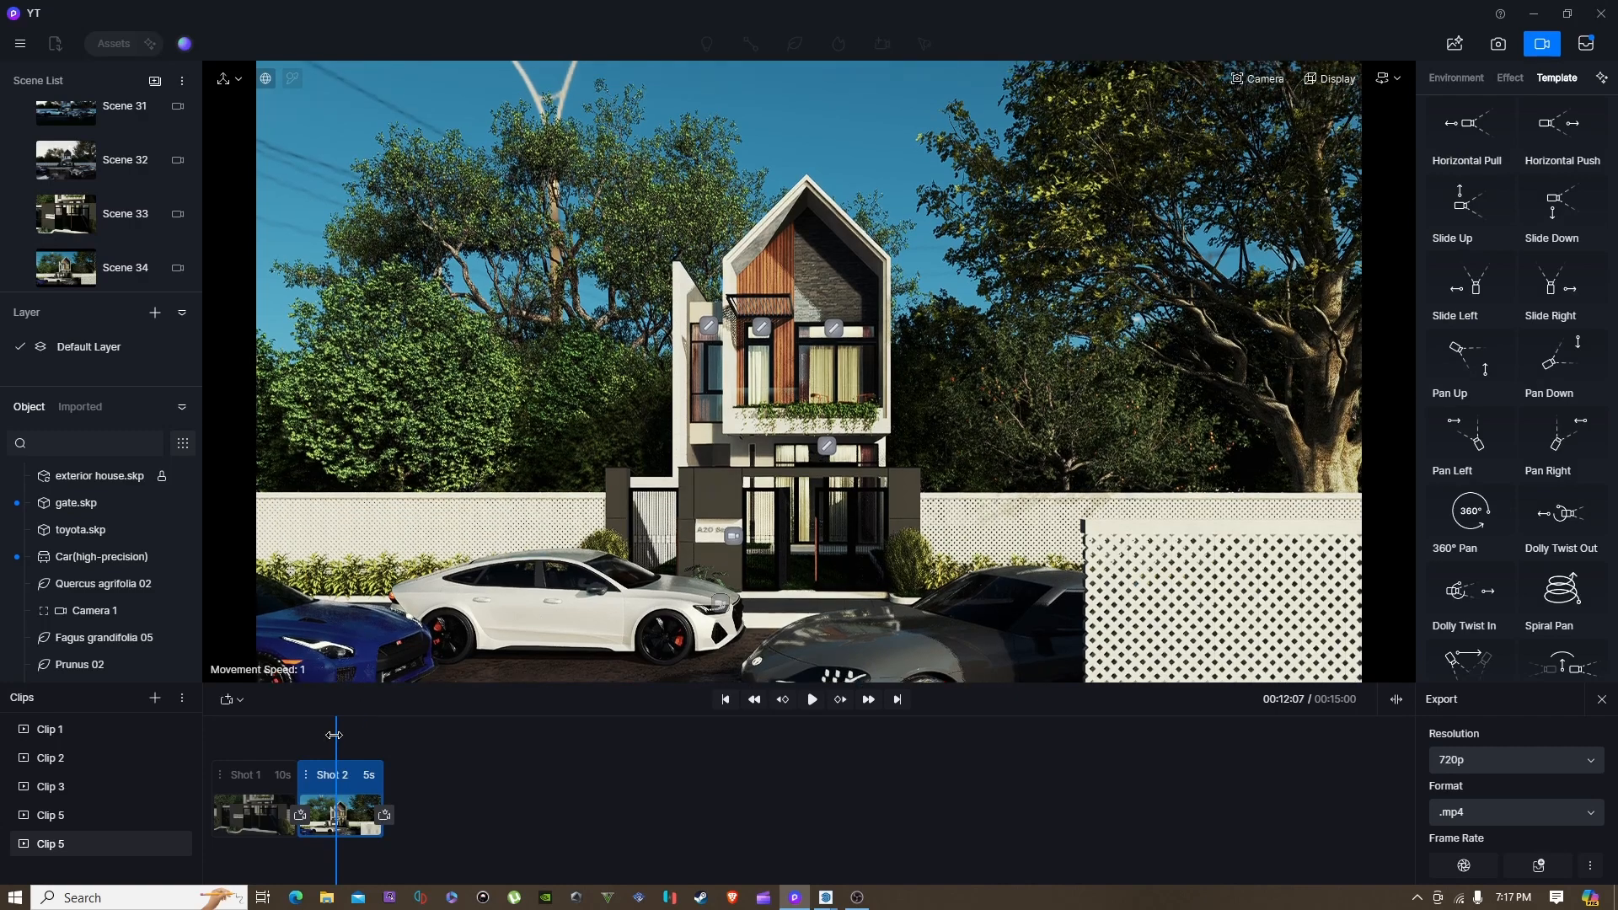
Step: Turn on Rate Matching for the white car's animation and preview Shot 2
{"action": "left_click_drag", "start_coordinate": [335, 737], "coordinate": [301, 738]}
{"action": "left_click", "coordinate": [808, 701]}
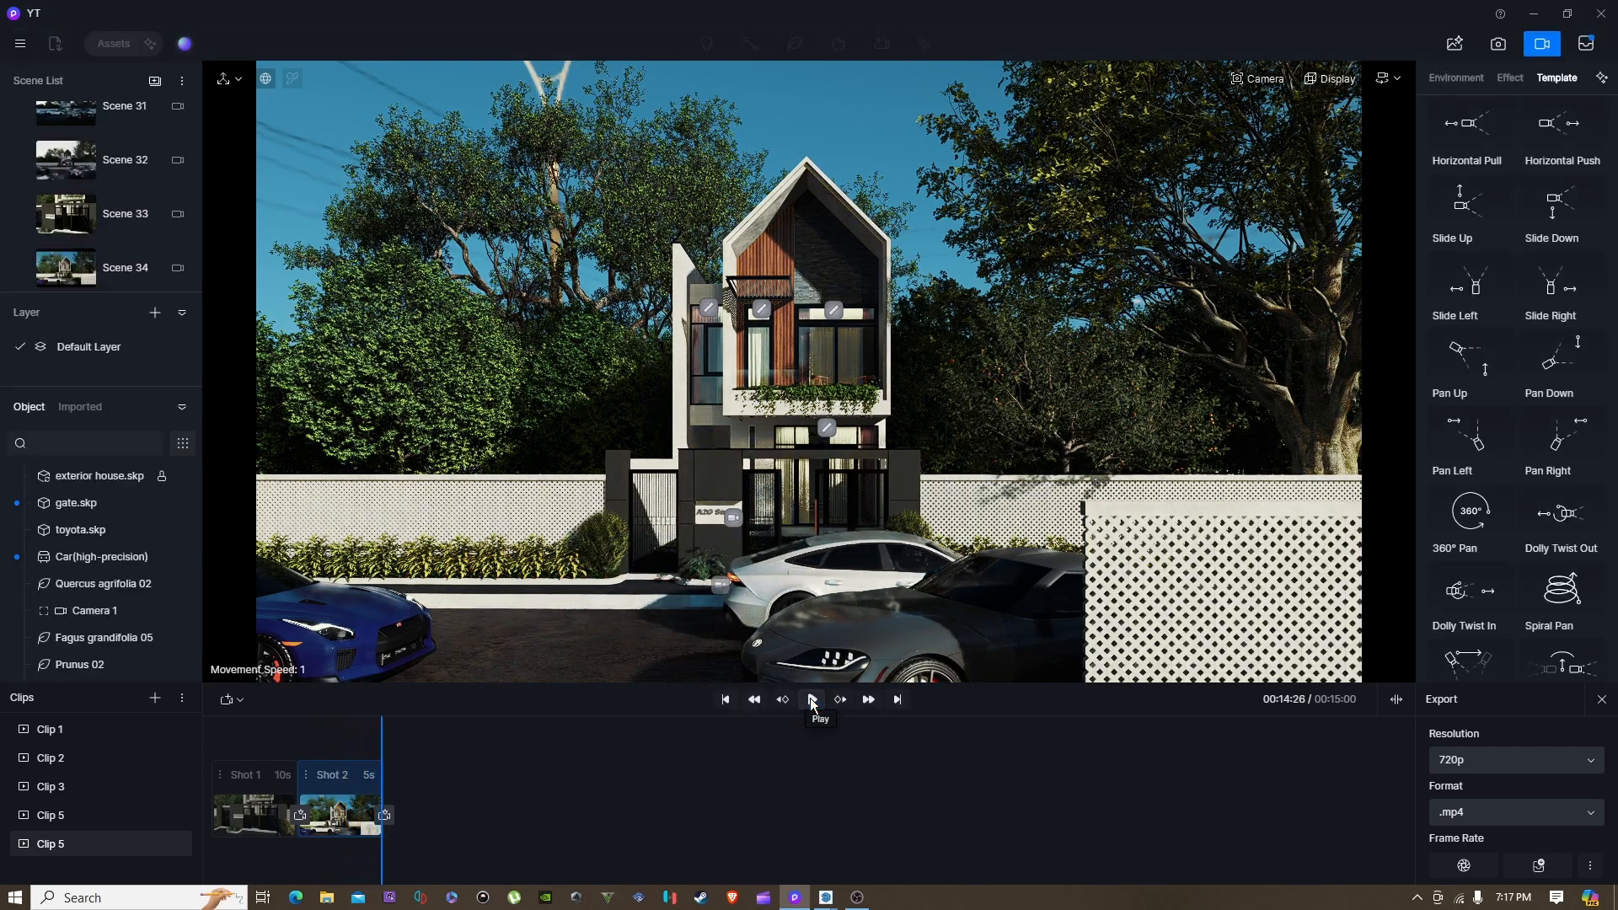
{"action": "left_click", "coordinate": [861, 595]}
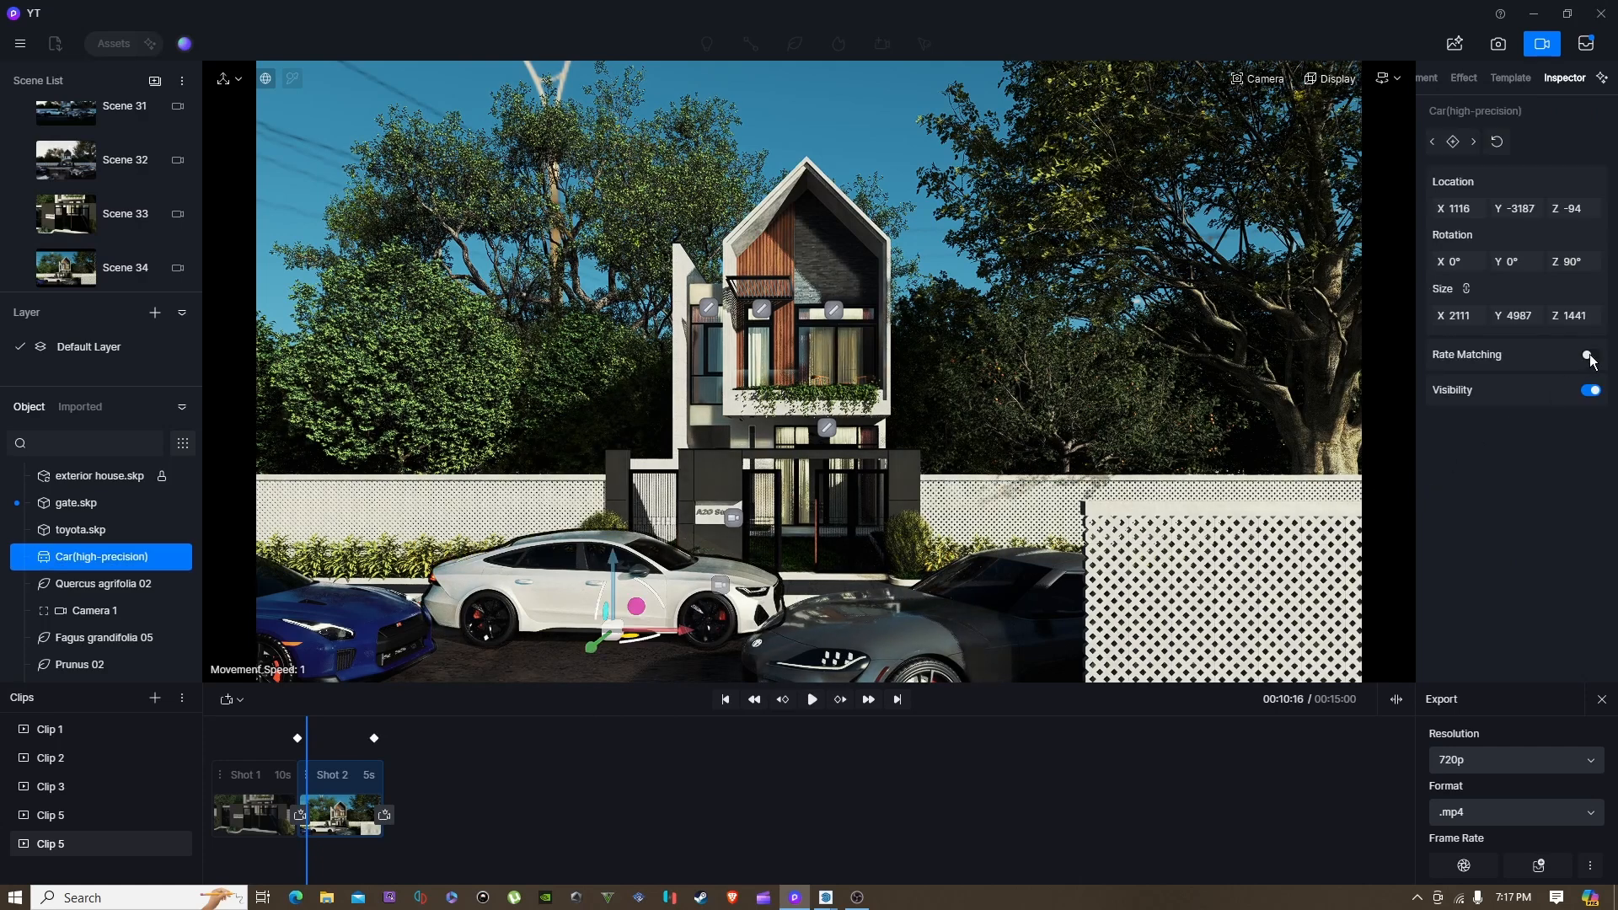
{"action": "left_click", "coordinate": [811, 701]}
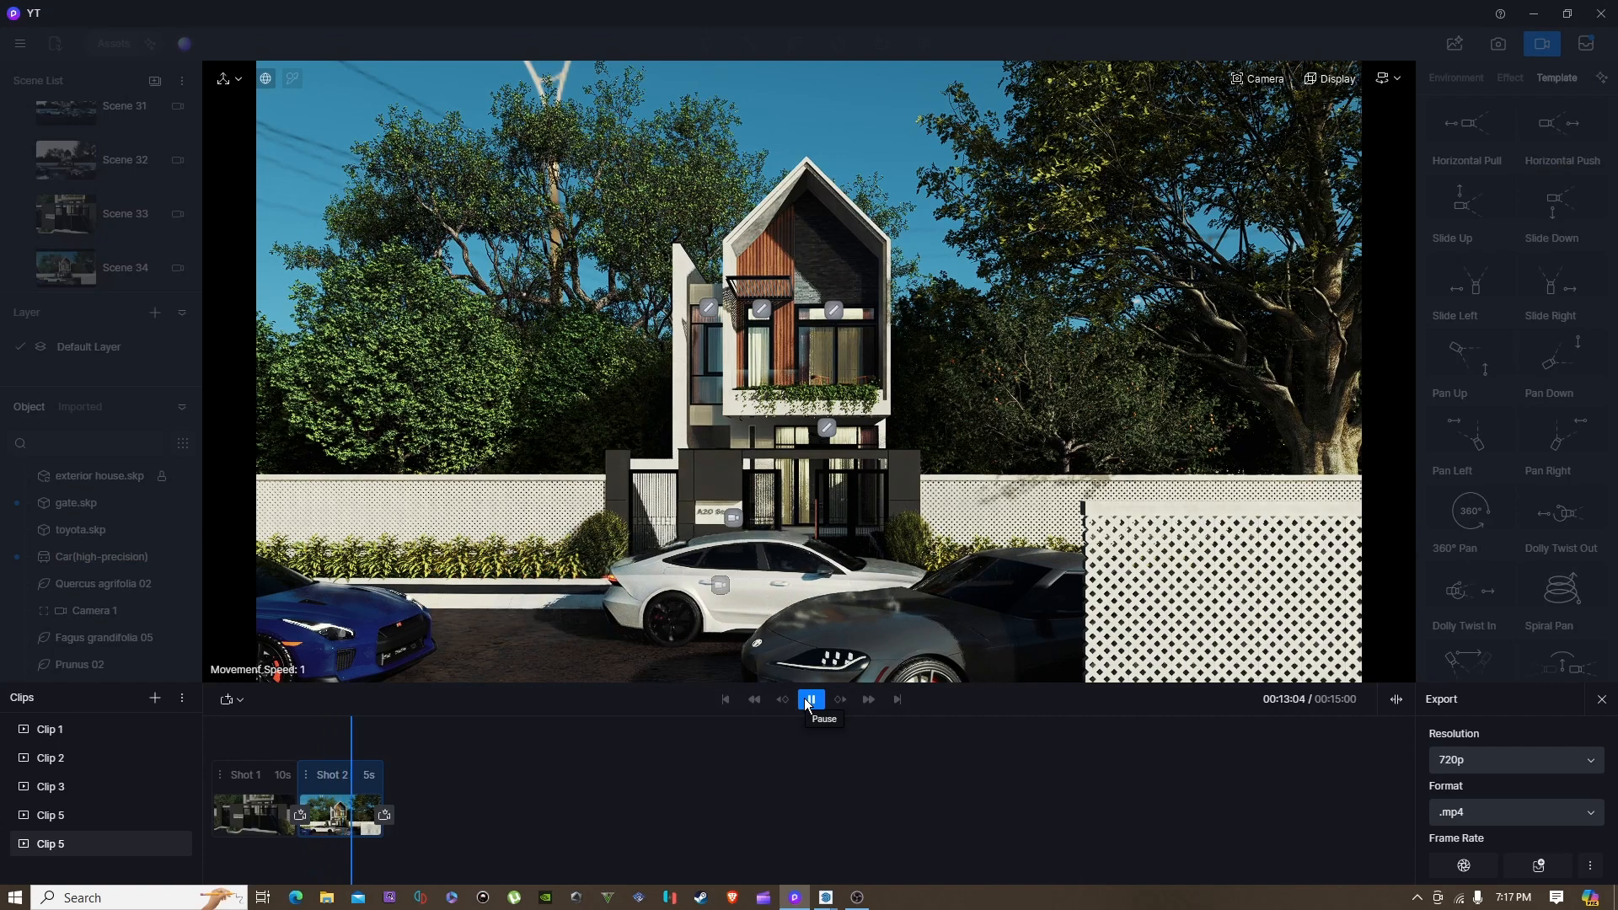
{"action": "left_click", "coordinate": [809, 701]}
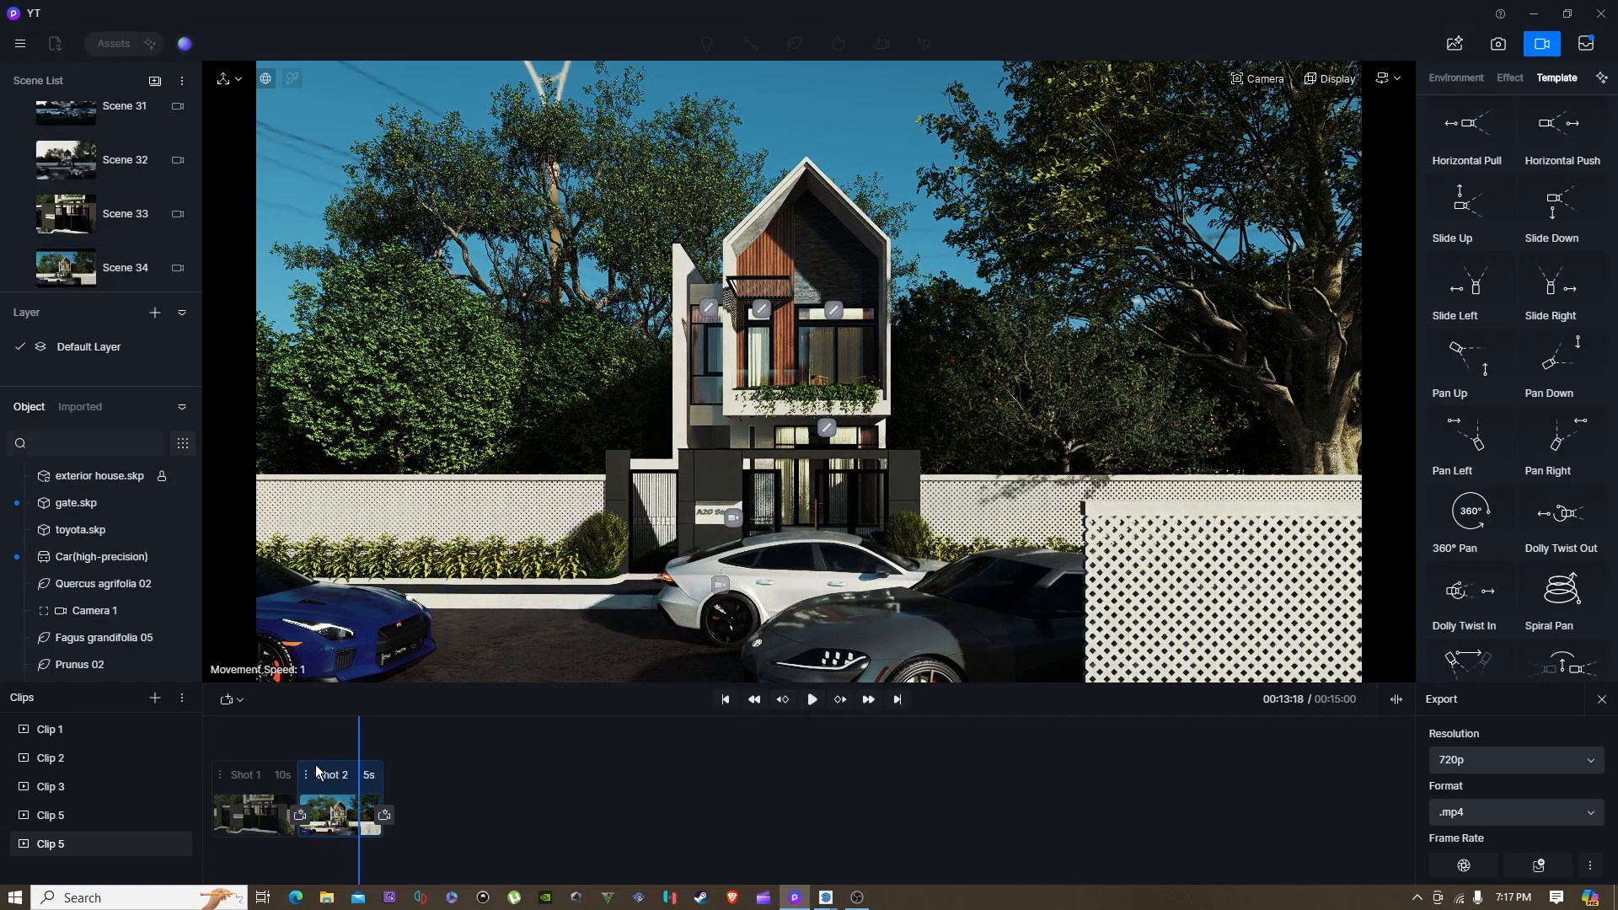
Step: Set Shot 2's duration to 3 s and play the shot repeatedly to check the car's speed
{"action": "left_click_drag", "start_coordinate": [354, 725], "coordinate": [322, 743]}
{"action": "double_click", "coordinate": [369, 776]}
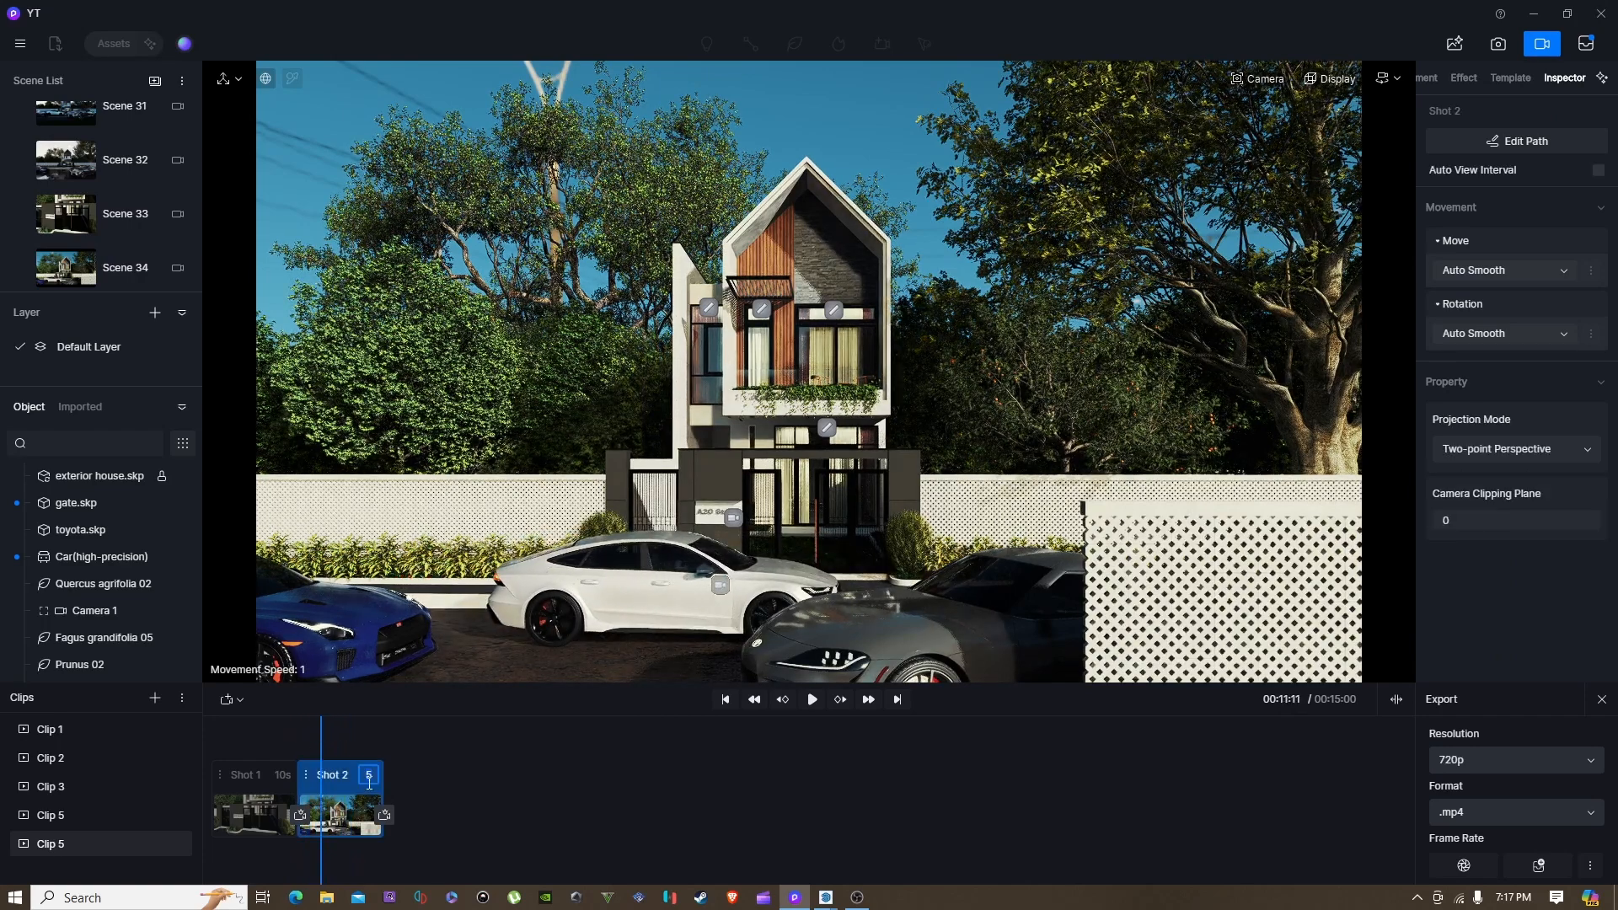
{"action": "left_click", "coordinate": [725, 707]}
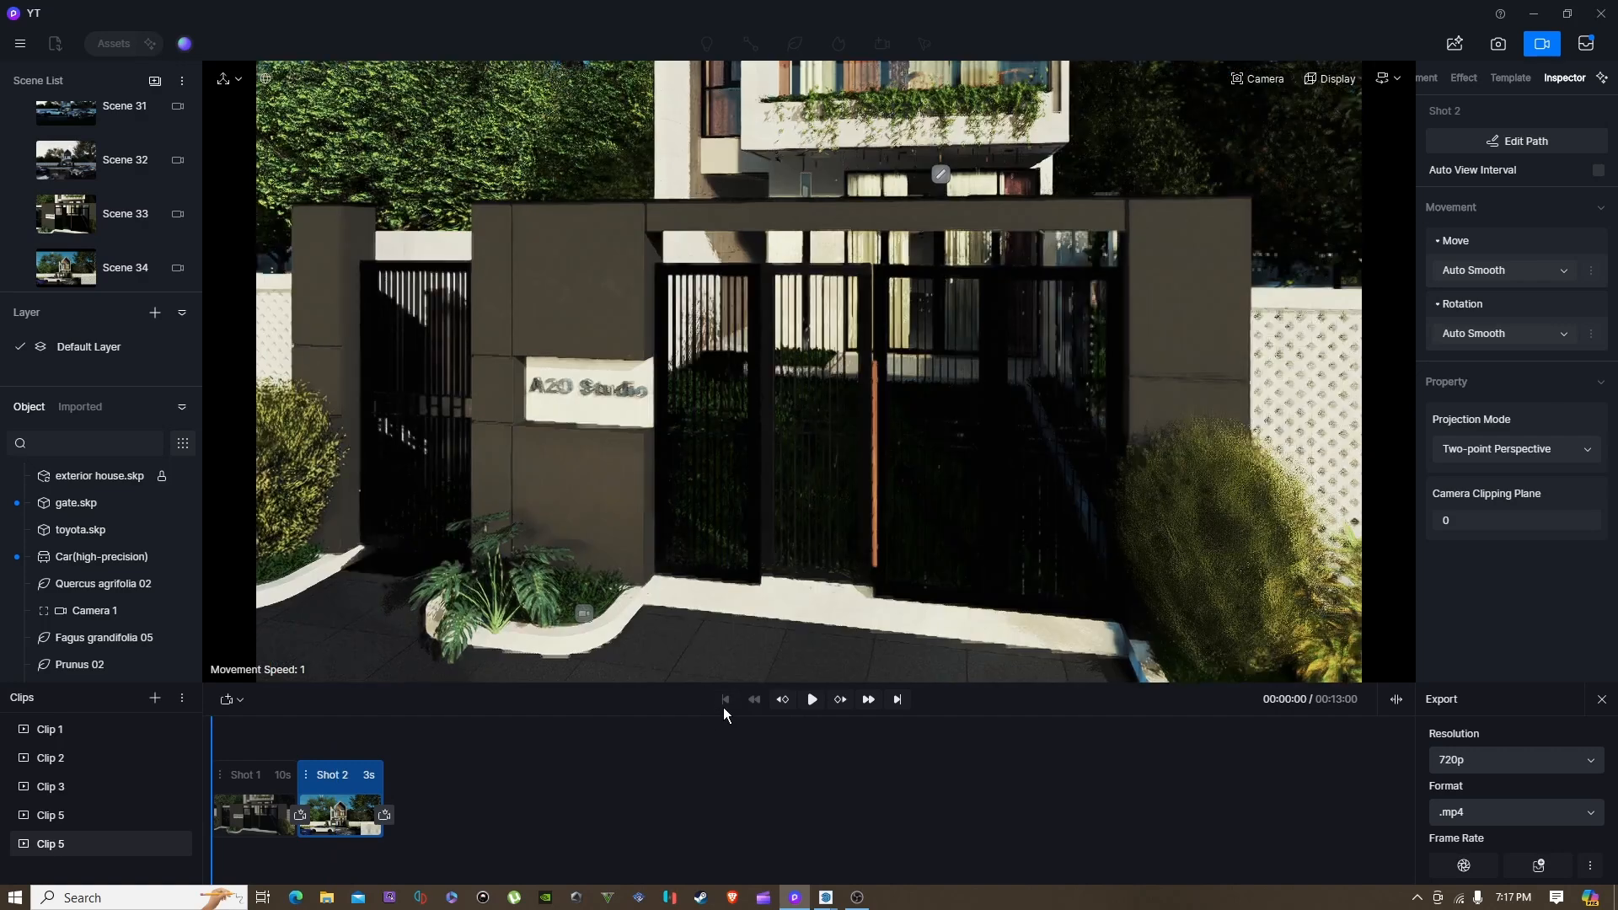
{"action": "left_click_drag", "start_coordinate": [213, 725], "coordinate": [293, 727]}
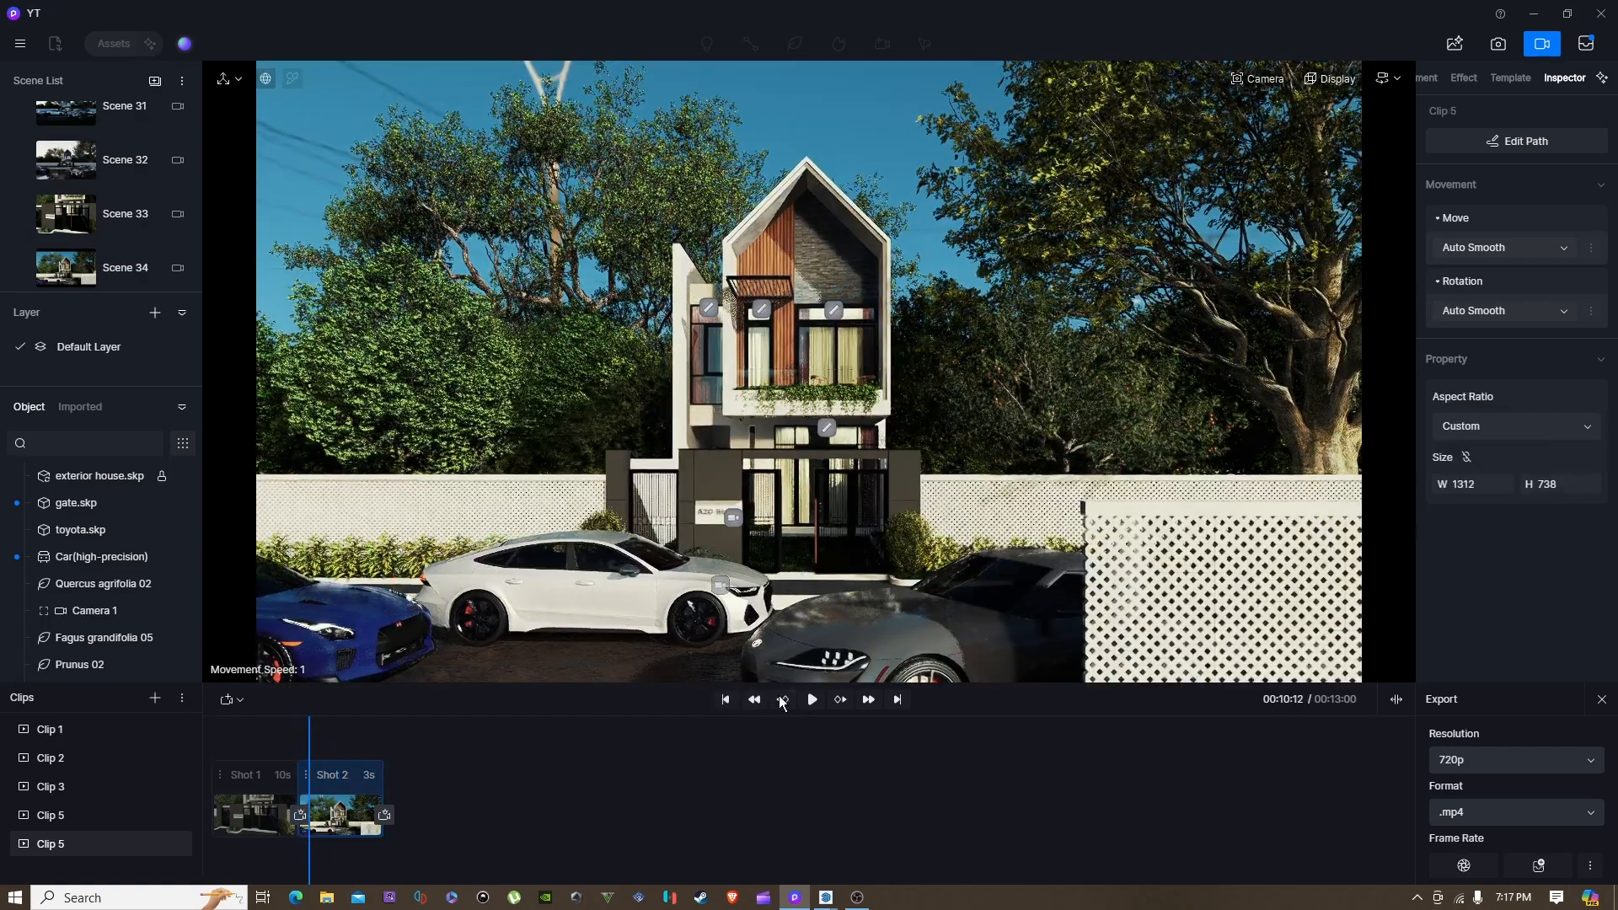
{"action": "left_click", "coordinate": [810, 701]}
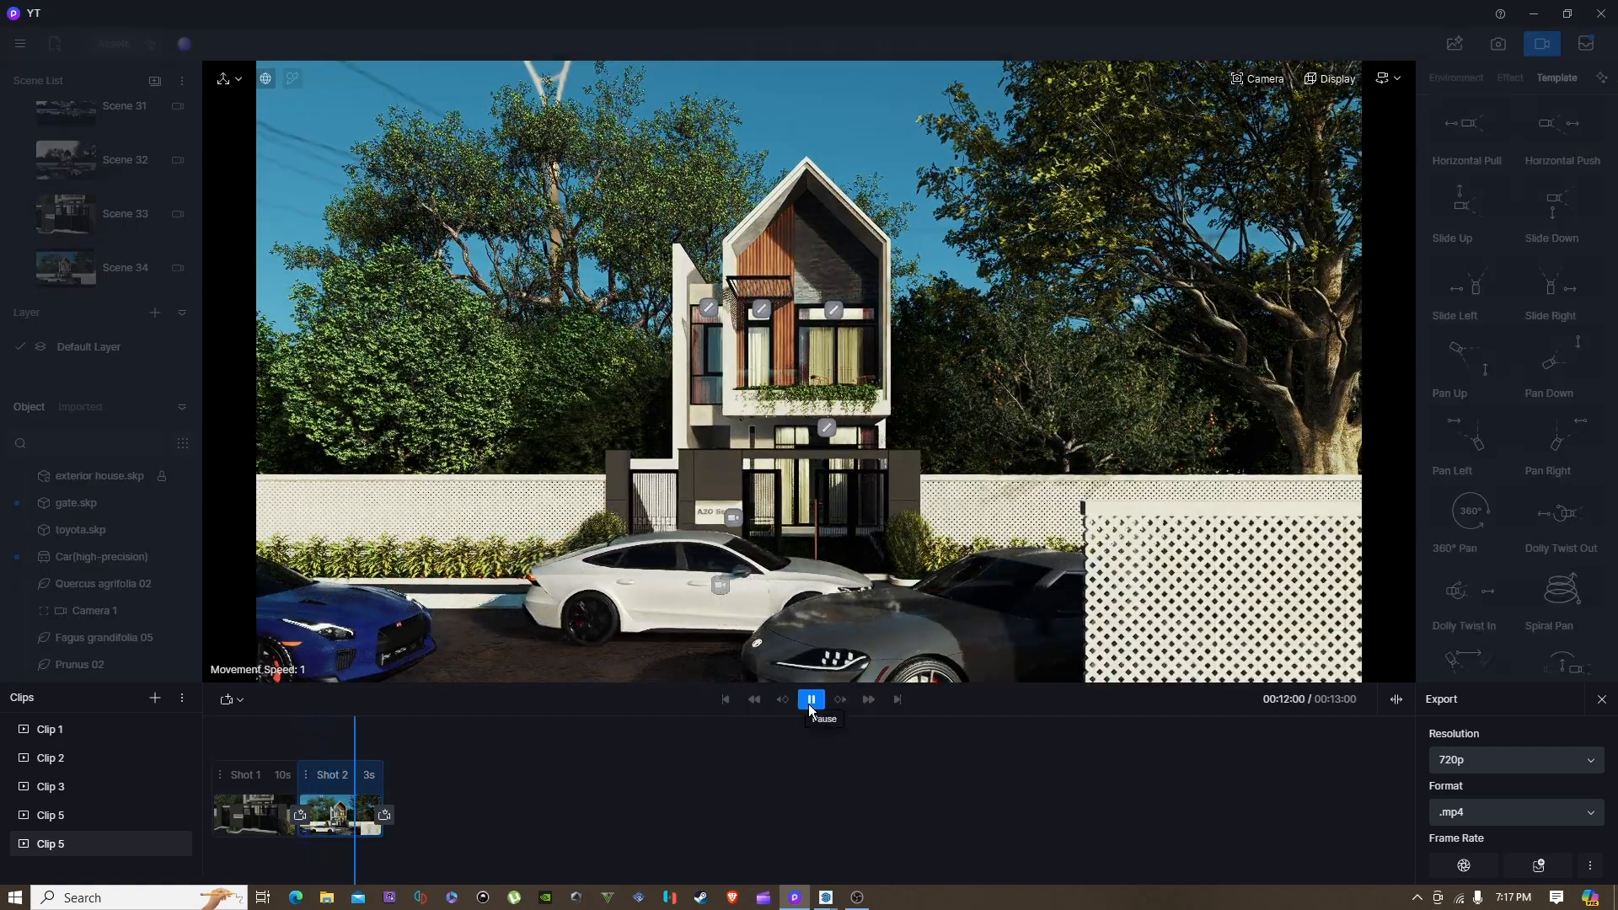
{"action": "left_click", "coordinate": [811, 702]}
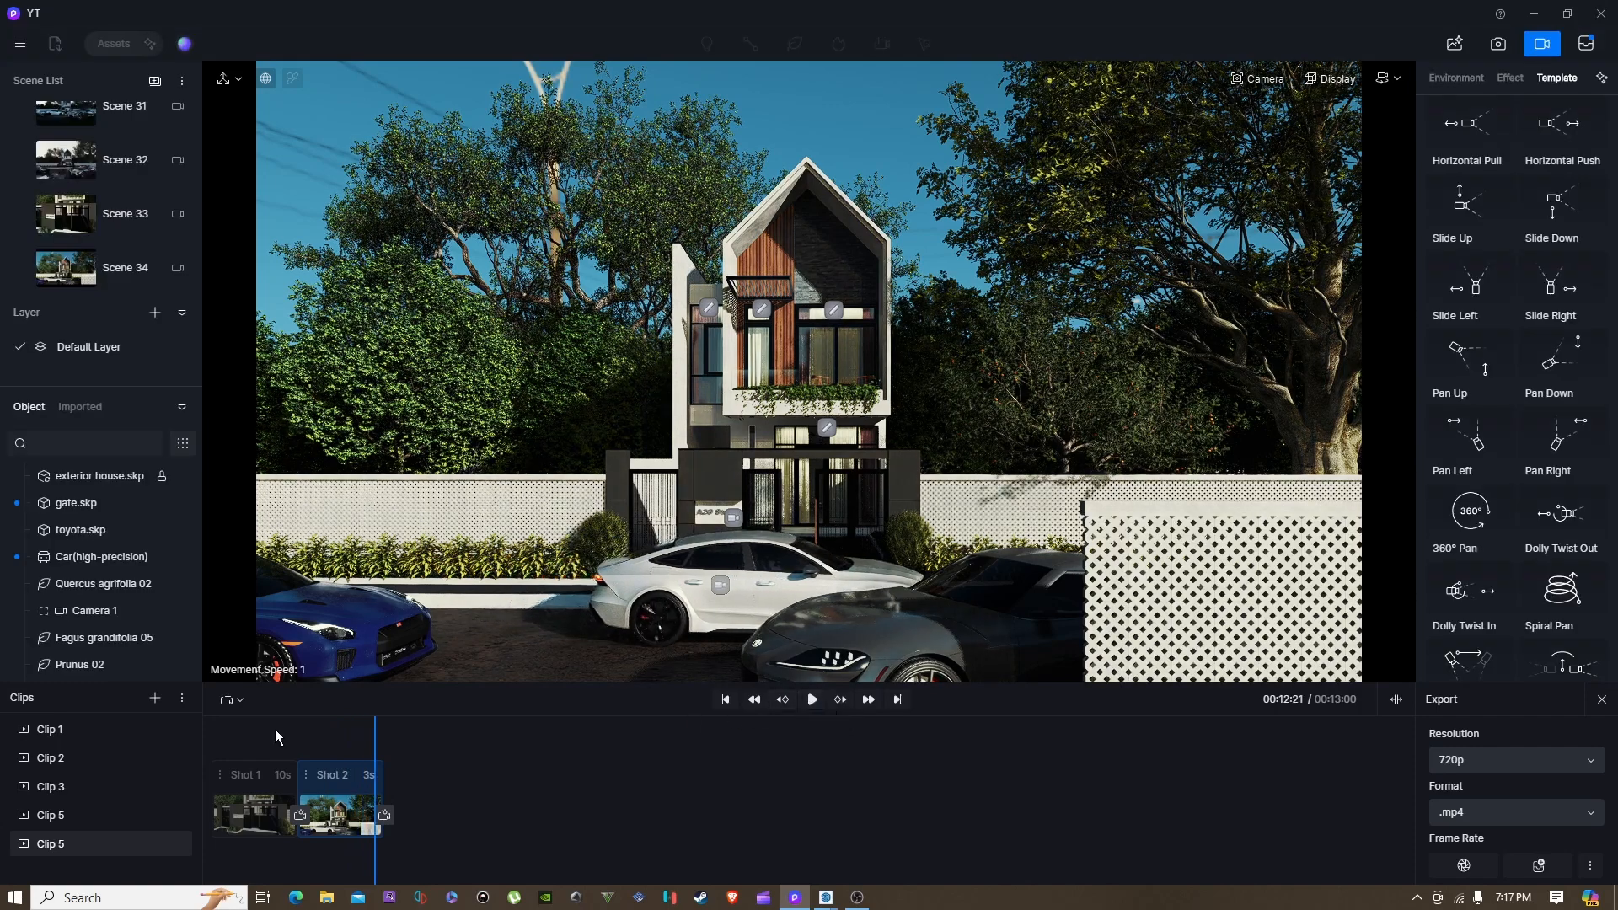
{"action": "left_click", "coordinate": [368, 775]}
{"action": "left_click", "coordinate": [369, 773]}
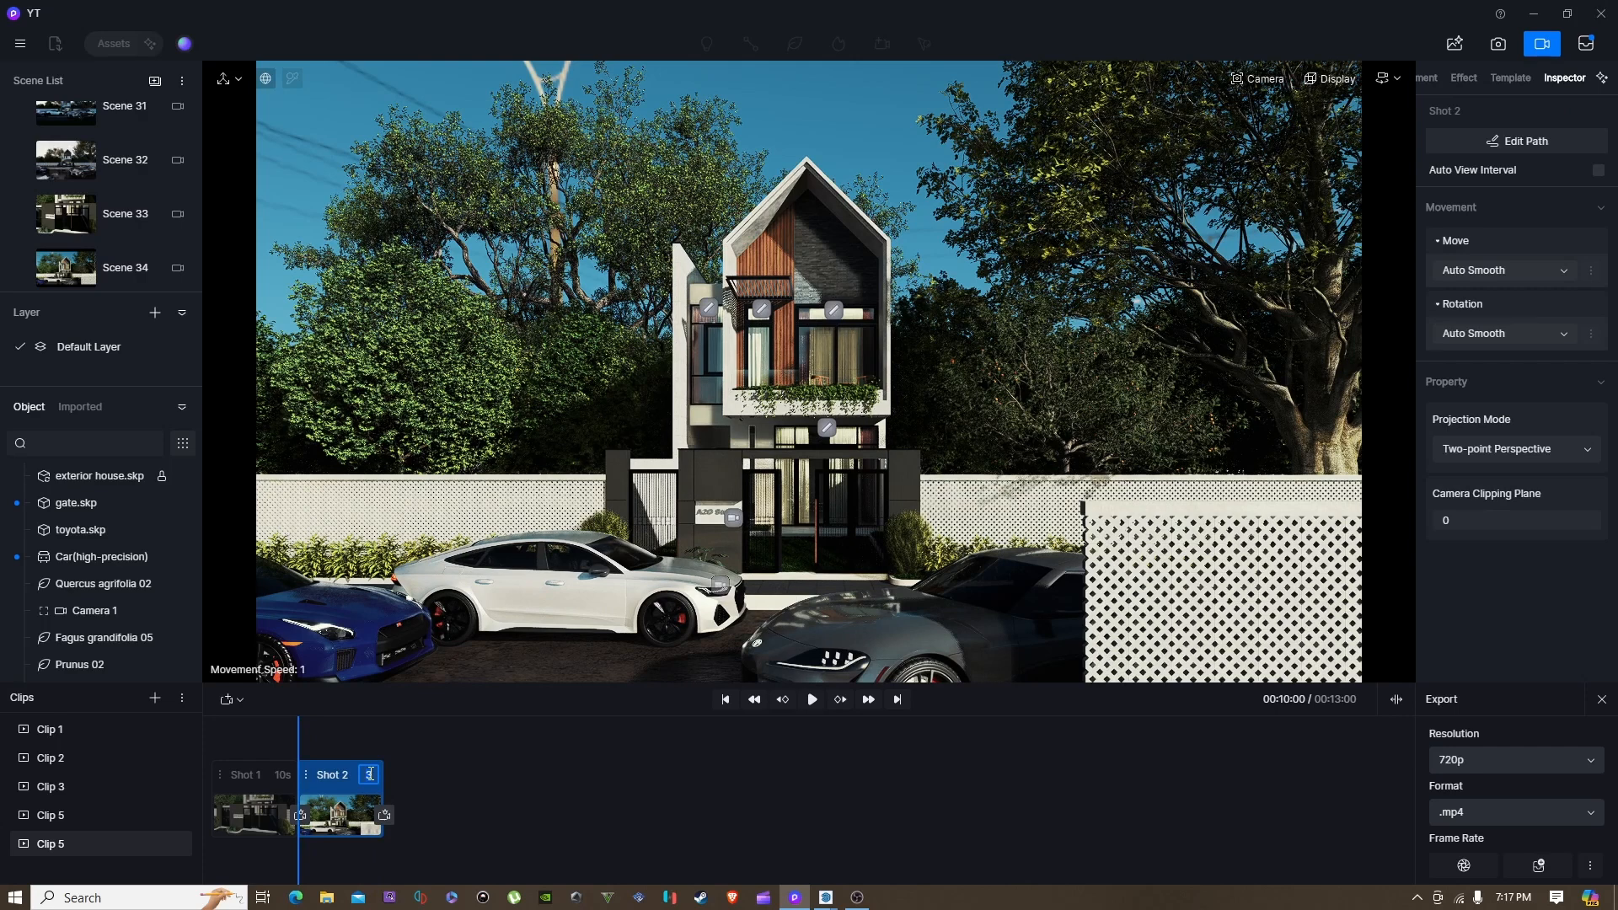
{"action": "left_click", "coordinate": [812, 701]}
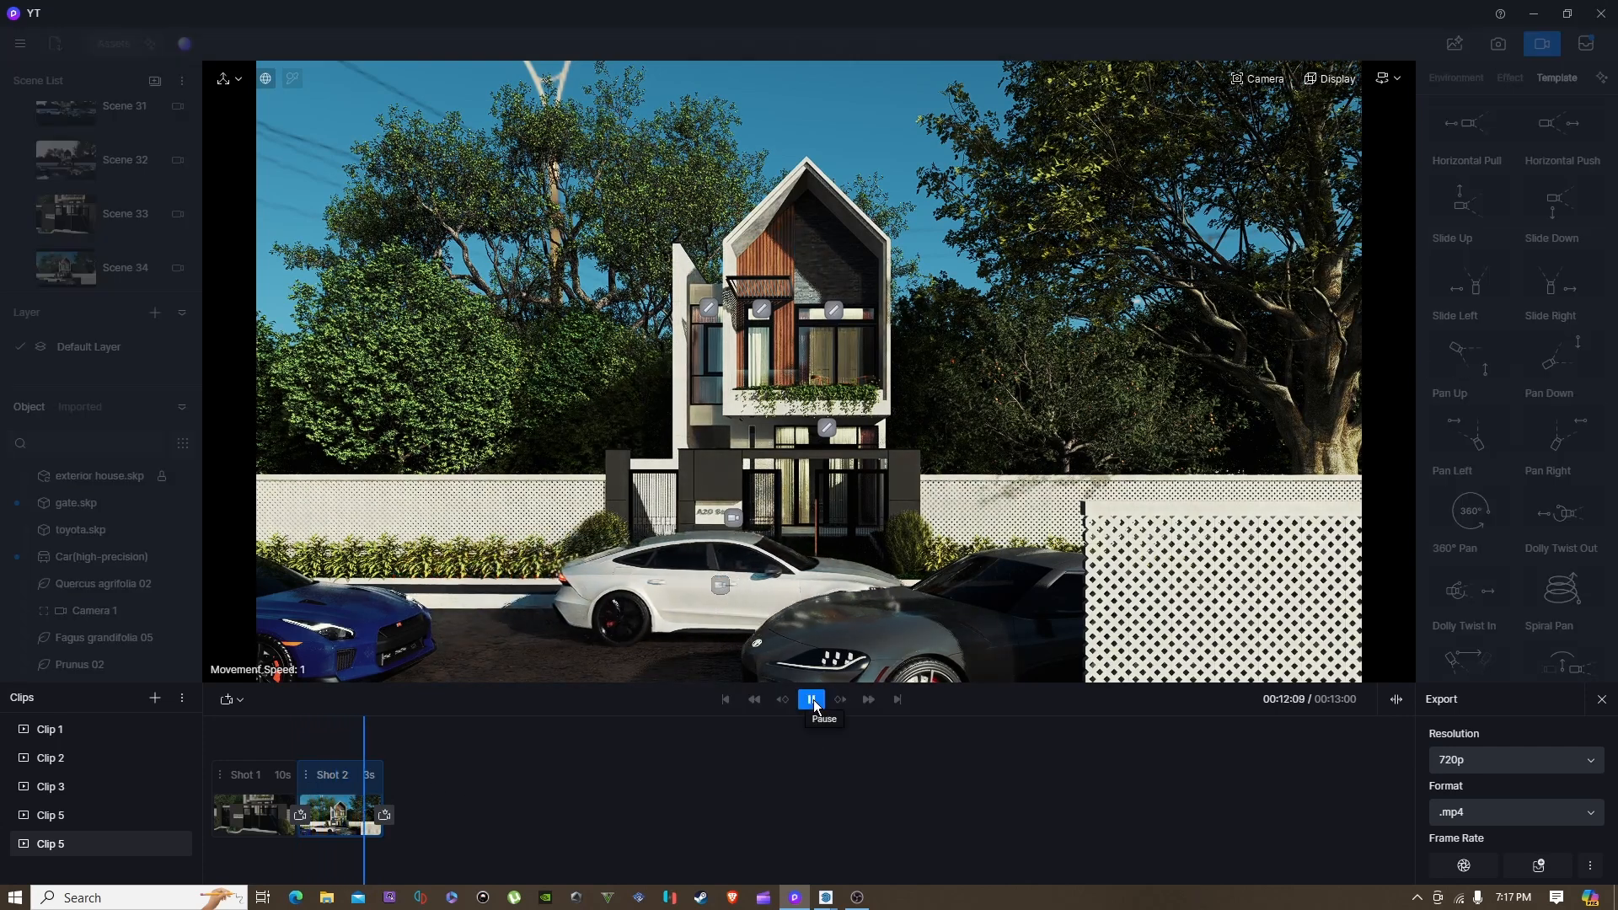
{"action": "left_click", "coordinate": [812, 700]}
Step: Move the white car along its driving direction to X -9215 behind the patterned wall and add a keyframe at 00:11:27
{"action": "left_click", "coordinate": [352, 782]}
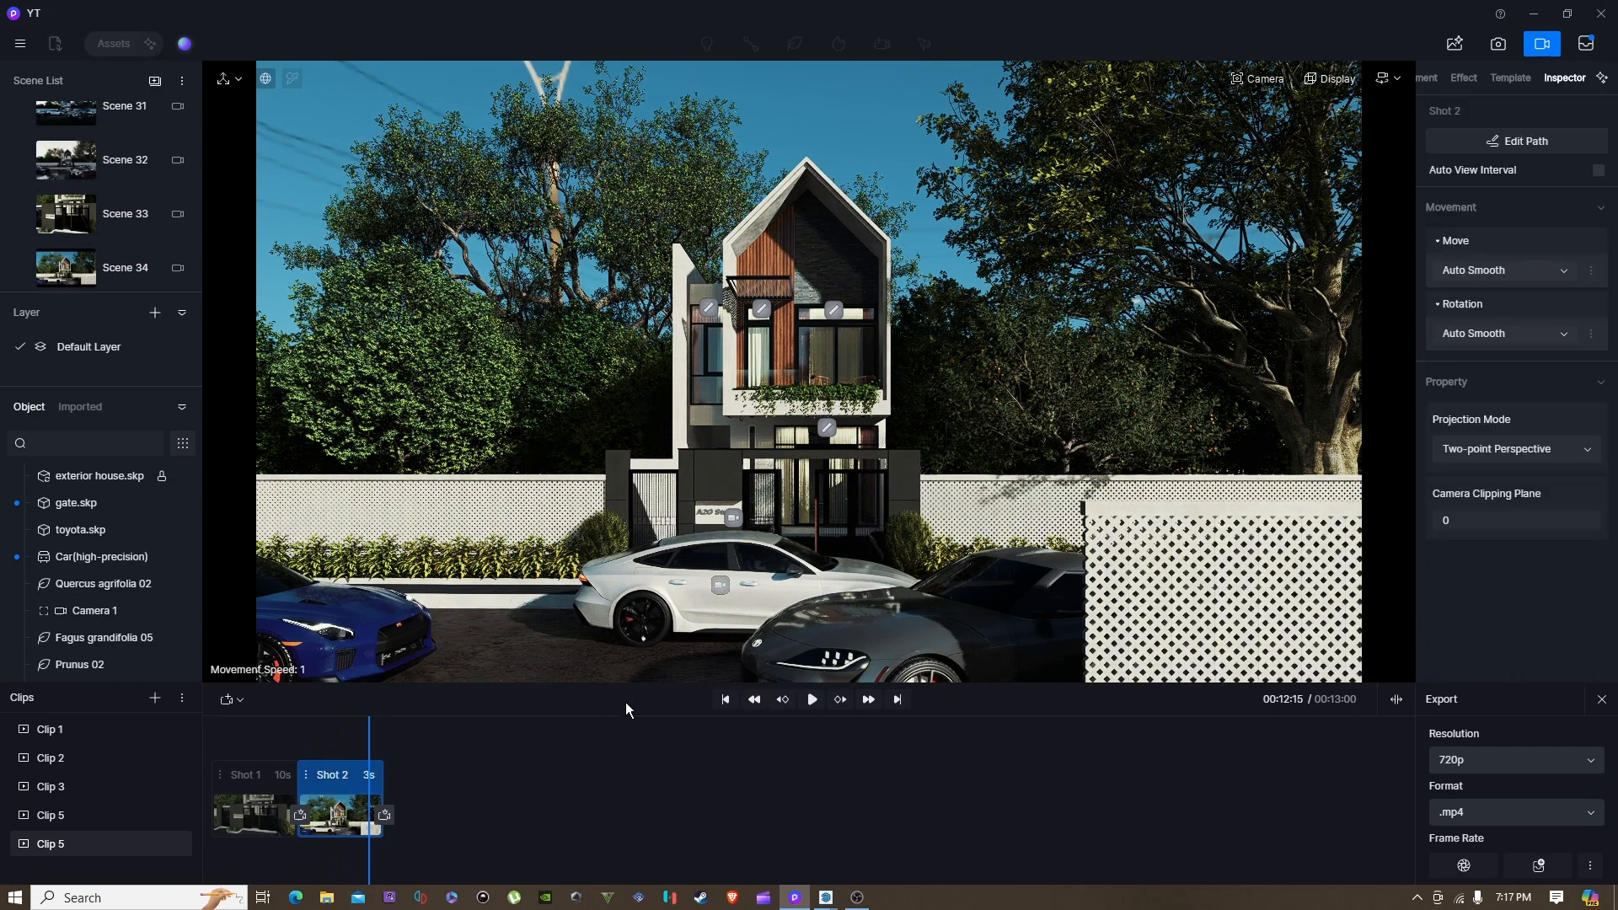
{"action": "left_click", "coordinate": [636, 610]}
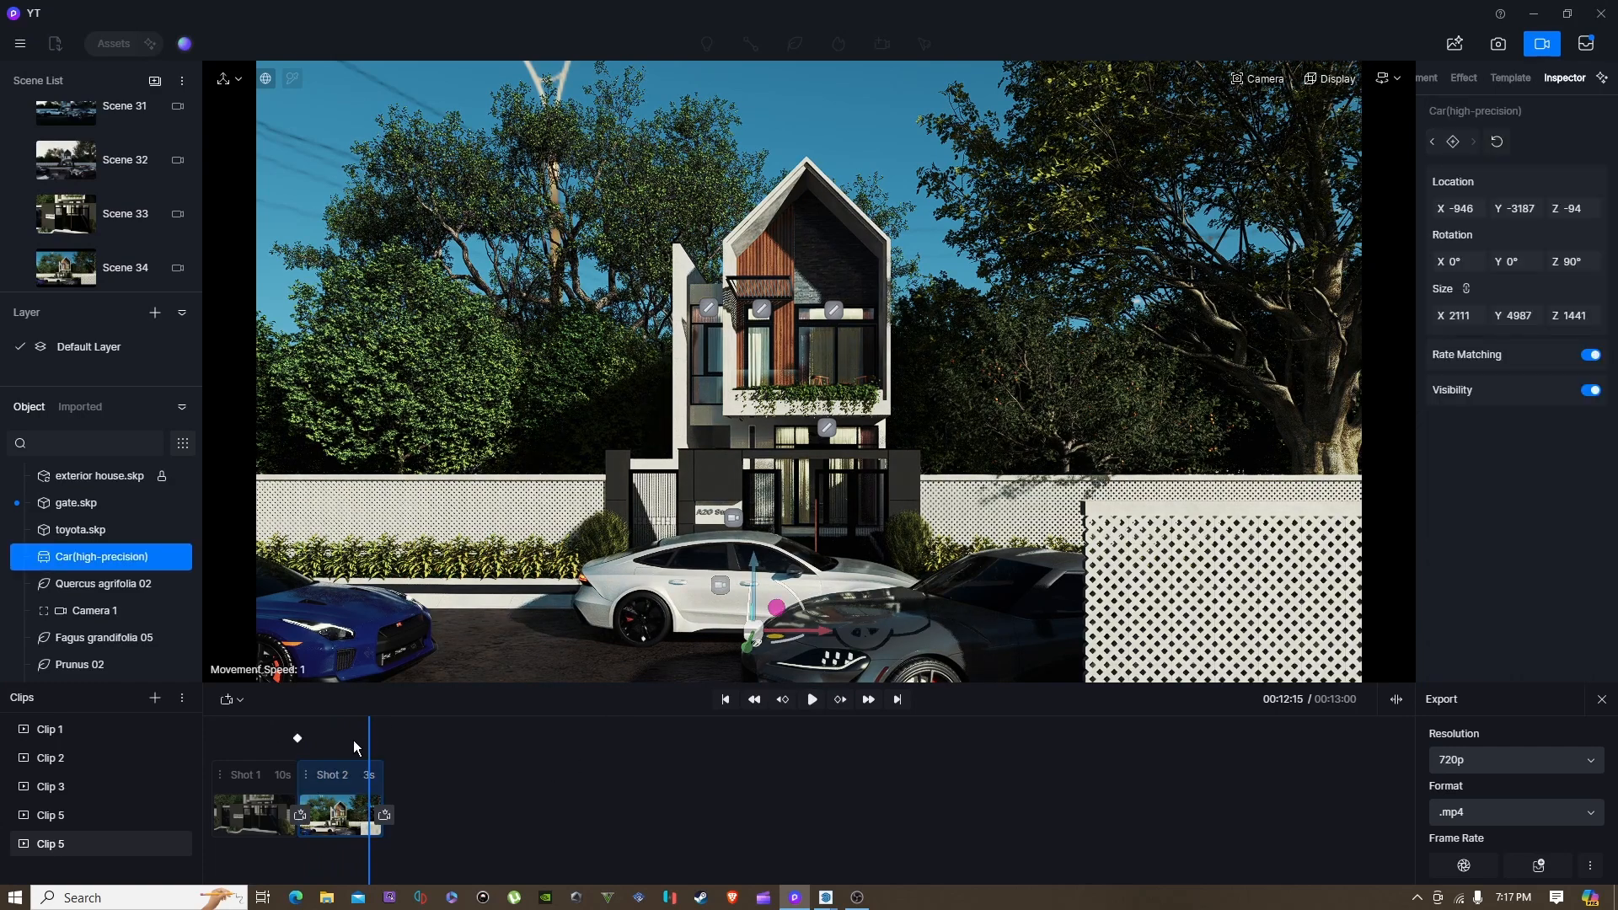
{"action": "mouse_move", "coordinate": [352, 736]}
{"action": "left_mouse_down"}
{"action": "mouse_move", "coordinate": [289, 735]}
{"action": "mouse_move", "coordinate": [349, 751]}
{"action": "left_mouse_up"}
{"action": "left_click_drag", "start_coordinate": [782, 632], "coordinate": [1290, 634]}
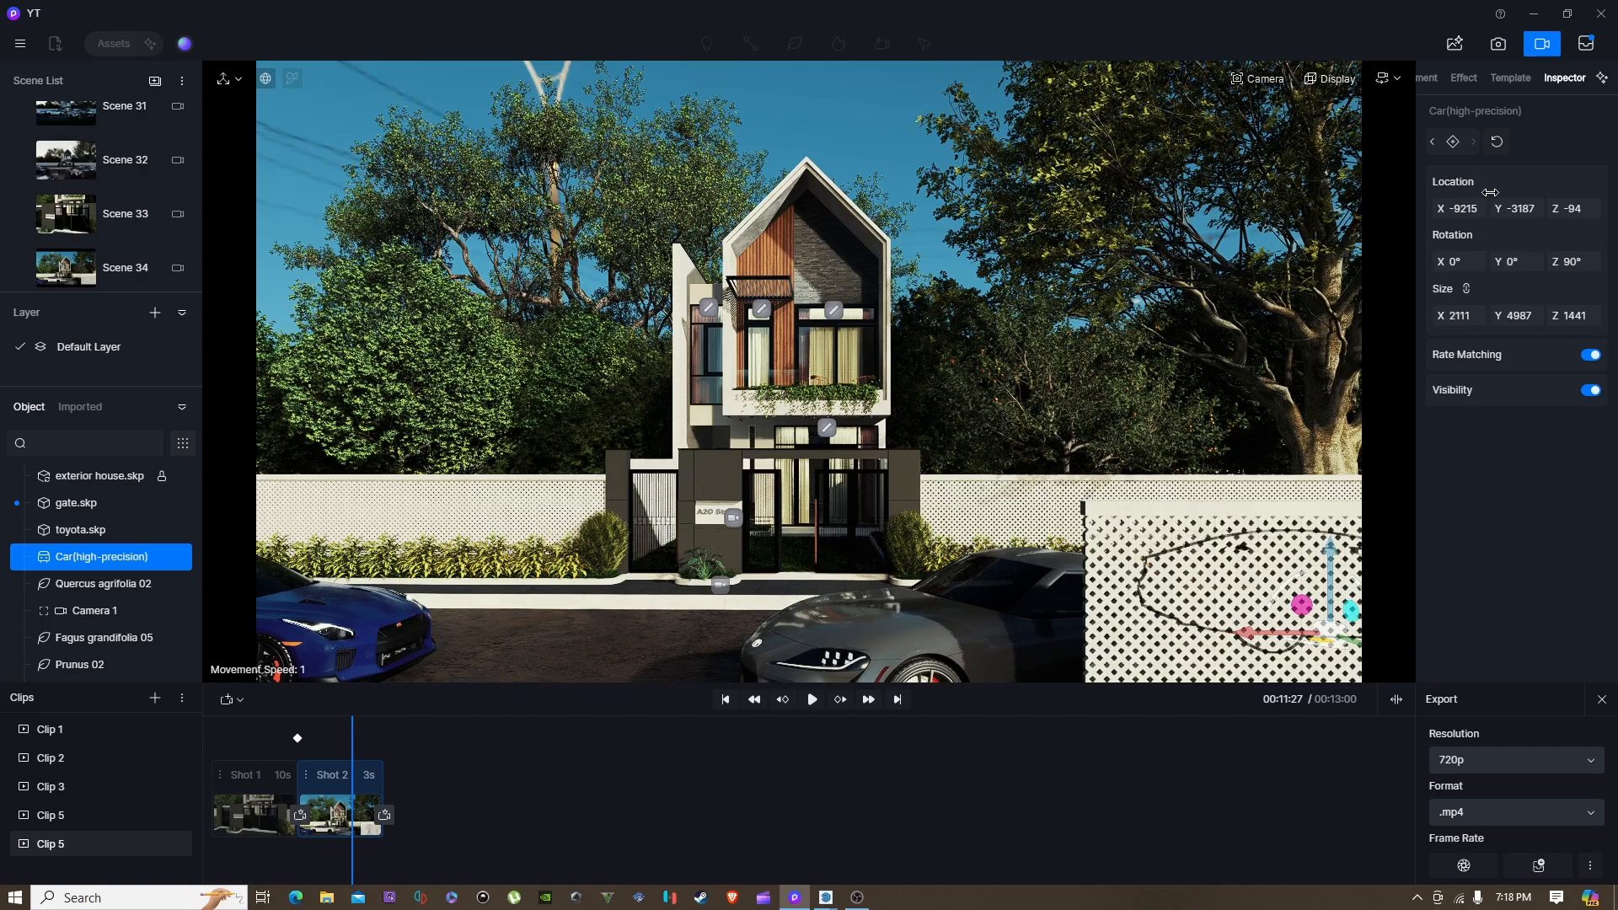
{"action": "left_click", "coordinate": [1453, 142]}
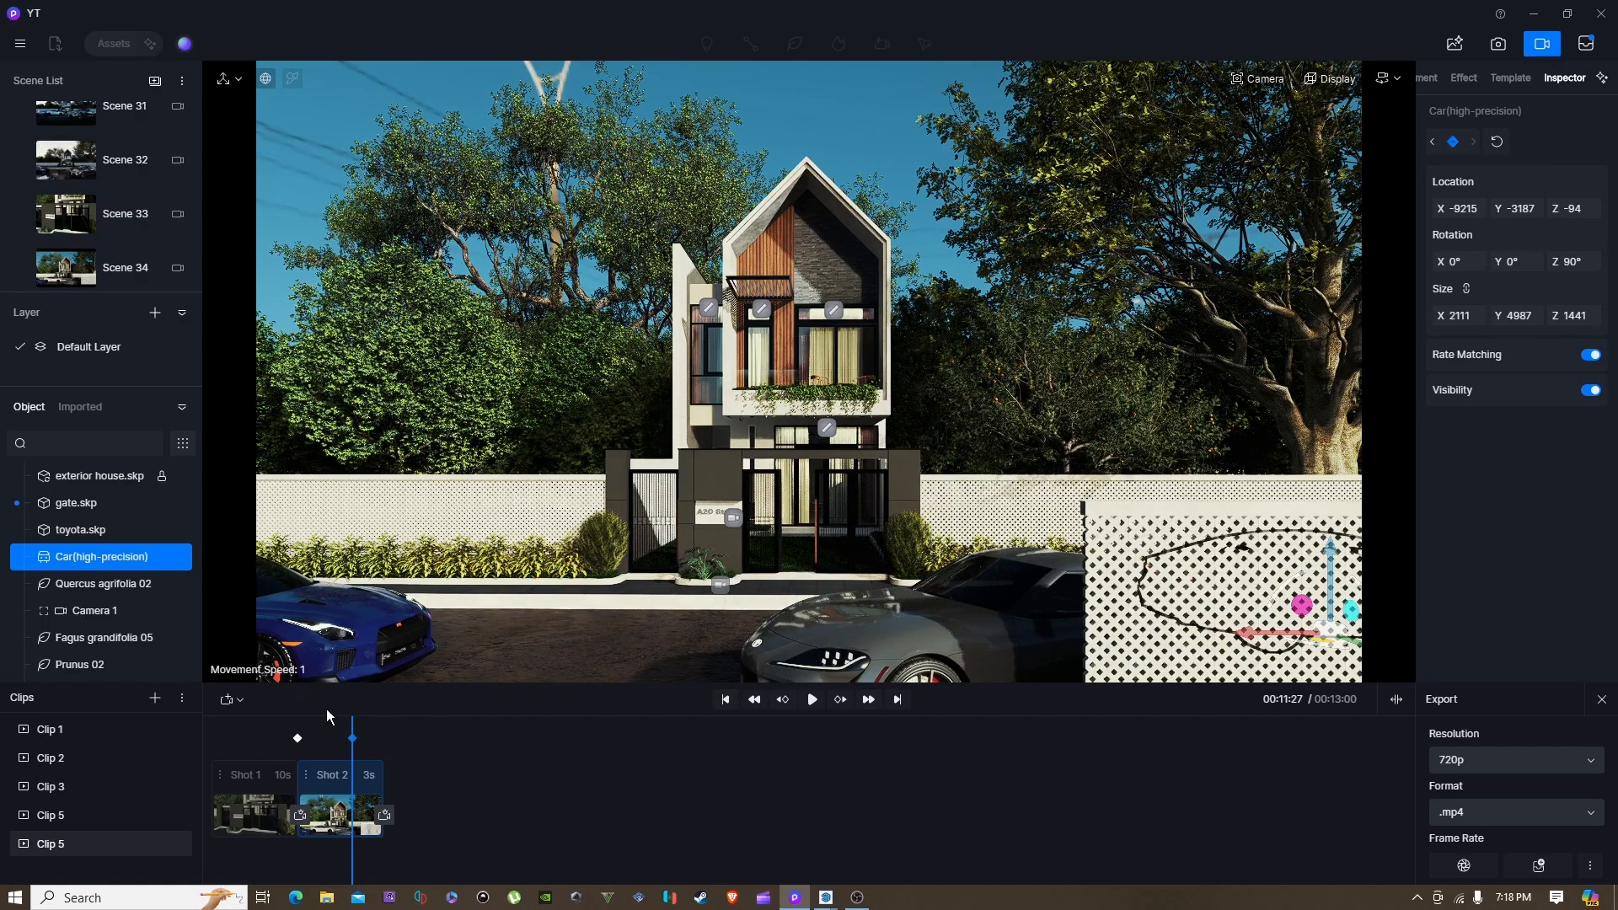
Step: Replay Shot 2 from its start through the end of the clip to review the longer drive
{"action": "left_click_drag", "start_coordinate": [356, 734], "coordinate": [299, 732]}
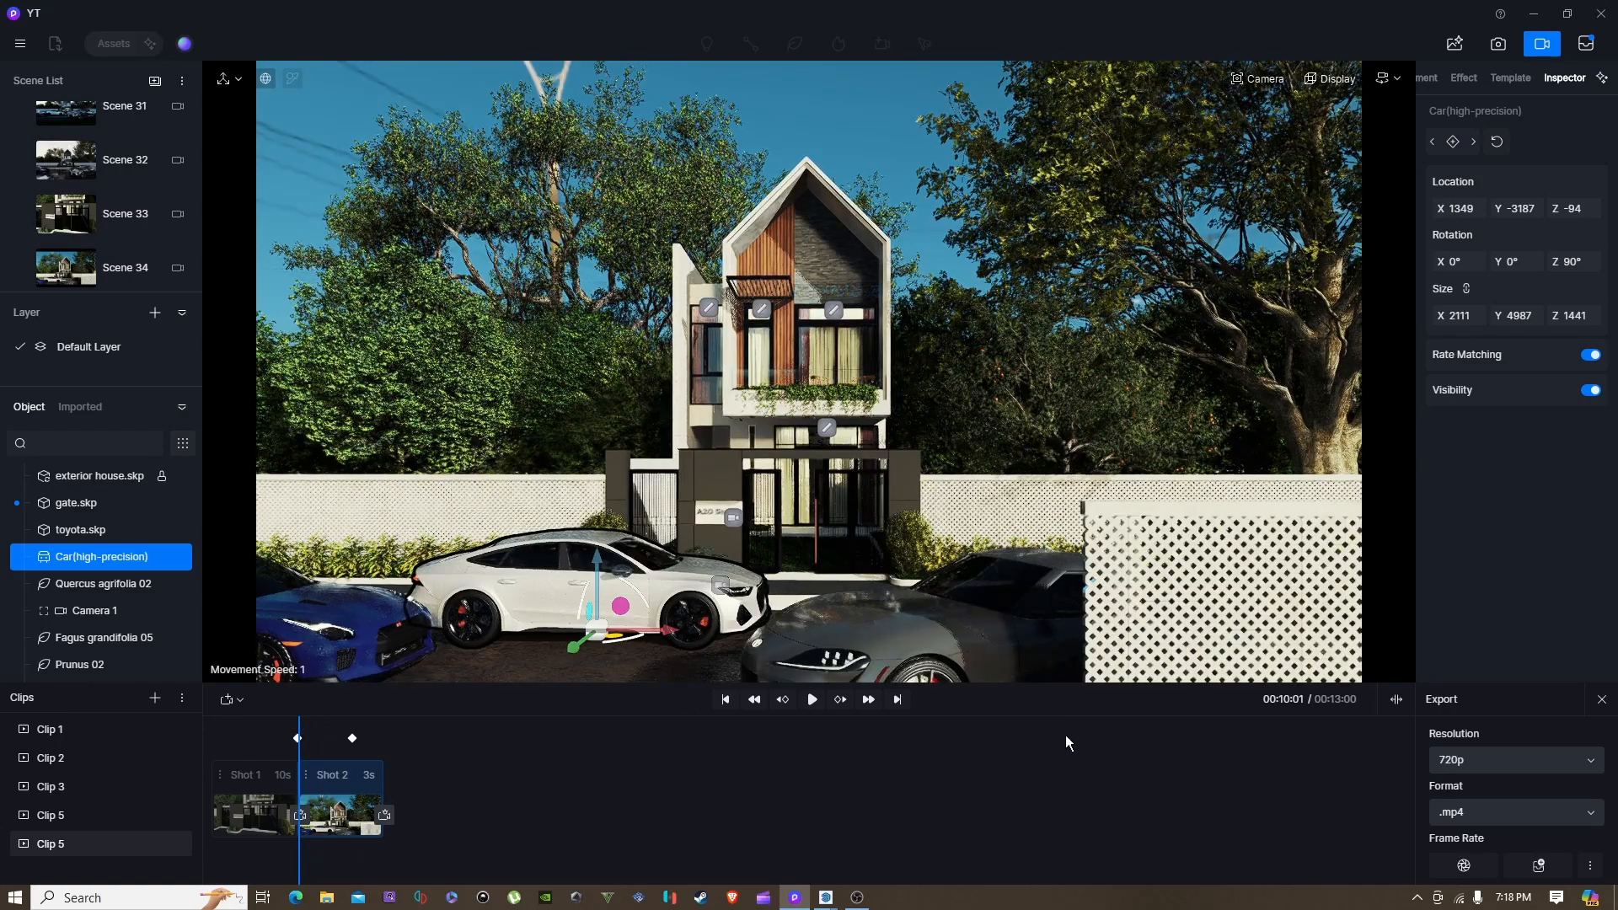
{"action": "left_click", "coordinate": [812, 700]}
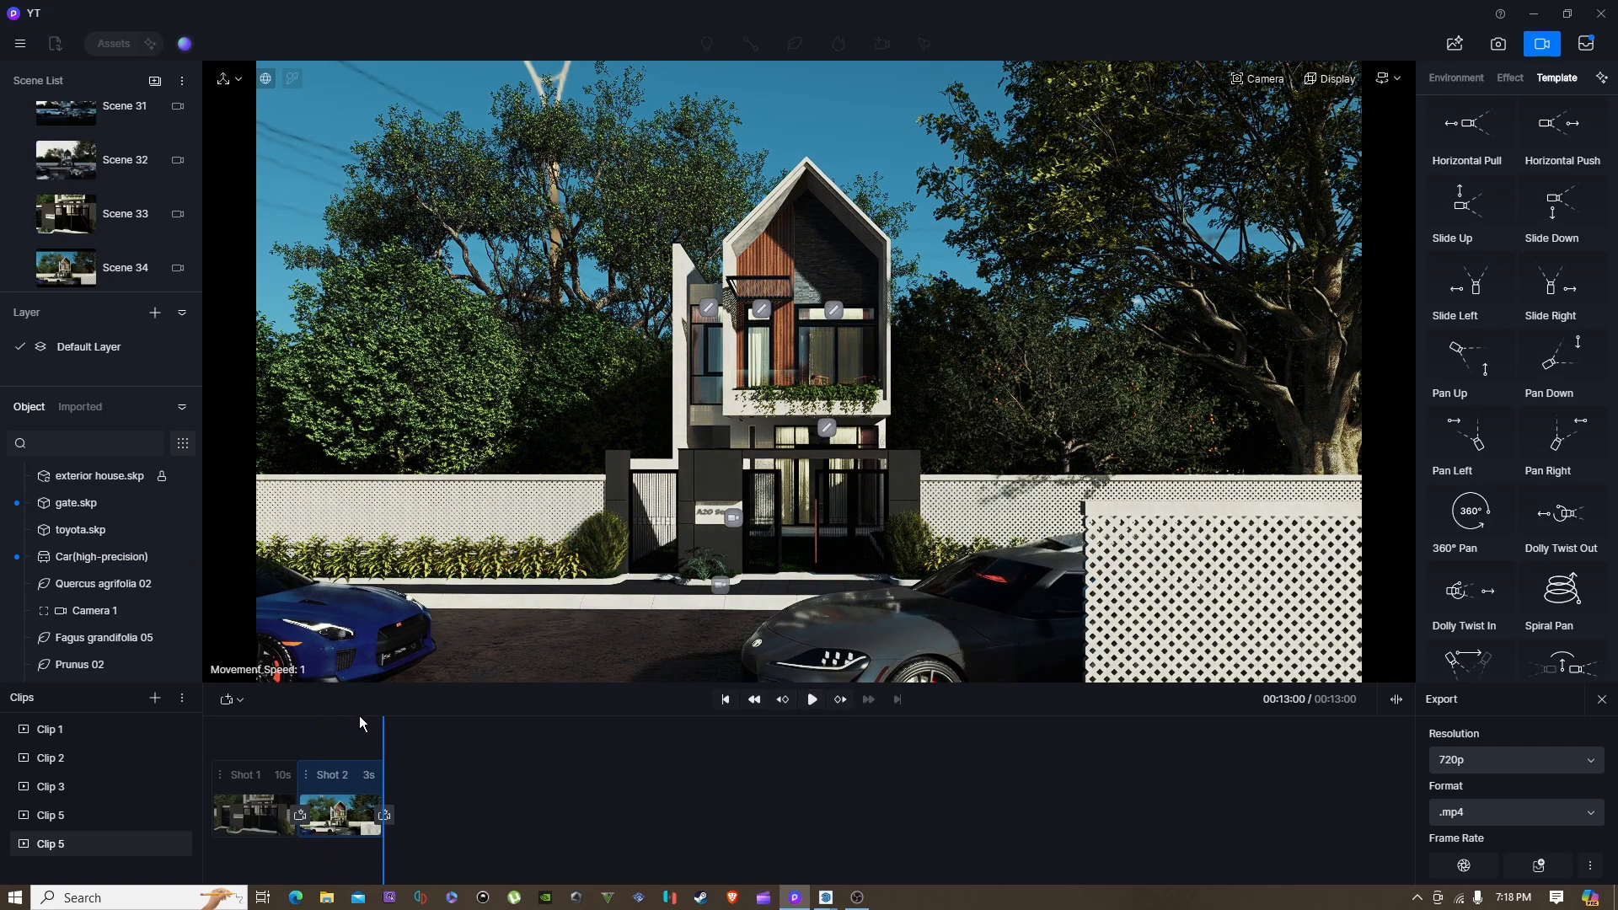
{"action": "left_click", "coordinate": [812, 701]}
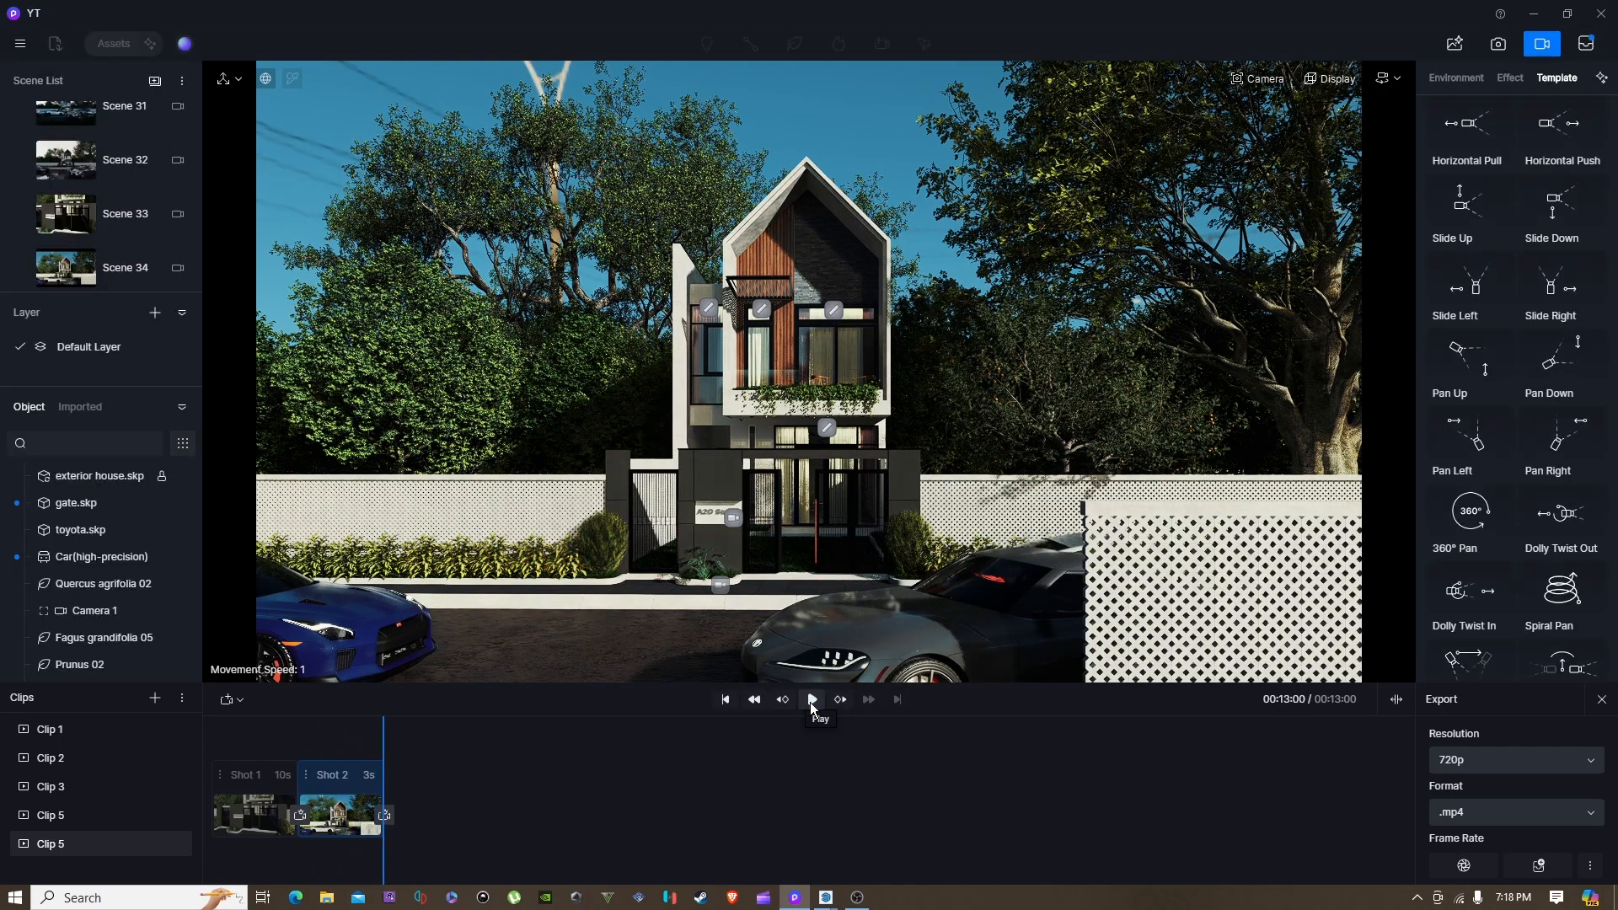
Step: Set Shot 2's duration to 5 s and delete the white car's last keyframe at 00:14:14
{"action": "left_click", "coordinate": [1060, 539]}
{"action": "left_click_drag", "start_coordinate": [384, 735], "coordinate": [304, 737]}
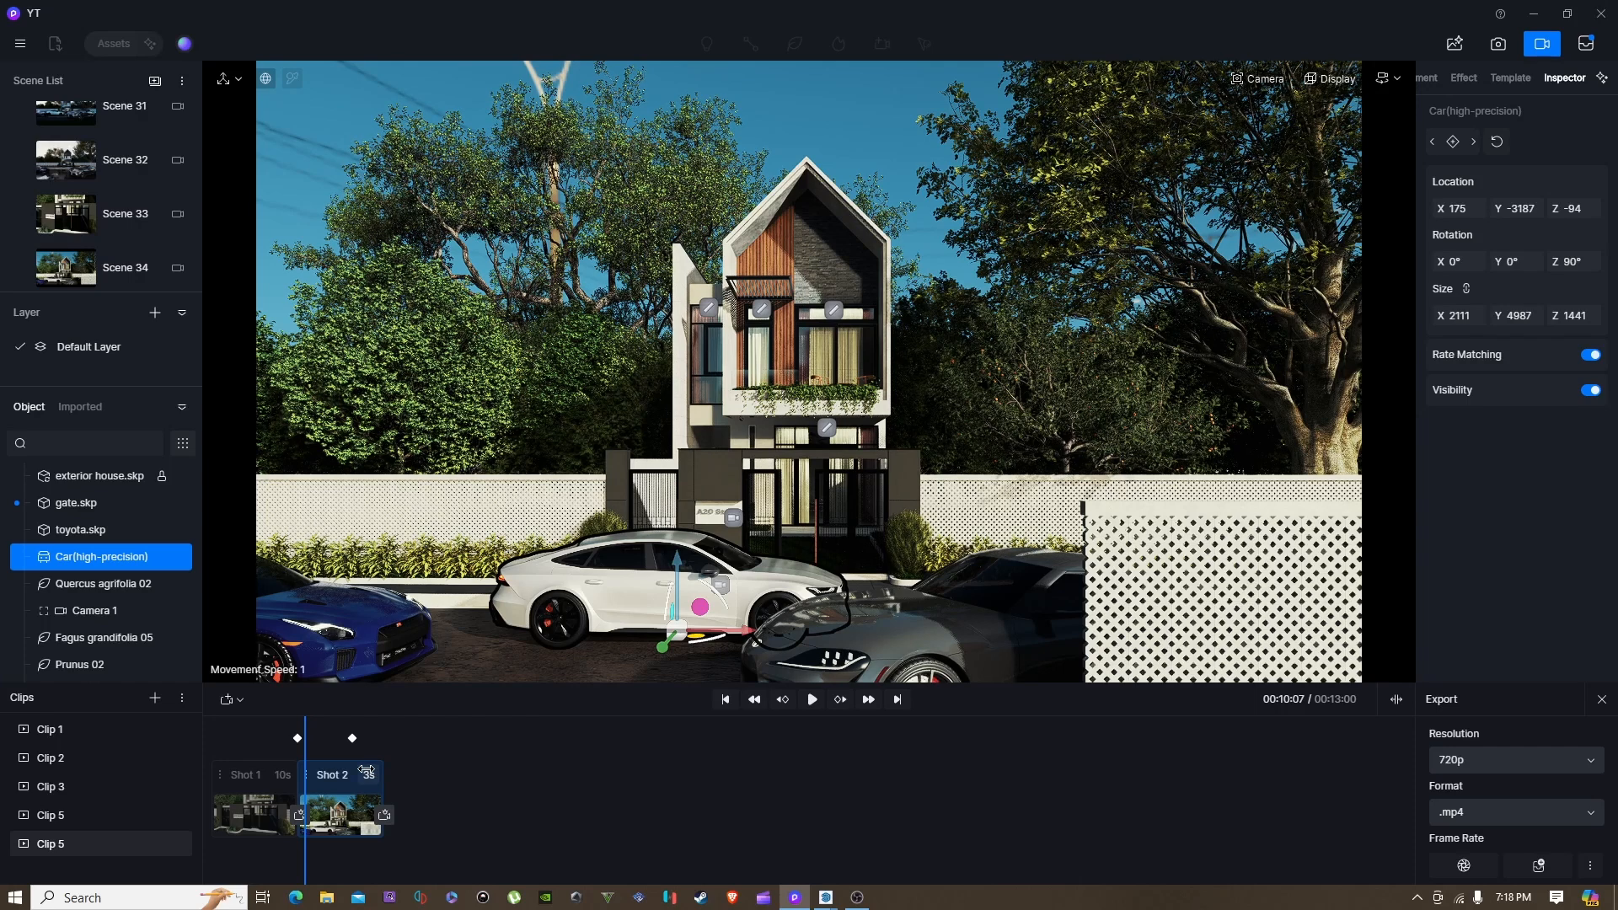
{"action": "left_click_drag", "start_coordinate": [364, 770], "coordinate": [421, 772]}
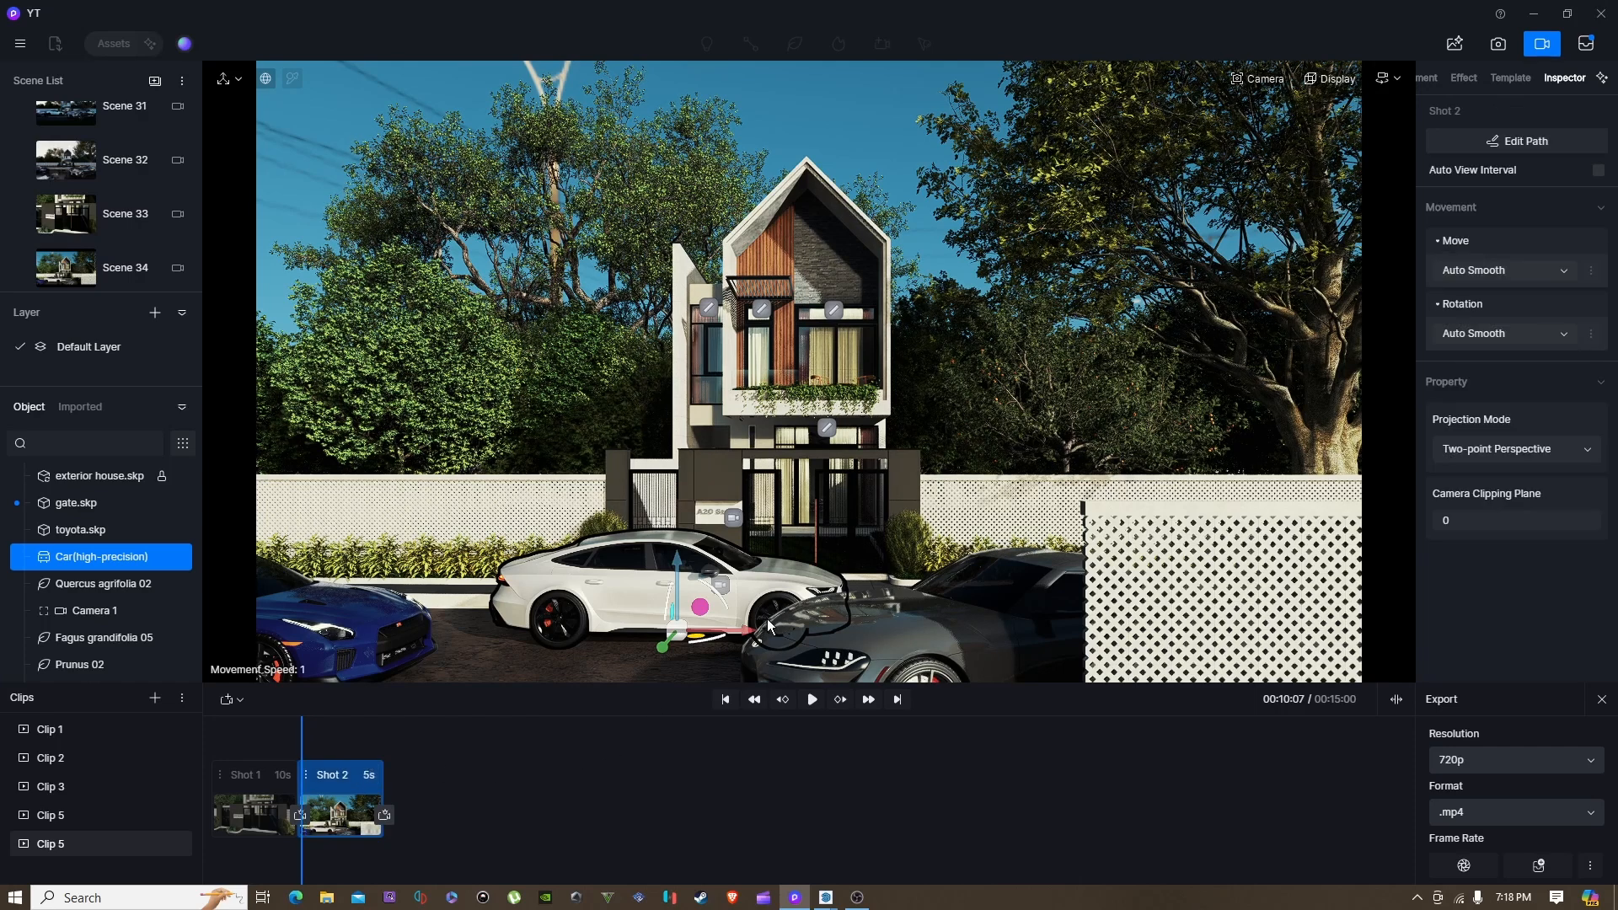
{"action": "left_click", "coordinate": [792, 587]}
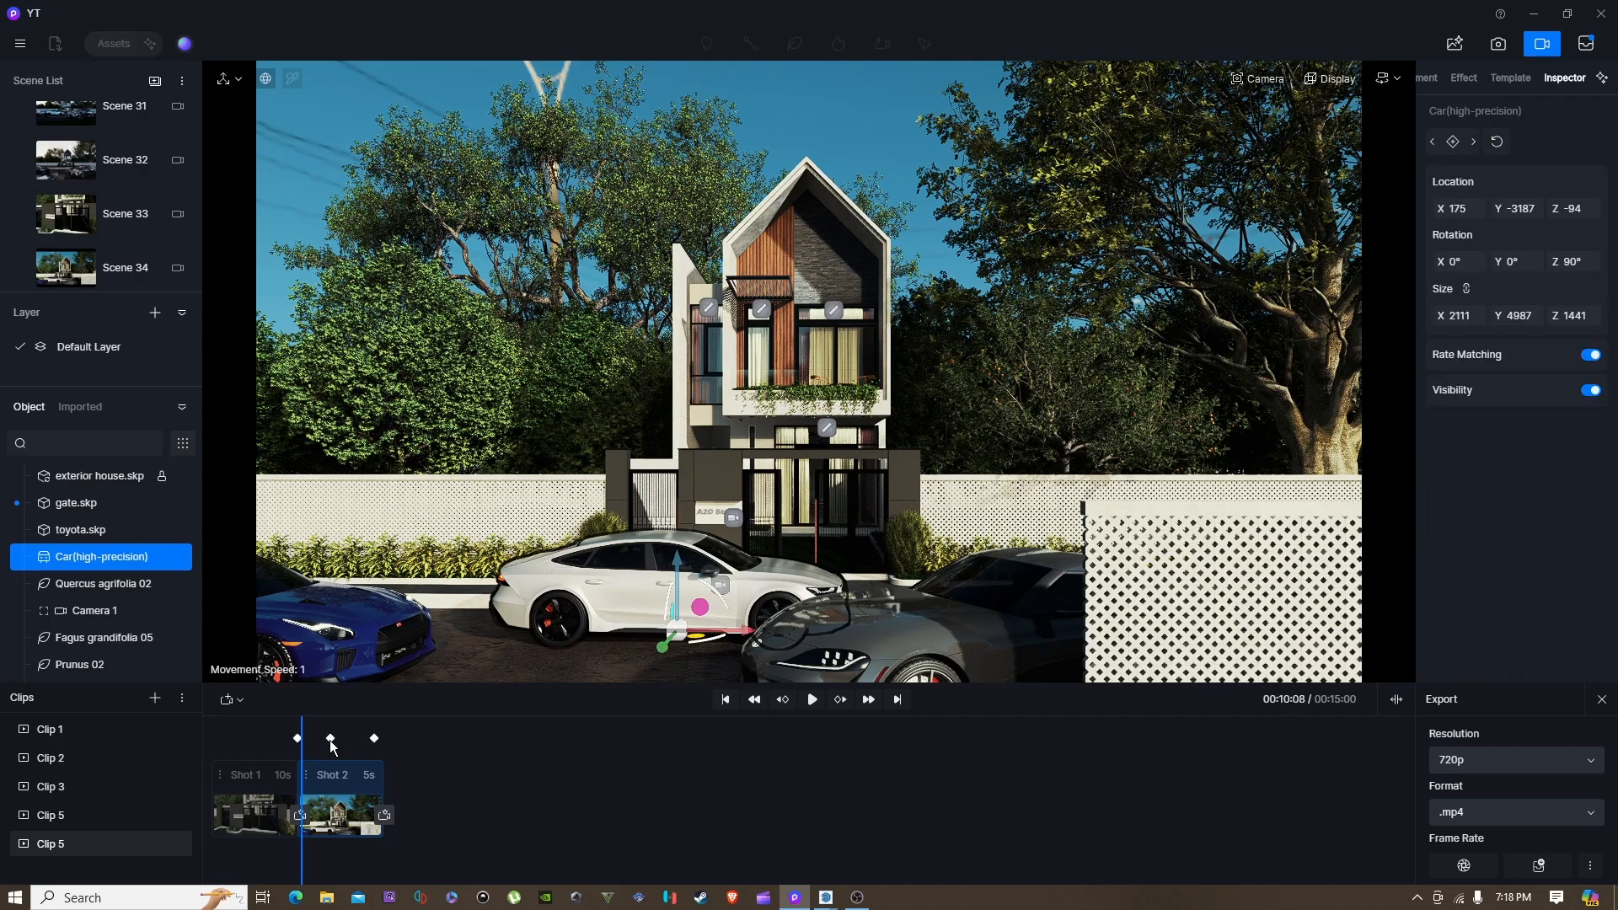
{"action": "left_click", "coordinate": [330, 739]}
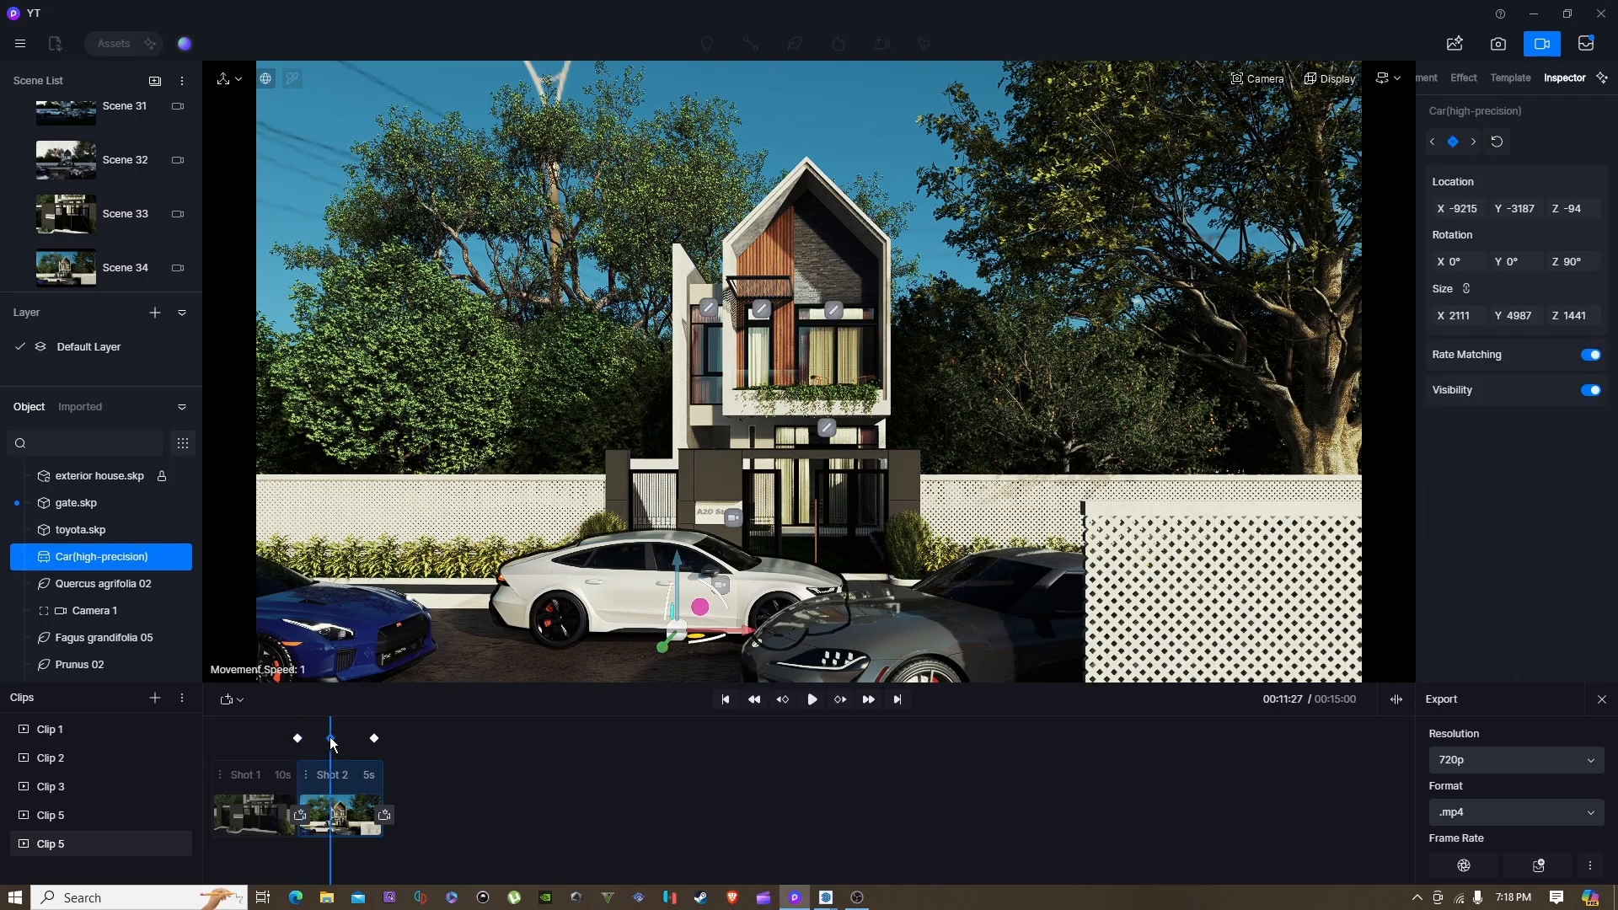
{"action": "left_click", "coordinate": [374, 740]}
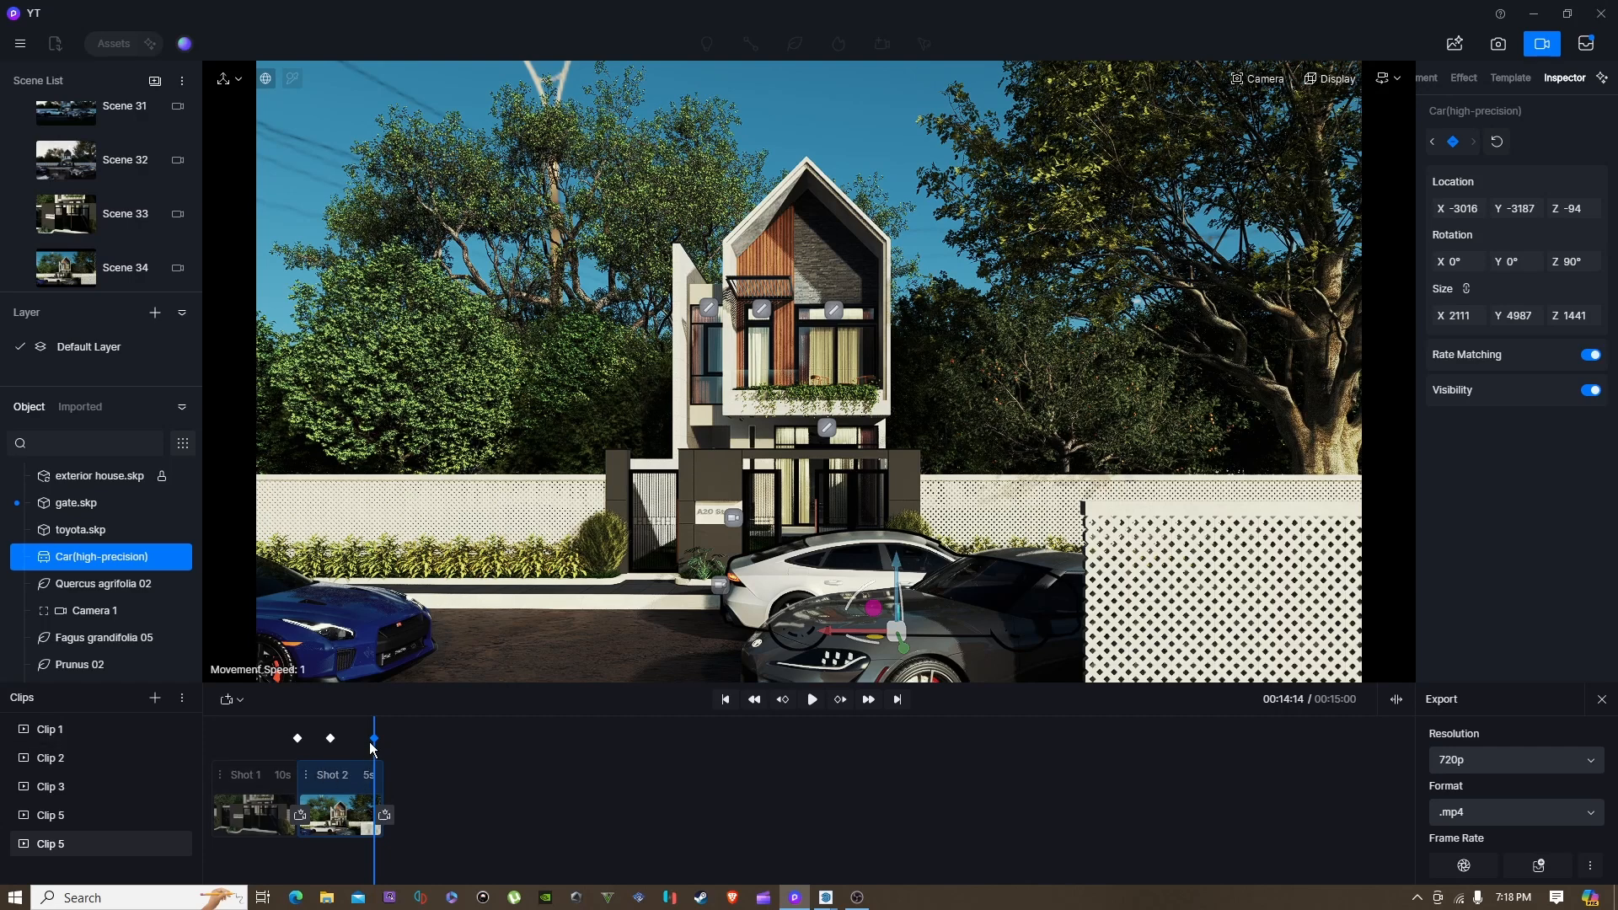
{"action": "key", "text": "Delete"}
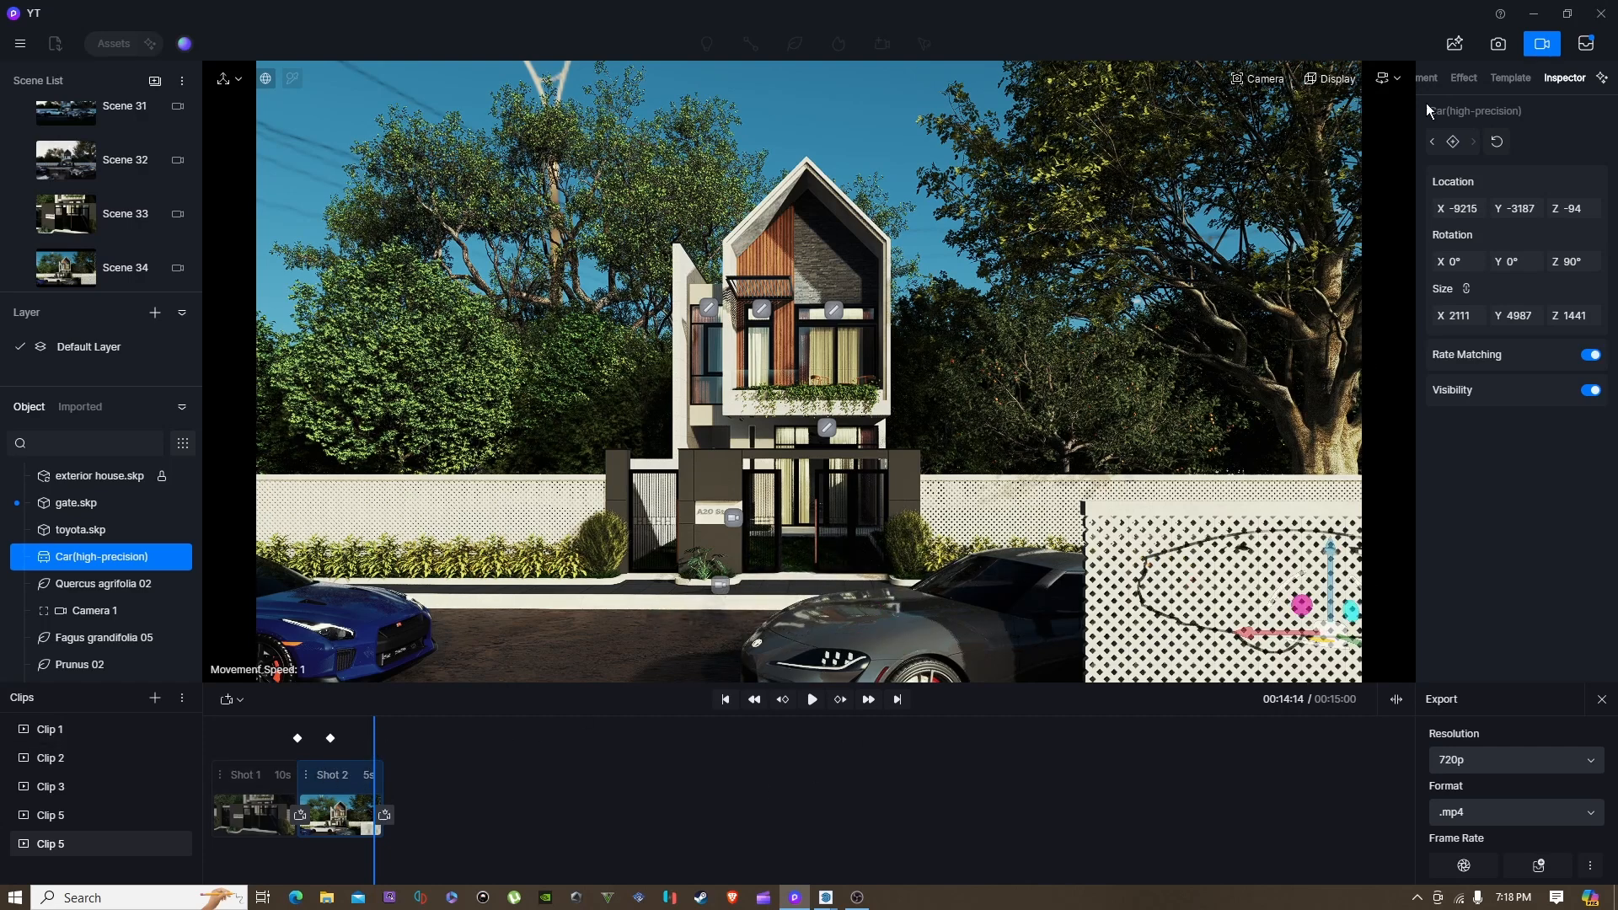
Step: Add a keyframe for the white car at 00:14:14 and replay Shot 2 from its start to review the drive
{"action": "left_click", "coordinate": [1454, 141]}
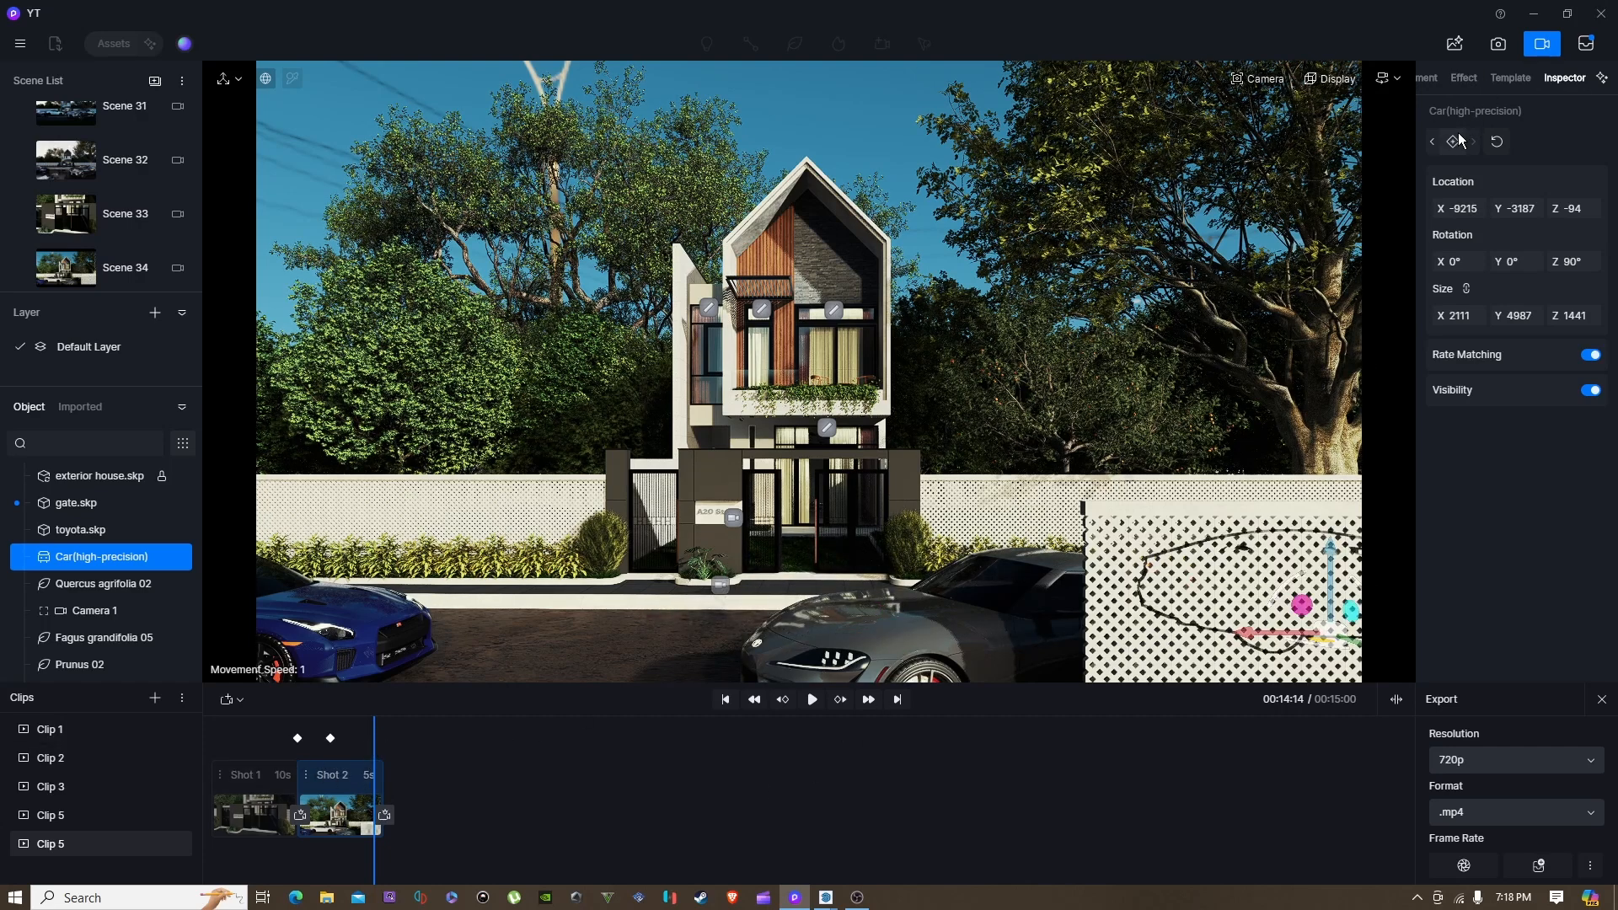
{"action": "left_click", "coordinate": [727, 702]}
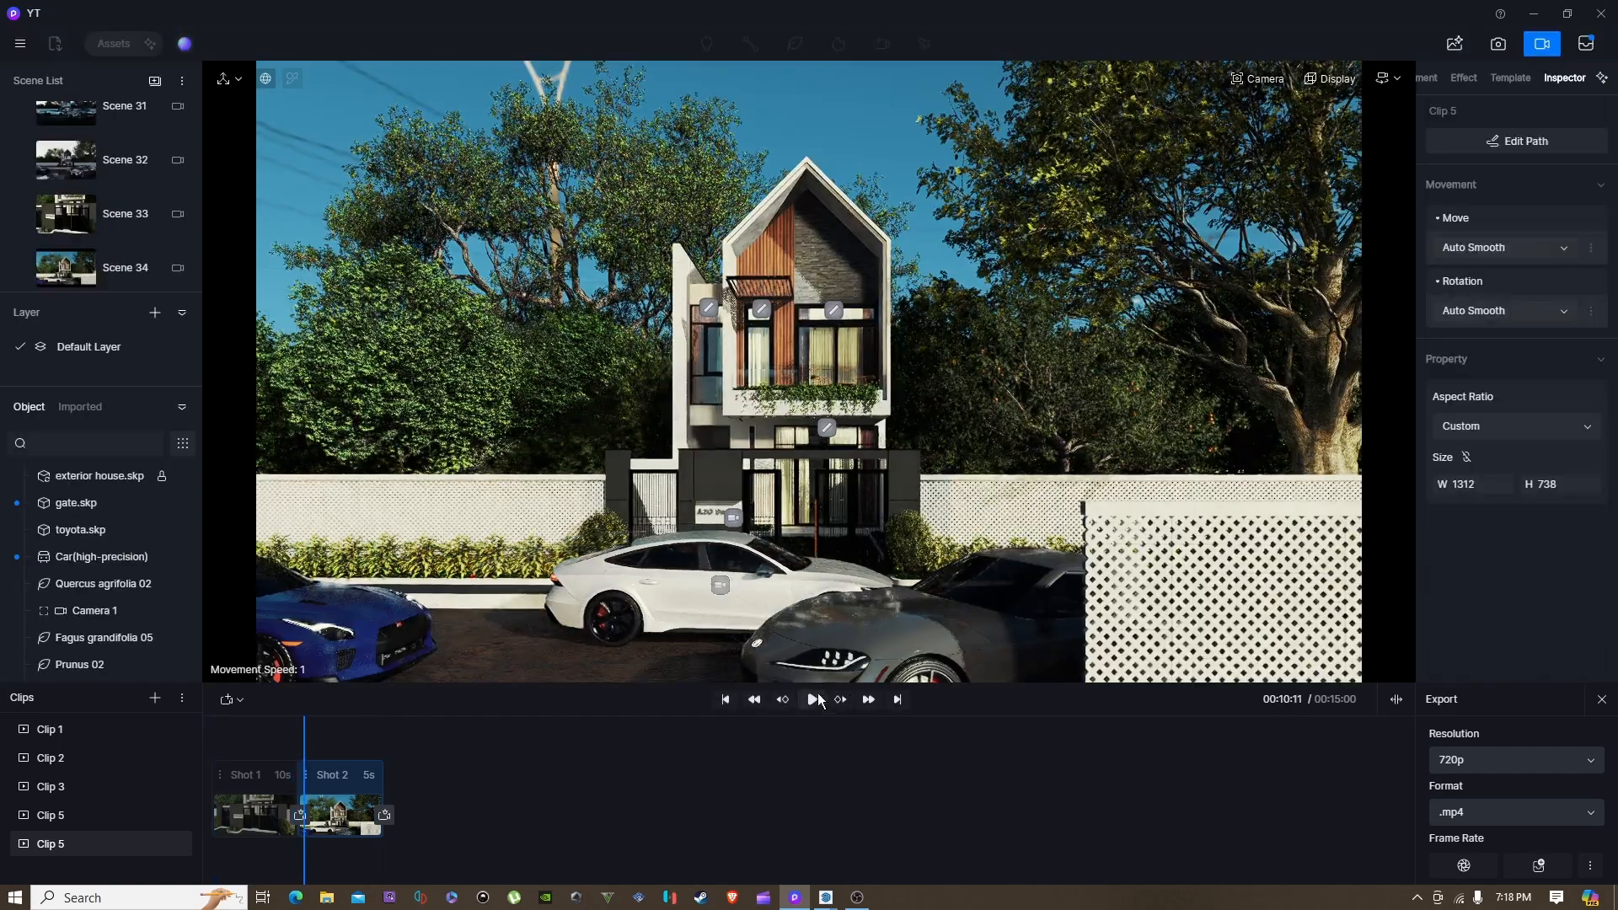
{"action": "left_click", "coordinate": [812, 700]}
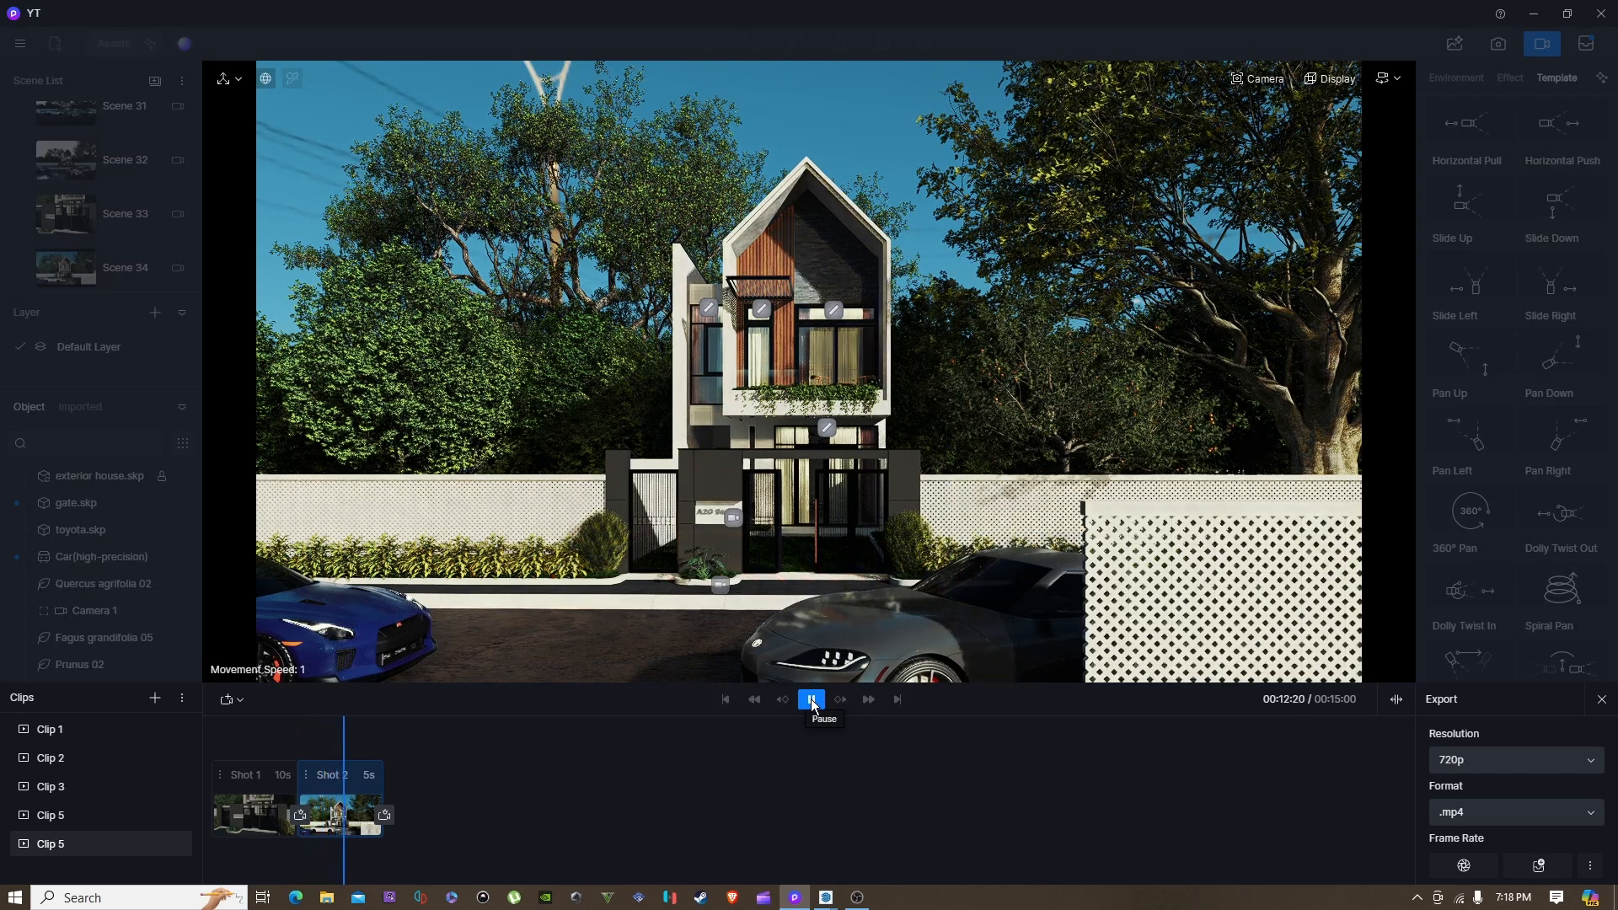
{"action": "left_click", "coordinate": [813, 701]}
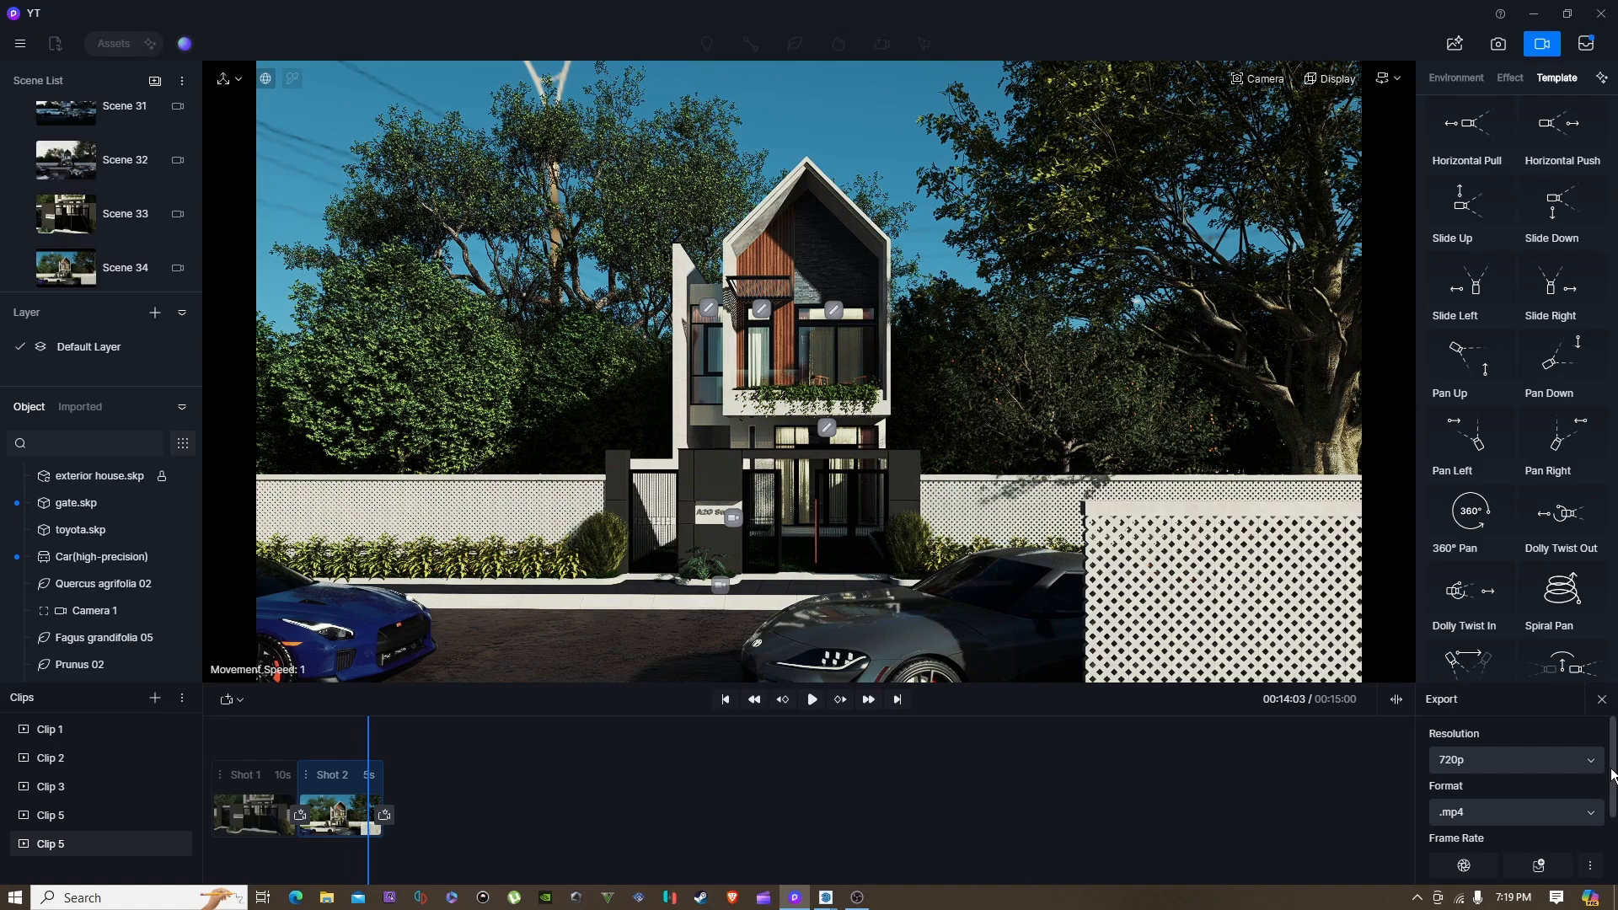
Step: Leave the clip editor and turn off the Dynamic option of the white car
{"action": "left_click", "coordinate": [1599, 700]}
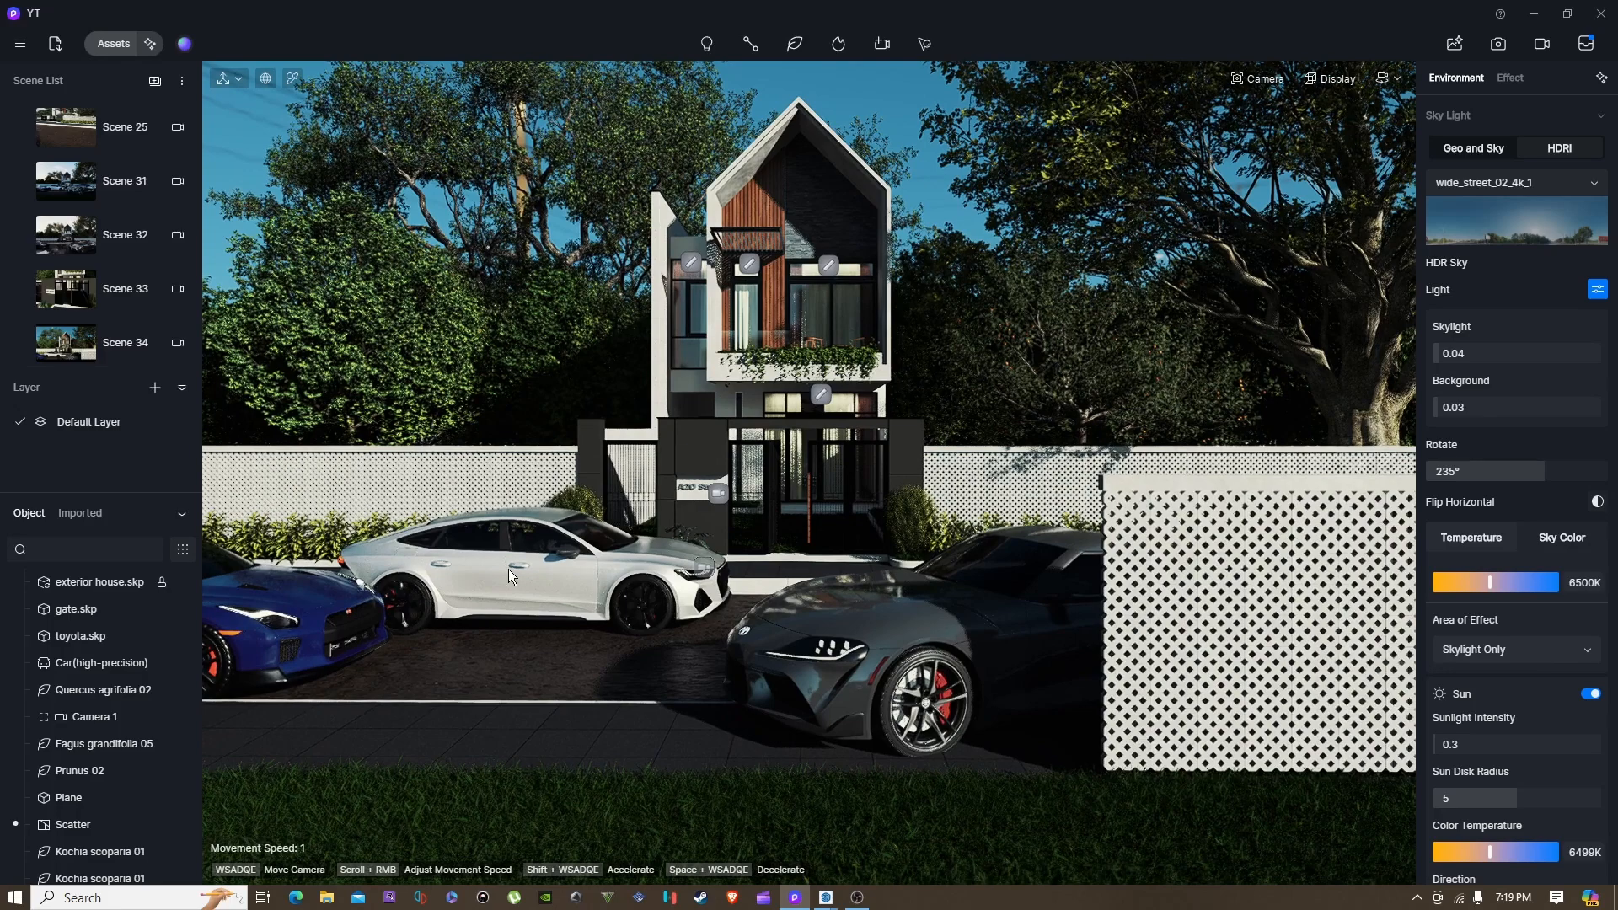
{"action": "left_click", "coordinate": [508, 569]}
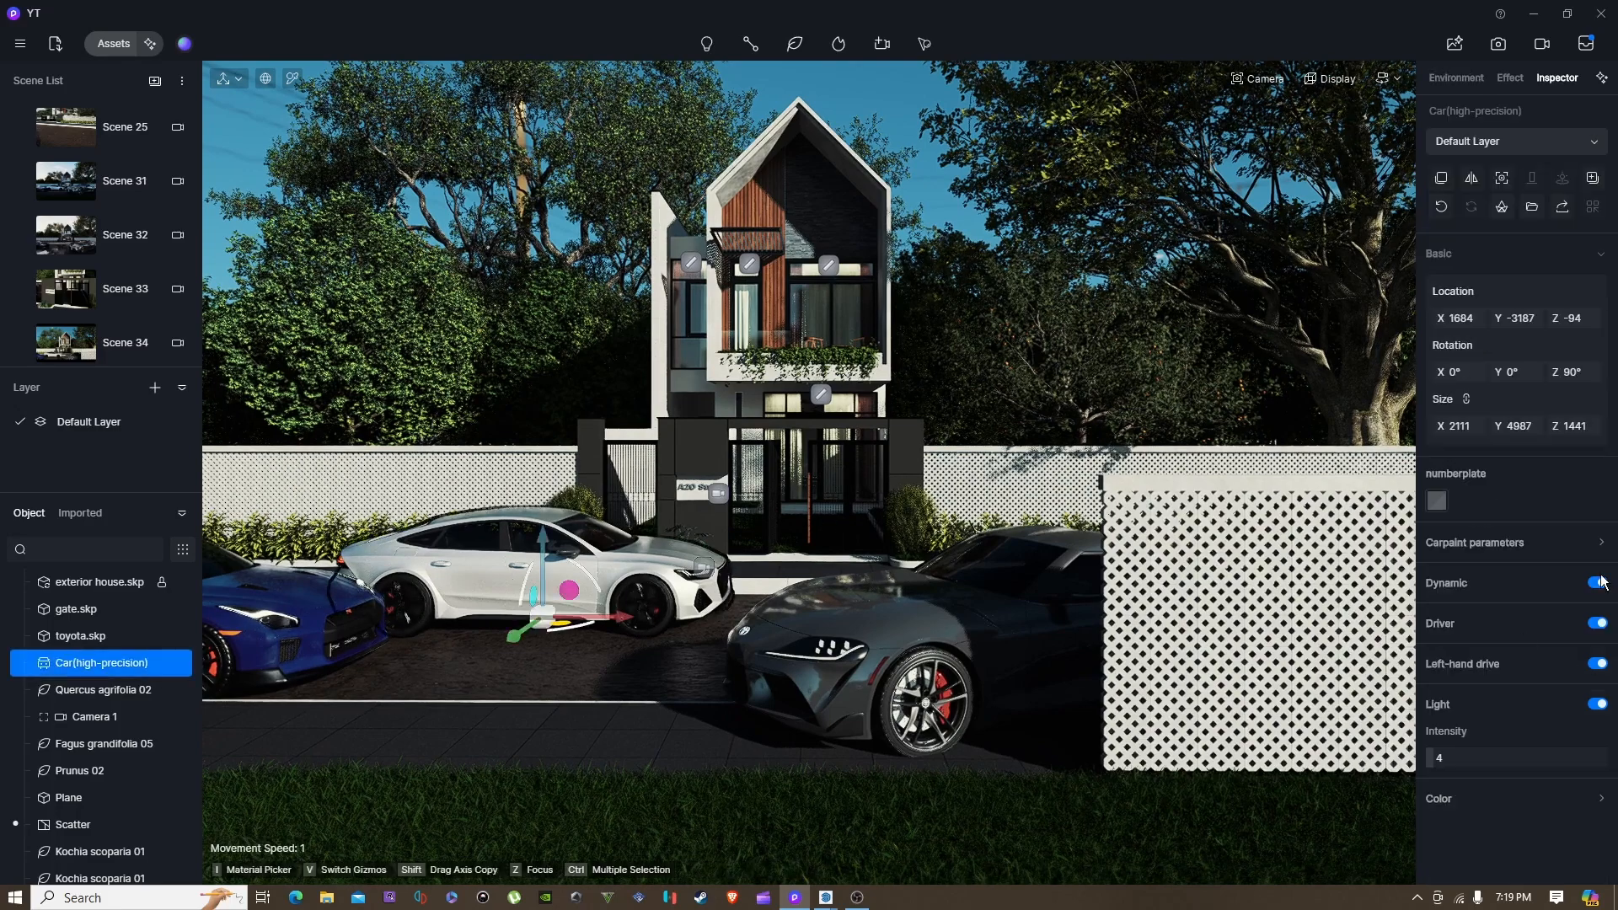
{"action": "left_click", "coordinate": [1598, 583]}
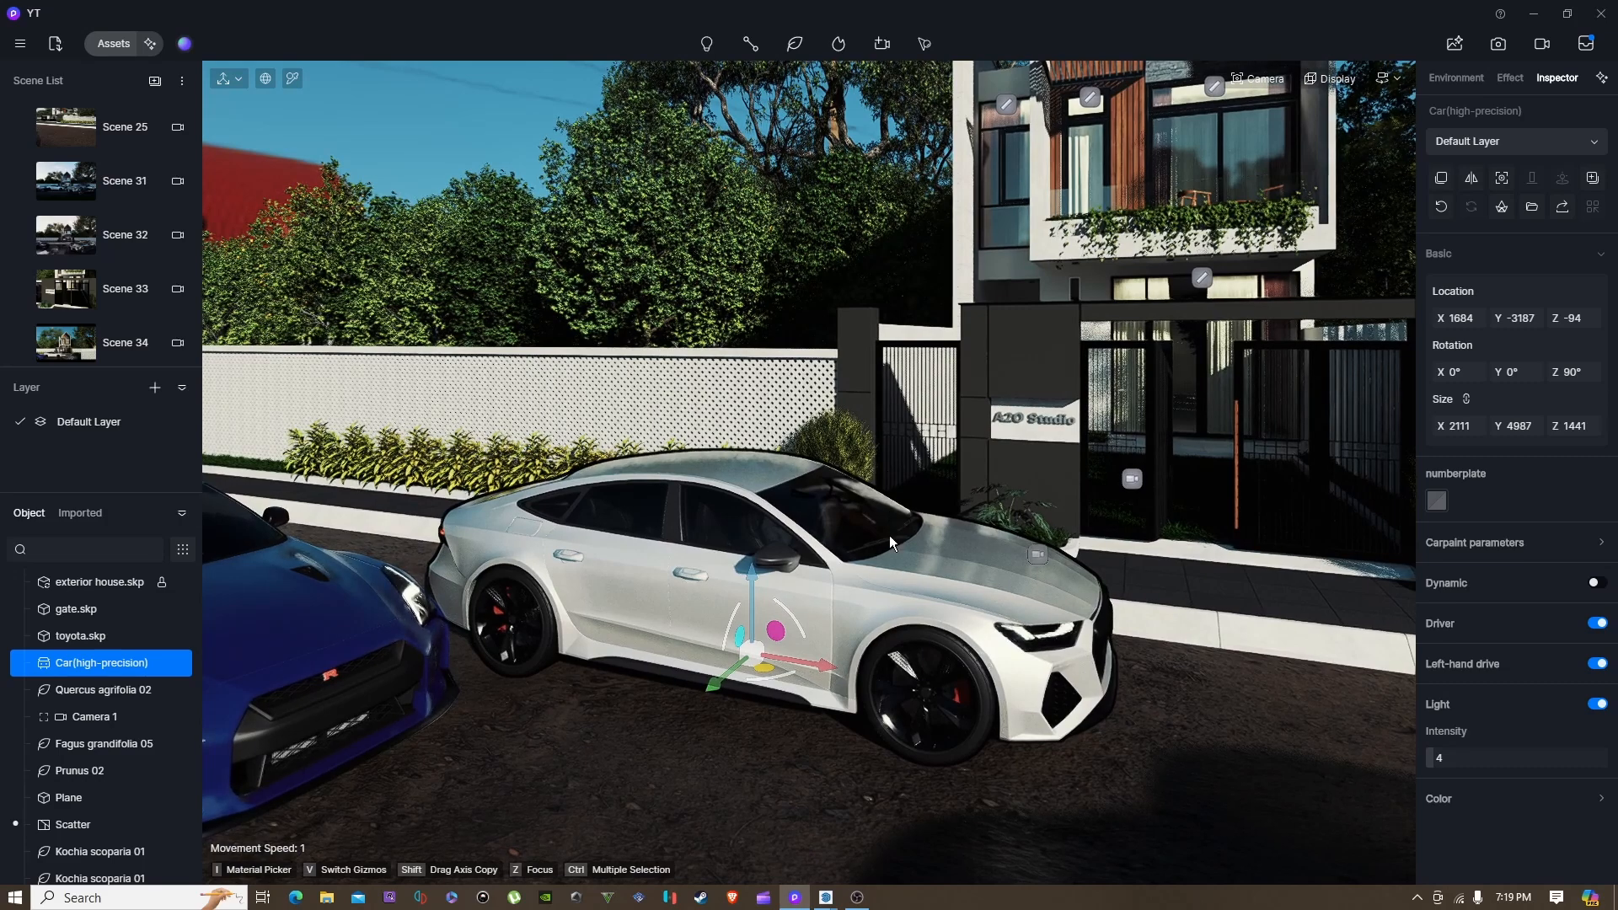
Step: Frame a closer view of the white car beside the blue car and gate and save it as a new scene
{"action": "right_click_drag", "start_coordinate": [890, 533], "coordinate": [877, 590]}
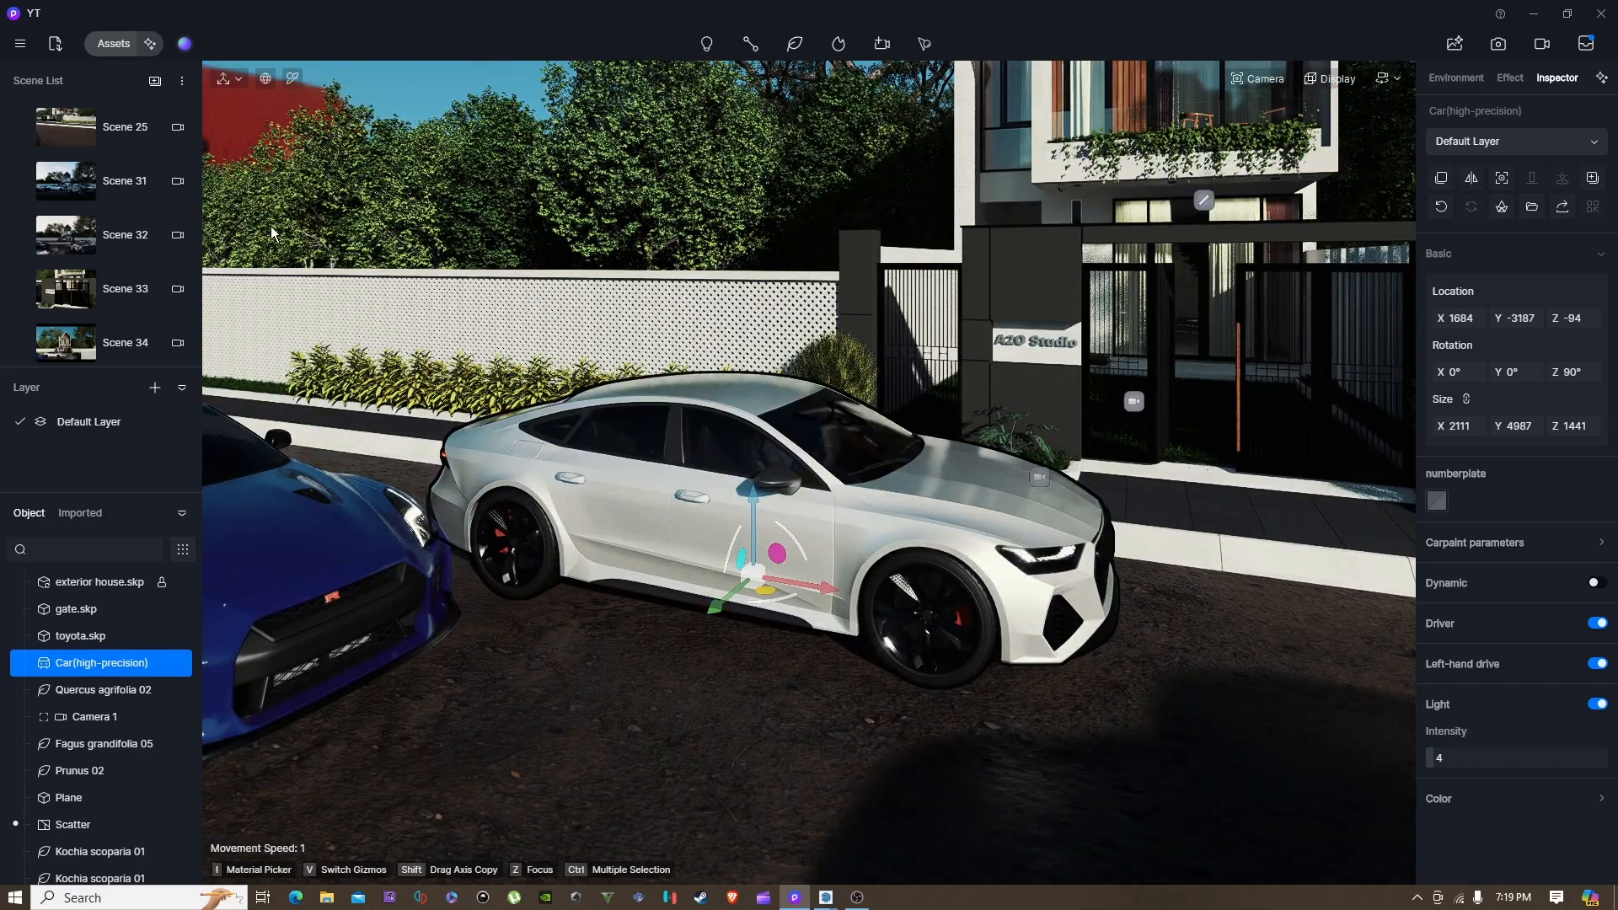
{"action": "left_click", "coordinate": [154, 82]}
{"action": "left_click", "coordinate": [115, 352]}
Step: Add the close view of the white car to the clip as Shot 3 and set its duration to 5 s
{"action": "left_click", "coordinate": [1544, 48]}
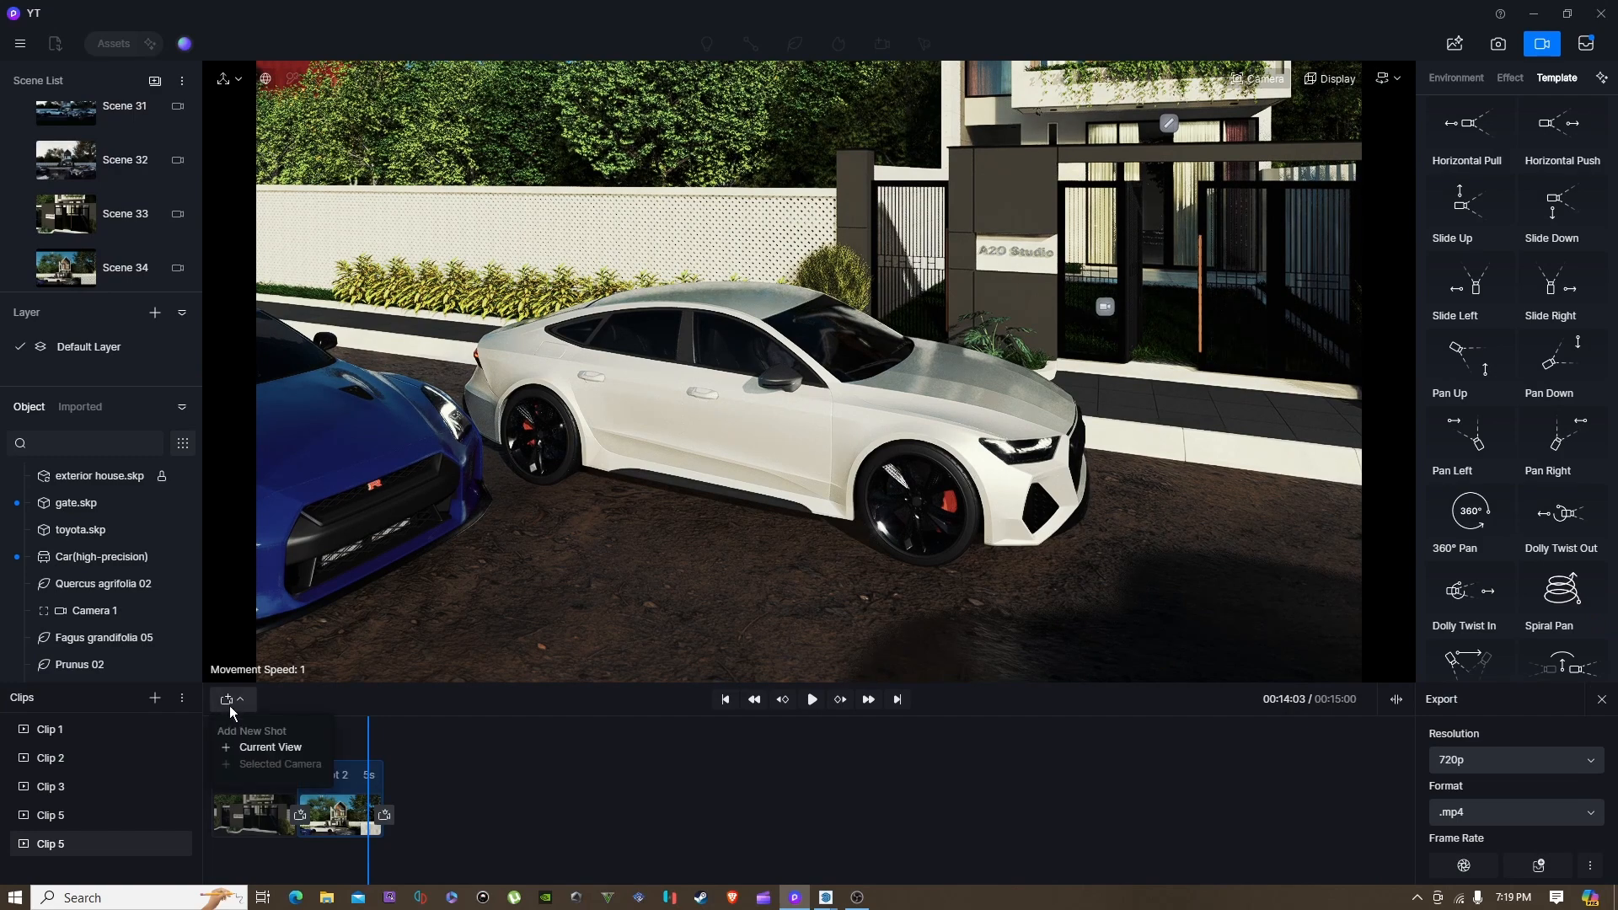
{"action": "left_click", "coordinate": [384, 815]}
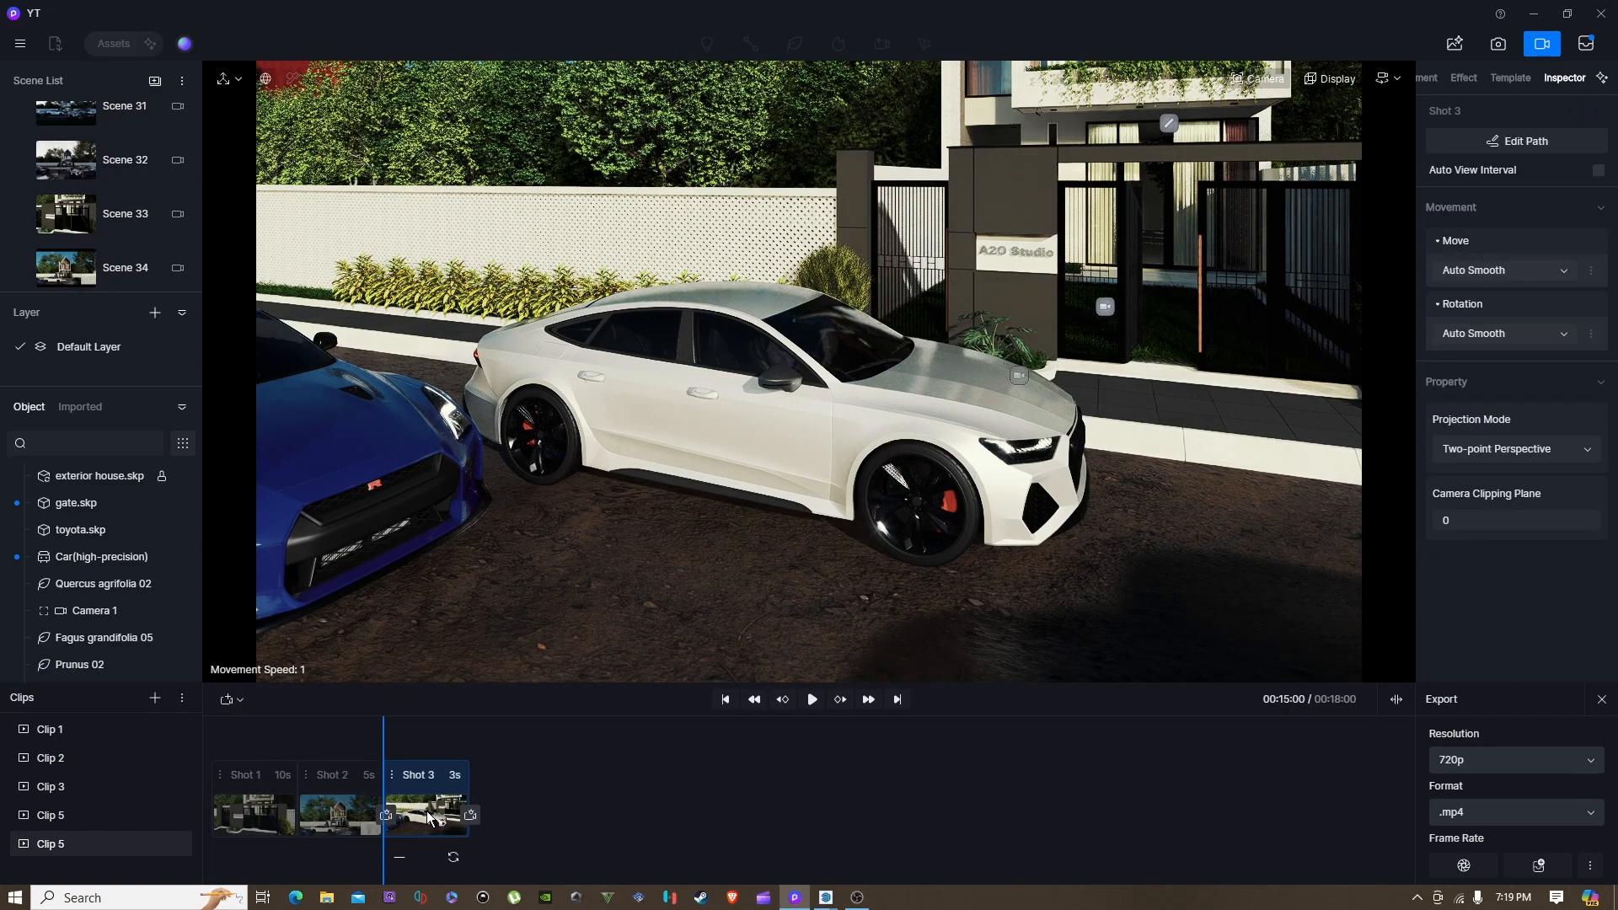
{"action": "left_click", "coordinate": [452, 775]}
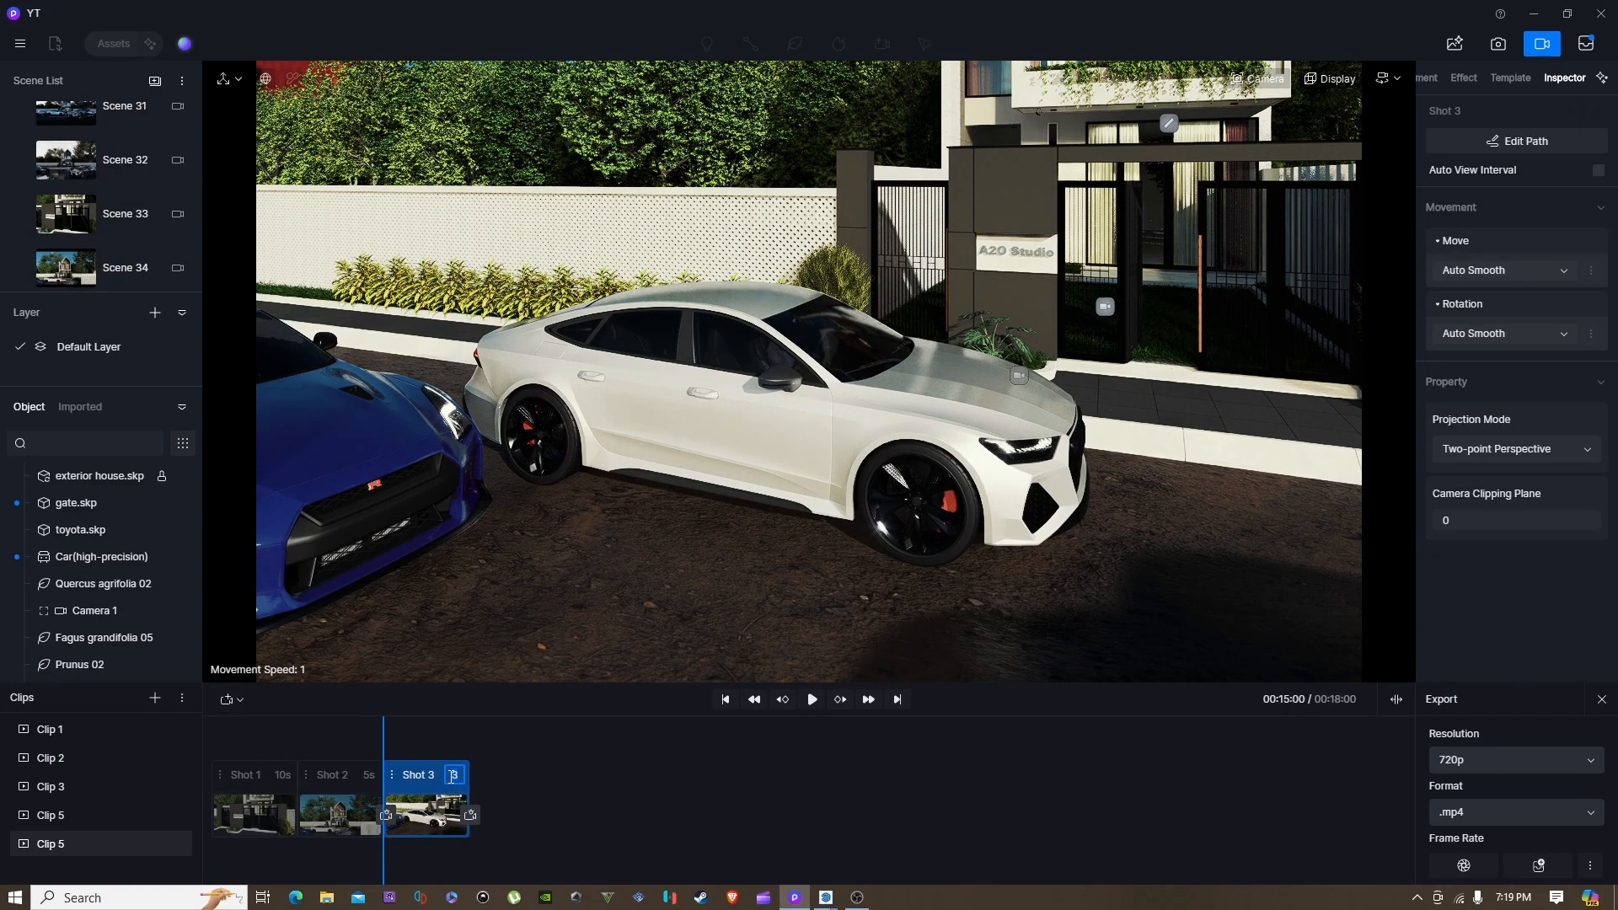
{"action": "left_click", "coordinate": [770, 474]}
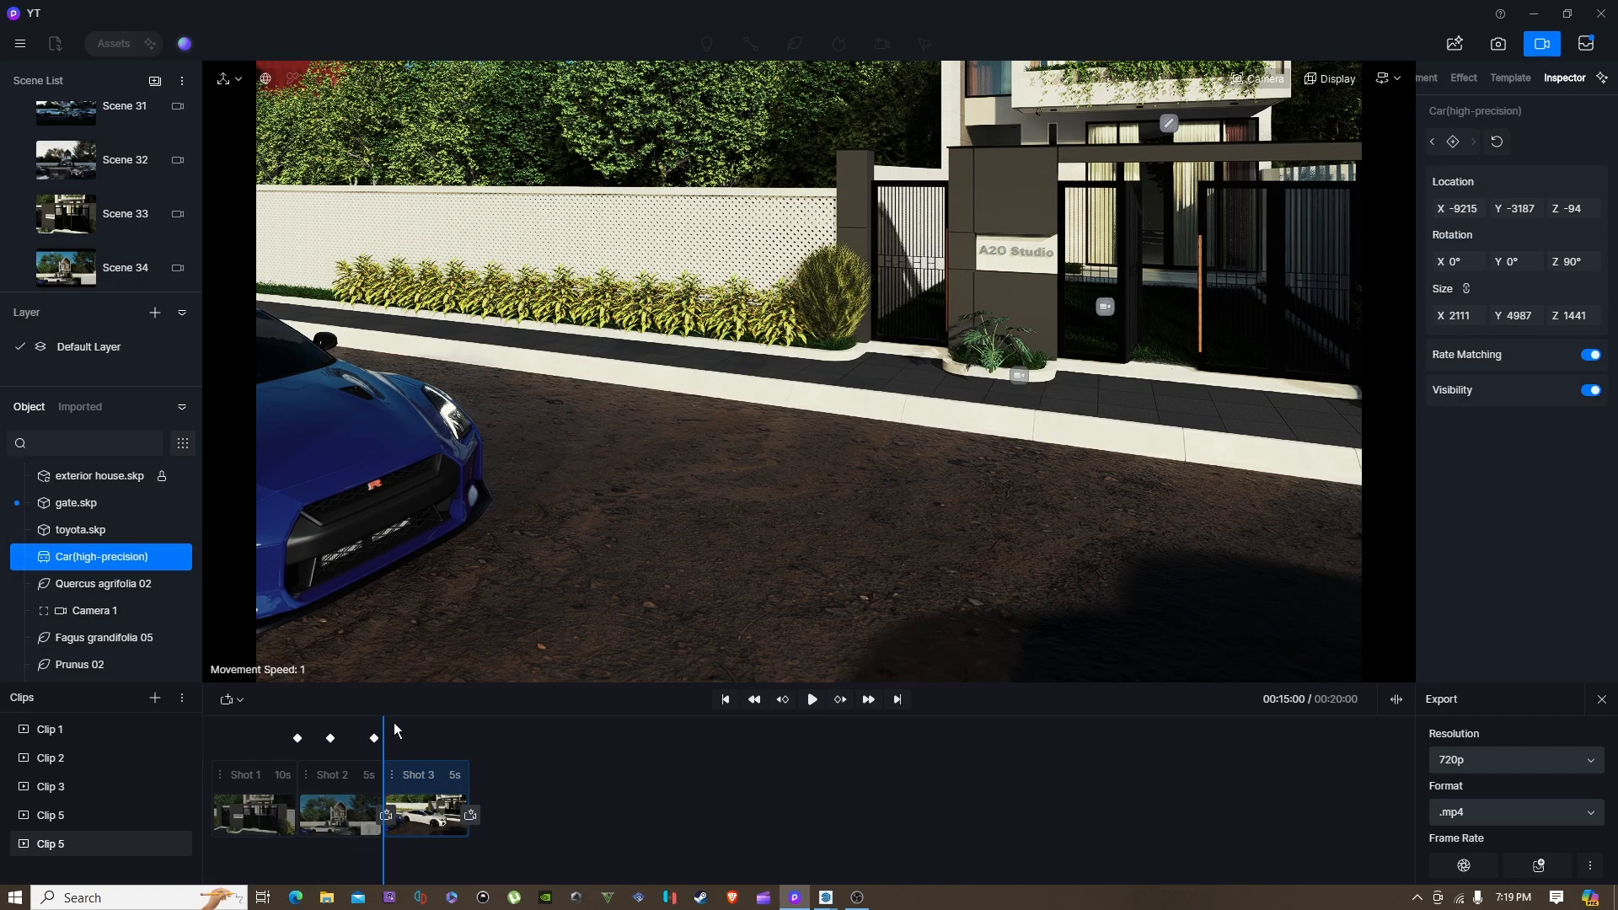
{"action": "mouse_move", "coordinate": [383, 720]}
{"action": "left_mouse_down"}
{"action": "mouse_move", "coordinate": [408, 720]}
{"action": "mouse_move", "coordinate": [391, 721]}
{"action": "left_mouse_up"}
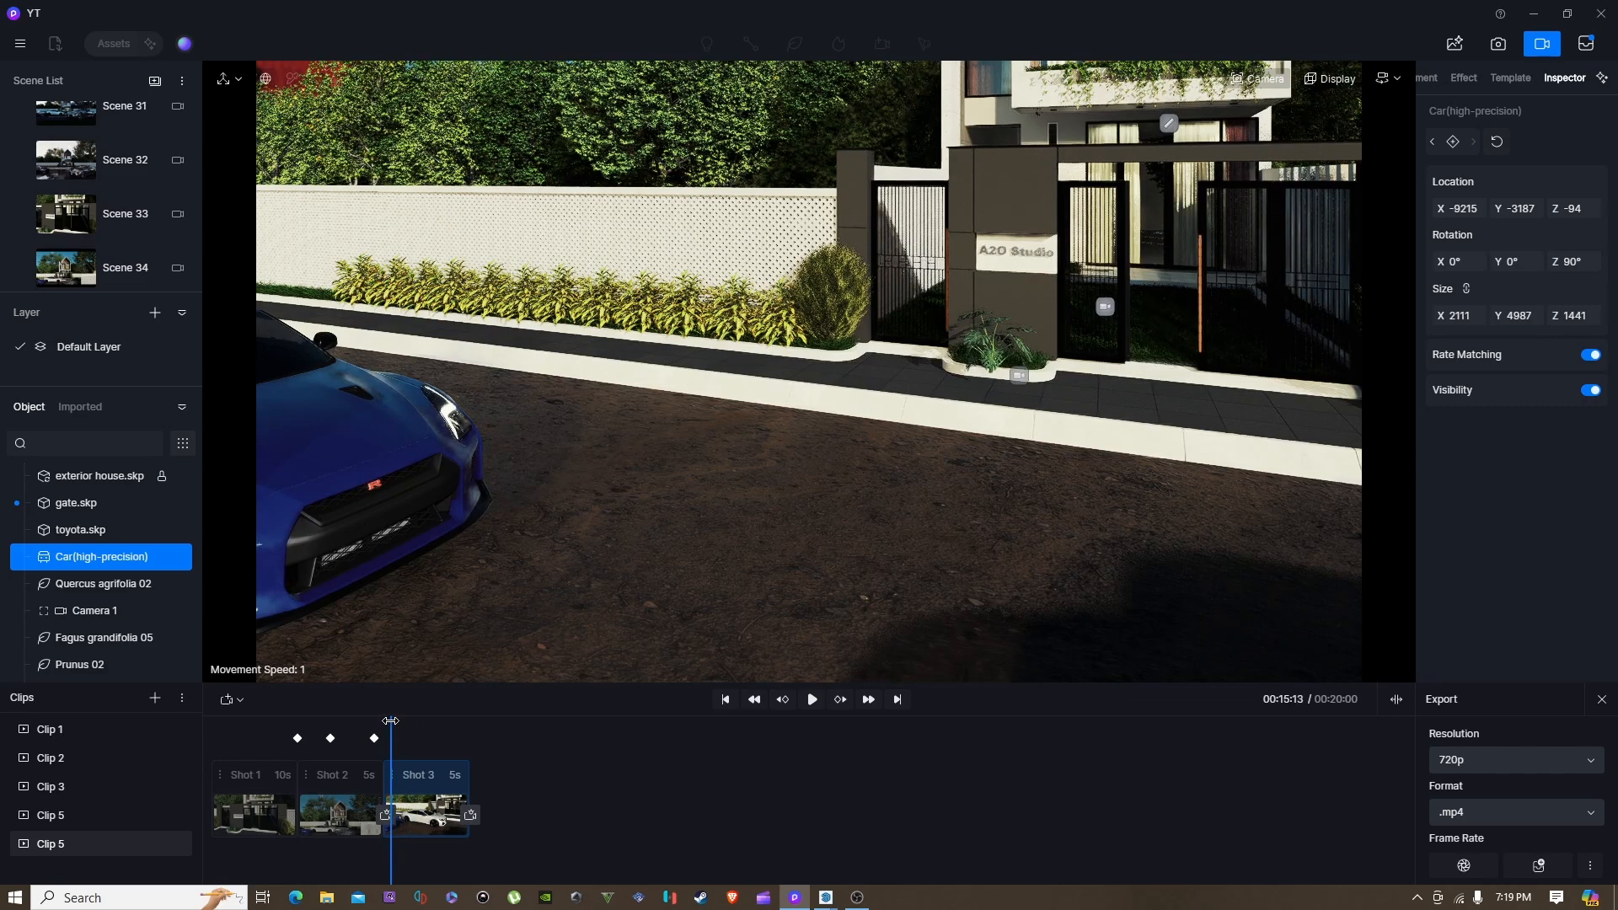
{"action": "left_click", "coordinate": [735, 548]}
{"action": "key", "text": "f"}
{"action": "left_click", "coordinate": [1601, 701]}
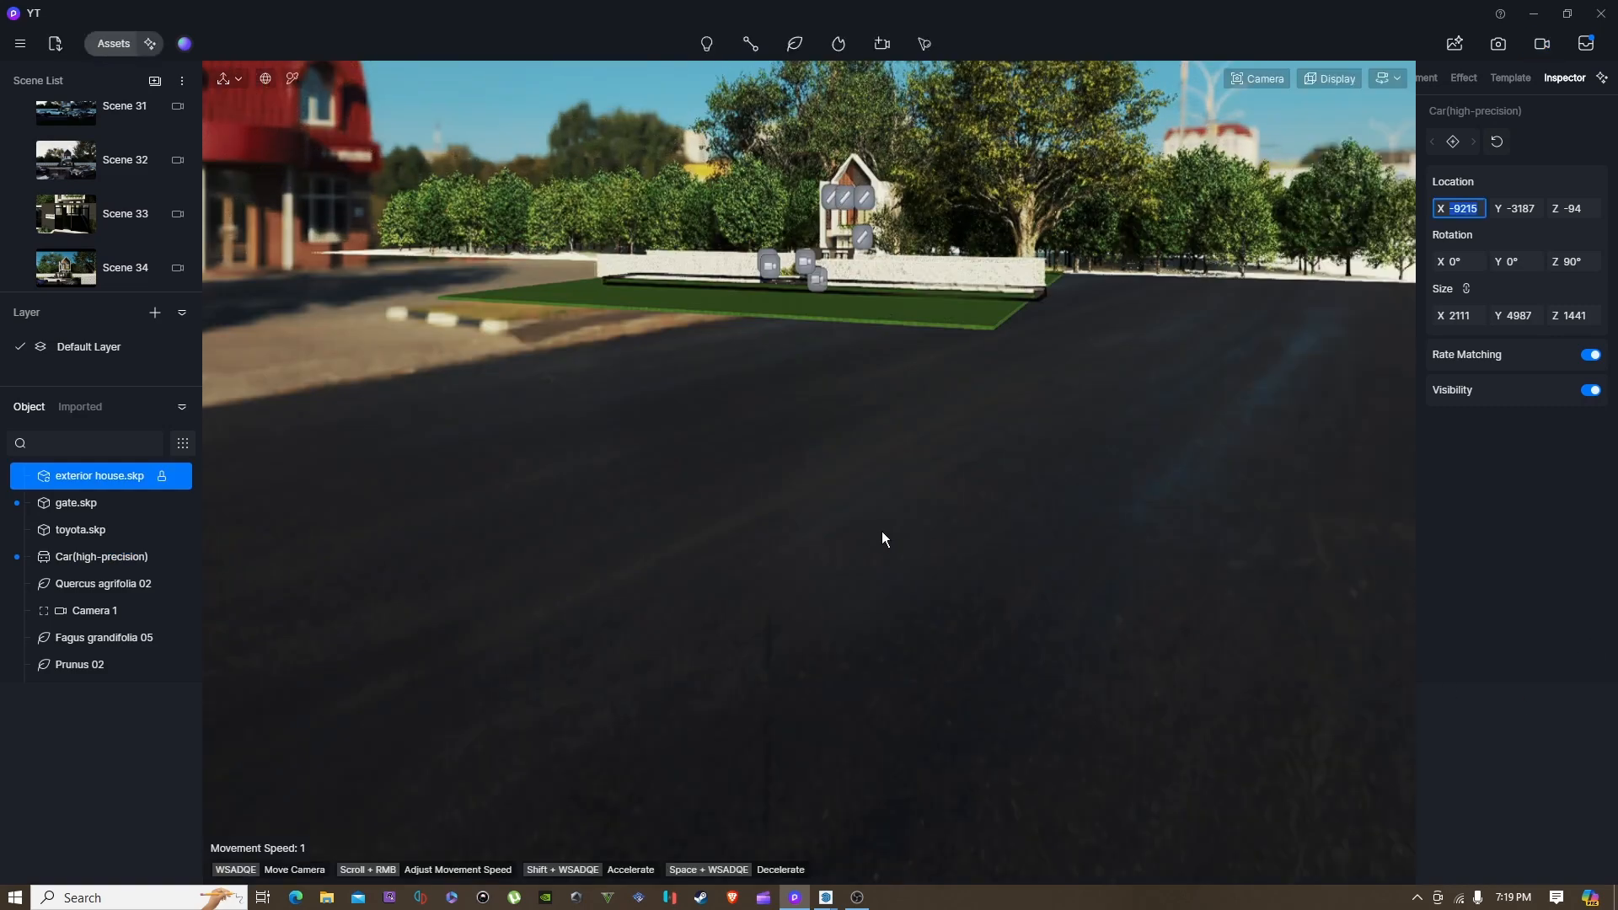
{"action": "left_click", "coordinate": [594, 357]}
{"action": "left_click", "coordinate": [101, 663]}
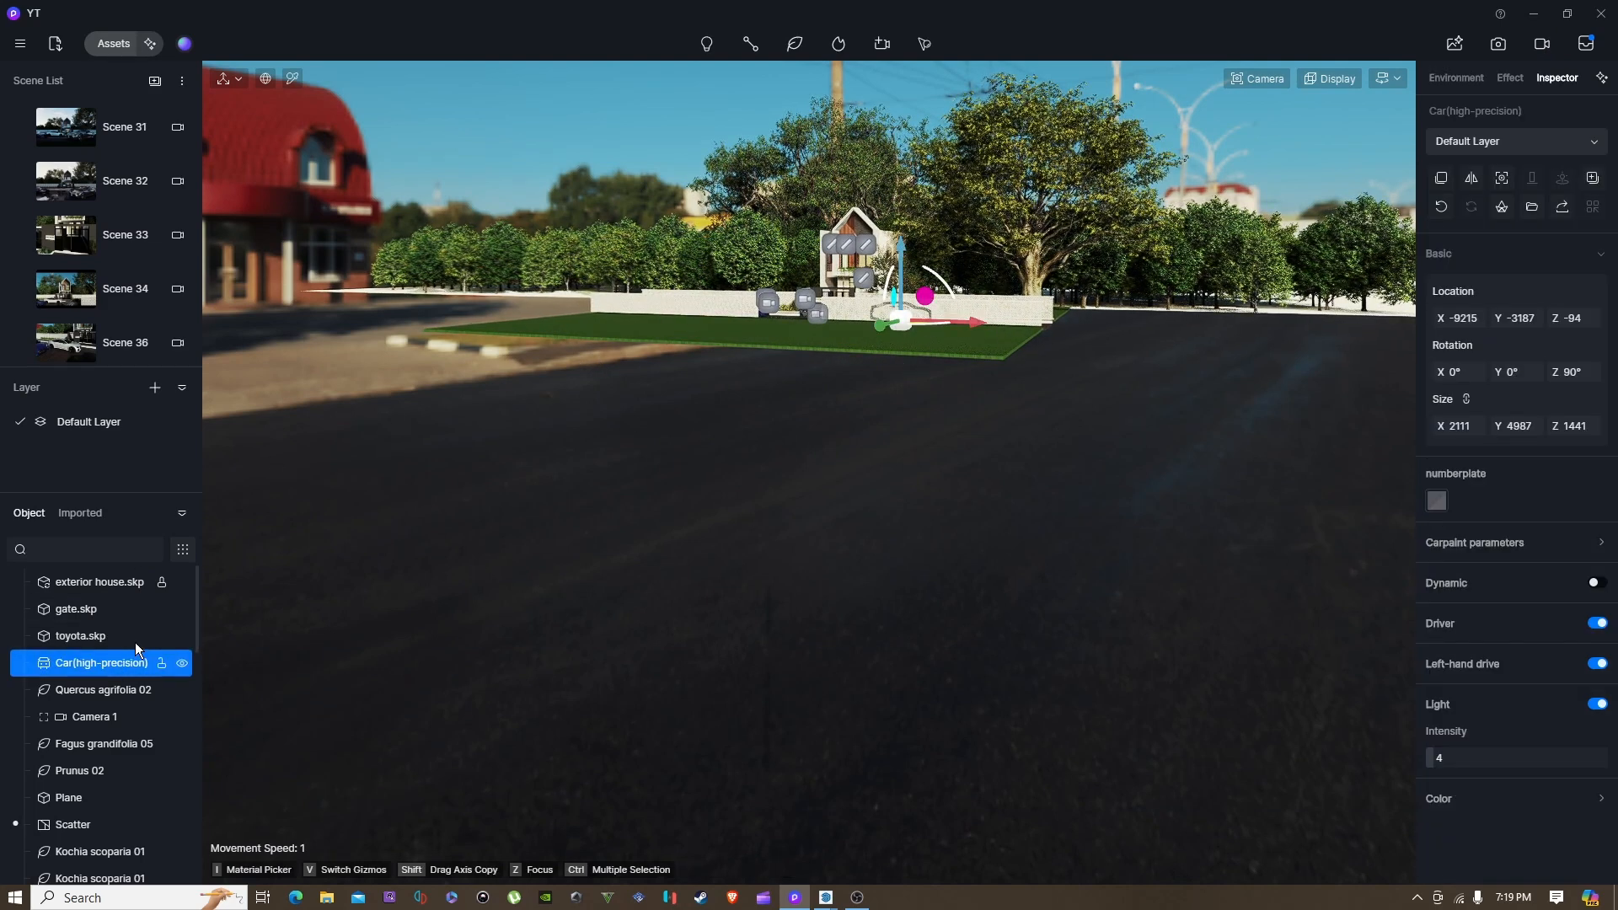
{"action": "left_click", "coordinate": [1543, 43]}
{"action": "left_click", "coordinate": [422, 796]}
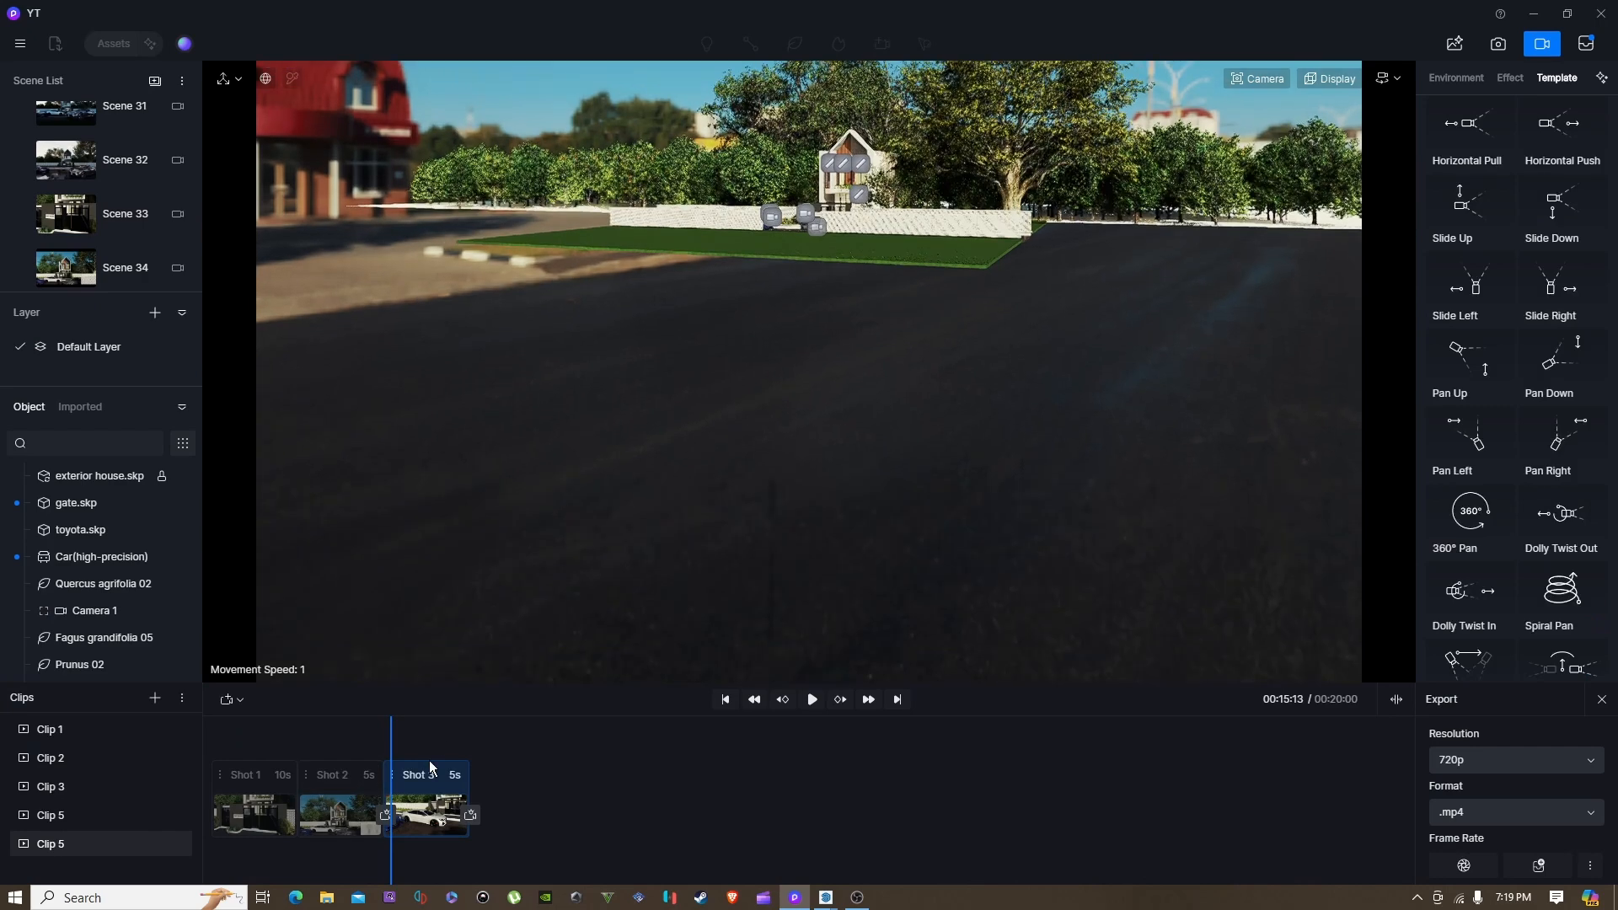
Step: At the start of Shot 3, move the white car back along its driving direction to X 1673, in front of the house
{"action": "left_click", "coordinate": [432, 834]}
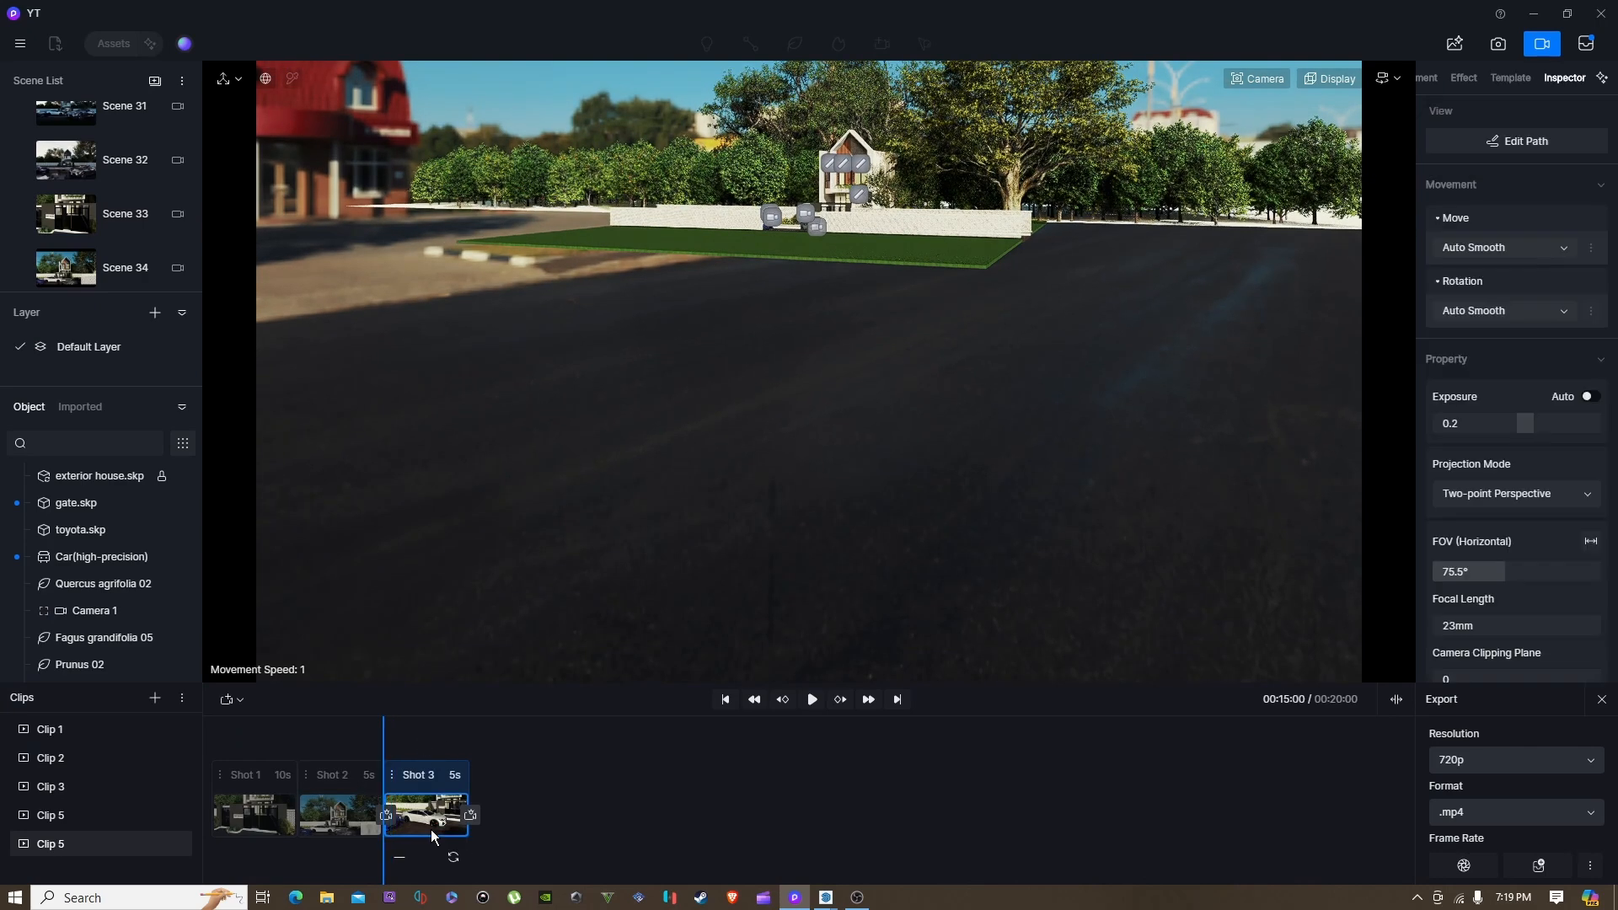
{"action": "left_click", "coordinate": [101, 557]}
{"action": "right_click_drag", "start_coordinate": [708, 472], "coordinate": [1315, 434]}
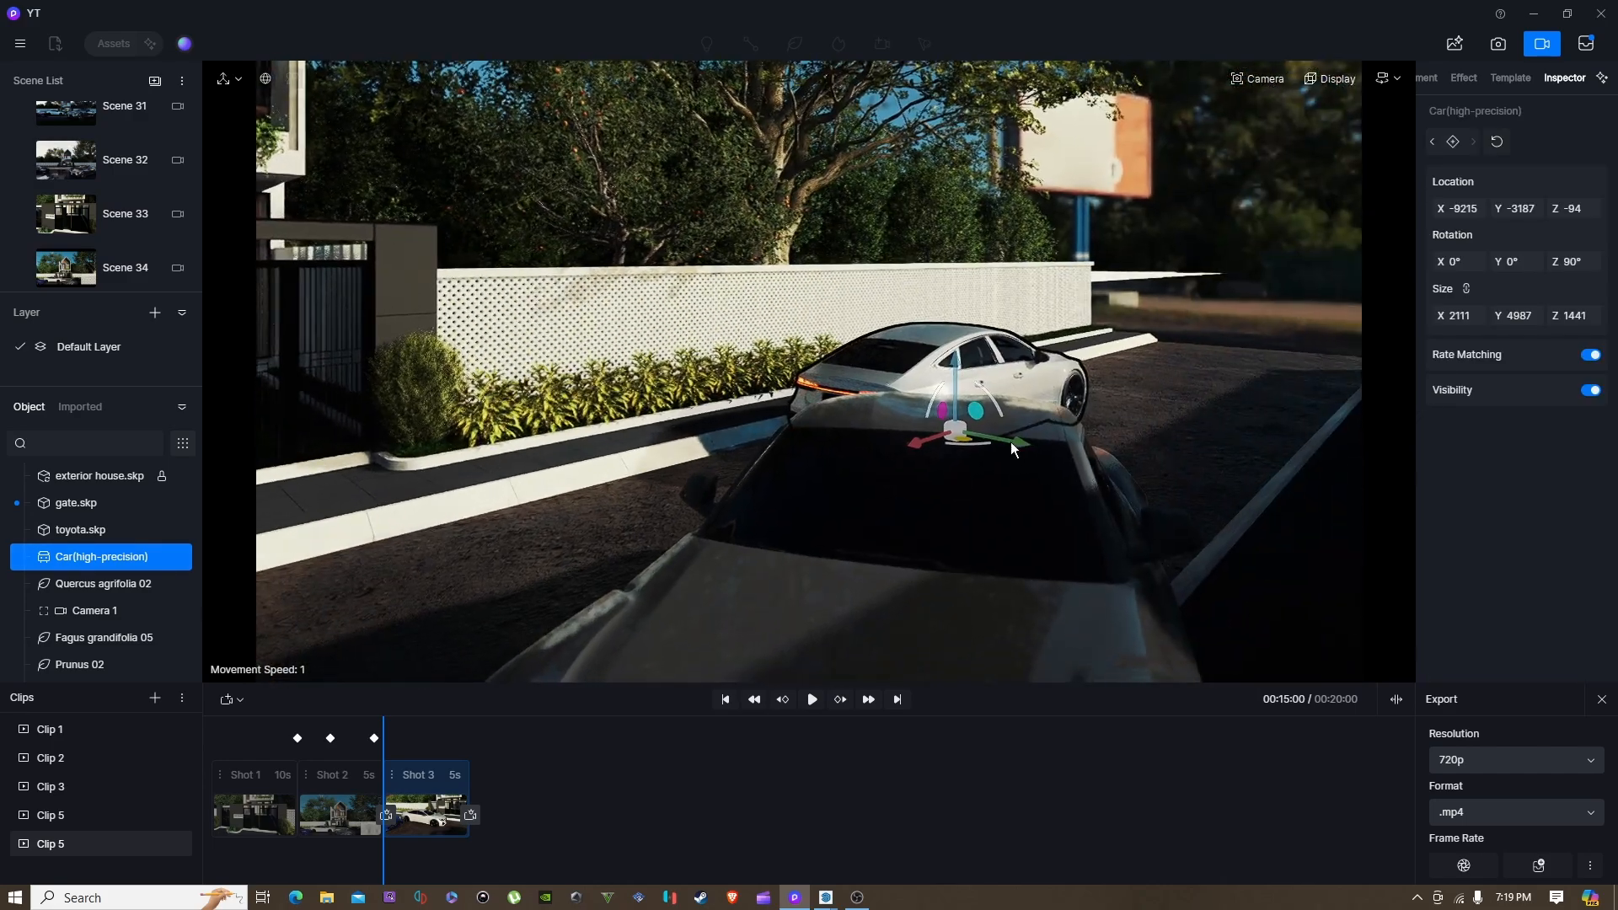
{"action": "left_click_drag", "start_coordinate": [917, 440], "coordinate": [173, 619]}
{"action": "right_click_drag", "start_coordinate": [883, 381], "coordinate": [460, 439]}
{"action": "left_click_drag", "start_coordinate": [1192, 459], "coordinate": [563, 384]}
{"action": "right_click_drag", "start_coordinate": [811, 660], "coordinate": [792, 538]}
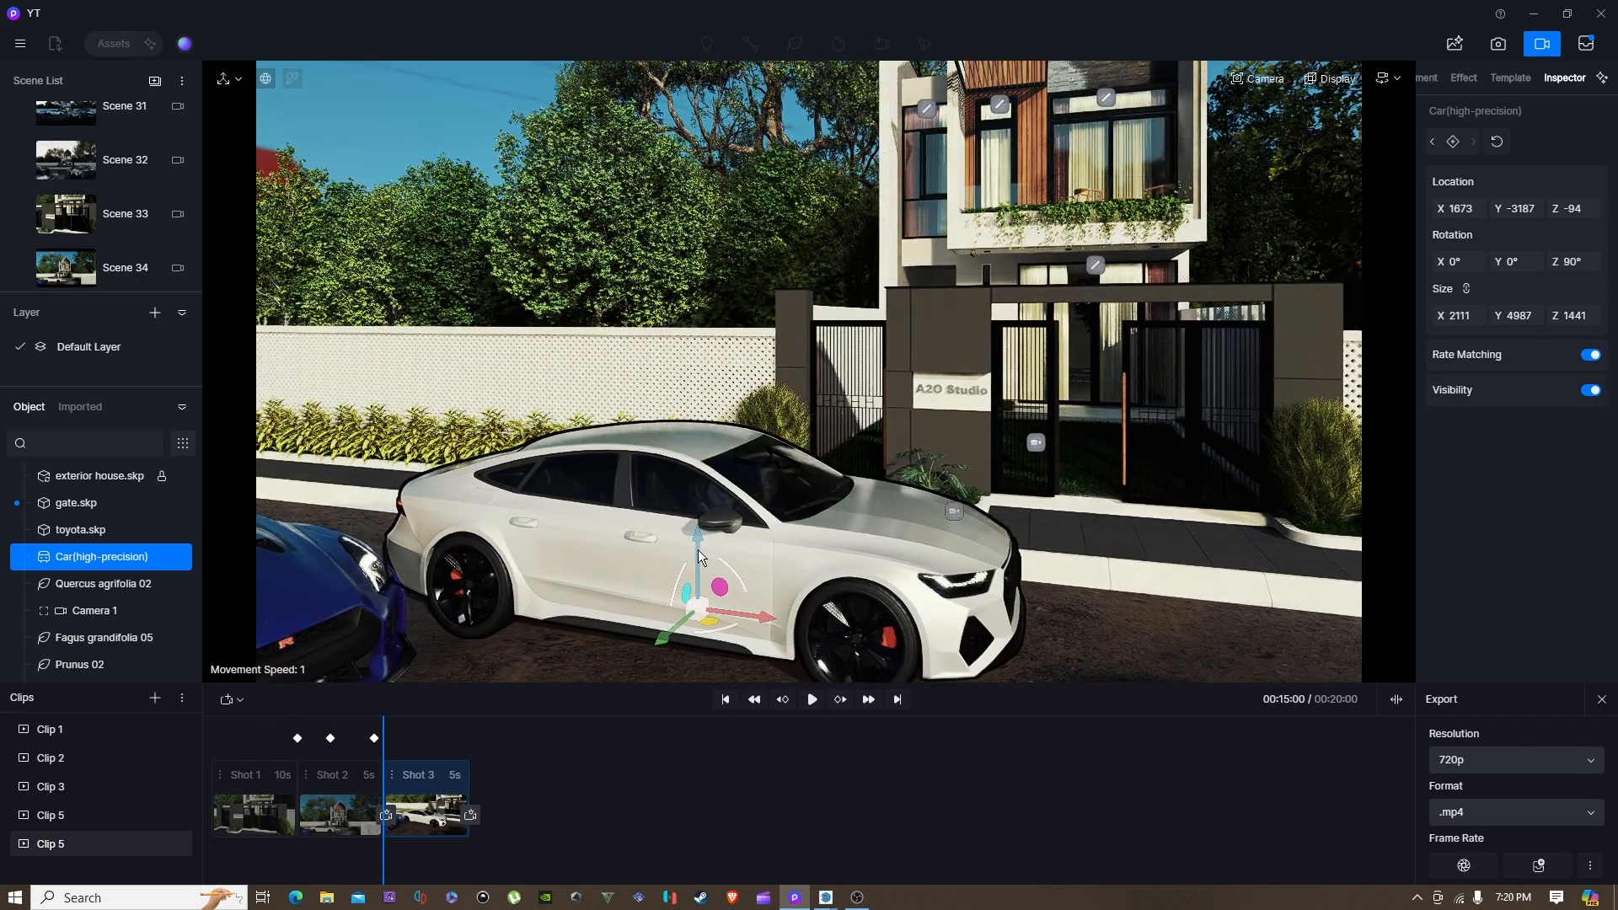
Step: Raise the white car above the street to Z 3810 and add a keyframe at 00:15:00
{"action": "left_click_drag", "start_coordinate": [698, 472], "coordinate": [697, 118]}
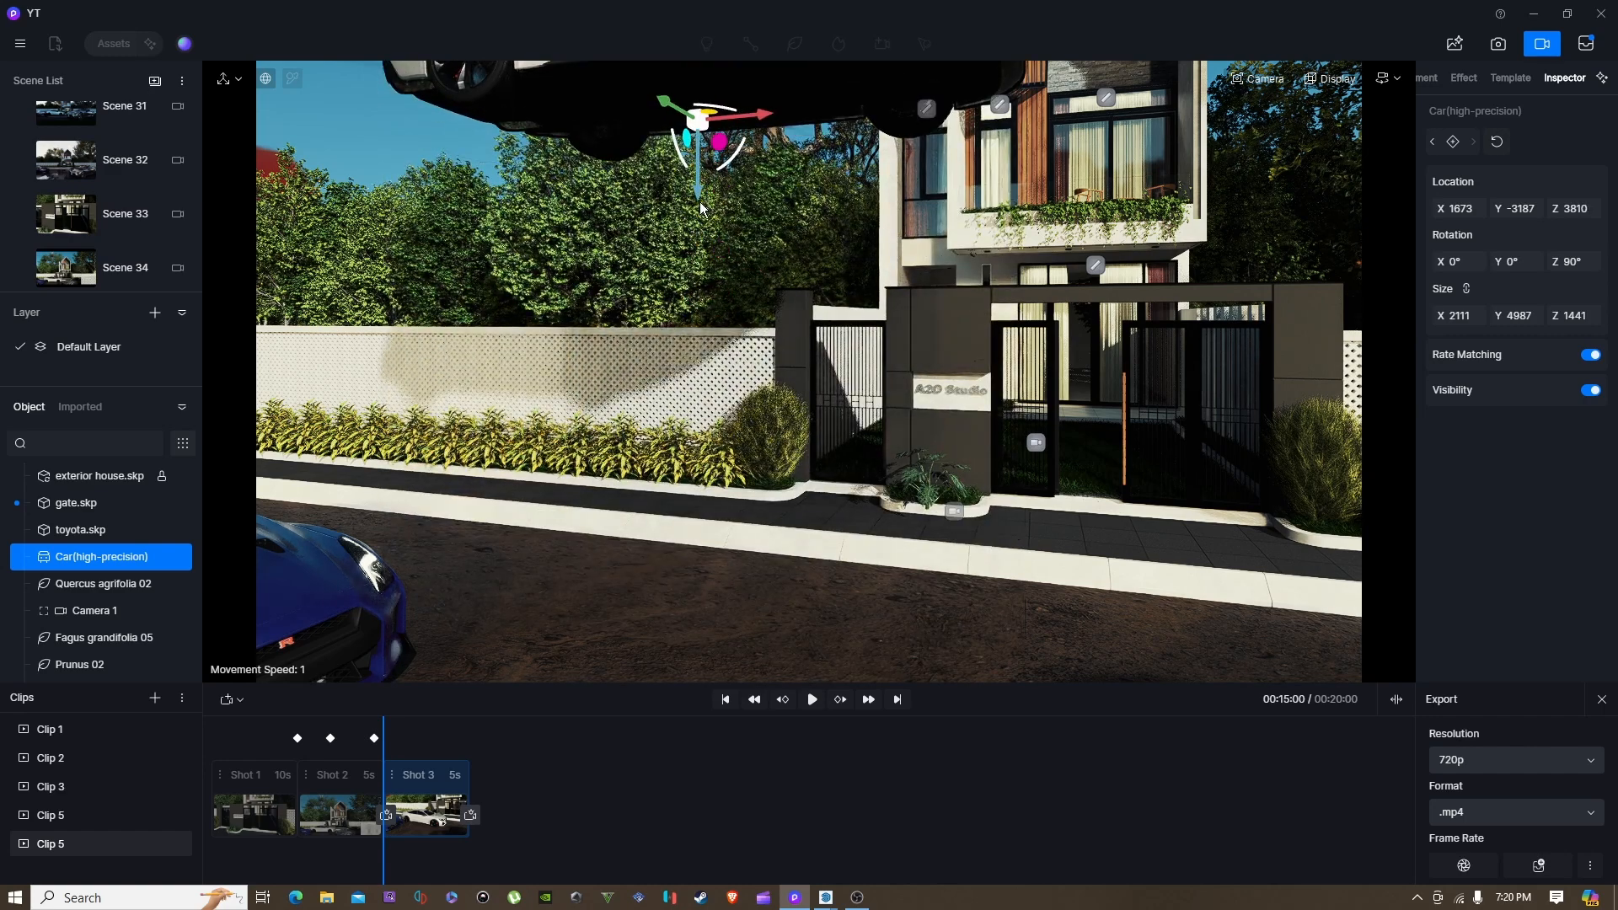
{"action": "left_click", "coordinate": [1455, 142]}
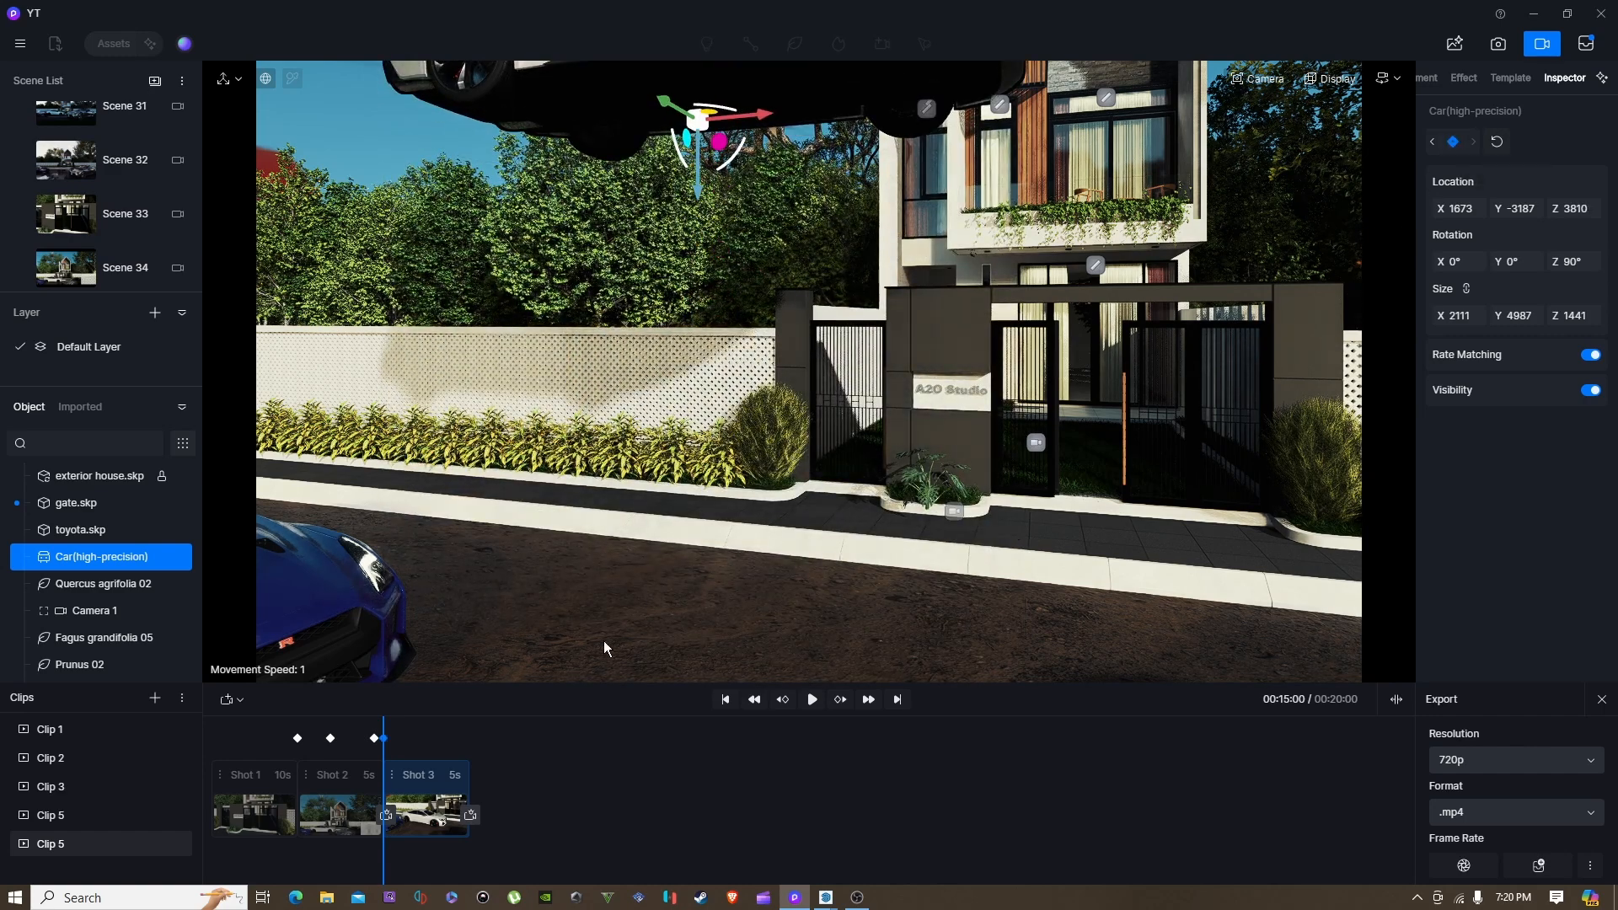
Step: Advance Shot 3 to 00:15:14, lower the white car to Z 1576 and add a keyframe there
{"action": "left_click", "coordinate": [817, 703]}
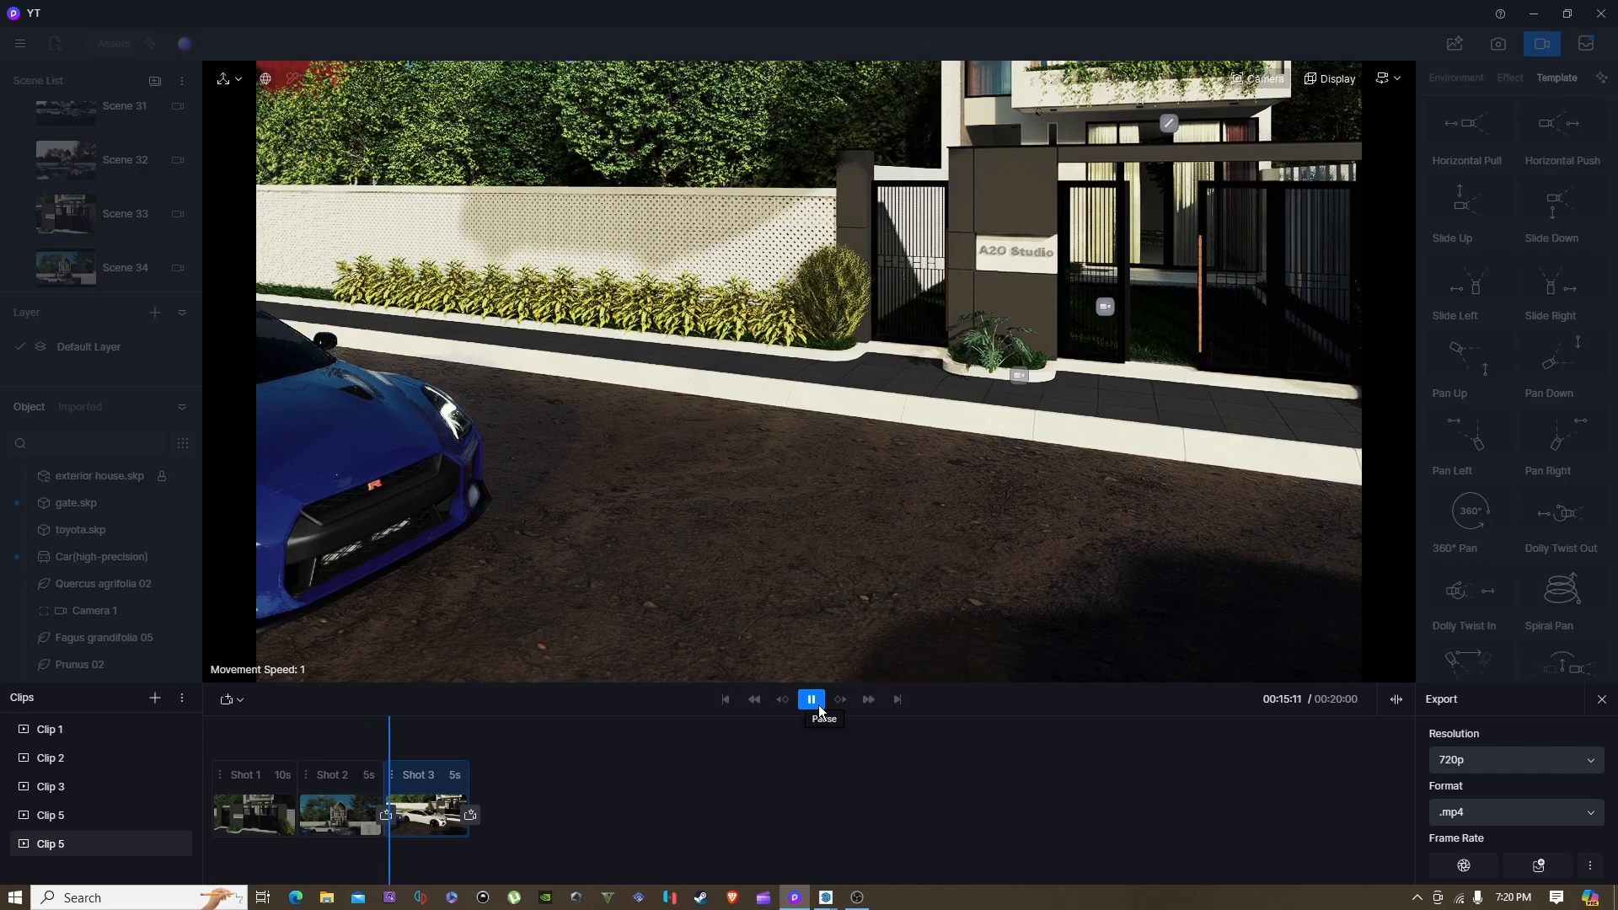
{"action": "right_click_drag", "start_coordinate": [888, 519], "coordinate": [886, 411]}
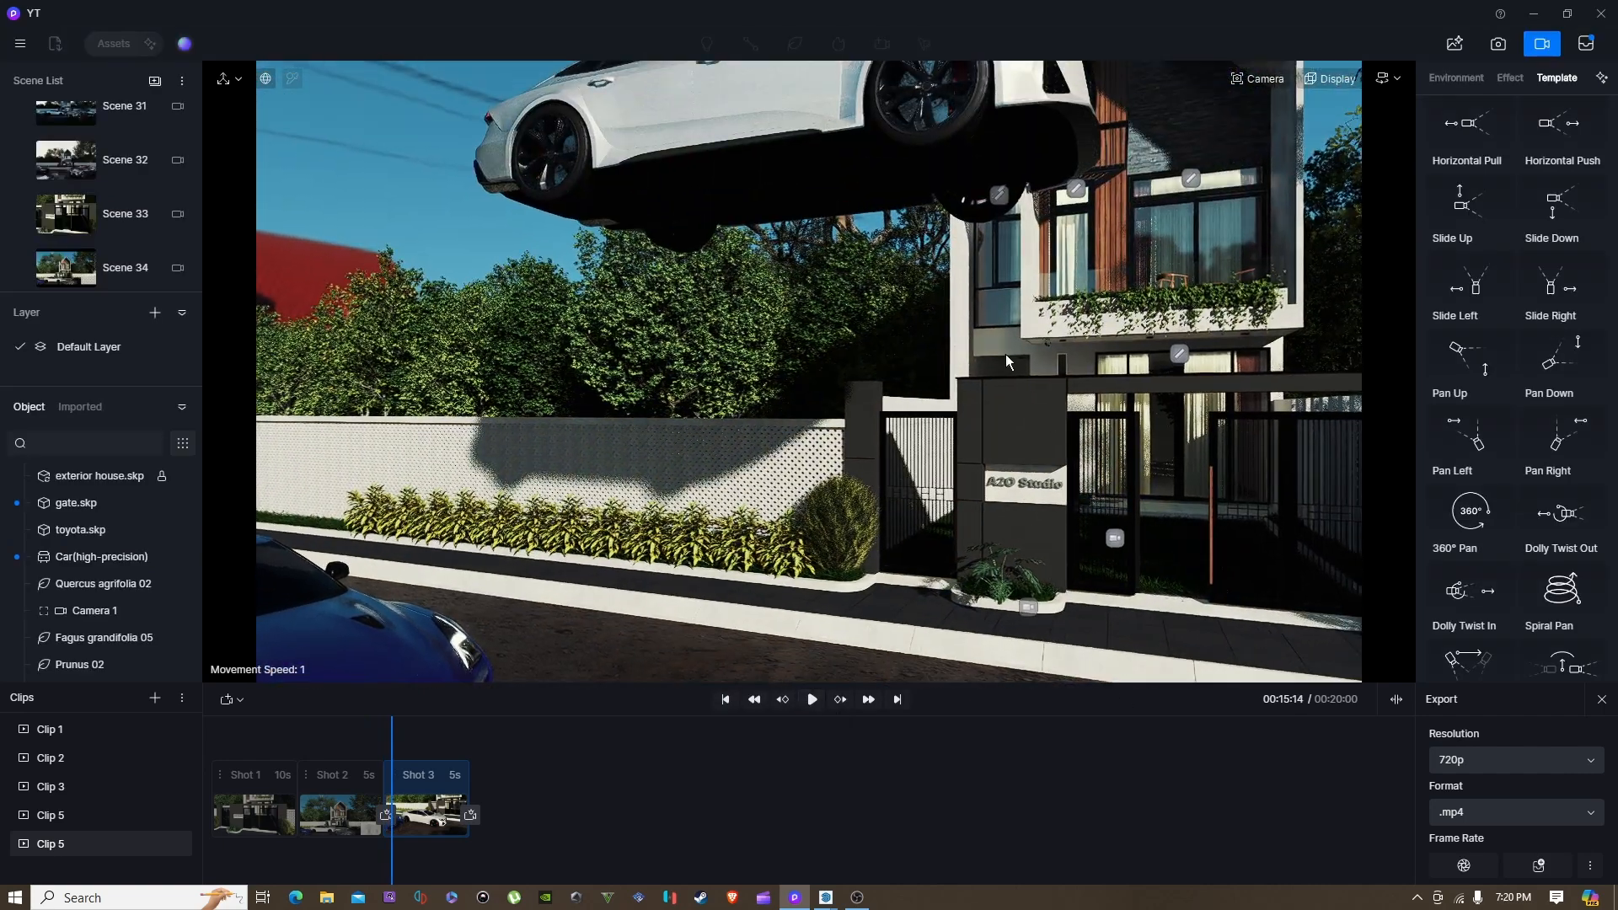
{"action": "left_click", "coordinate": [828, 145]}
{"action": "right_click_drag", "start_coordinate": [828, 145], "coordinate": [761, 185]}
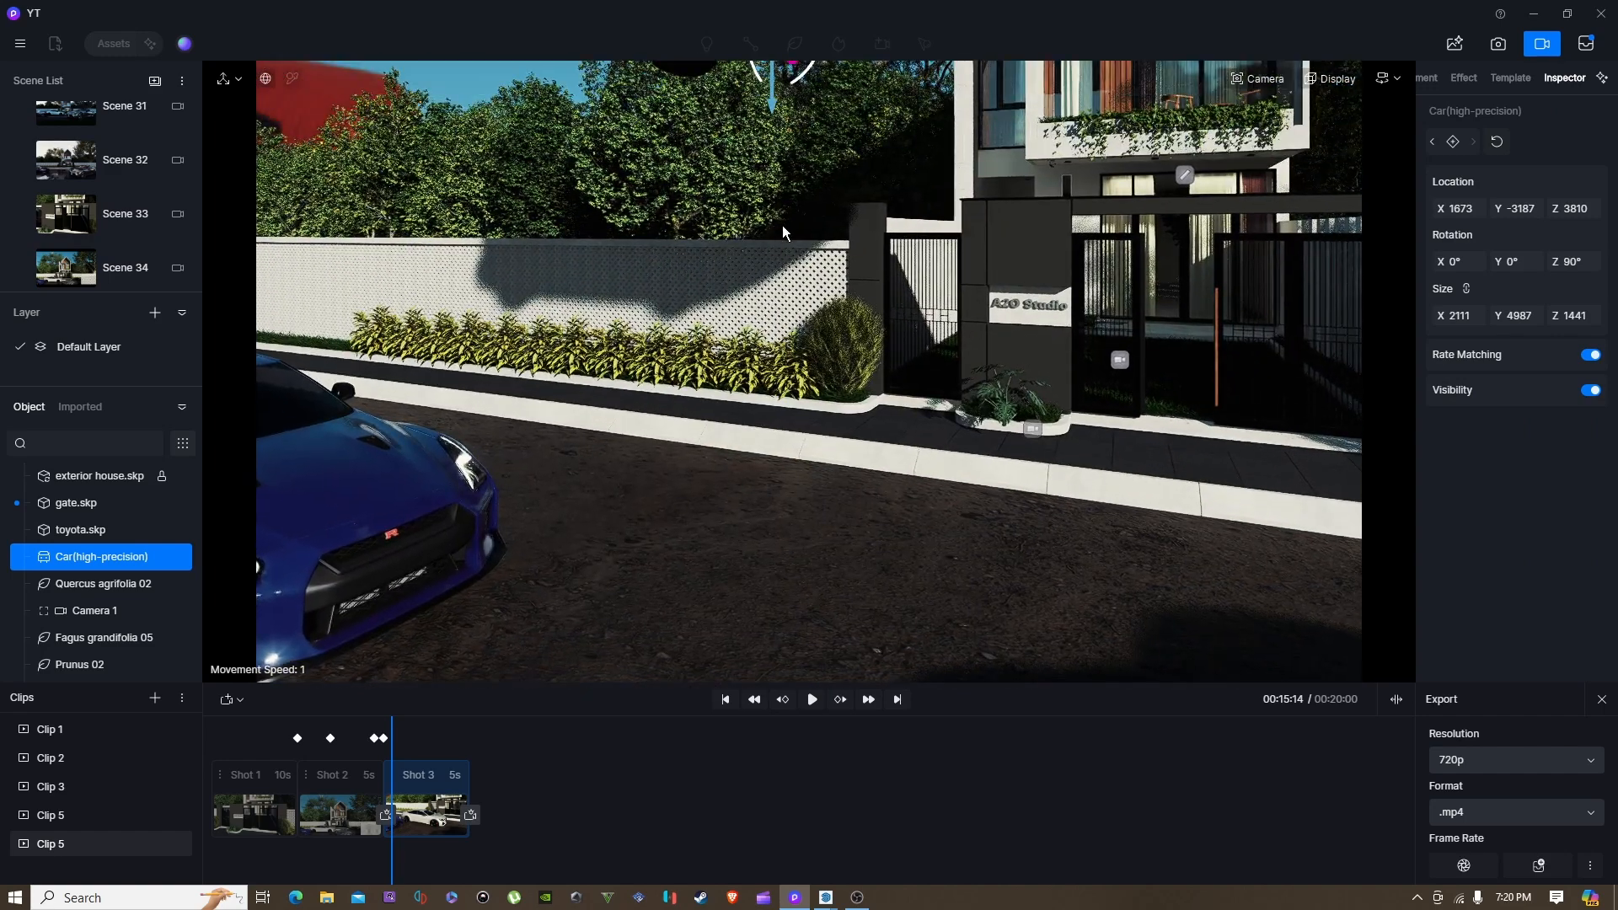
{"action": "left_click_drag", "start_coordinate": [772, 109], "coordinate": [1313, 286]}
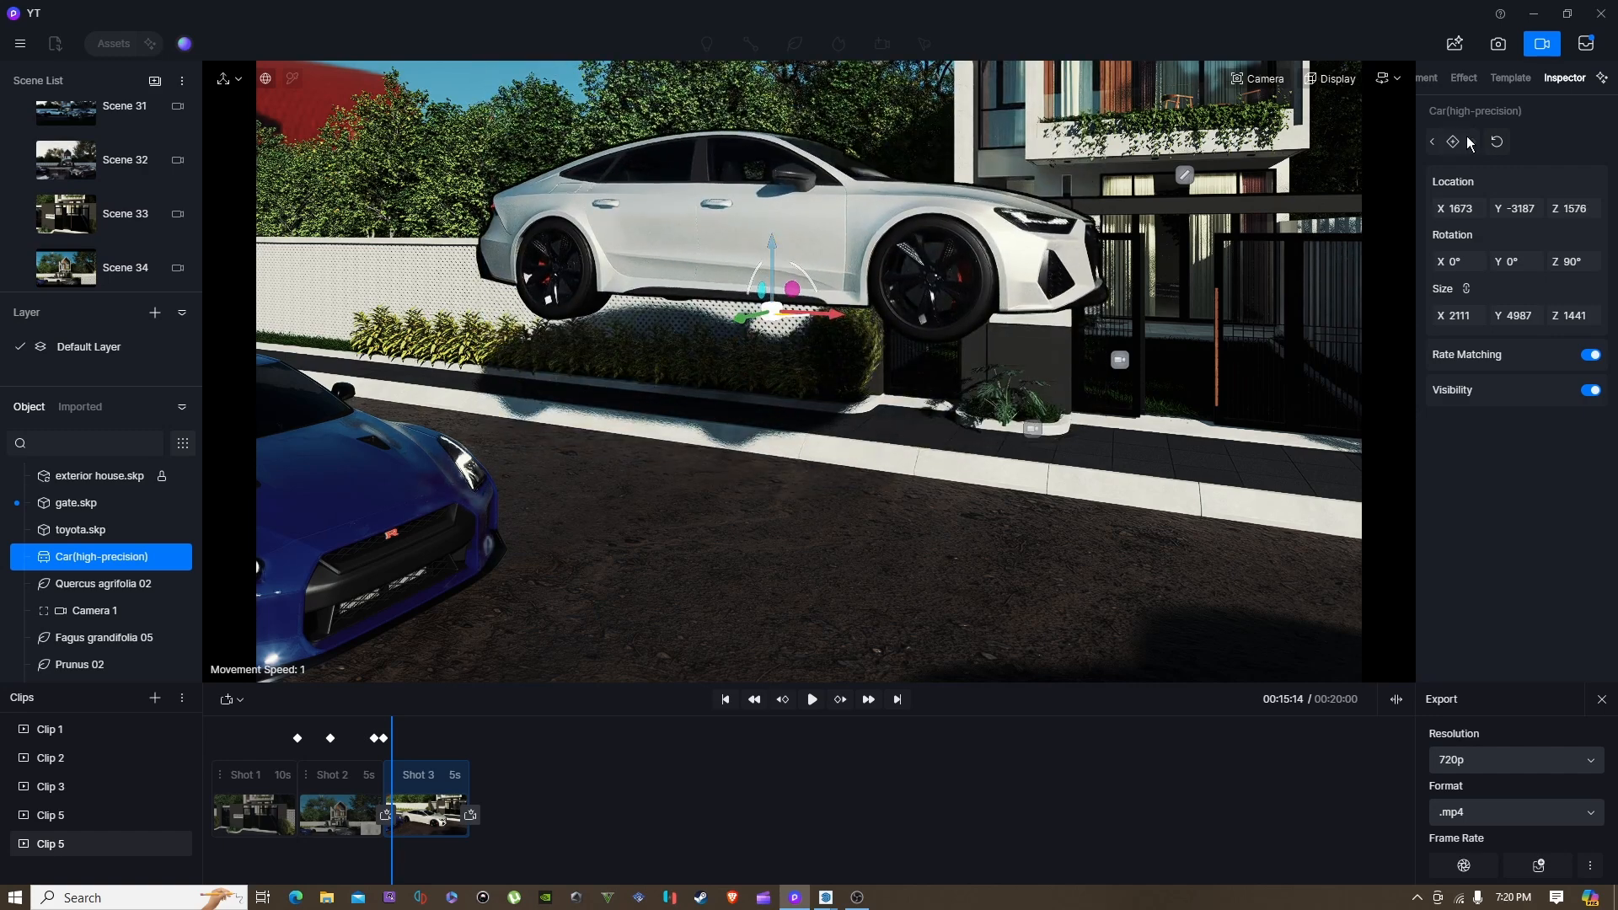
Step: Advance to 00:16:04, lower the white car onto the road at Z -115 and add a keyframe
{"action": "left_click", "coordinate": [810, 707]}
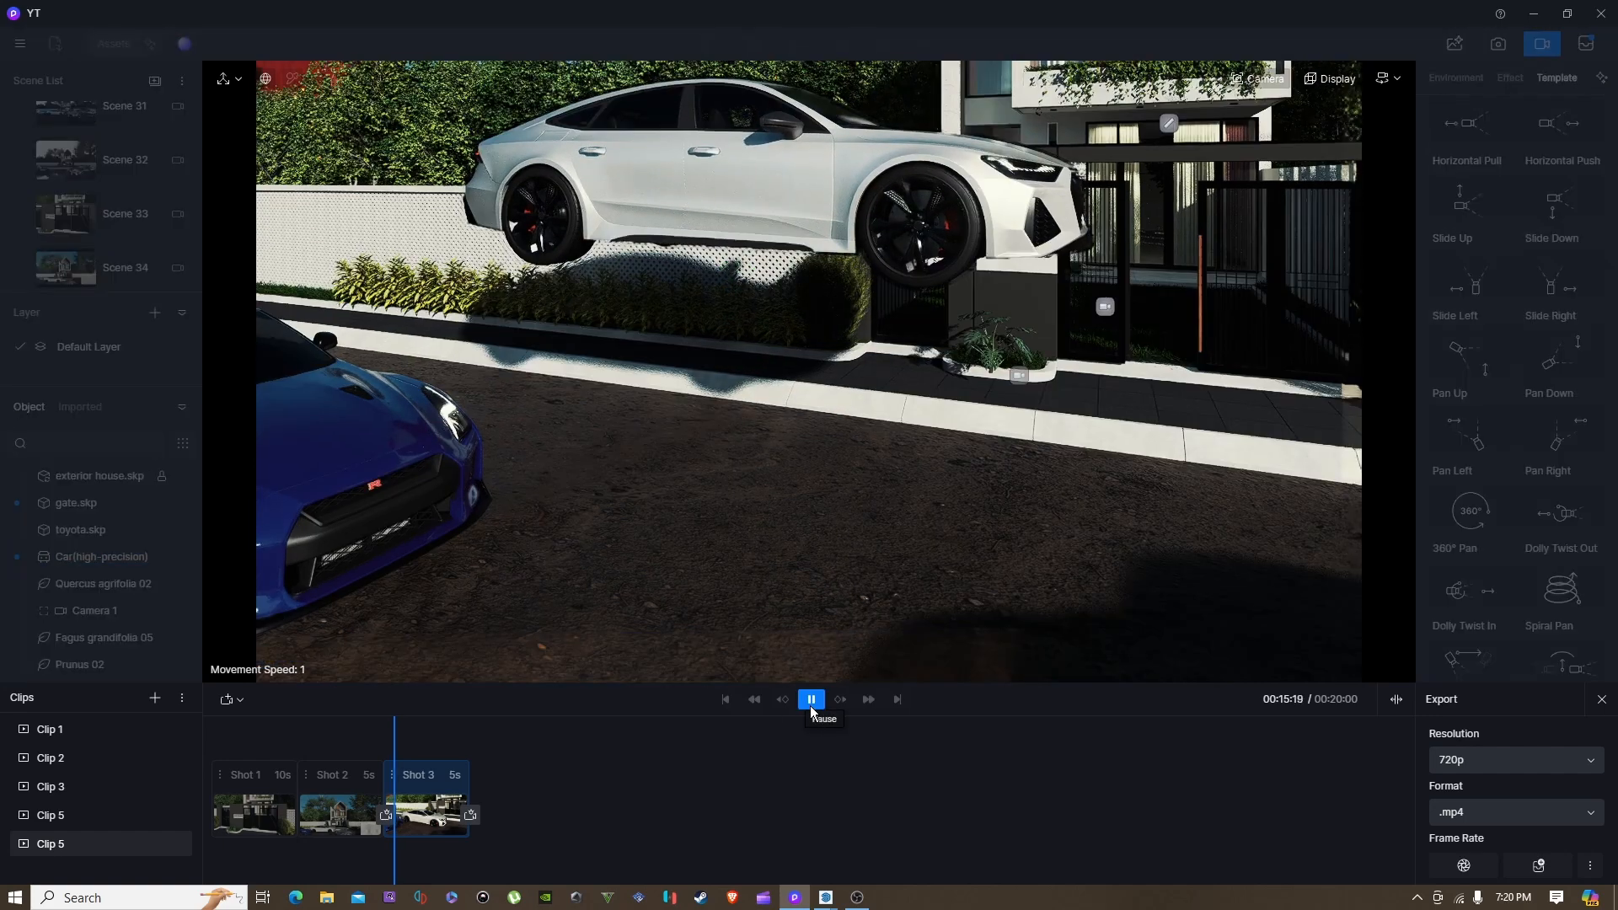
{"action": "left_click", "coordinate": [769, 244]}
{"action": "left_click_drag", "start_coordinate": [761, 204], "coordinate": [738, 404]}
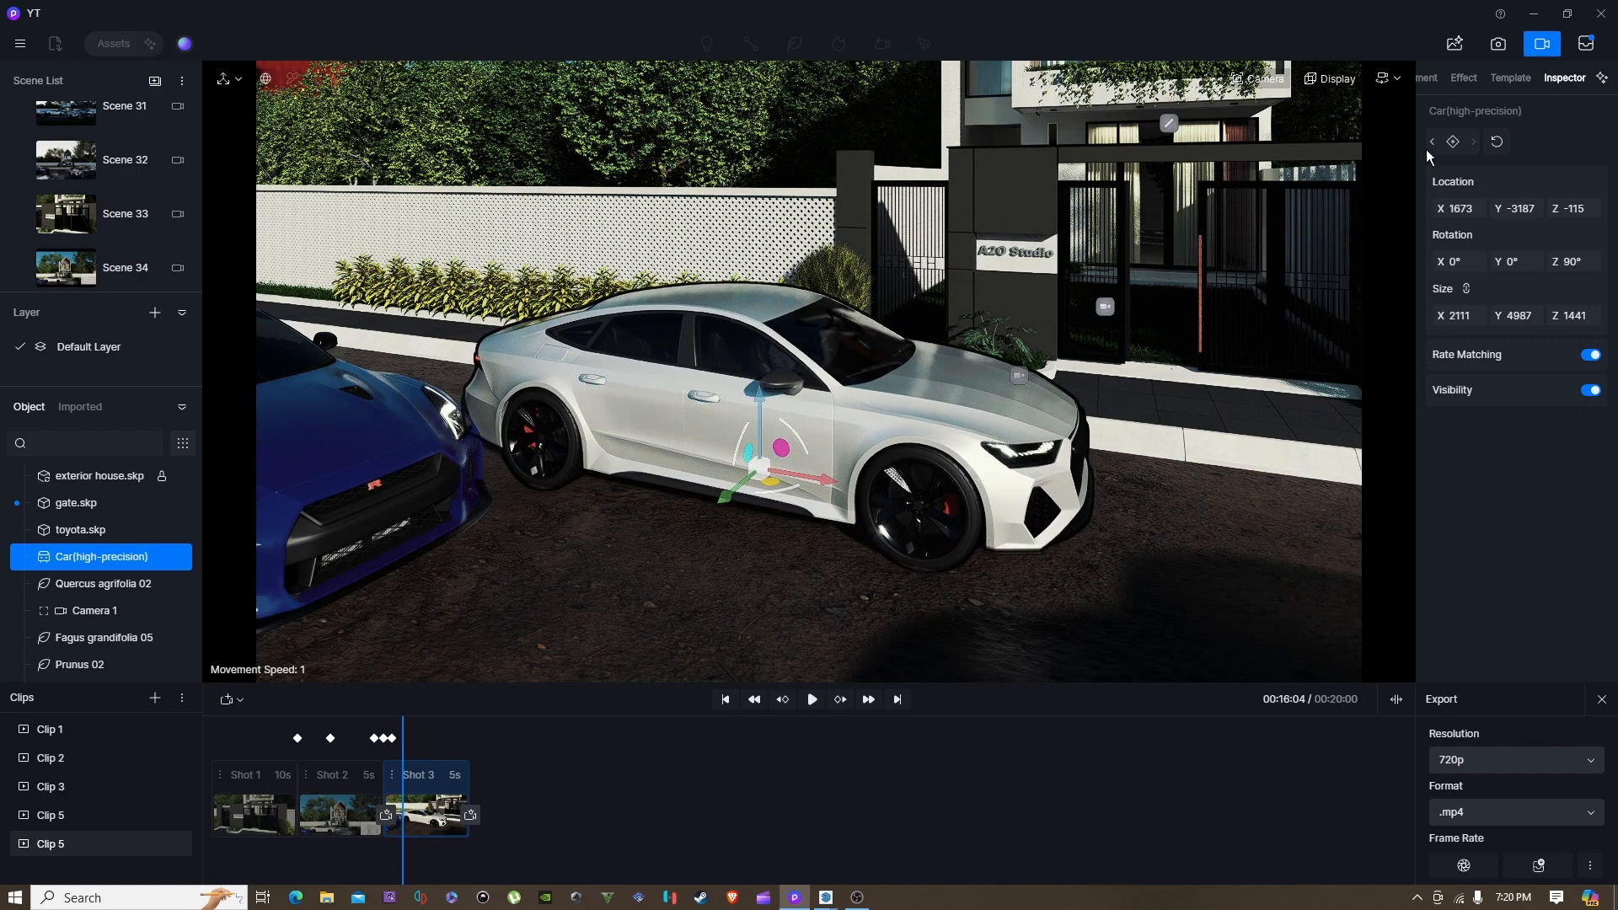
{"action": "left_click", "coordinate": [1453, 141]}
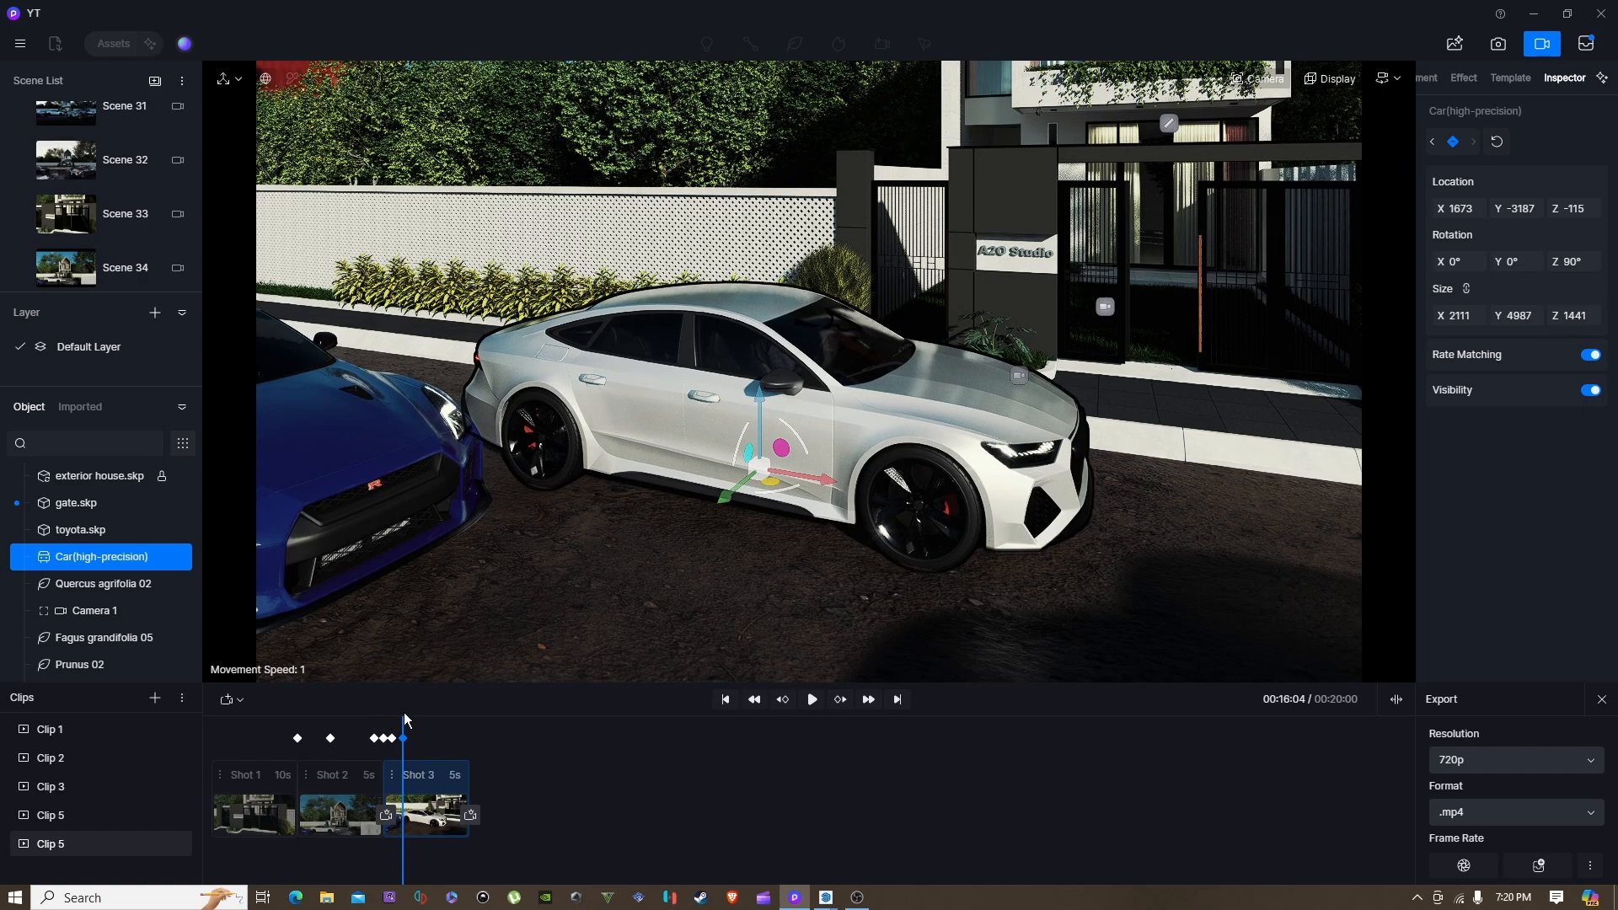
Step: Play the clip from just before Shot 3 to review the white car's drop onto the road
{"action": "left_click_drag", "start_coordinate": [403, 719], "coordinate": [385, 719]}
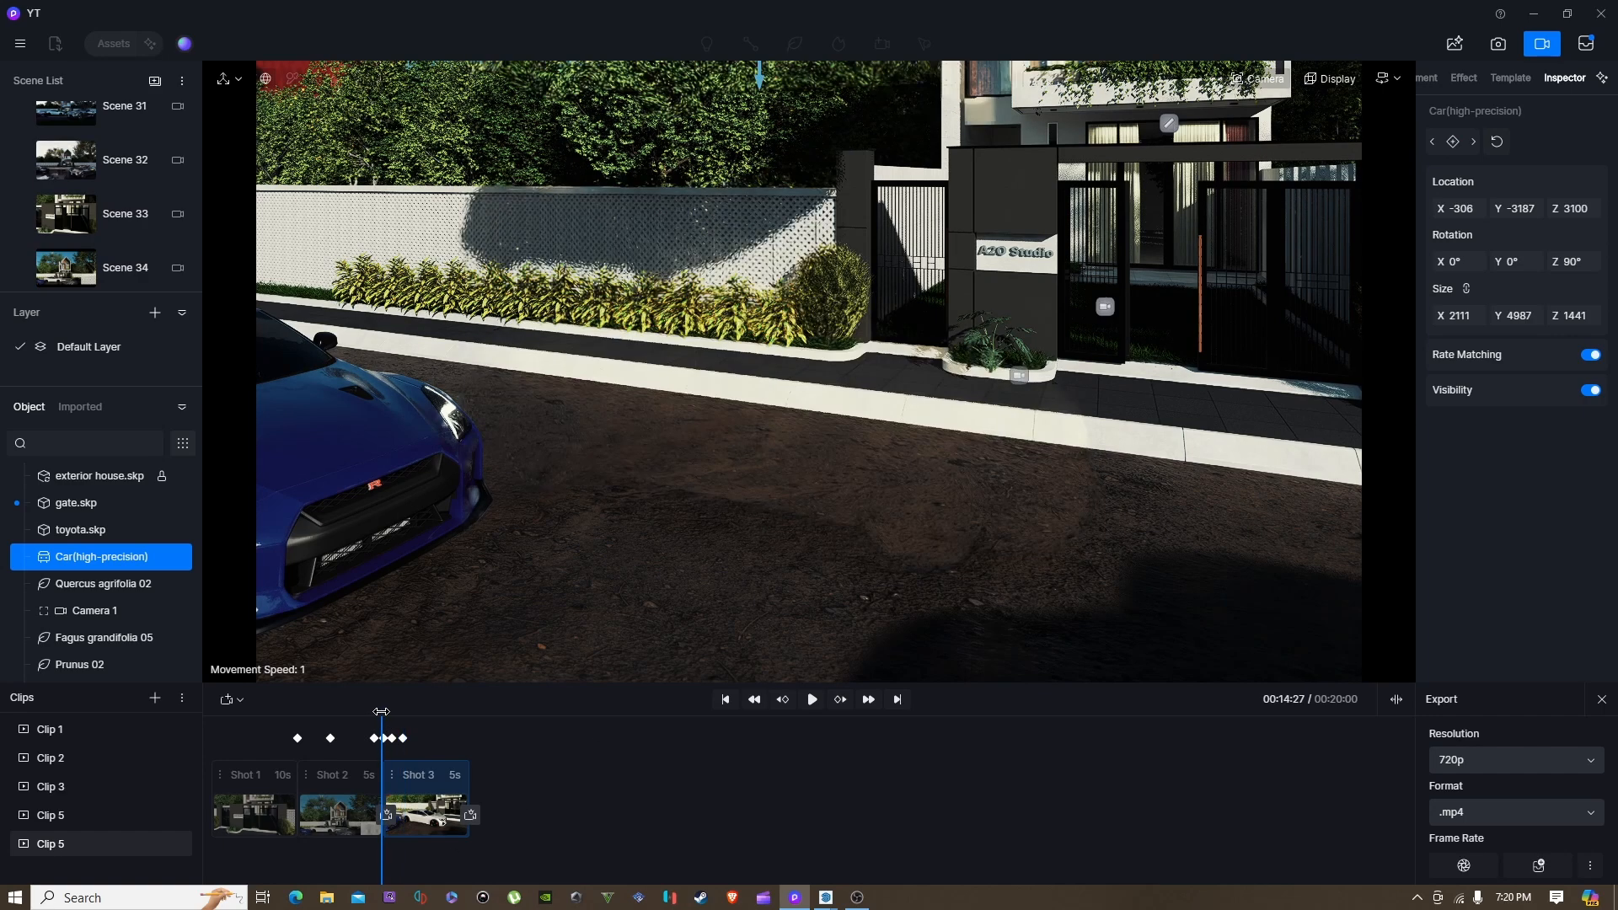
{"action": "left_click", "coordinate": [812, 701]}
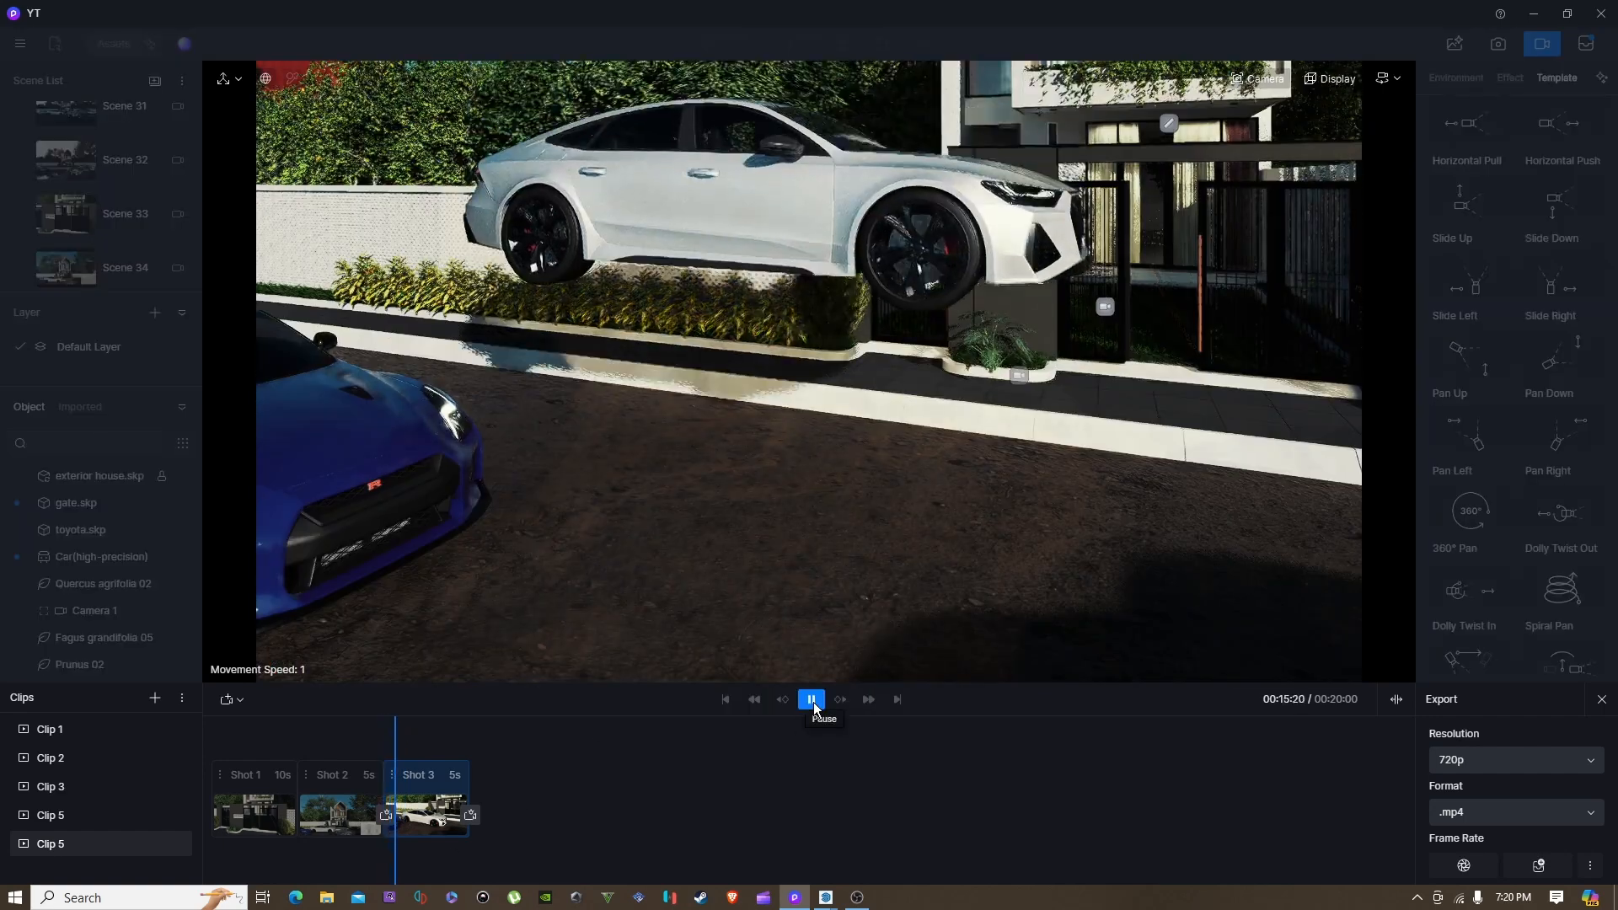
{"action": "left_click", "coordinate": [813, 701]}
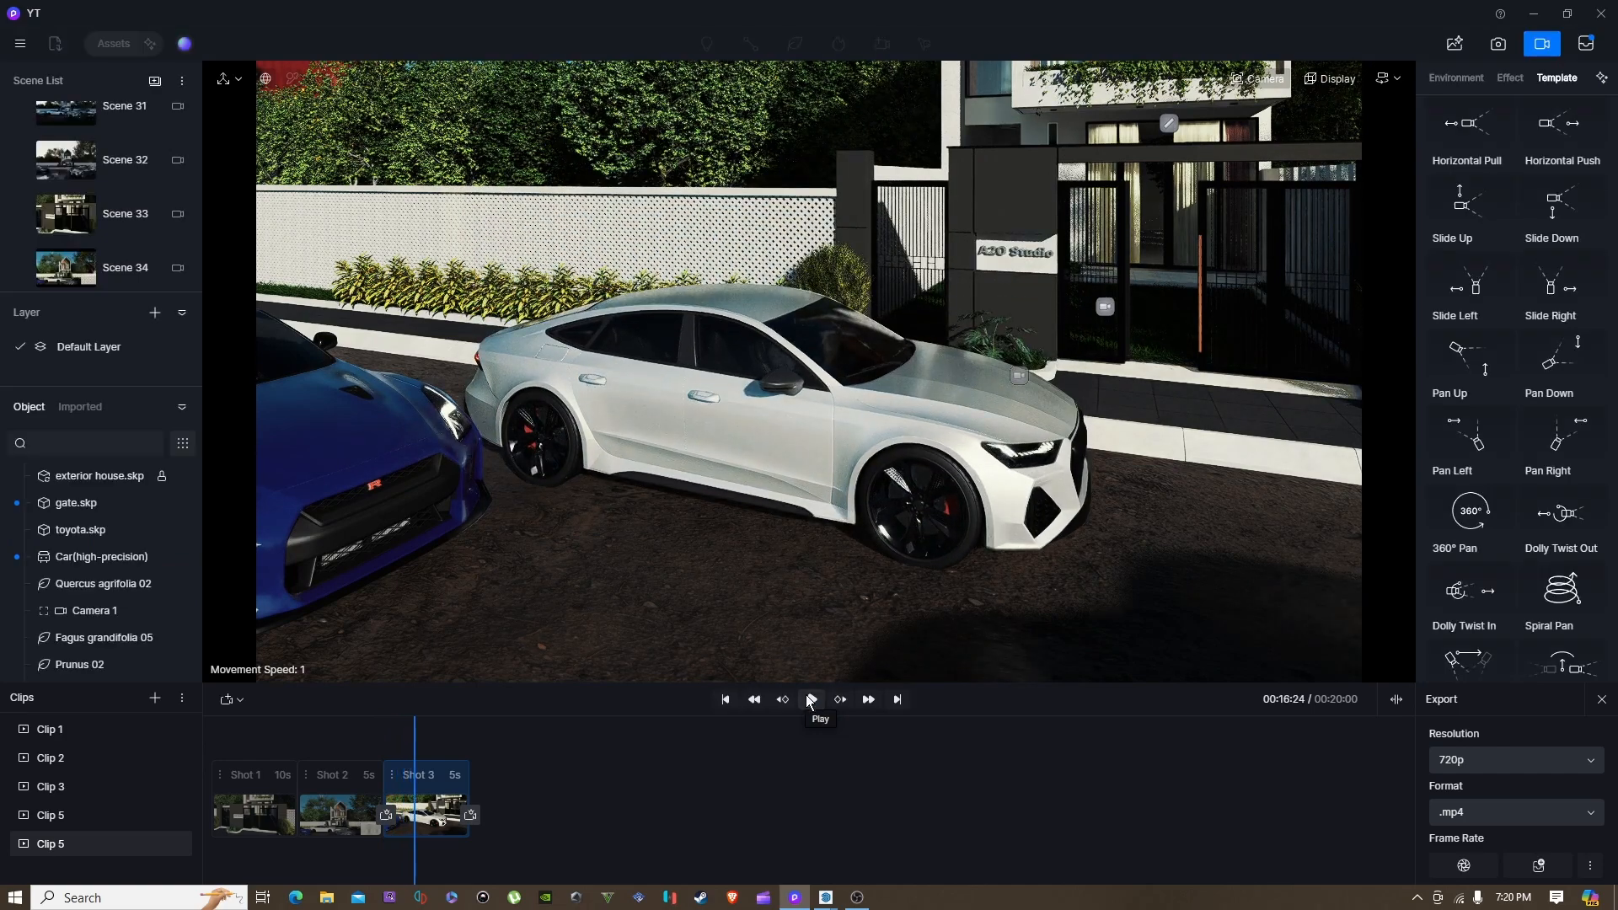
Step: Adjust the white car's height to Z -100 at its 00:16:04 keyframe
{"action": "left_click_drag", "start_coordinate": [412, 730], "coordinate": [402, 730]}
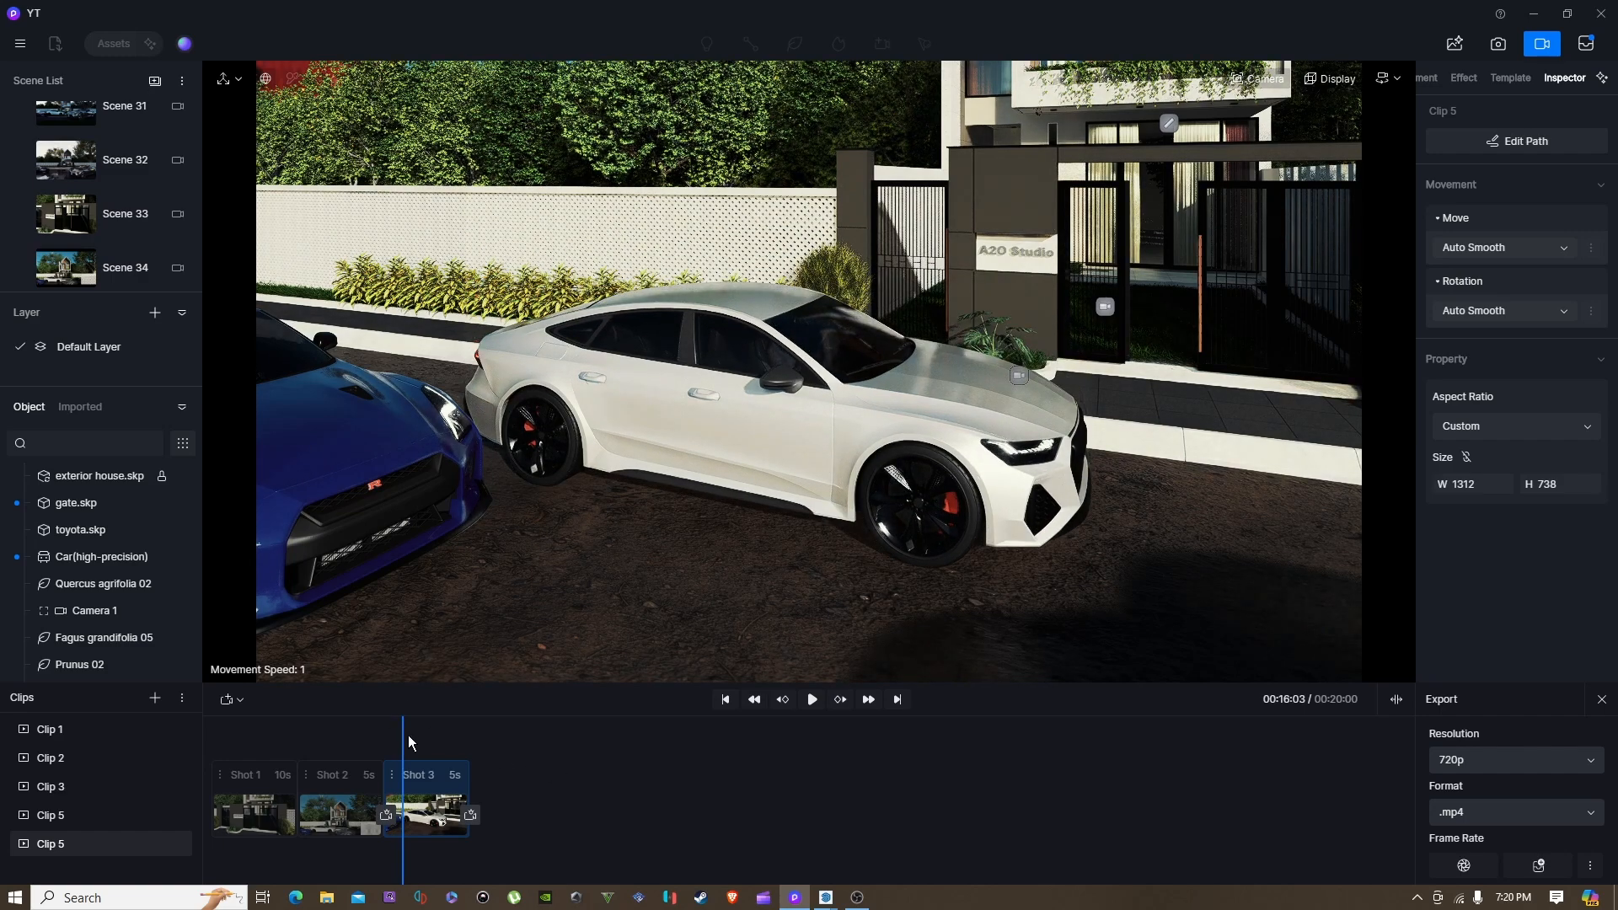
{"action": "left_click", "coordinate": [1002, 433]}
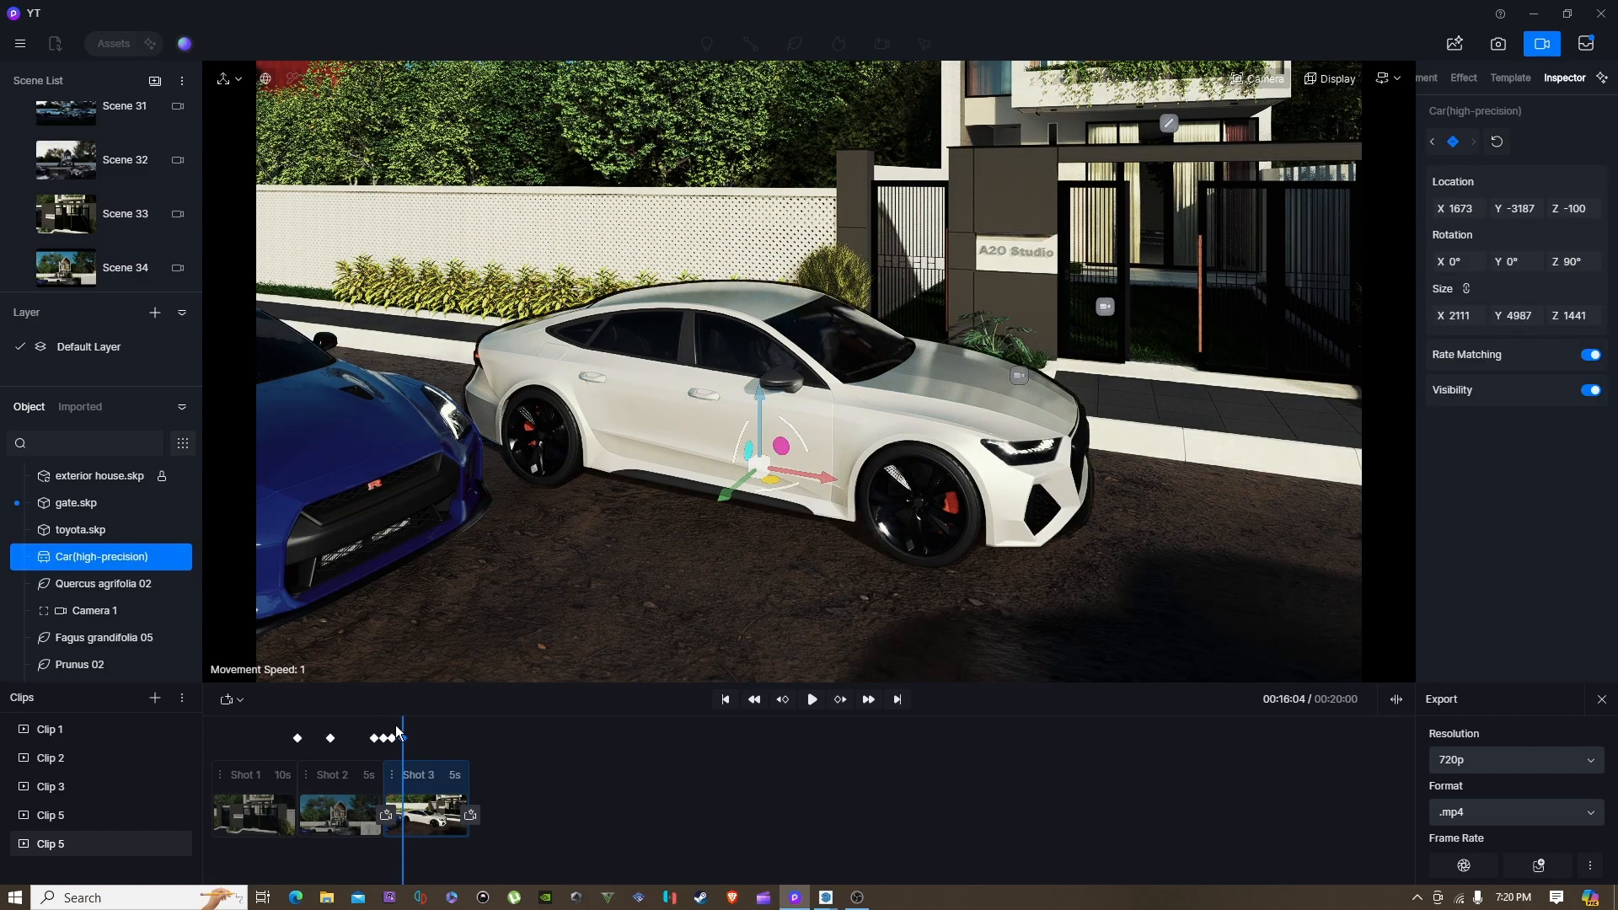
Step: Advance Shot 3 to 00:16:15, shrink the white car proportionally to 1296 × 3062 × 885 and add a keyframe
{"action": "left_click_drag", "start_coordinate": [405, 727], "coordinate": [410, 727]}
{"action": "left_click", "coordinate": [790, 469]}
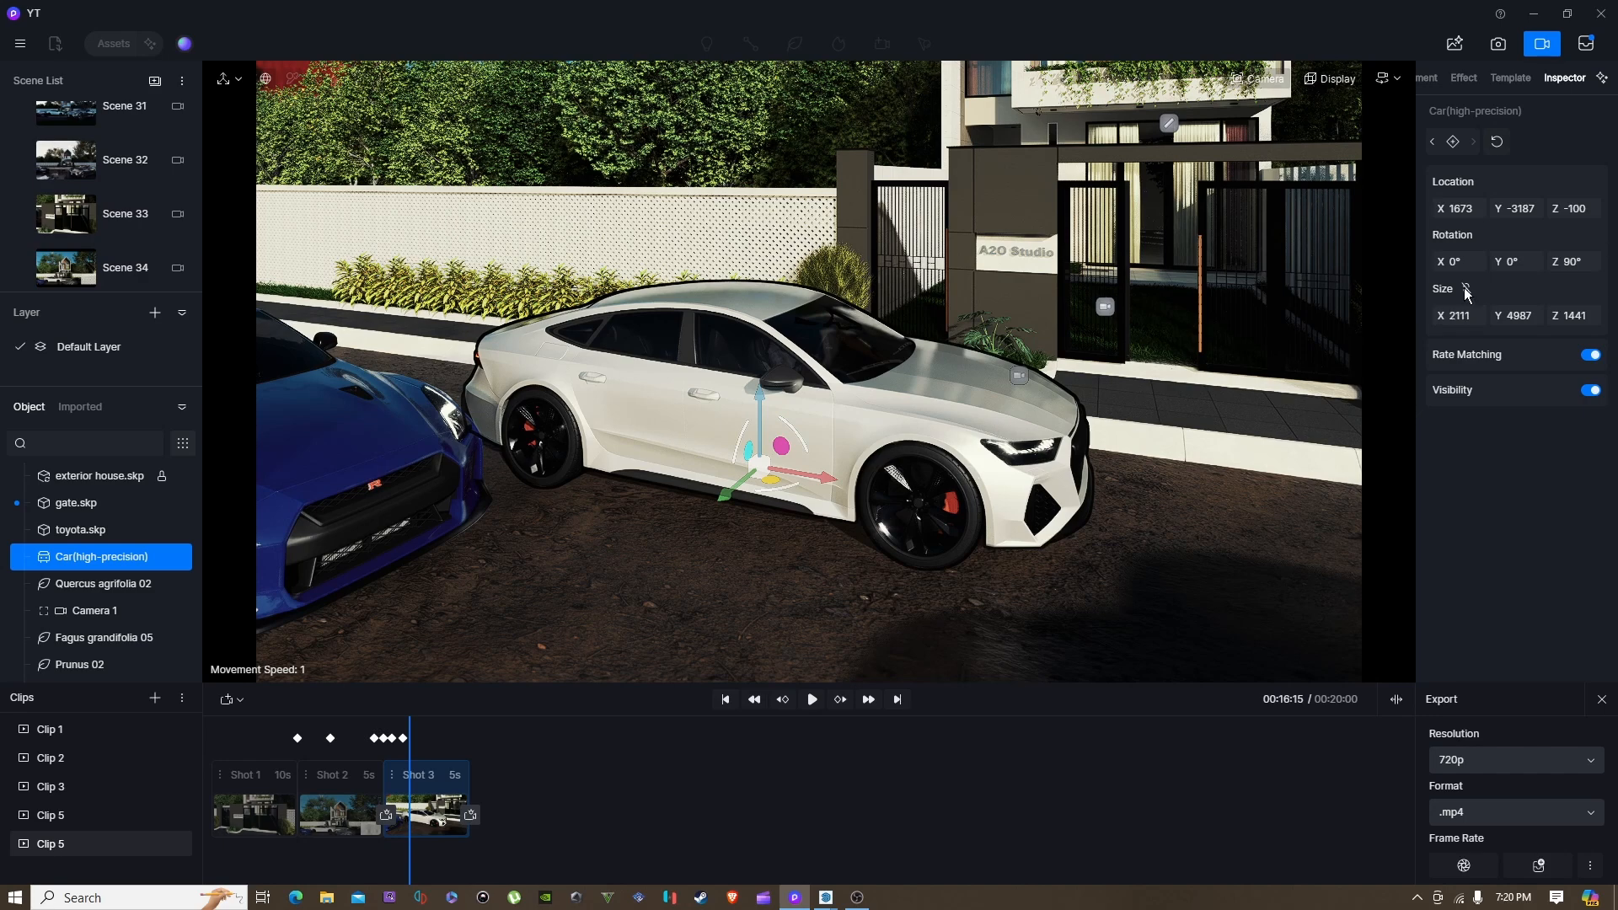
{"action": "left_click_drag", "start_coordinate": [1455, 321], "coordinate": [812, 317]}
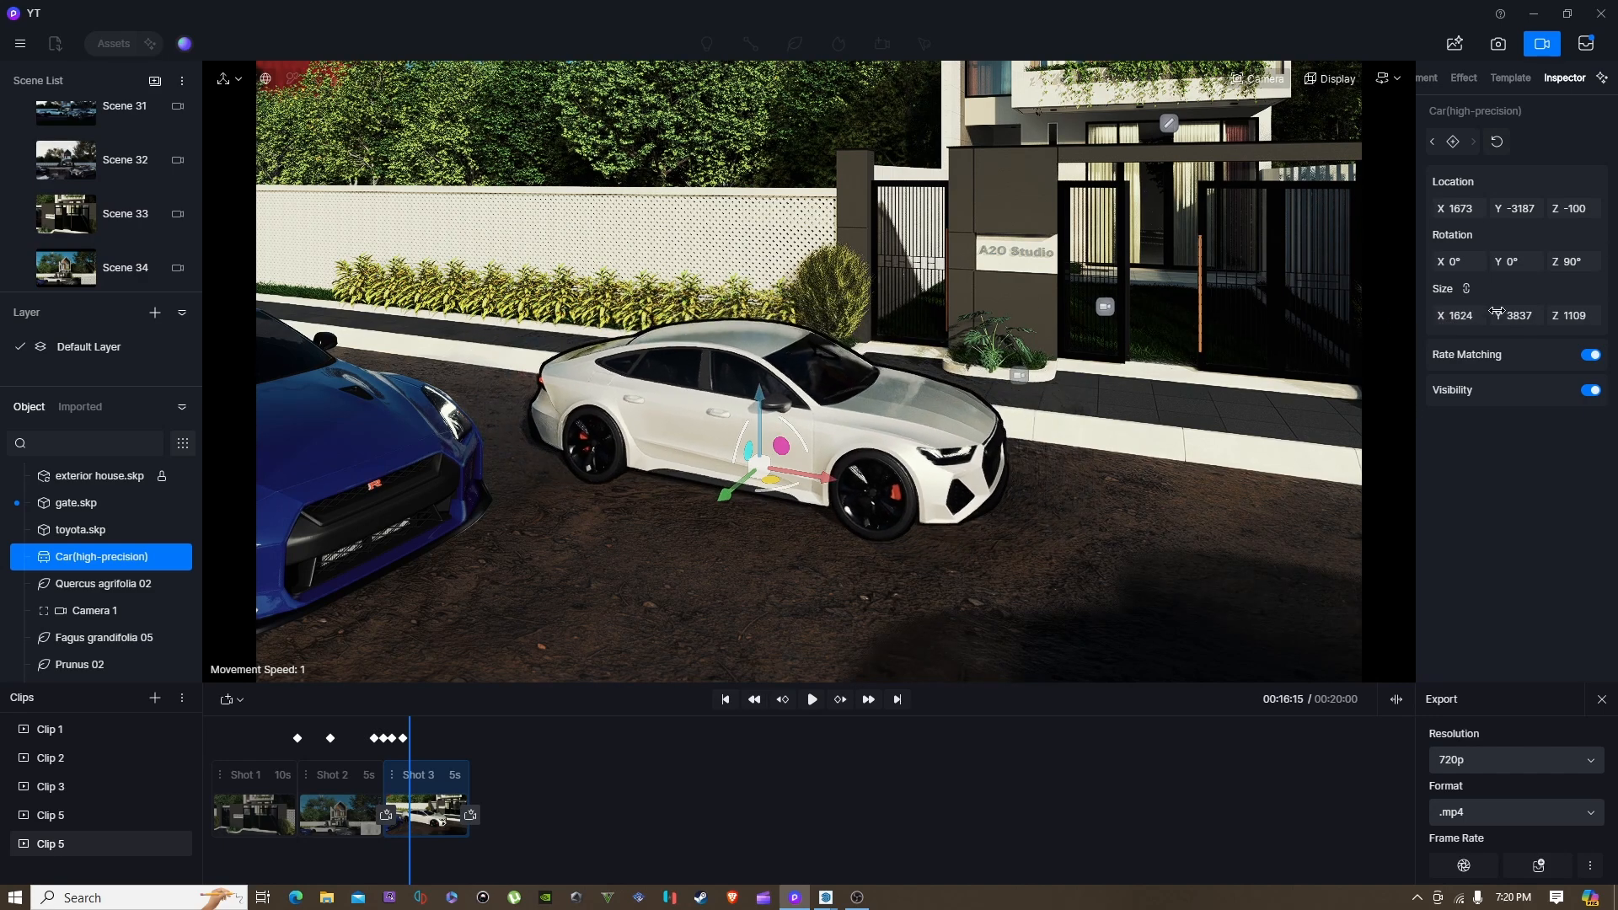
{"action": "left_click_drag", "start_coordinate": [1467, 316], "coordinate": [1084, 323]}
{"action": "left_click", "coordinate": [1453, 141]}
Step: Advance to 00:17:00, enlarge the white car proportionally to about 1535 × 3626 × 1048 and add a keyframe
{"action": "left_click_drag", "start_coordinate": [410, 724], "coordinate": [418, 725]}
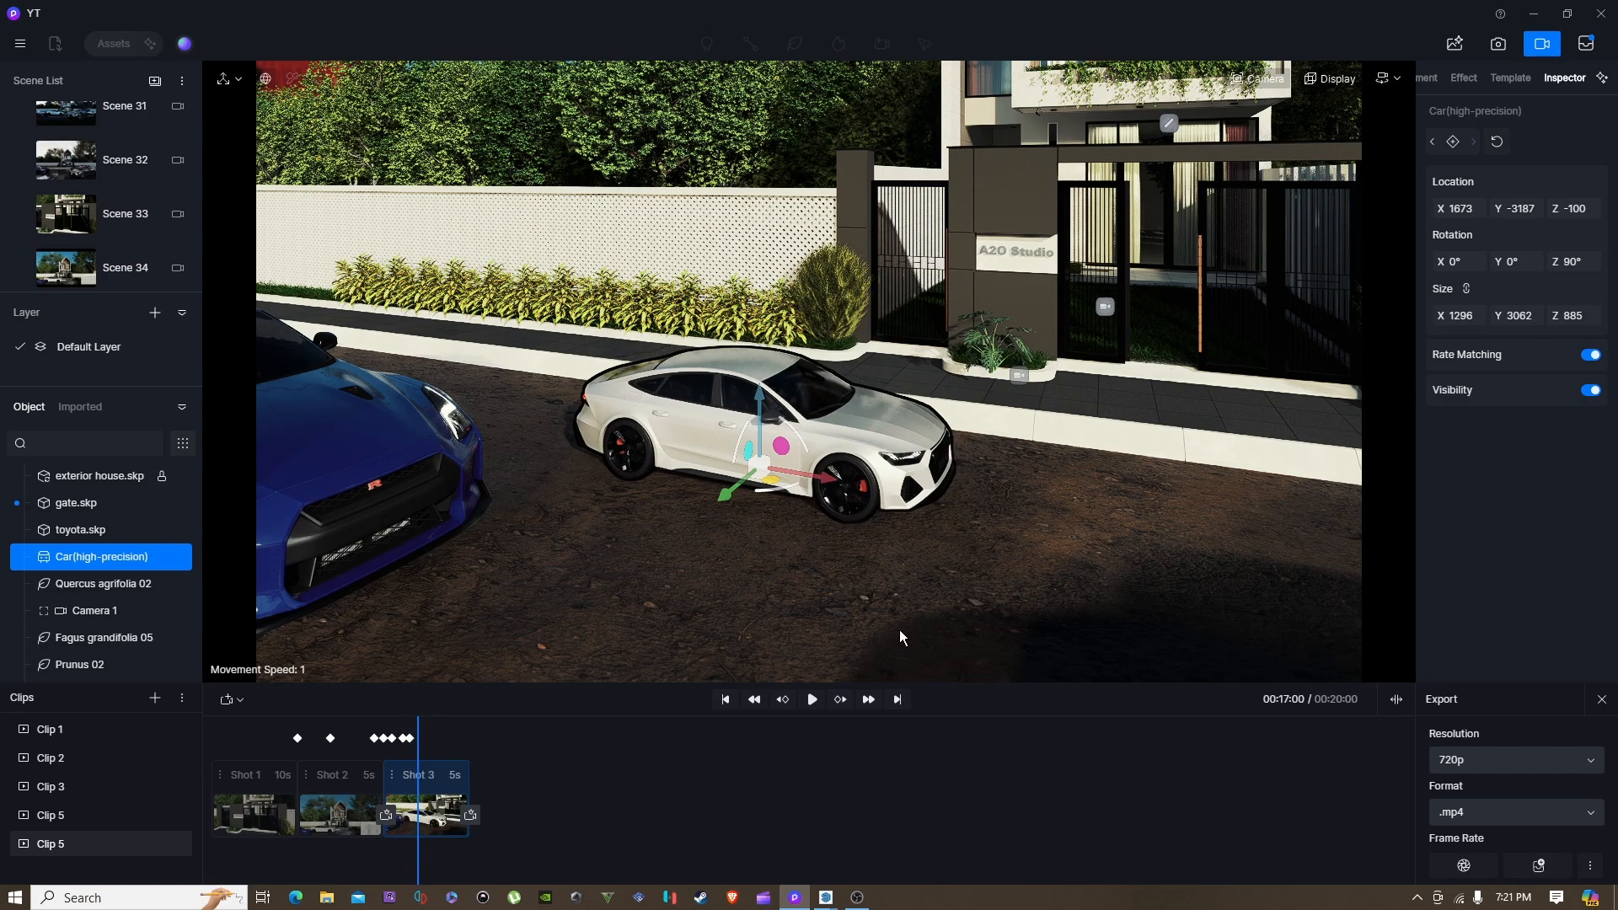
{"action": "left_click_drag", "start_coordinate": [1439, 317], "coordinate": [910, 264]}
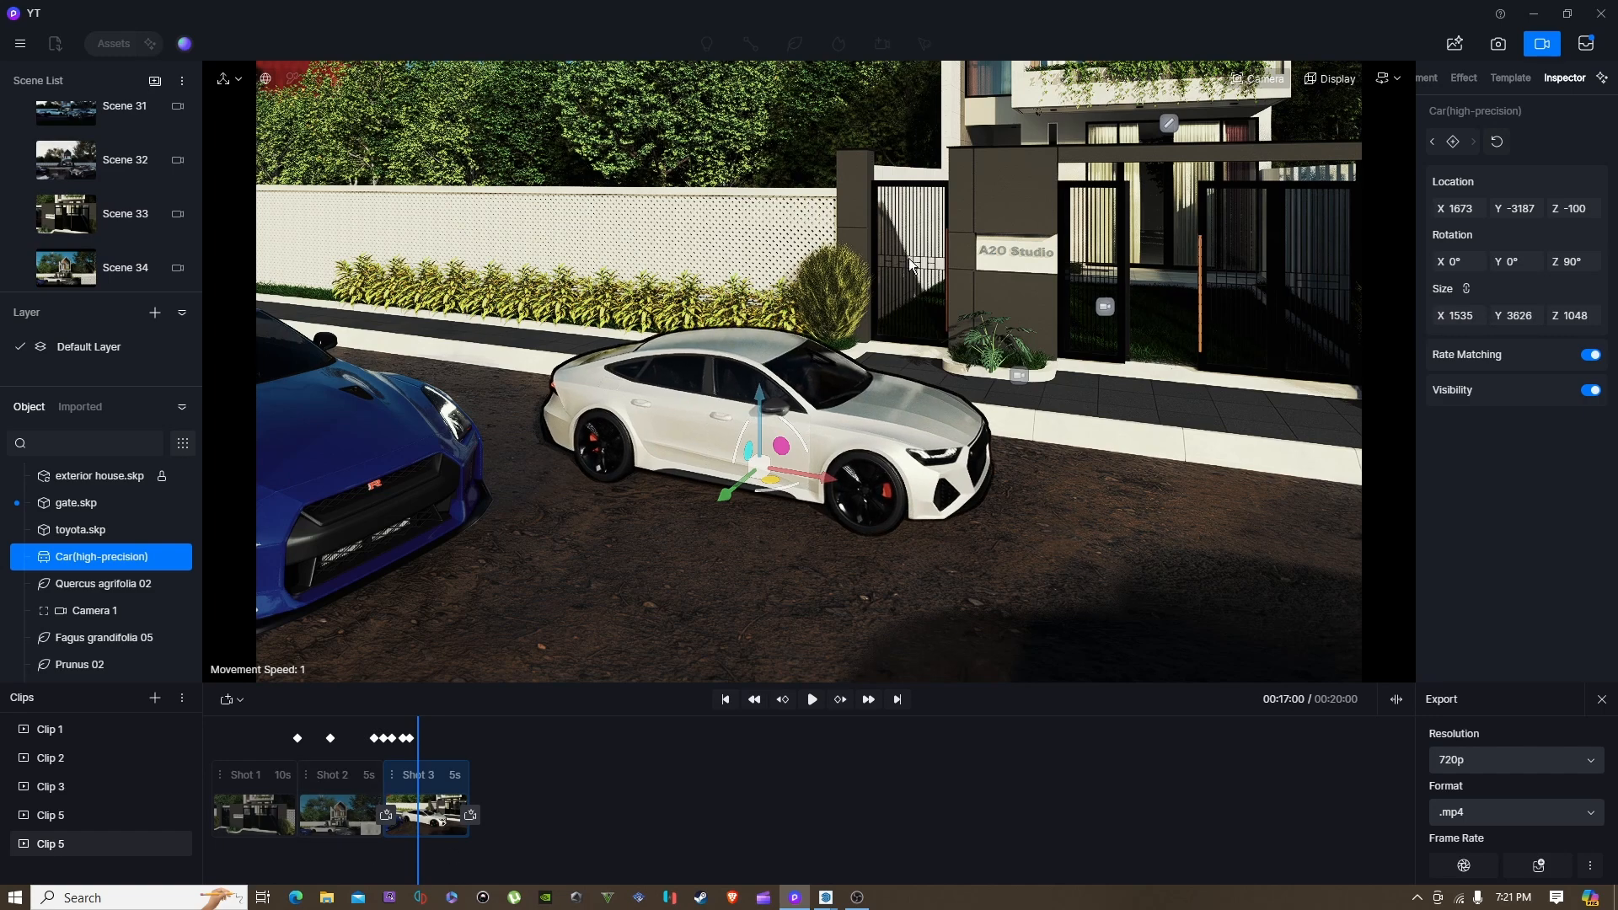
{"action": "left_click", "coordinate": [1453, 143]}
Step: Advance slightly past 00:17:16, enlarge the white car proportionally to 1845 × 4359 × 1259 and add a keyframe
{"action": "left_click_drag", "start_coordinate": [418, 725], "coordinate": [429, 725]}
{"action": "left_click_drag", "start_coordinate": [1462, 318], "coordinate": [1430, 150]}
{"action": "left_click", "coordinate": [1454, 141]}
Step: Play the clip from 00:15:04 to review the white car's drop and its size changes
{"action": "left_click_drag", "start_coordinate": [430, 719], "coordinate": [387, 719]}
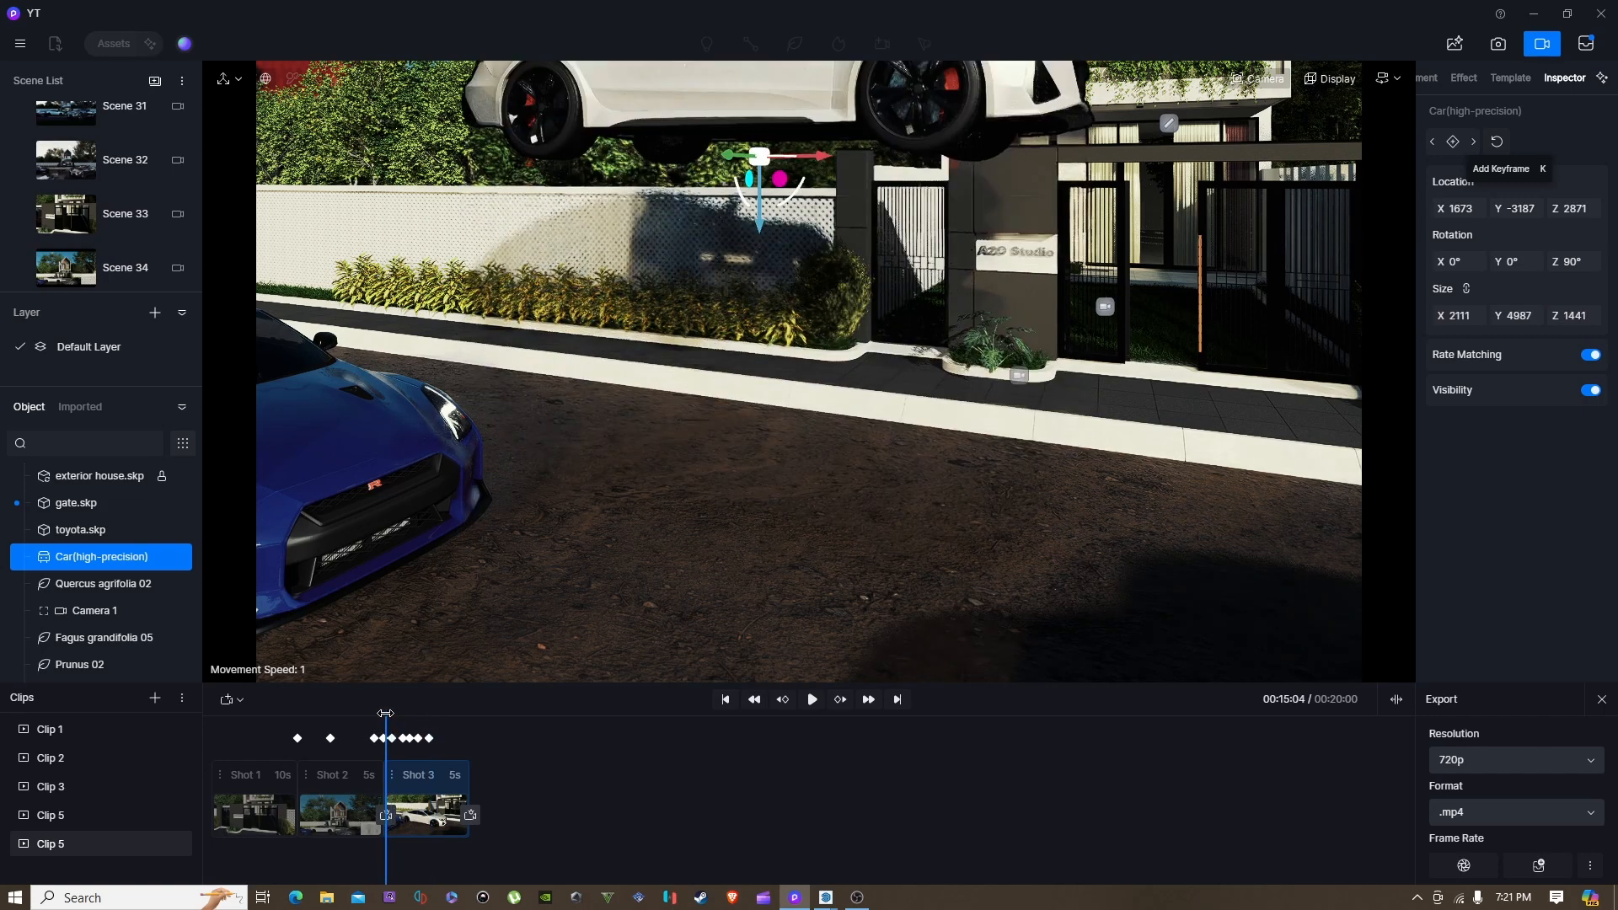
{"action": "left_click", "coordinate": [814, 699]}
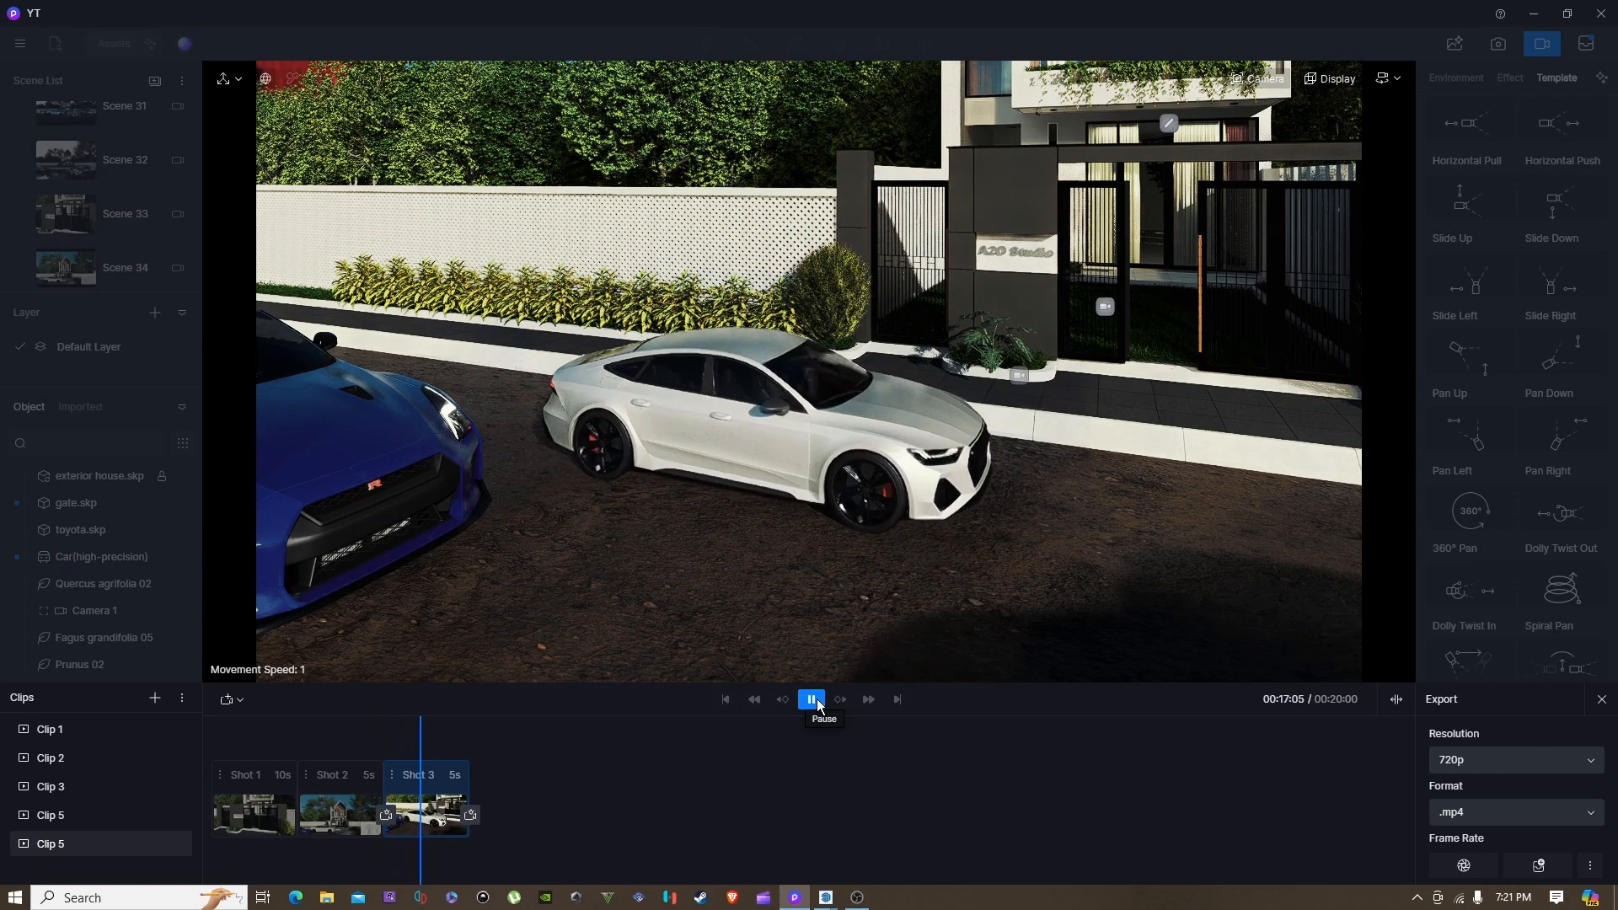
{"action": "left_click", "coordinate": [814, 699]}
Step: Try stretching only the white car's X size to 2121 at 00:16:06 with proportional scaling turned off
{"action": "left_click_drag", "start_coordinate": [438, 727], "coordinate": [392, 749]}
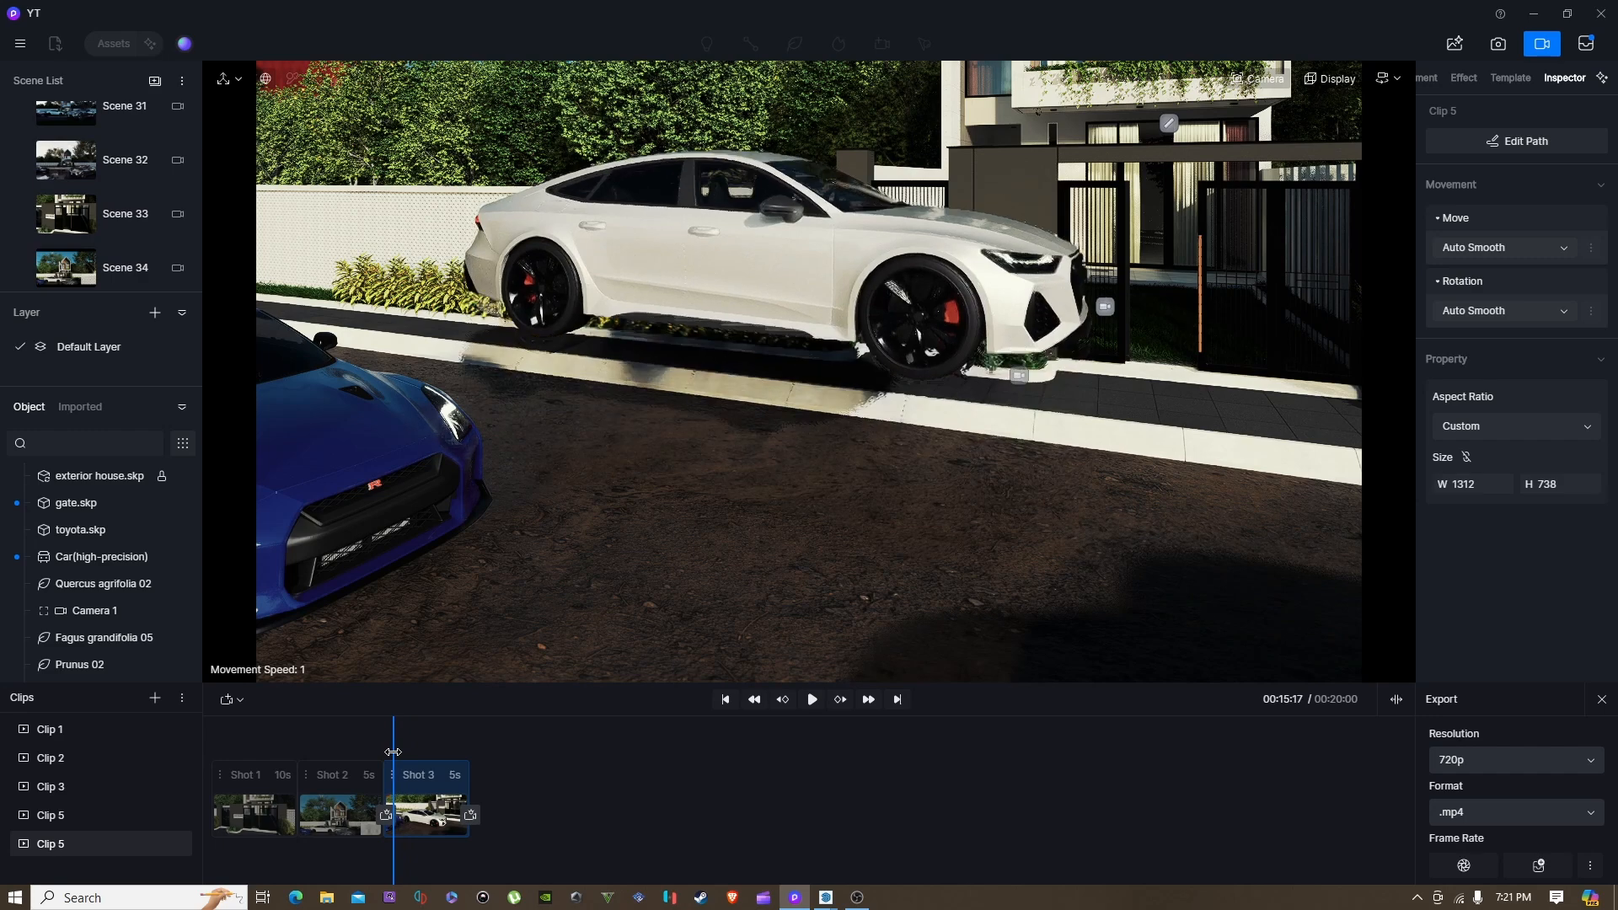
{"action": "left_click", "coordinate": [749, 227]}
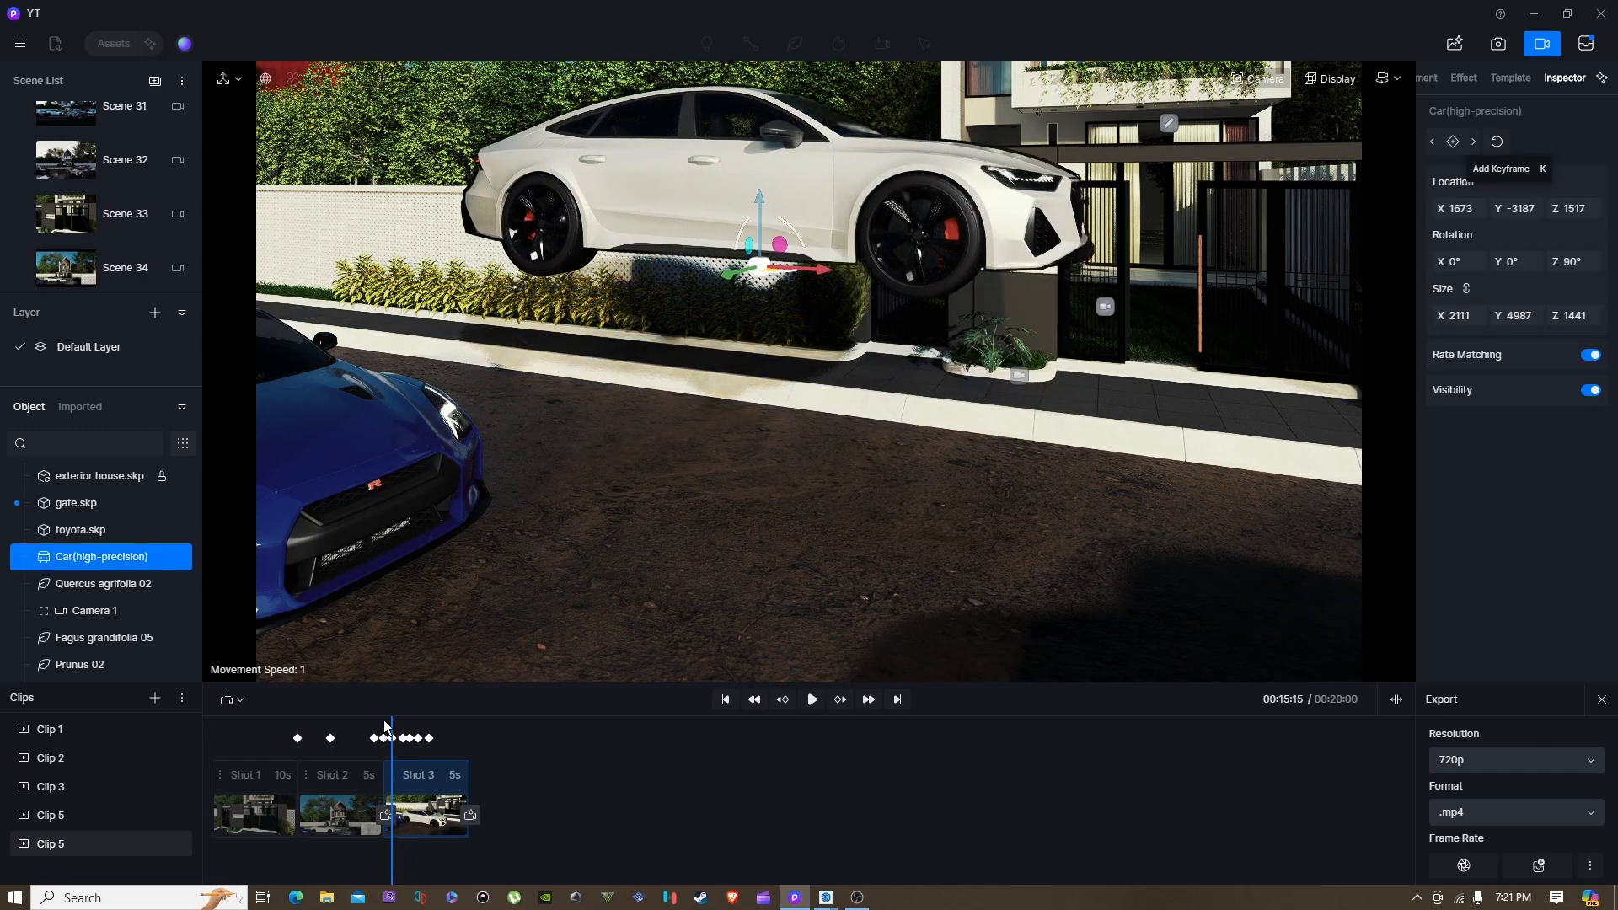
{"action": "left_click_drag", "start_coordinate": [390, 725], "coordinate": [405, 722]}
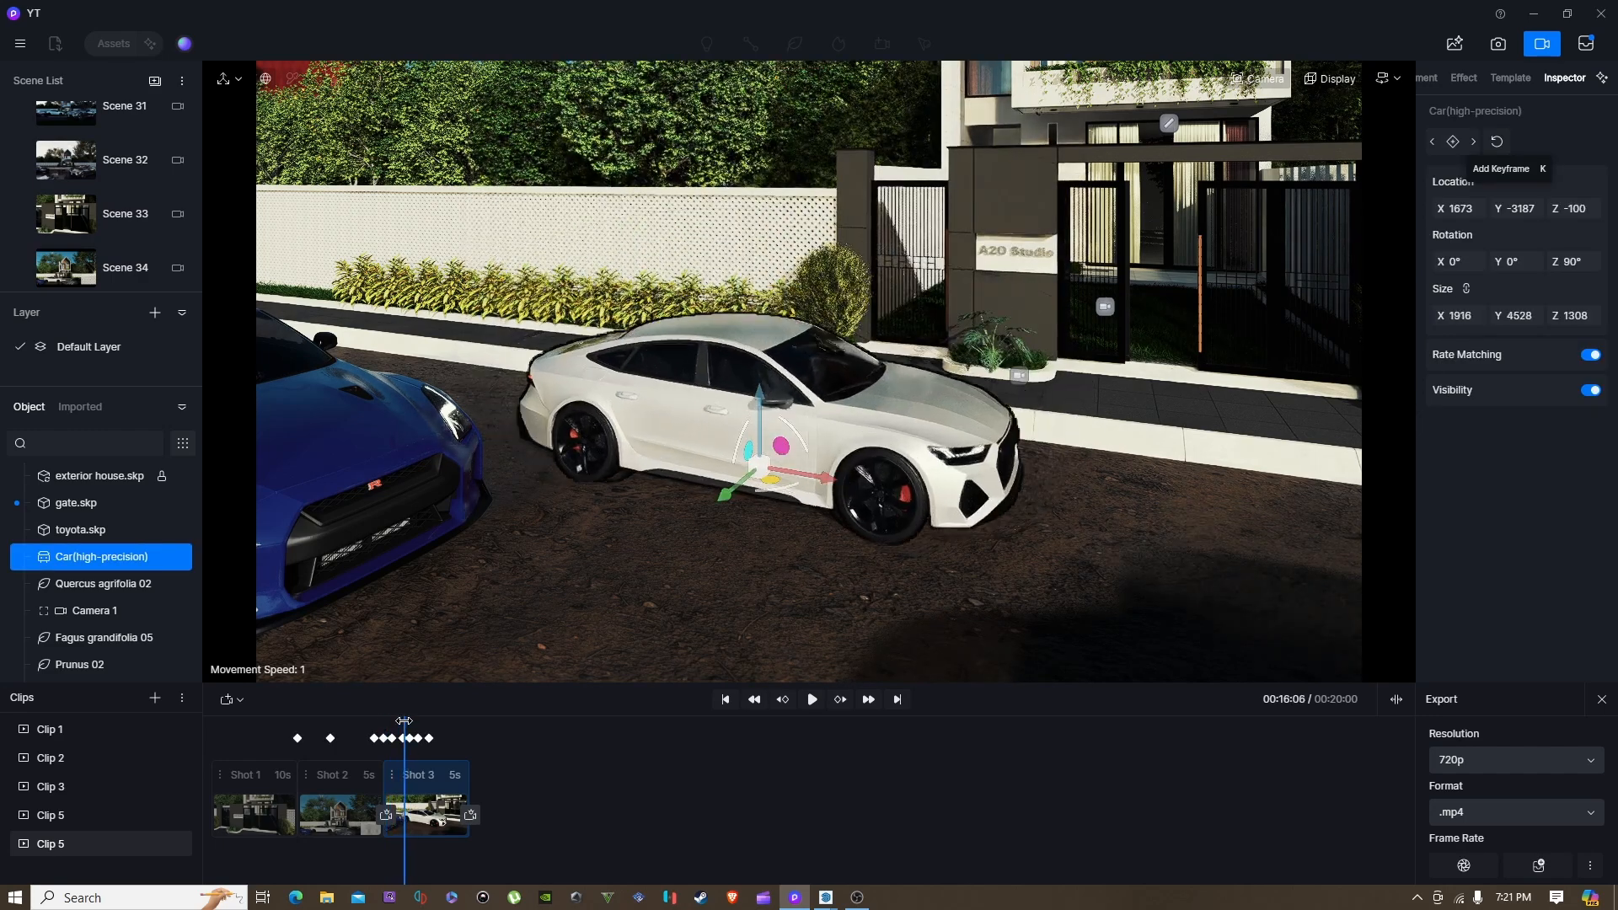
{"action": "left_click", "coordinate": [1466, 290]}
{"action": "left_click_drag", "start_coordinate": [1452, 319], "coordinate": [1617, 308]}
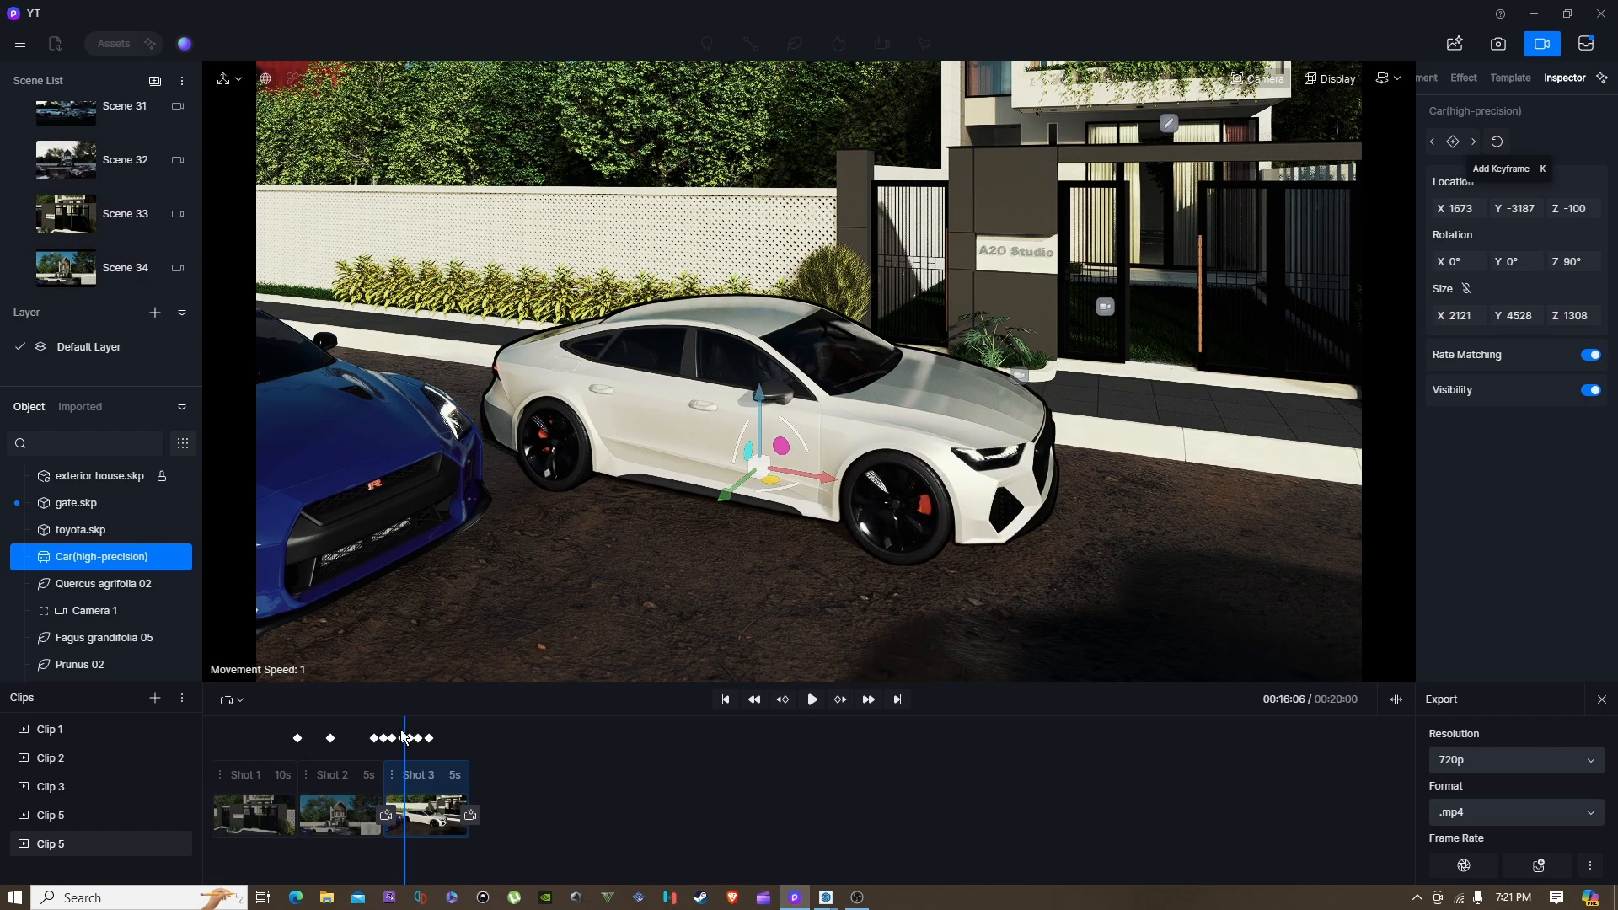
Step: Examine the scene at 00:17:16 from farther back, including the house front, the gate and the parked cars
{"action": "left_click_drag", "start_coordinate": [405, 727], "coordinate": [428, 727]}
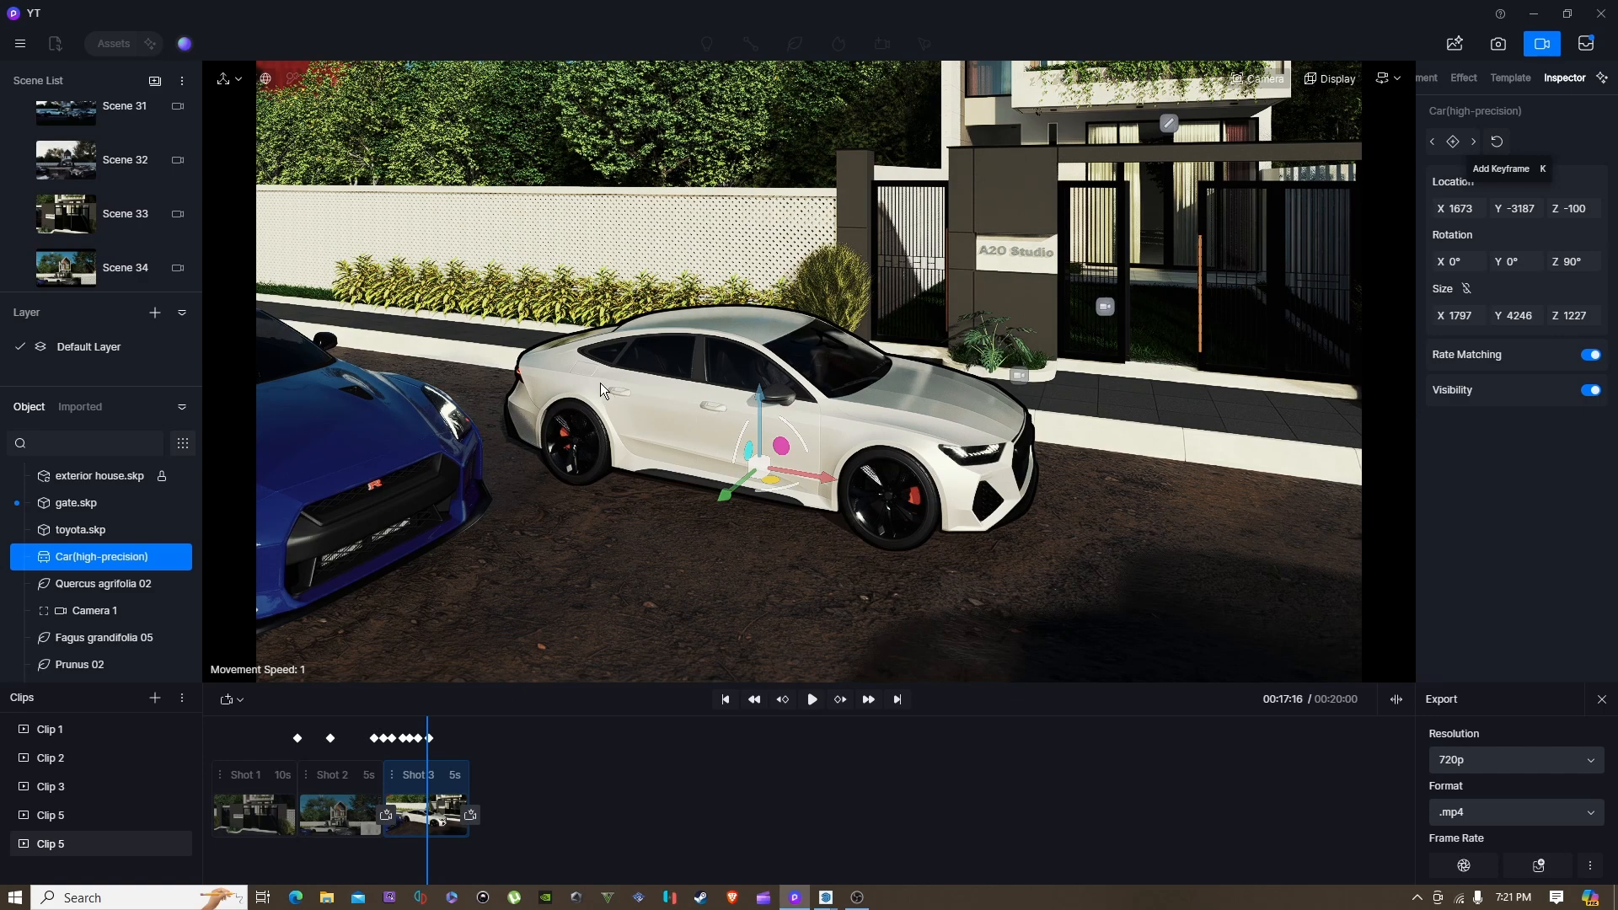
{"action": "right_click_drag", "start_coordinate": [948, 428], "coordinate": [1001, 375]}
{"action": "key", "text": "s"}
{"action": "key", "text": "s"}
{"action": "right_click_drag", "start_coordinate": [858, 439], "coordinate": [747, 513]}
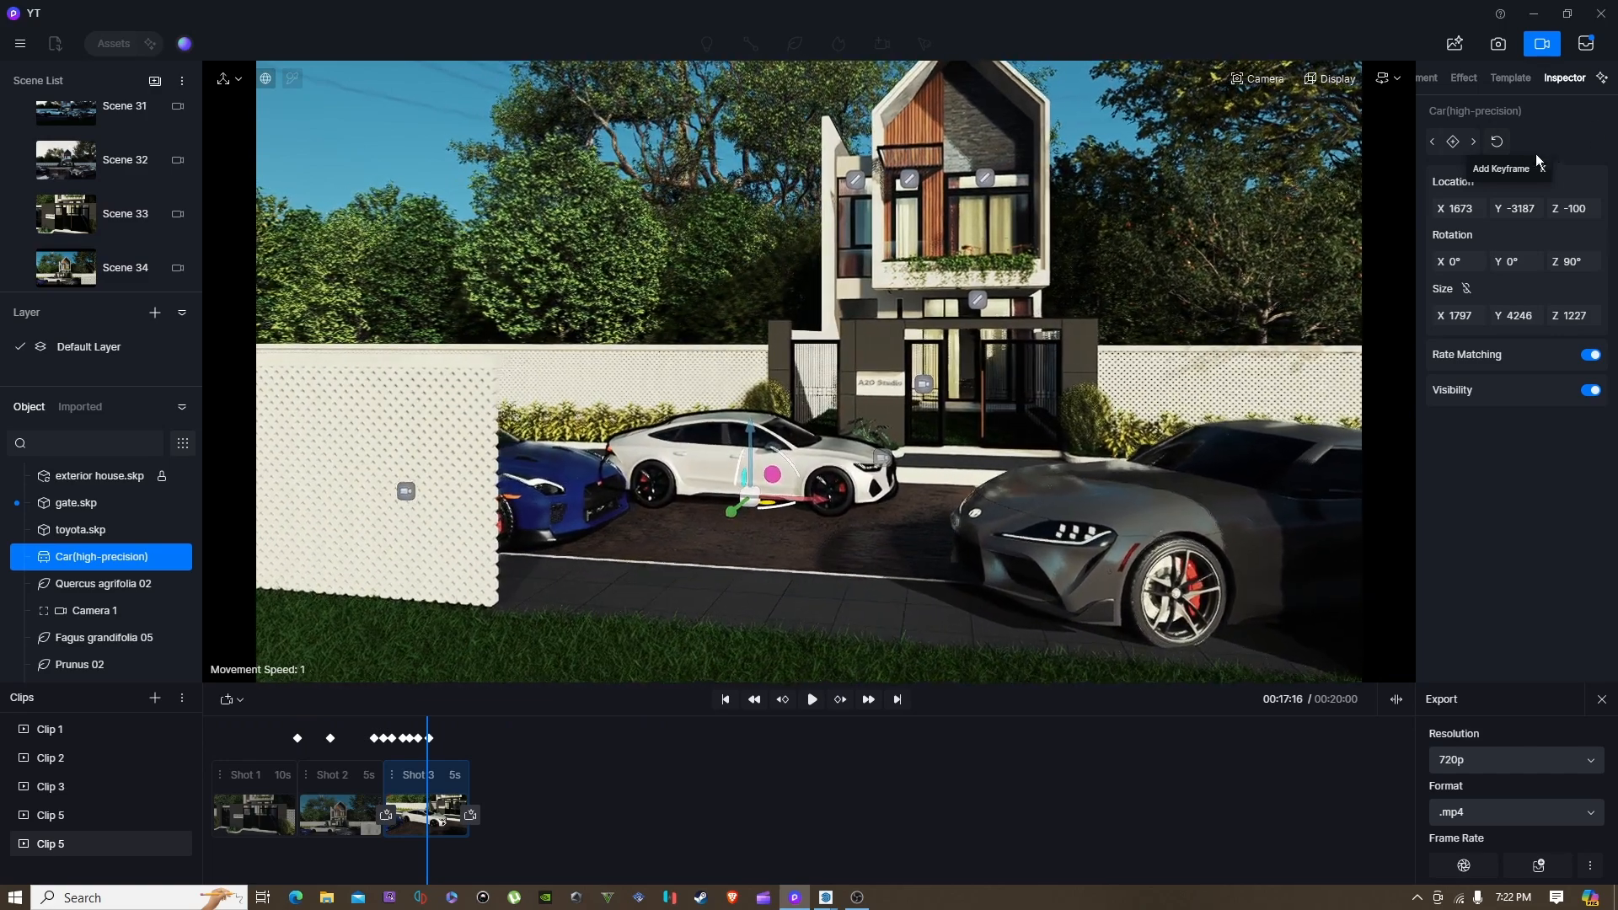
{"action": "key", "text": "w"}
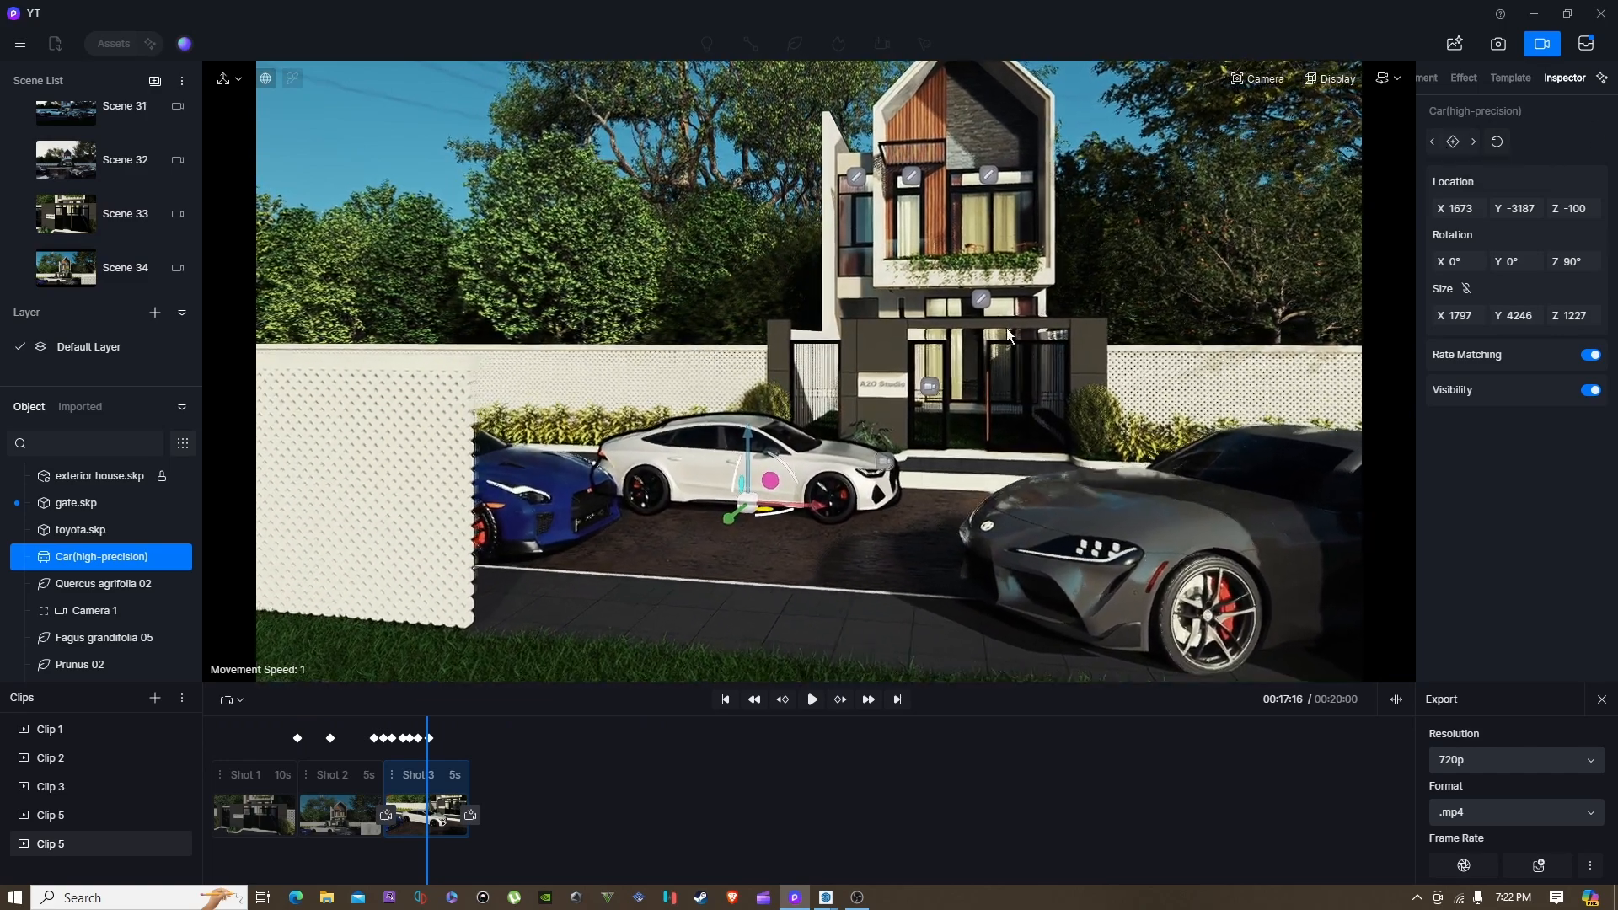
{"action": "key", "text": "w"}
{"action": "right_click_drag", "start_coordinate": [666, 422], "coordinate": [760, 493]}
{"action": "key", "text": "a"}
{"action": "key", "text": "d"}
{"action": "key", "text": "s"}
{"action": "key", "text": "w"}
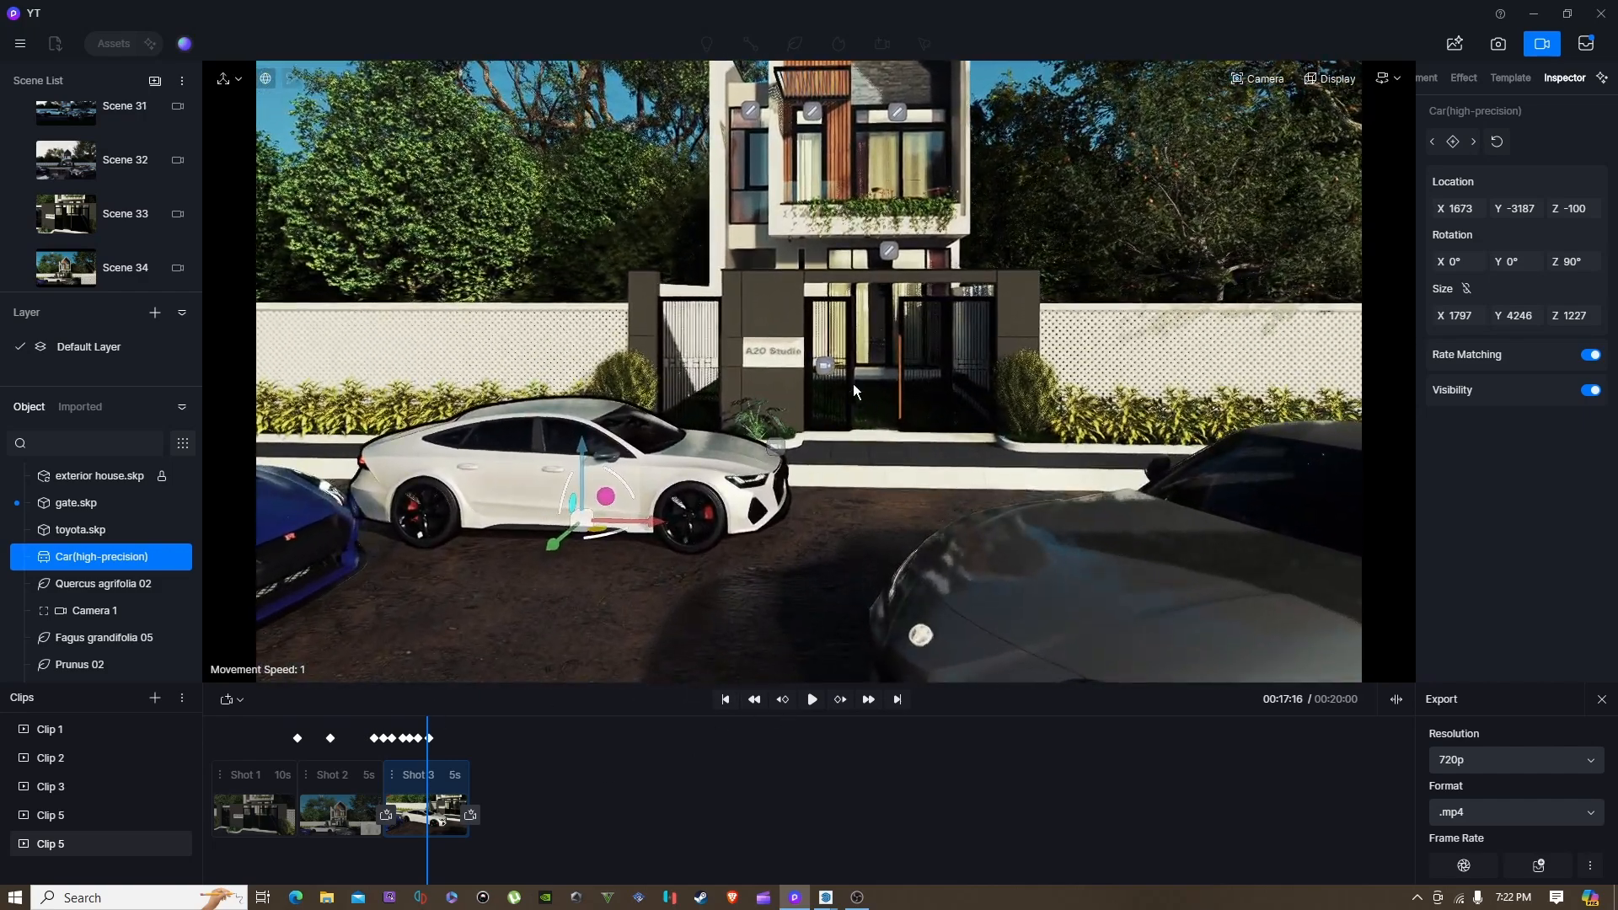
{"action": "right_click_drag", "start_coordinate": [818, 368], "coordinate": [744, 499]}
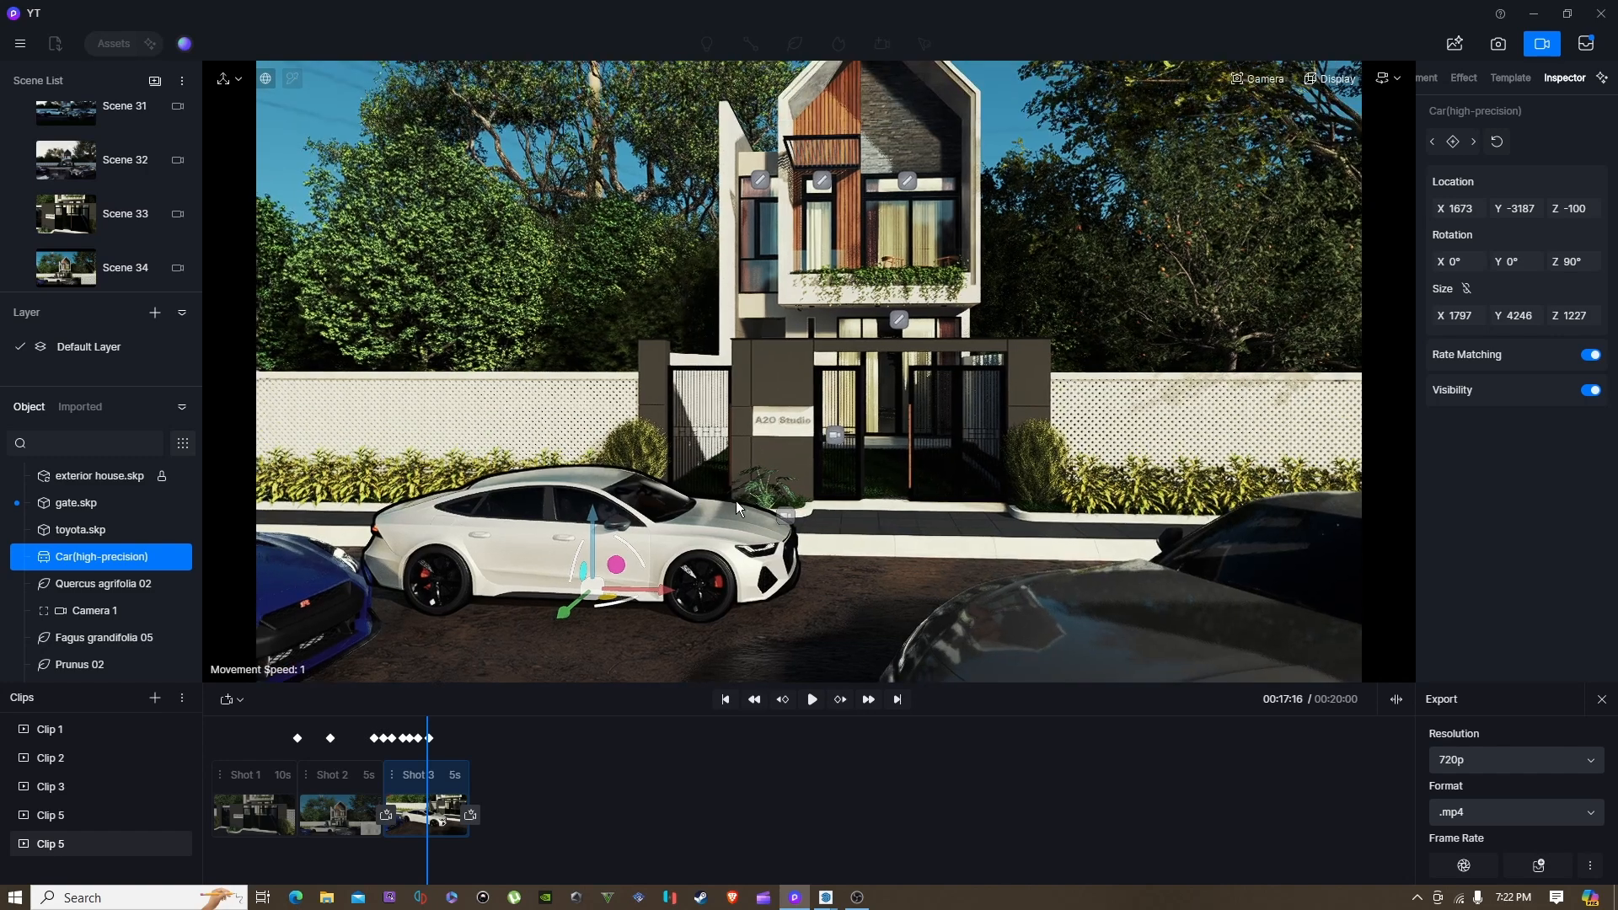
Step: Examine the white car beside the blue car from close up and from the street side
{"action": "right_click_drag", "start_coordinate": [638, 473], "coordinate": [588, 541]}
{"action": "key", "text": "w"}
{"action": "key", "text": "w"}
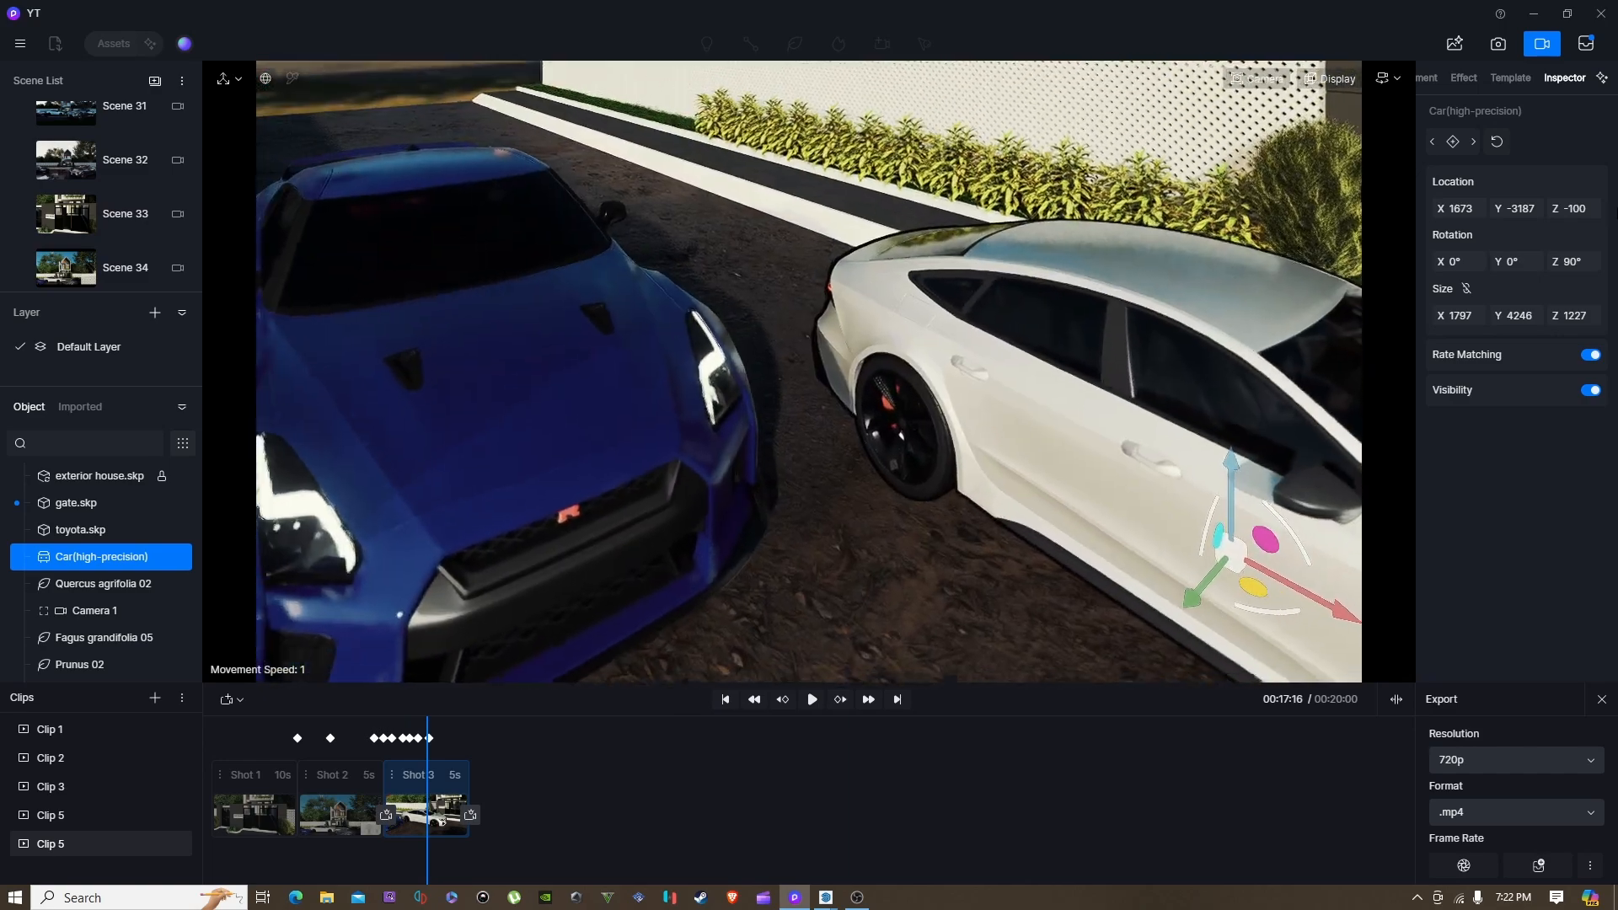
{"action": "key", "text": "s"}
{"action": "right_click_drag", "start_coordinate": [688, 458], "coordinate": [866, 367]}
{"action": "key", "text": "w"}
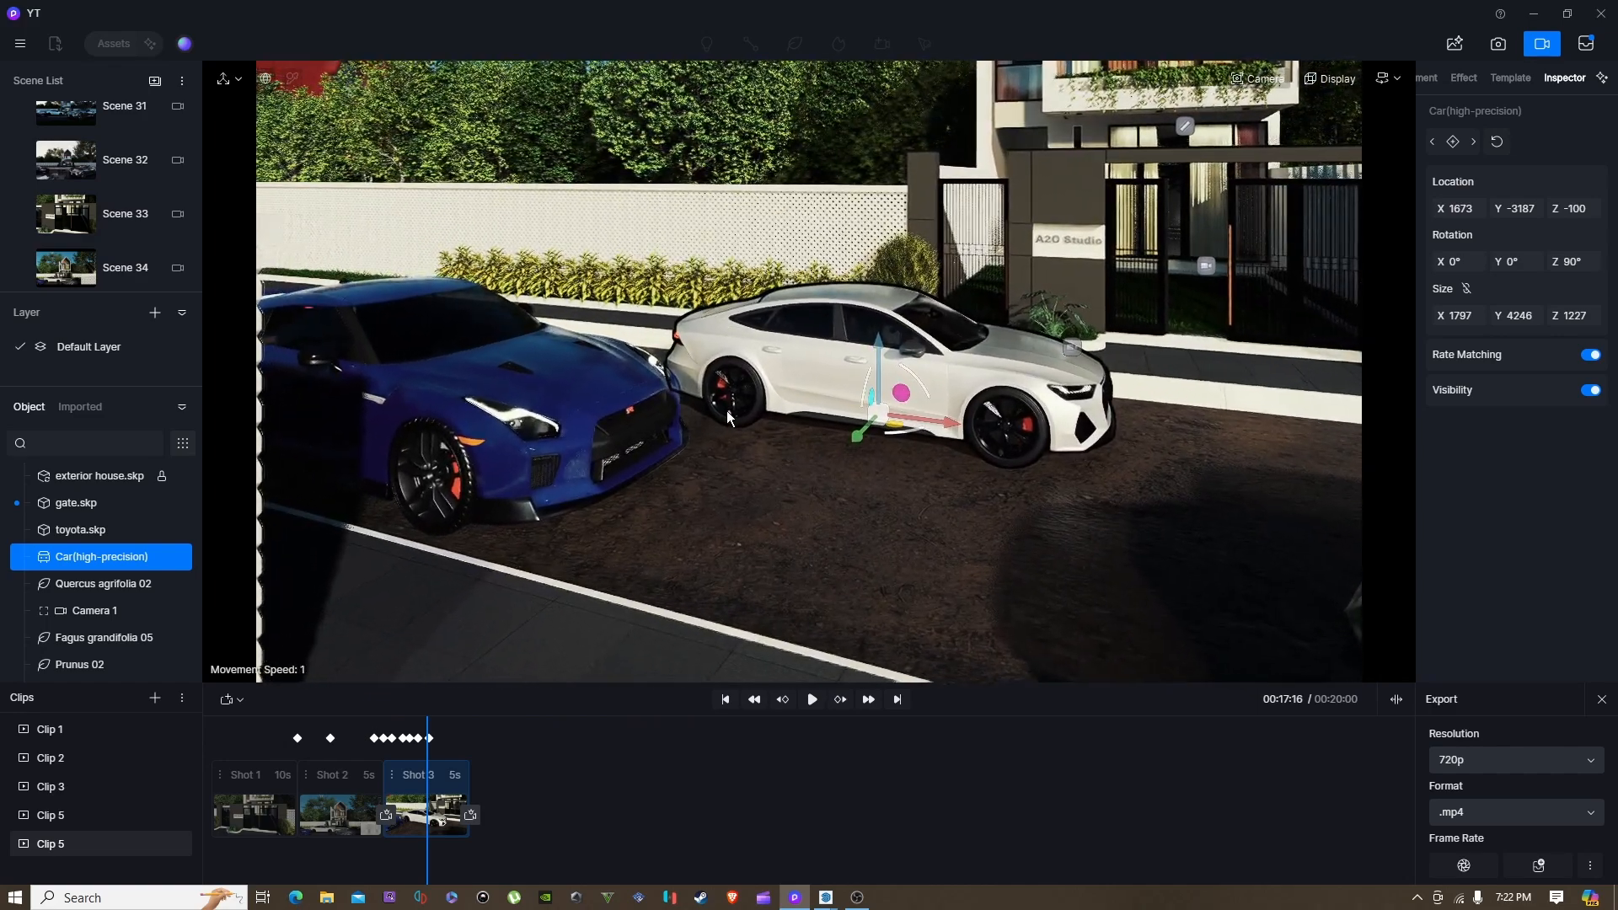
{"action": "key", "text": "w"}
{"action": "key", "text": "w"}
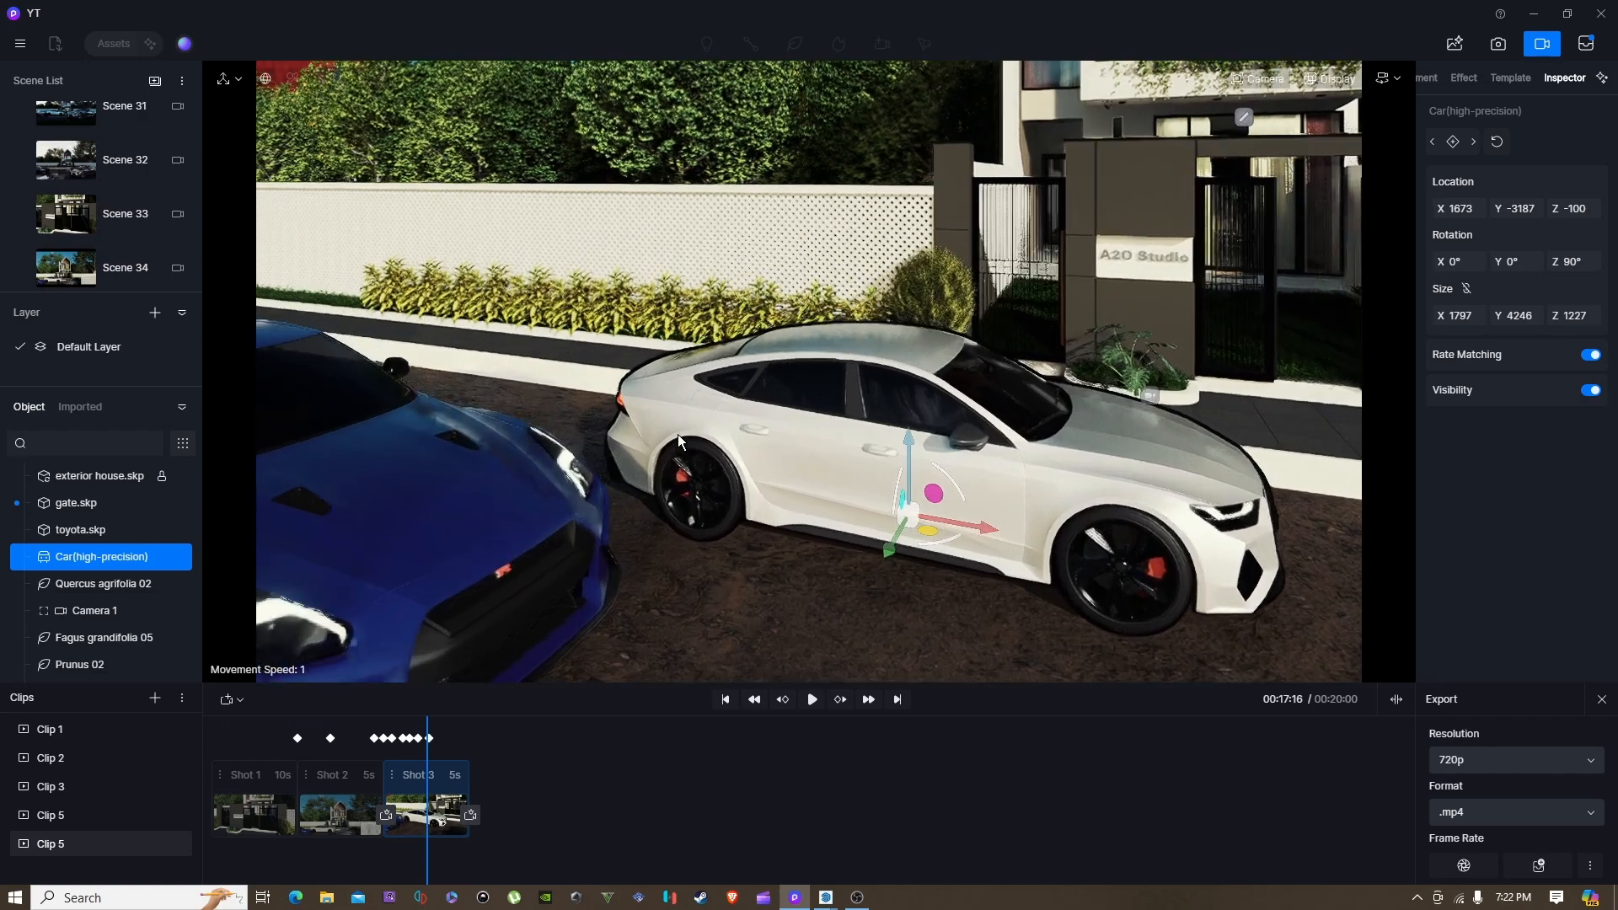
Step: Advance Shot 3 to 00:19:00 and examine the house facade in a frontal view above the white car
{"action": "mouse_move", "coordinate": [428, 725]}
{"action": "left_mouse_down"}
{"action": "mouse_move", "coordinate": [387, 730]}
{"action": "mouse_move", "coordinate": [453, 739]}
{"action": "left_mouse_up"}
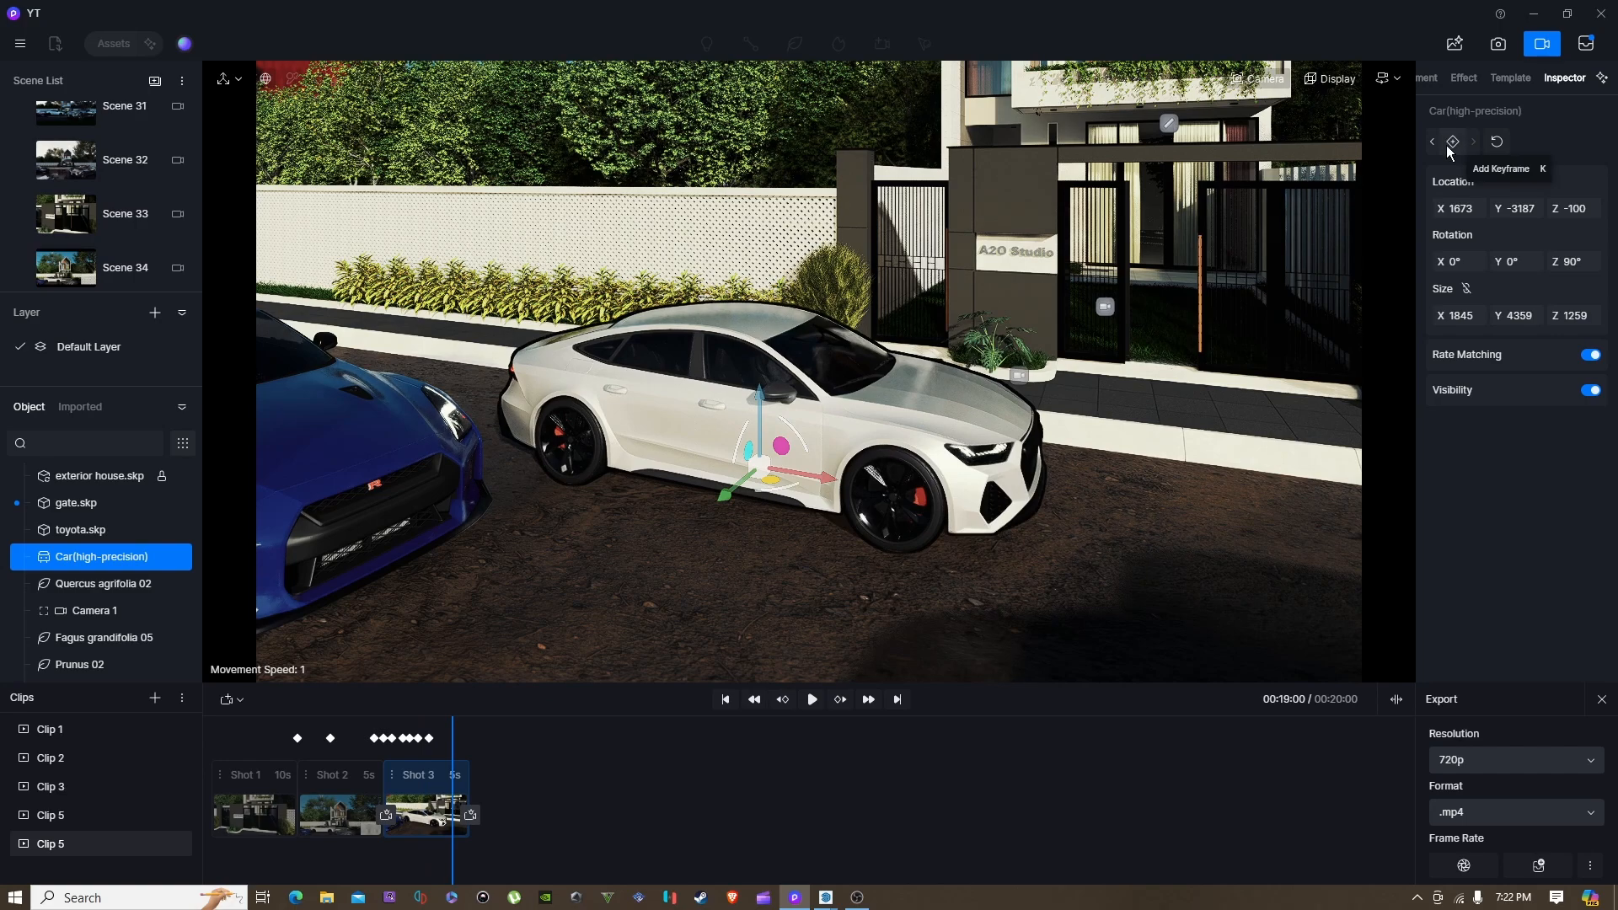
{"action": "right_click_drag", "start_coordinate": [683, 521], "coordinate": [848, 425]}
{"action": "key", "text": "s"}
{"action": "key", "text": "s"}
{"action": "key", "text": "d"}
{"action": "key", "text": "e"}
{"action": "key", "text": "w"}
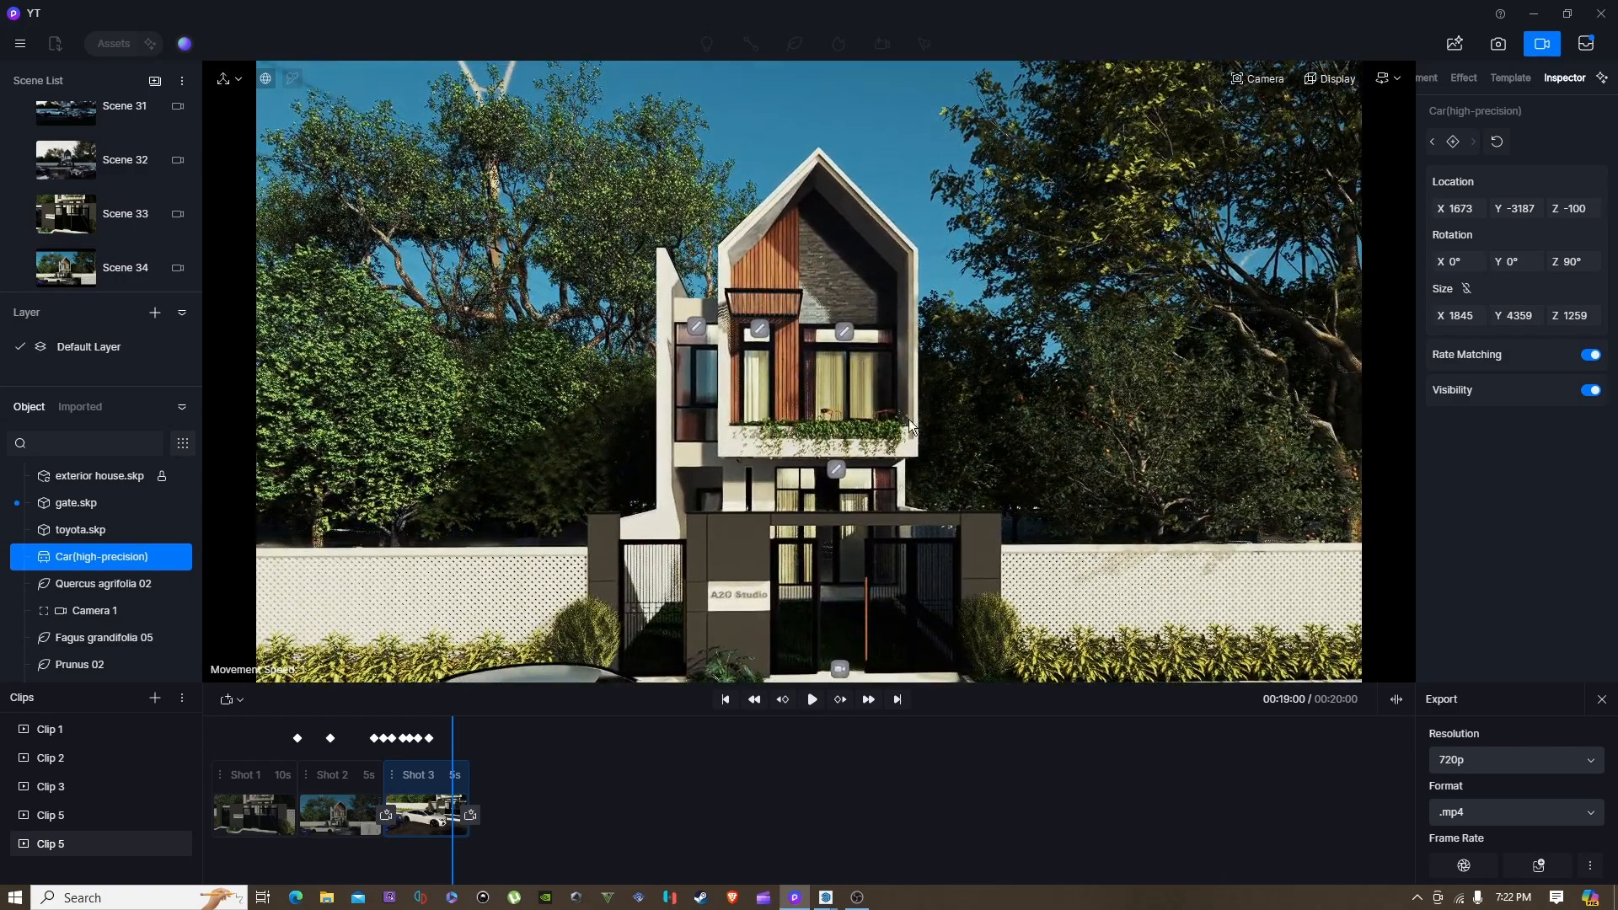
{"action": "right_click_drag", "start_coordinate": [1096, 203], "coordinate": [1074, 238]}
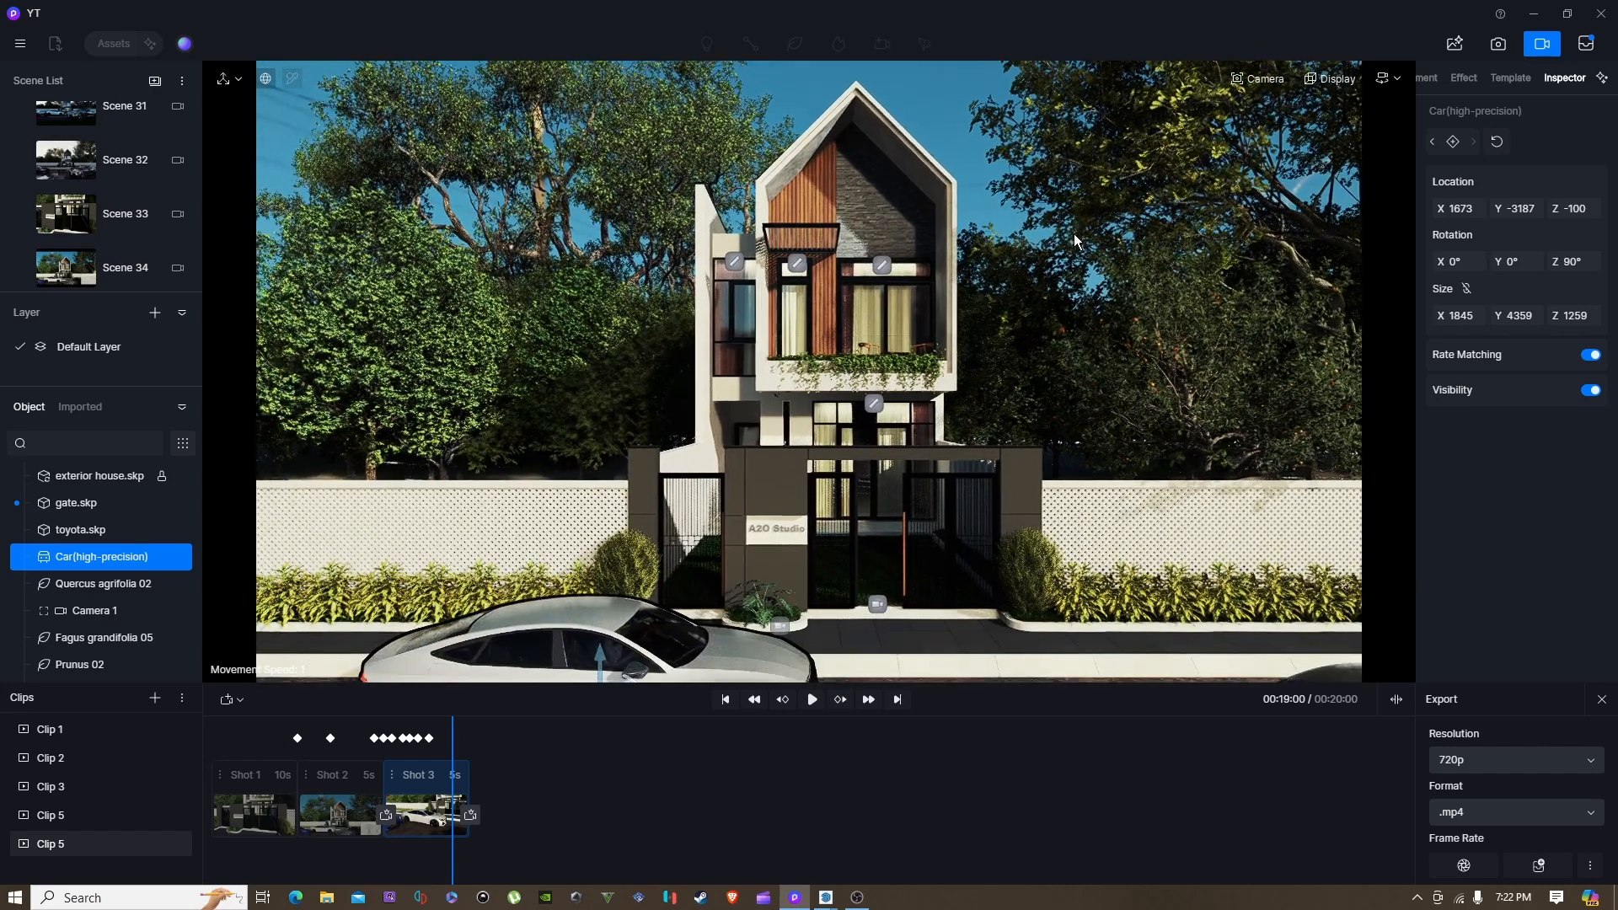